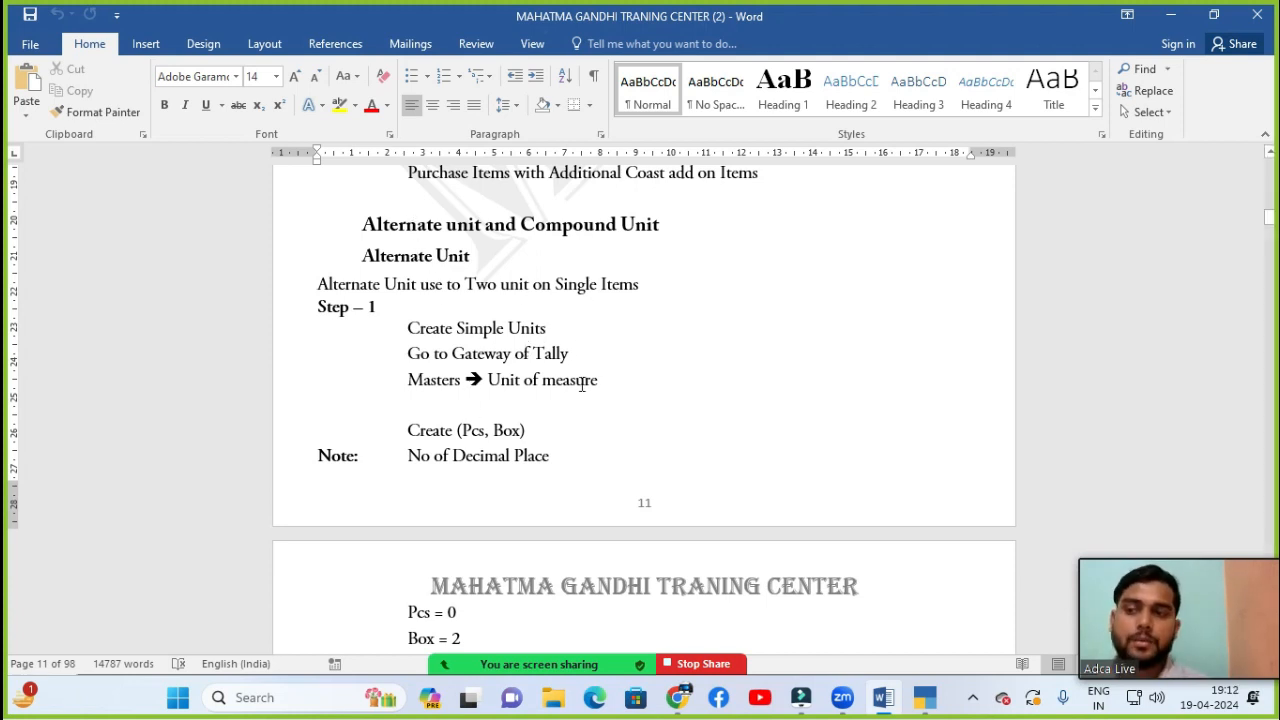
- Switch to TallyPrime and start a new company named Alternate Unit
left_click(913, 680)
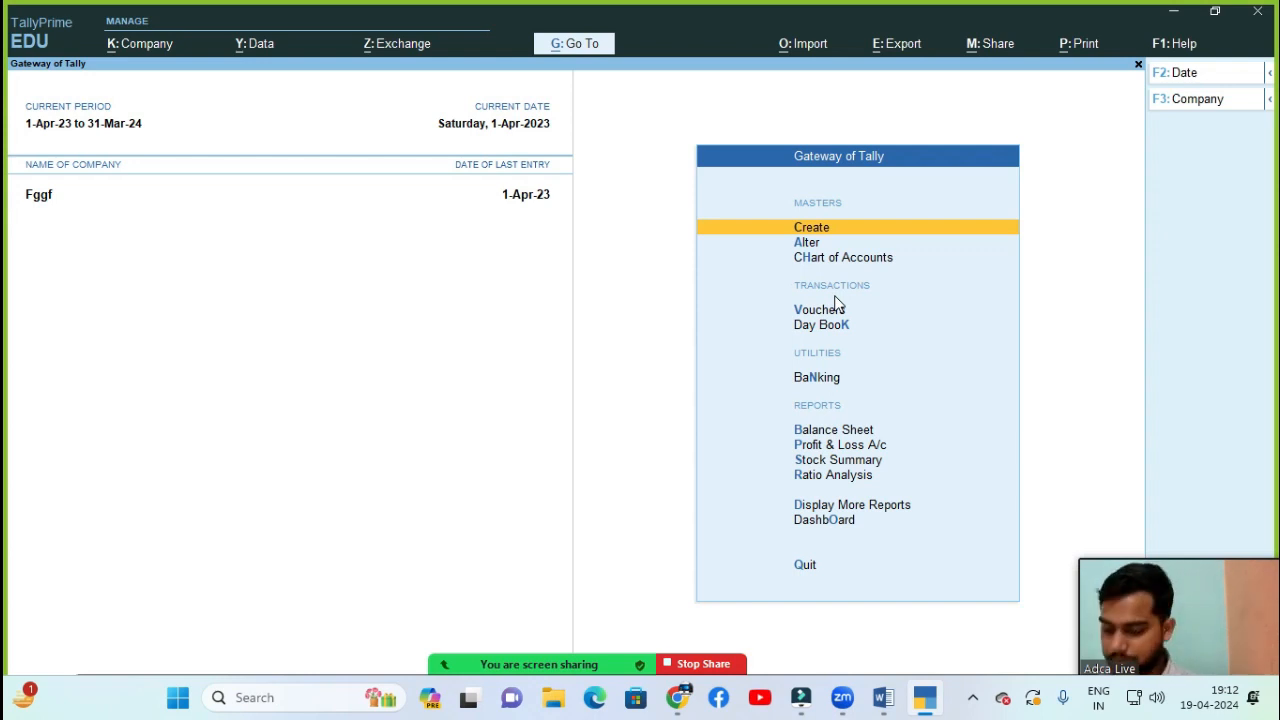
key("alt+k")
key("Up")
key("Down")
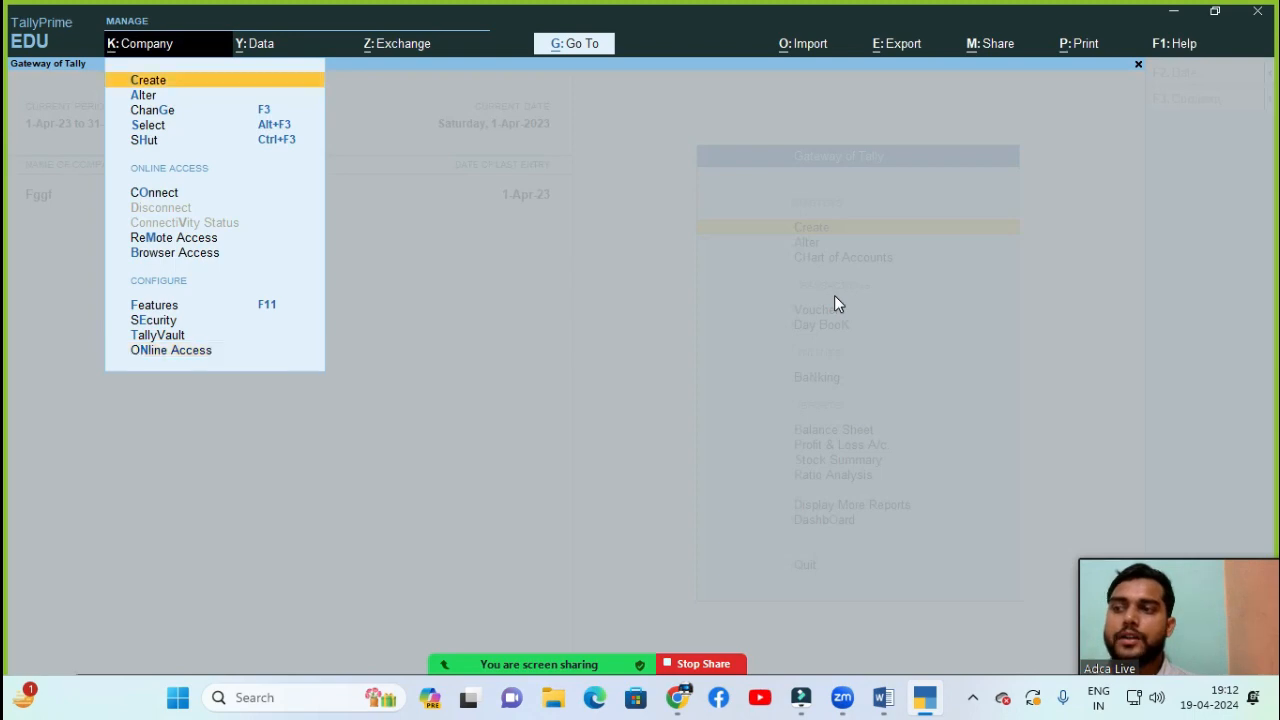
key("Return")
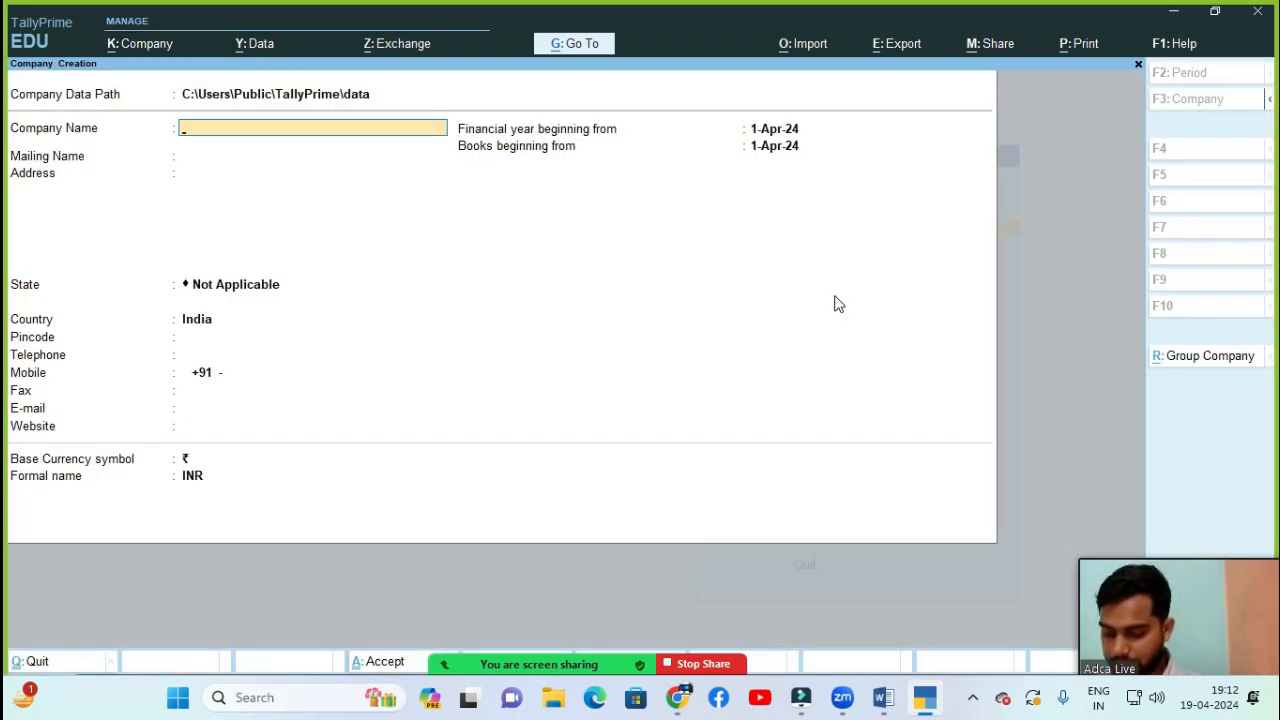
type("Alternate ")
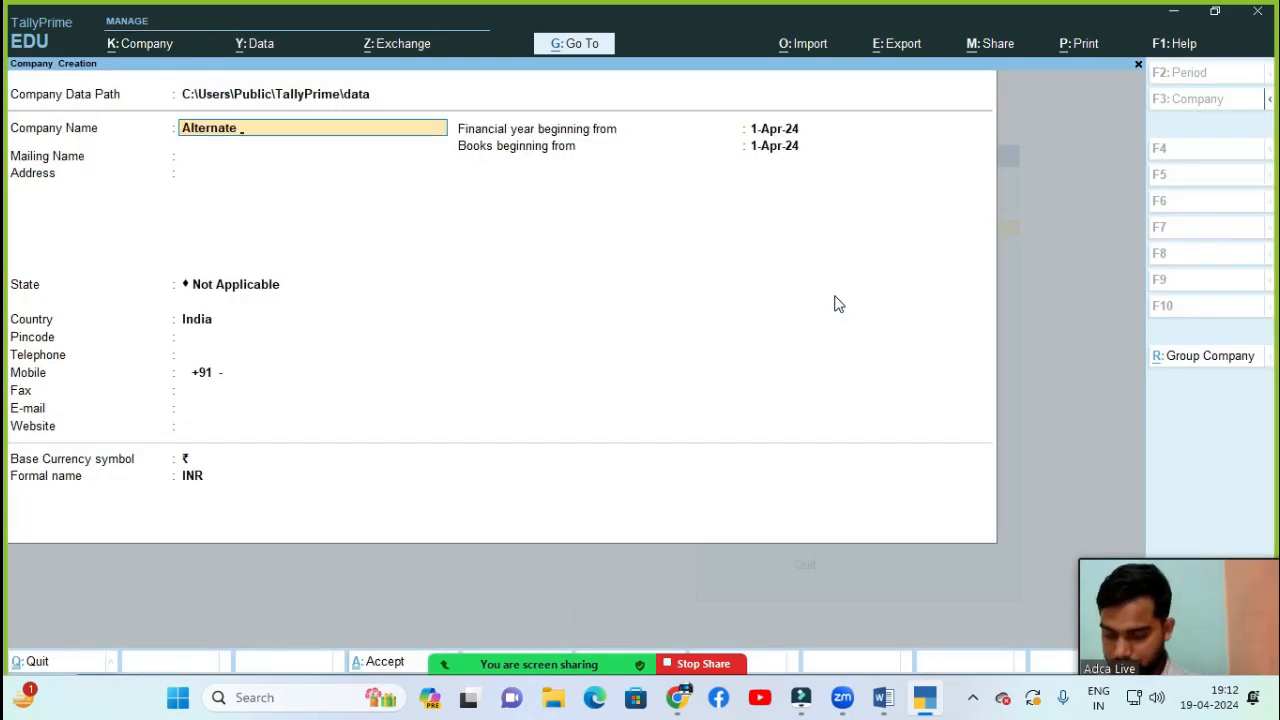
type("Unit")
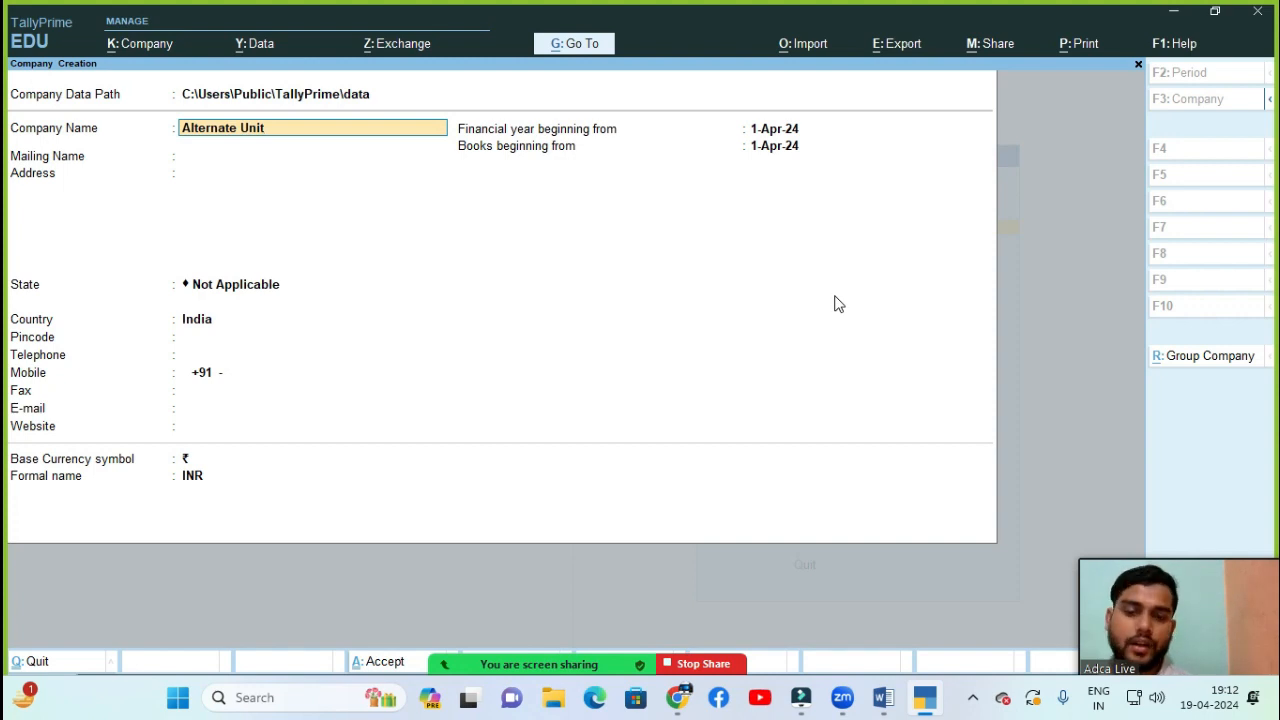
- Keep the company name as the mailing name, set the state to Delhi and enter the pincode
key("Return")
key("Return")
key("Return")
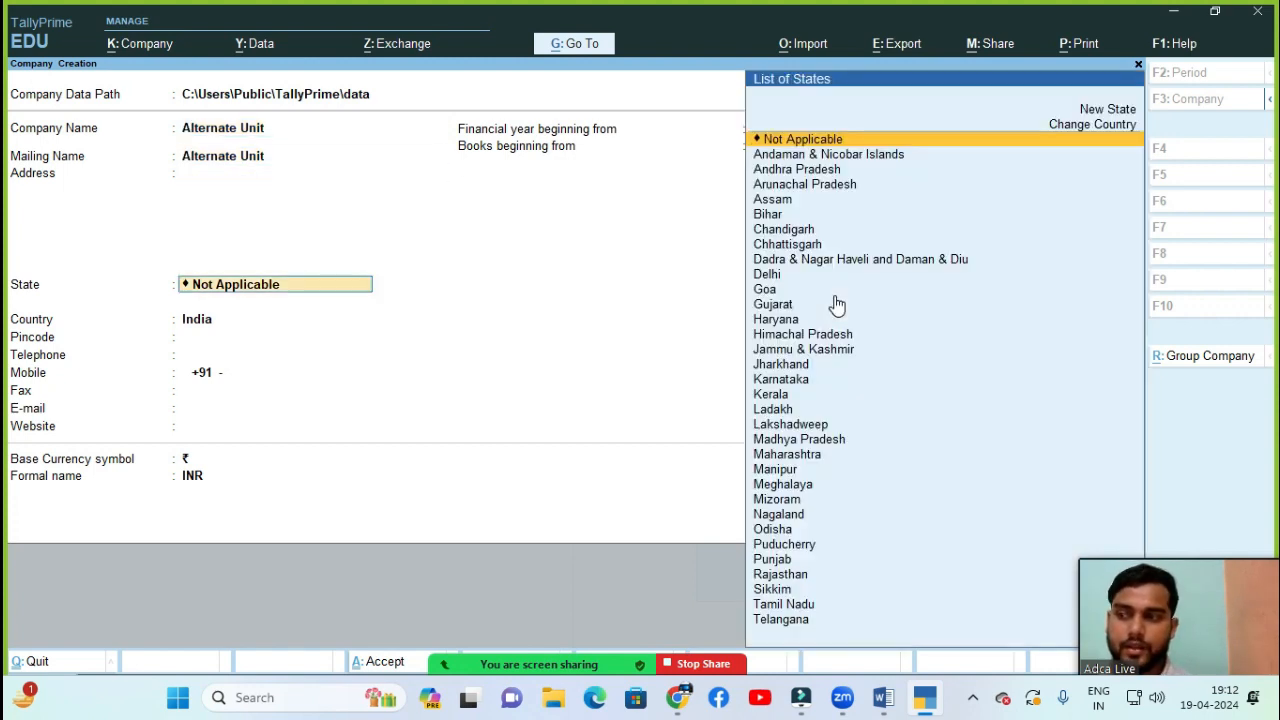
type("De")
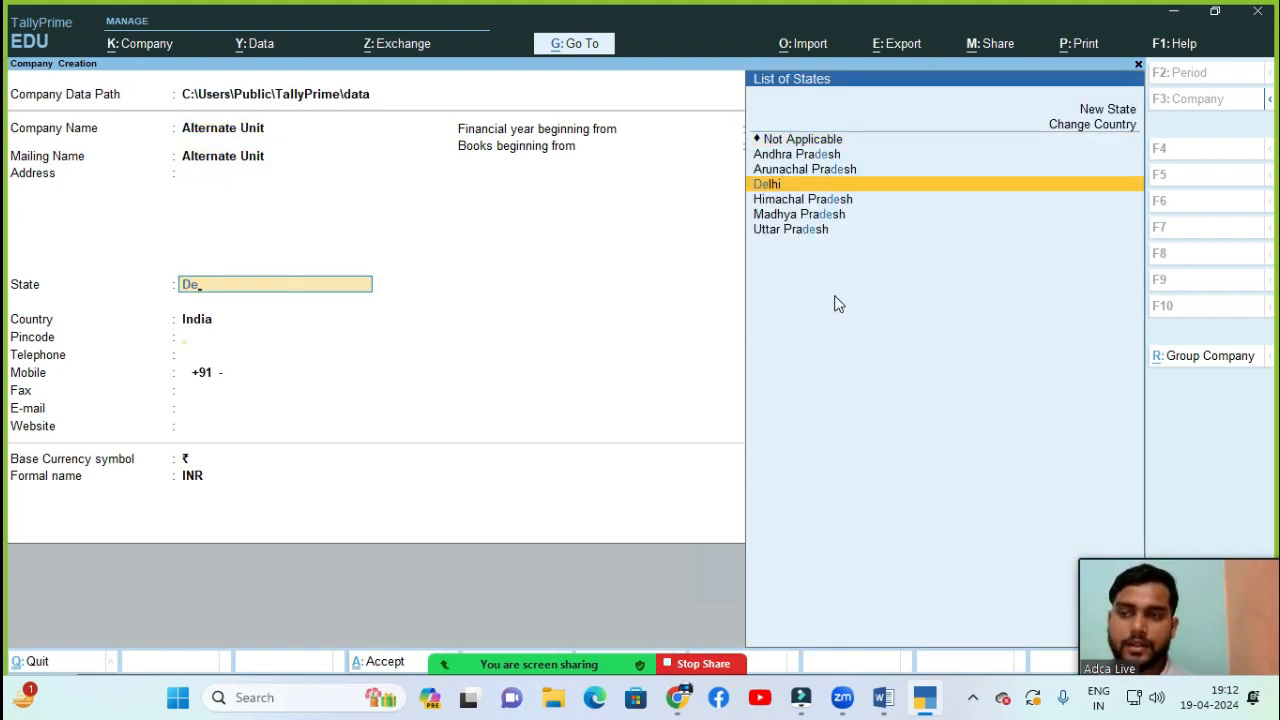
key("Return")
type("110000")
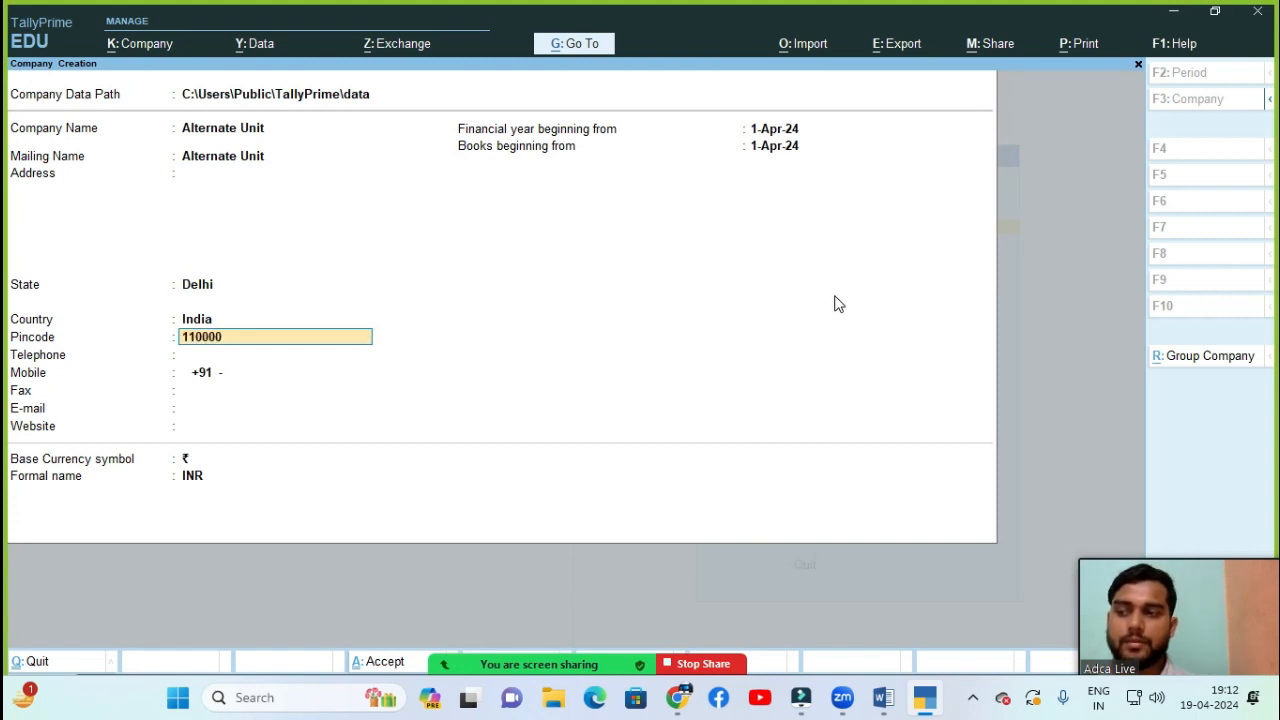
key("Return")
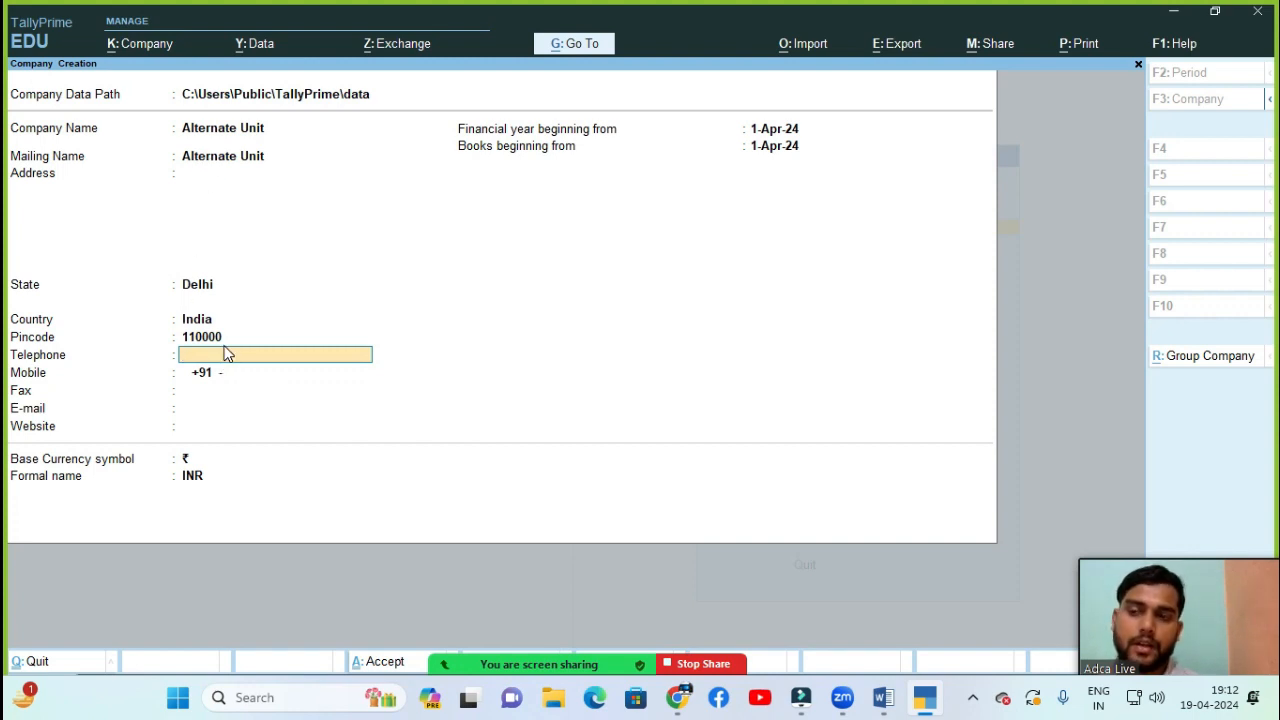
- Save the new company and accept its feature settings as they are
key("ctrl")
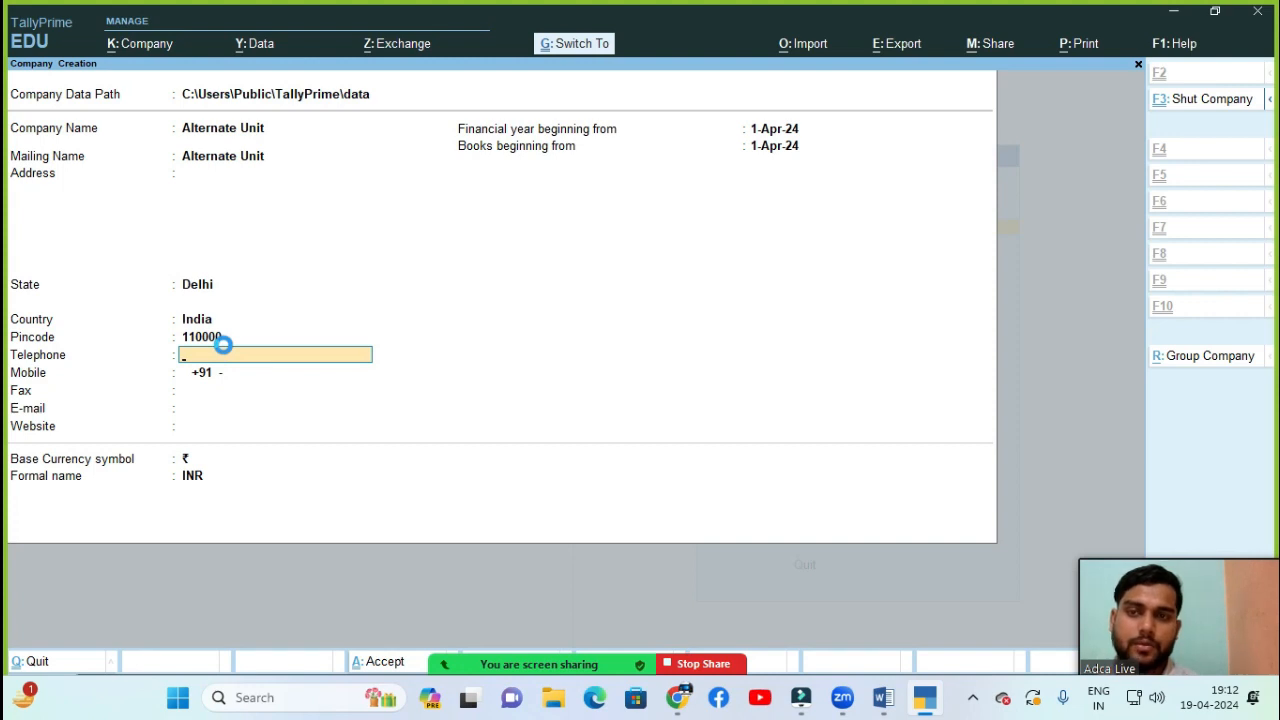
key("ctrl+a")
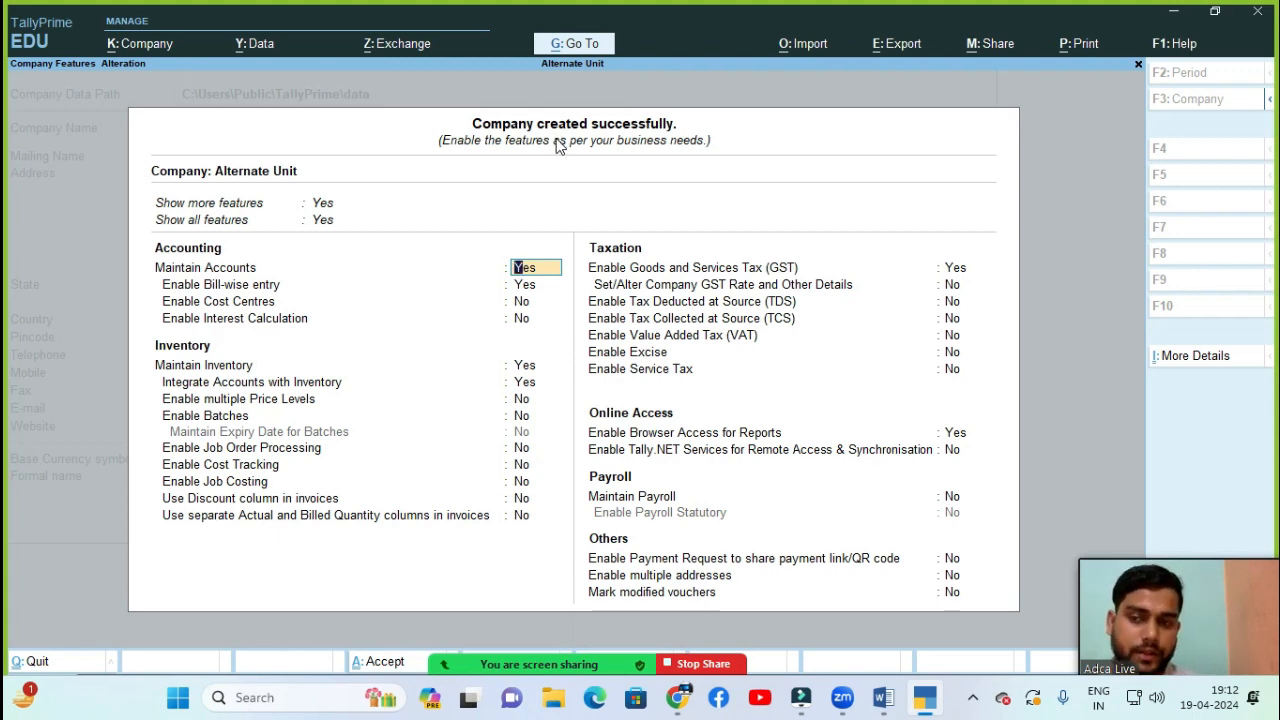
key("ctrl+a")
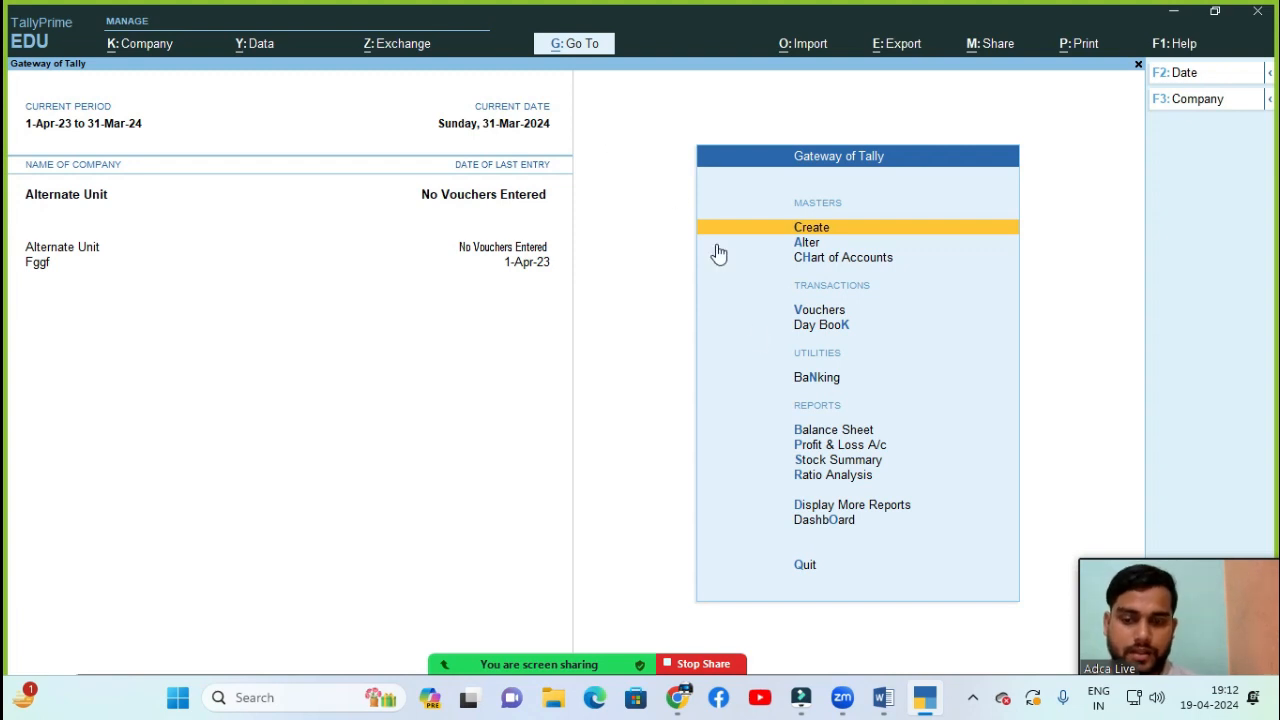
- Check the Alternate Unit notes in Word, and open the creation form for a unit in TallyPrime
mouse_move(884, 697)
left_click(883, 634)
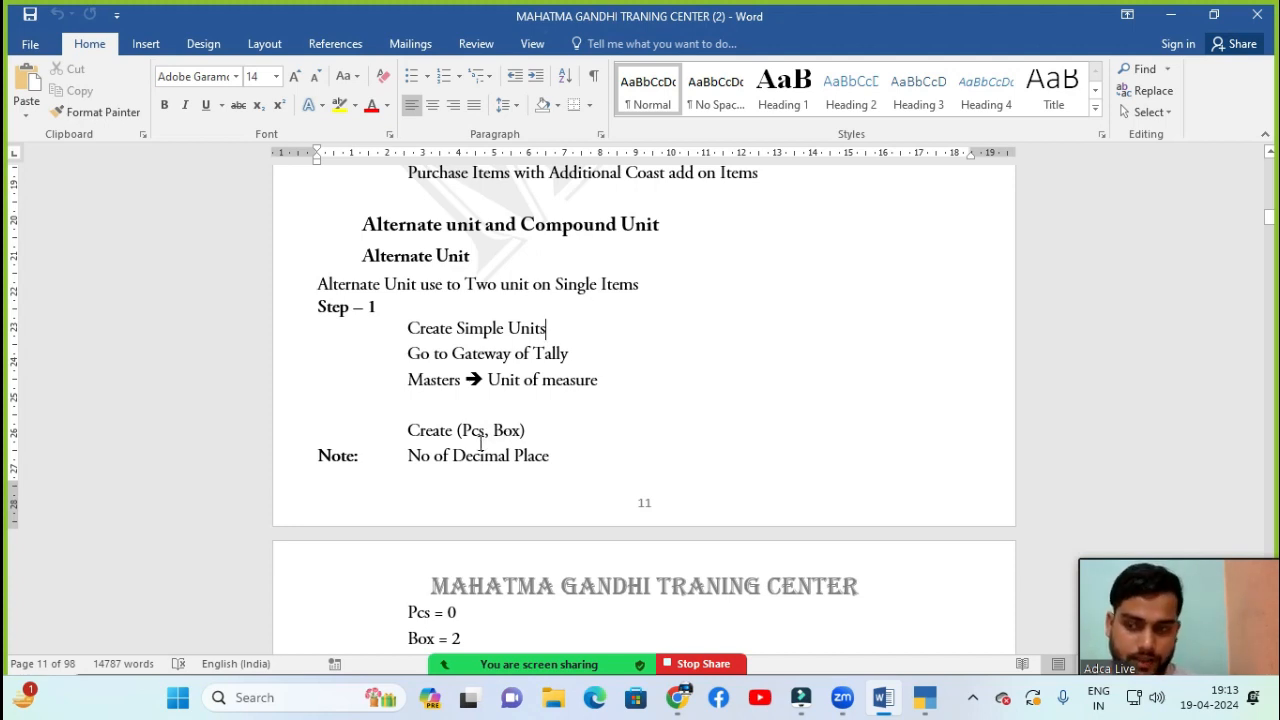
mouse_move(905, 698)
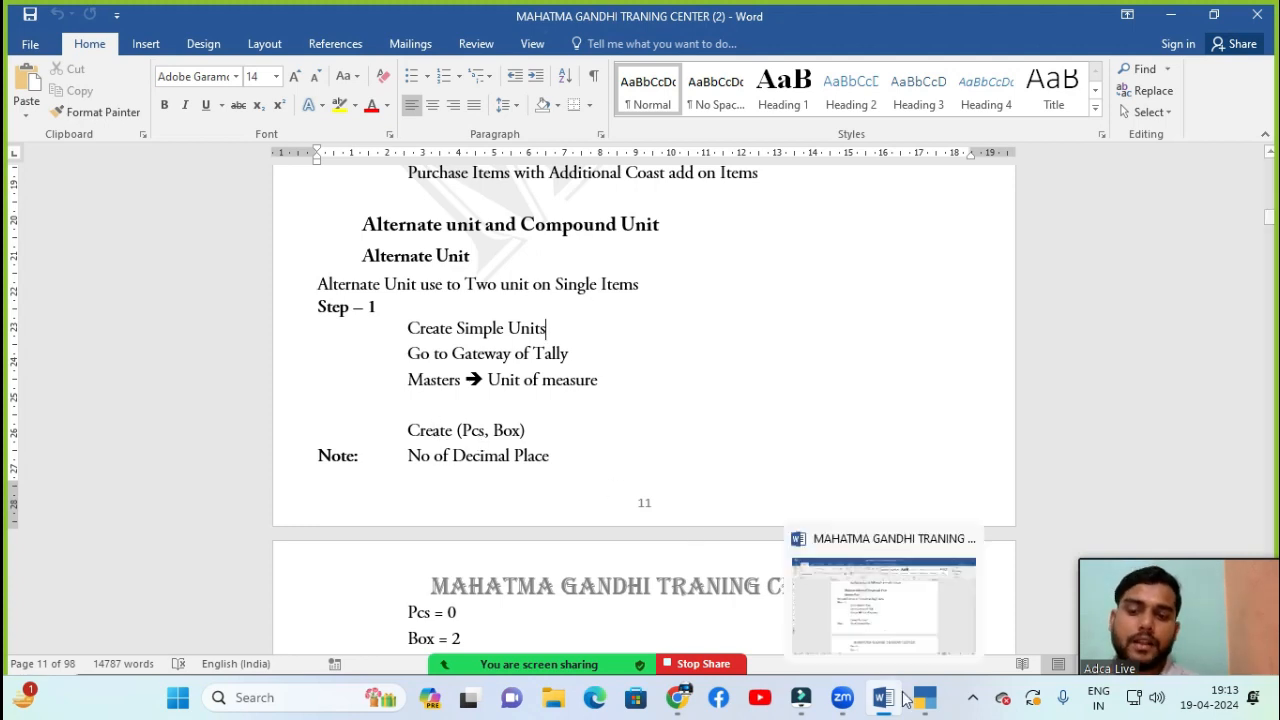
left_click(903, 634)
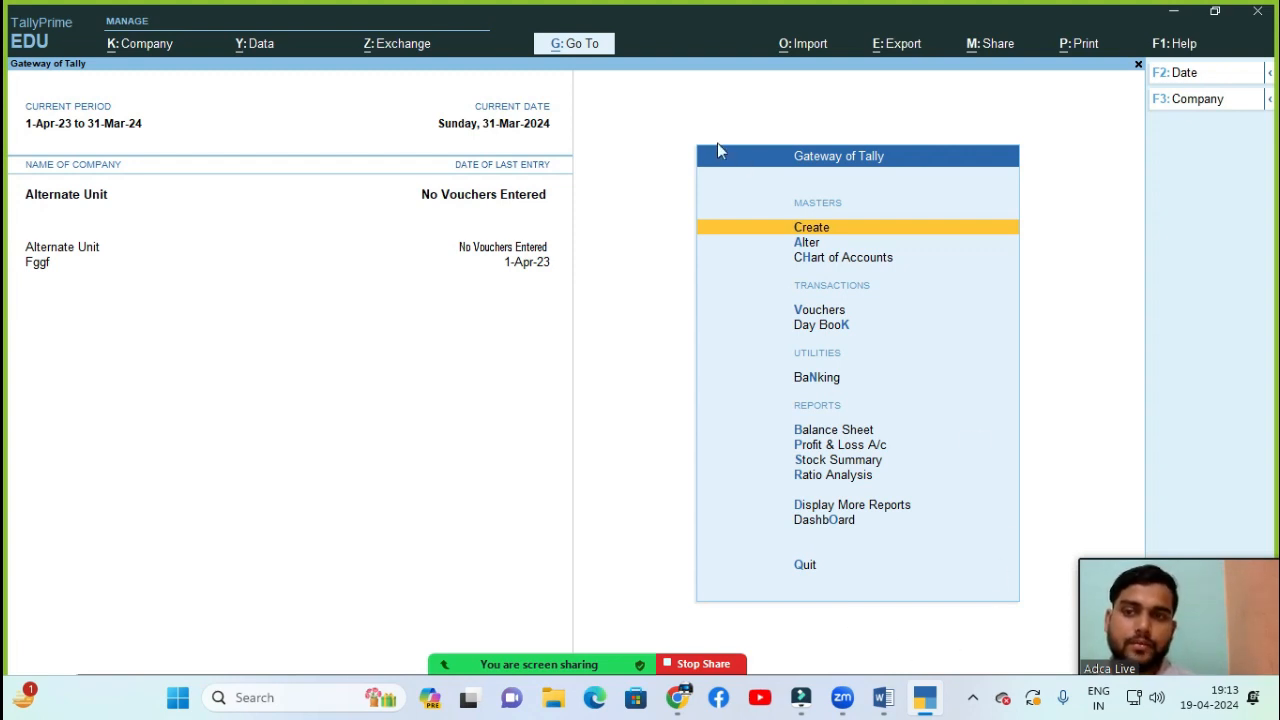
left_click(836, 233)
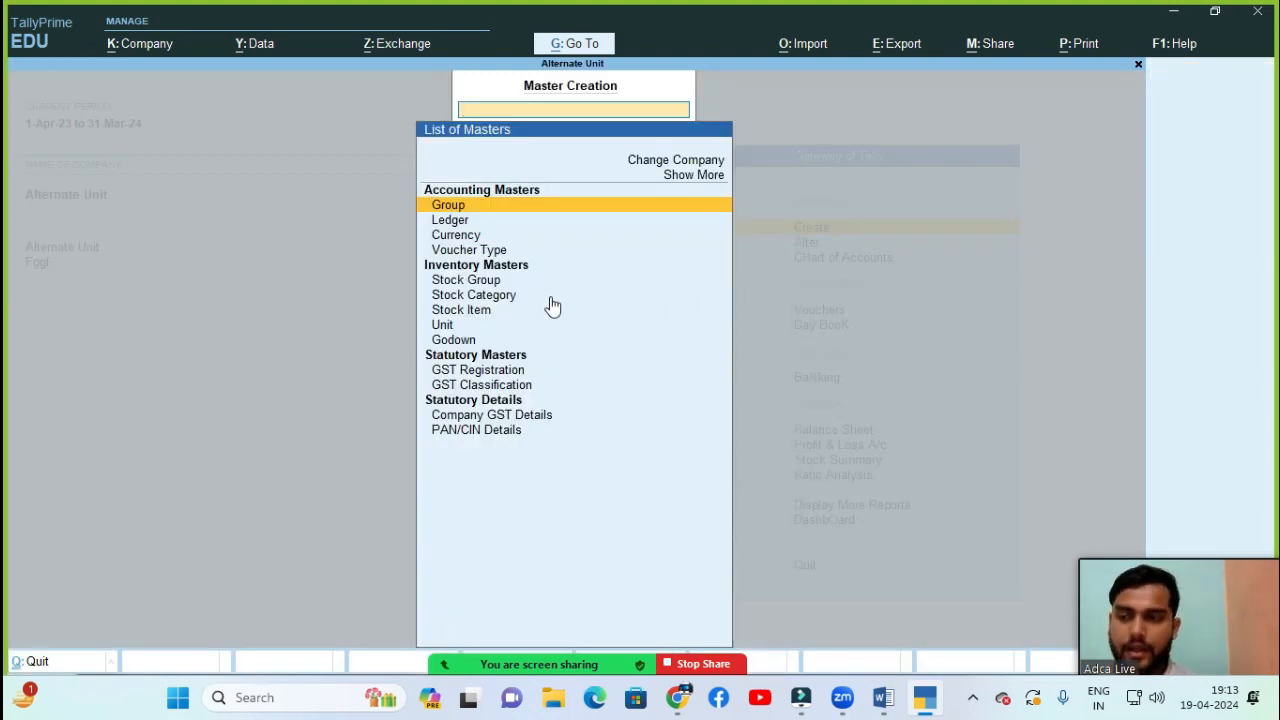
key("Down")
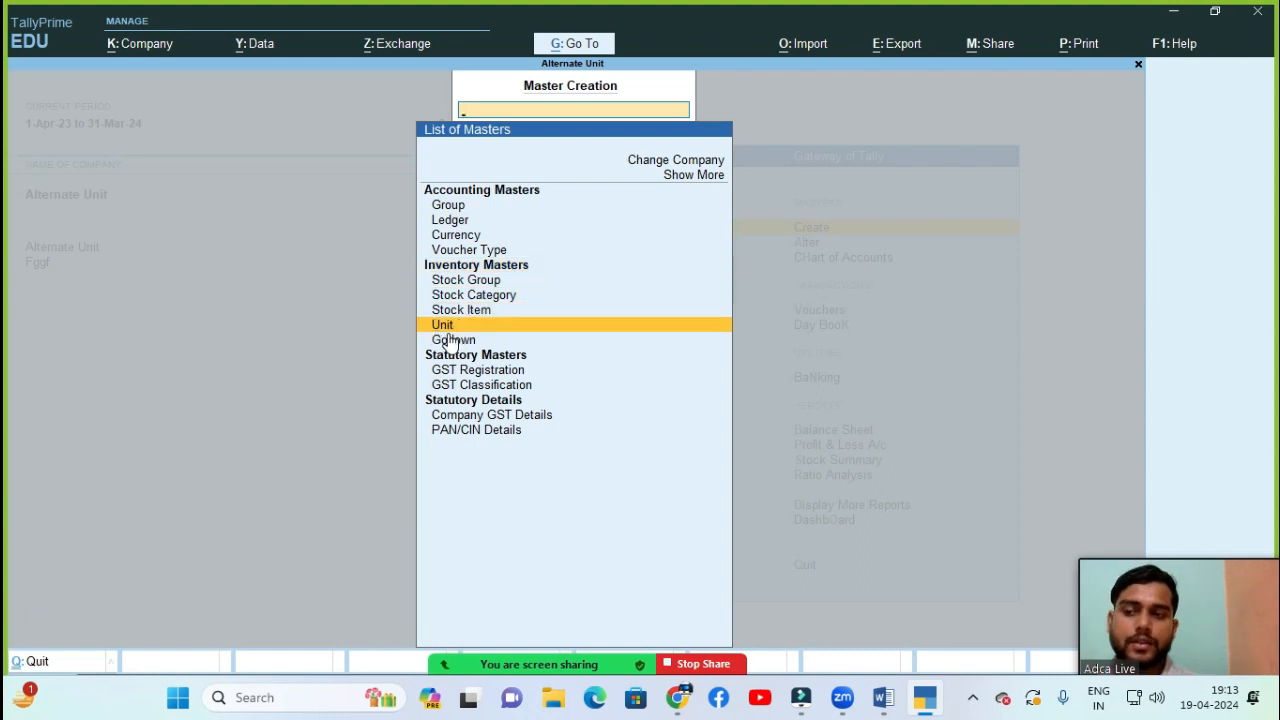
key("Return")
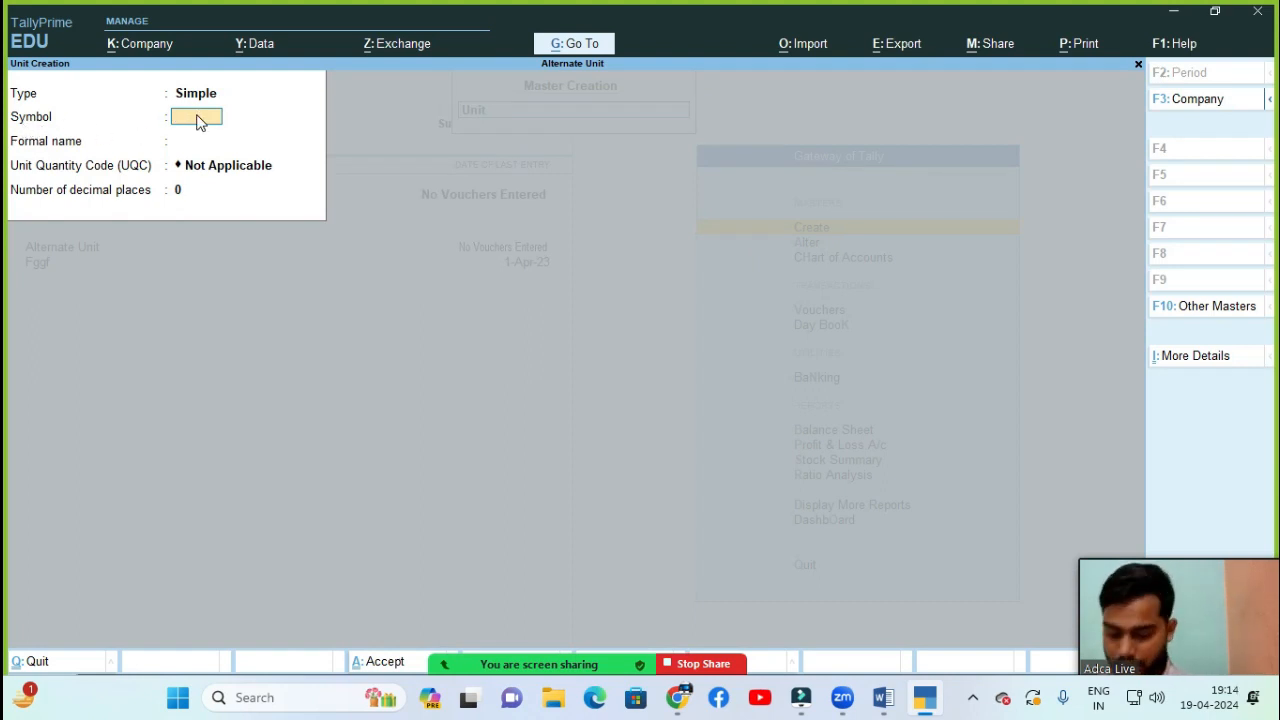
- Create the simple unit Pcs with unit quantity code PCS-PIECES and 0 decimal places
type("Pcs")
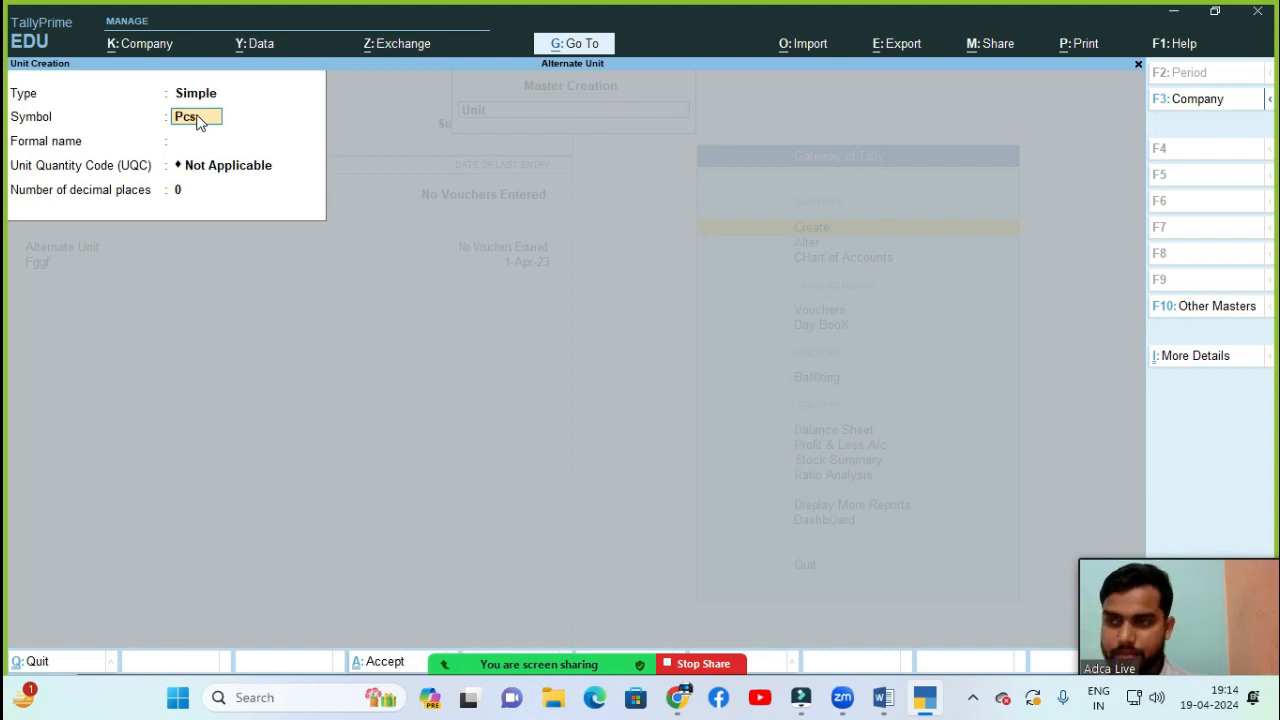
key("Return")
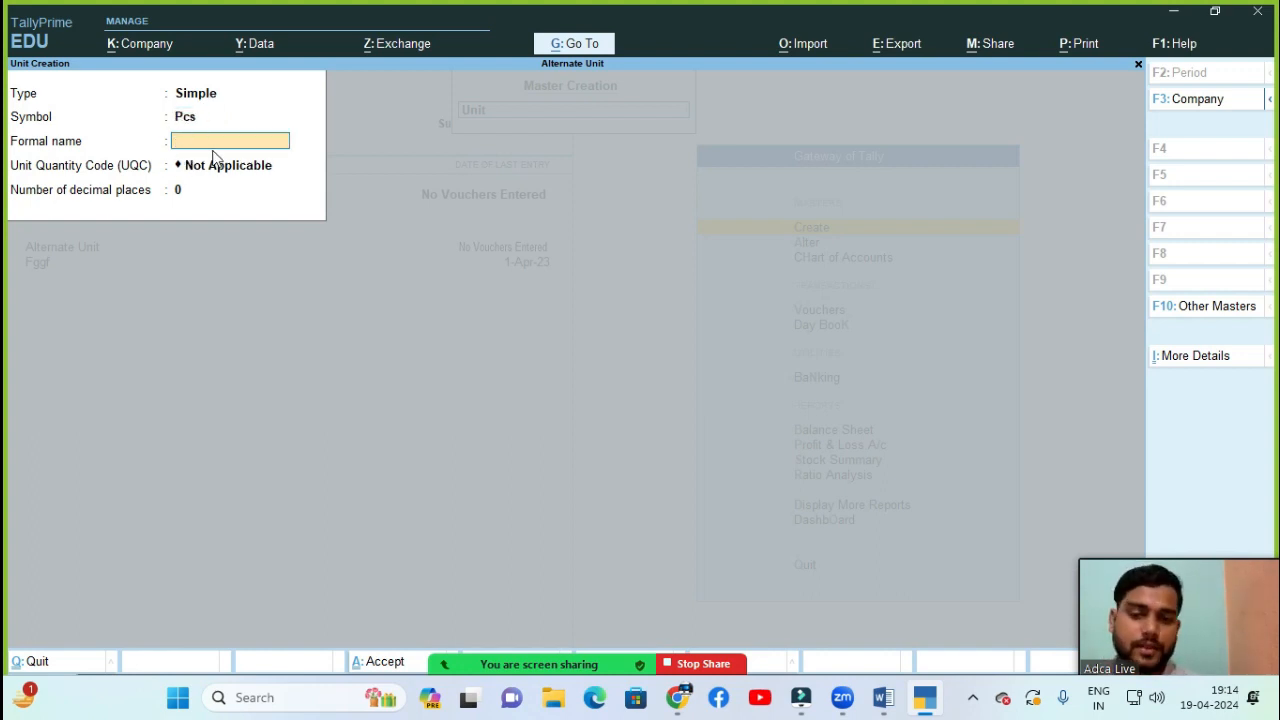
key("Return")
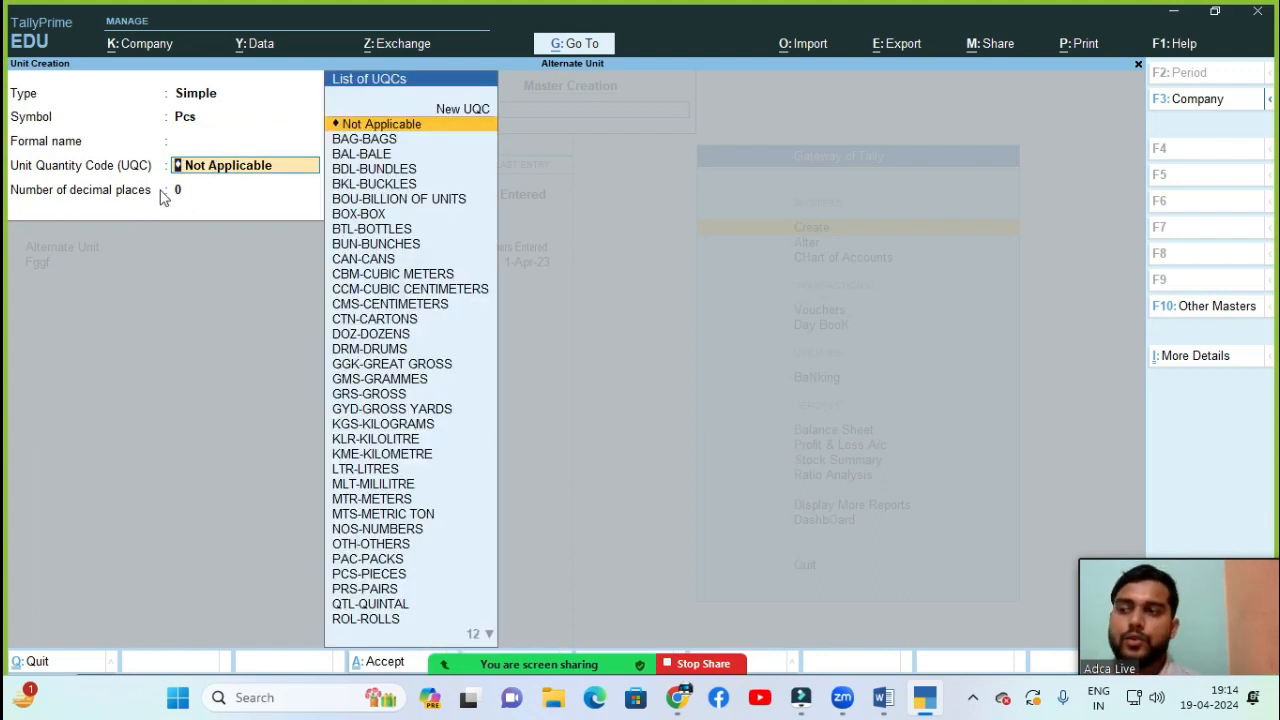
type("pi")
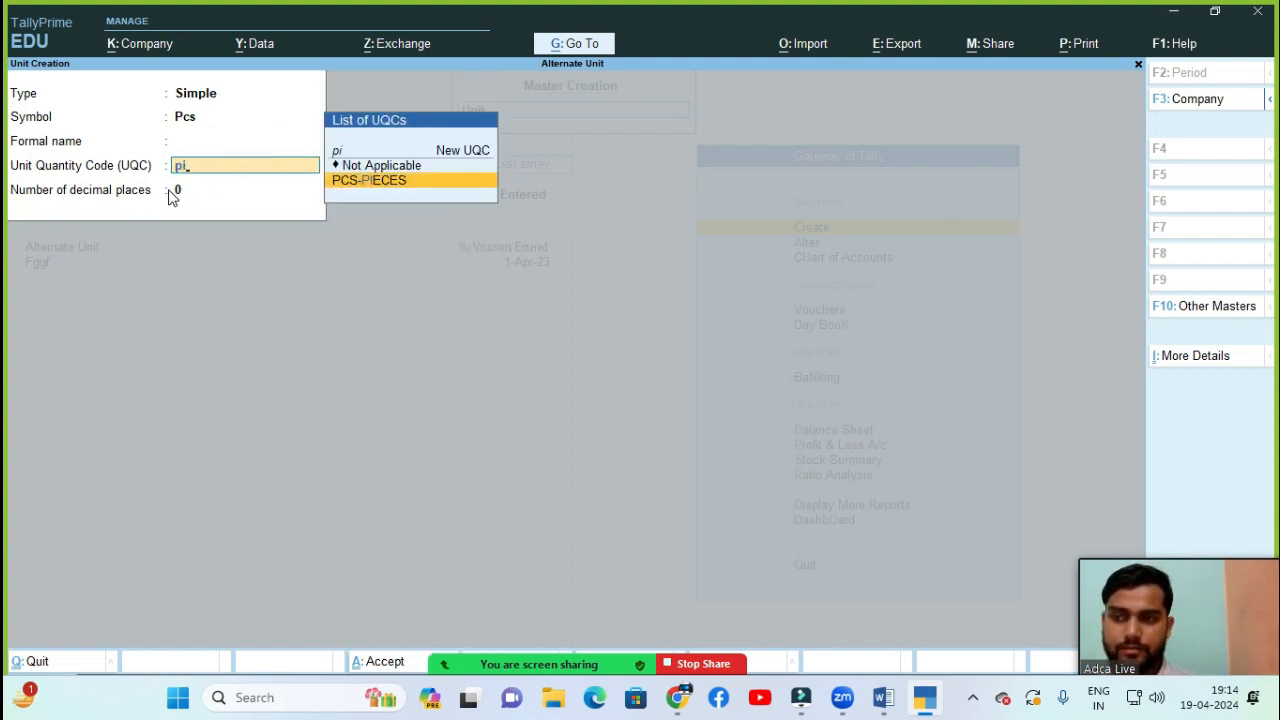
key("Return")
key("Return")
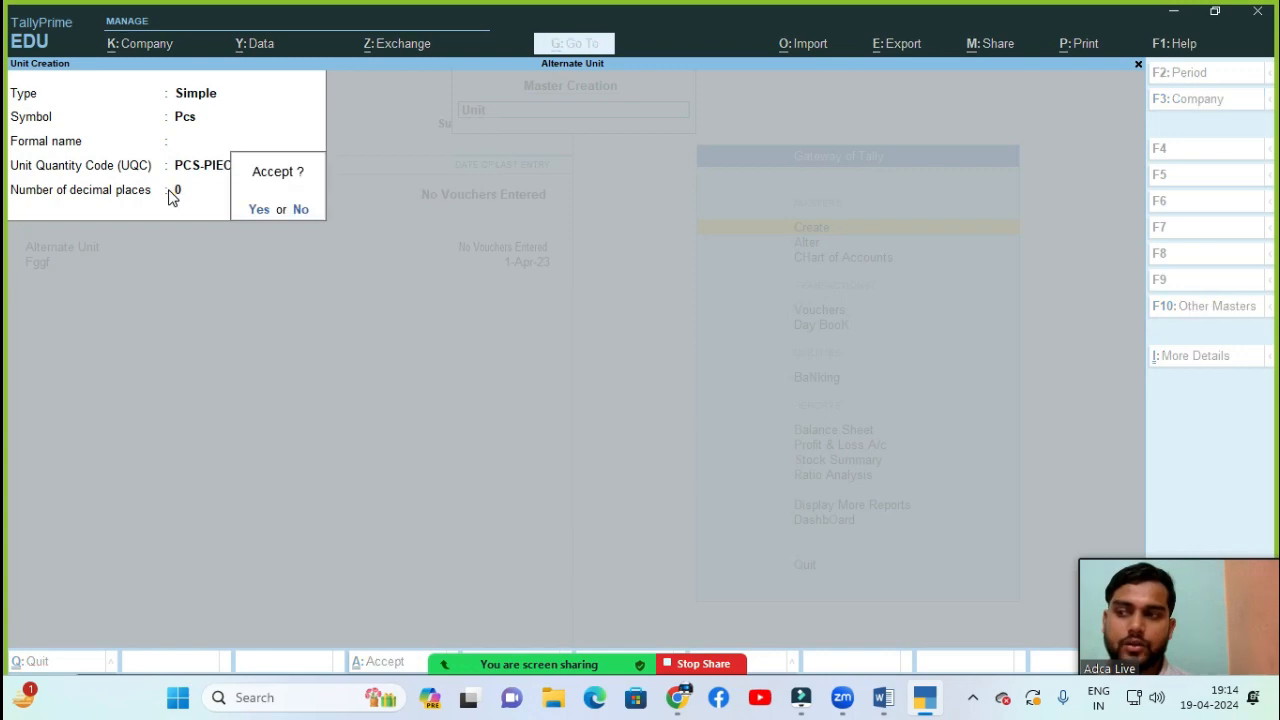
key("Return")
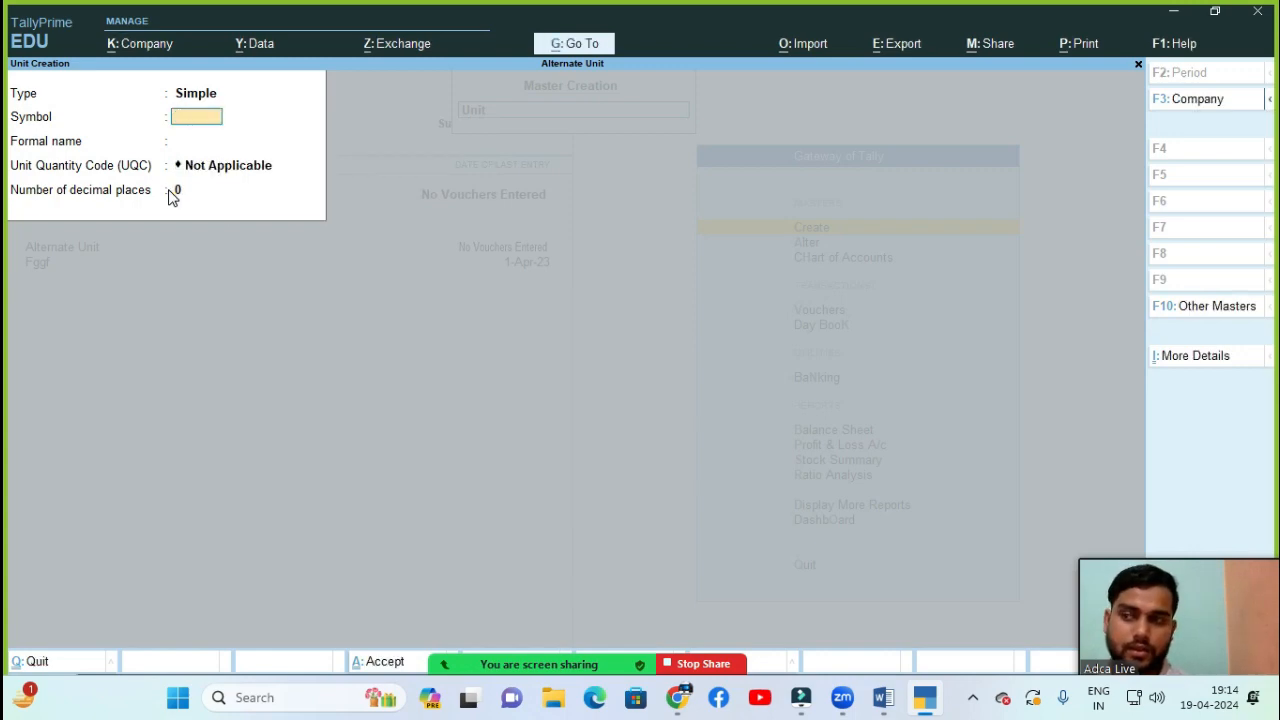
- Look up the decimal places required for Pcs and Box in the Word notes, and return to TallyPrime
mouse_move(883, 697)
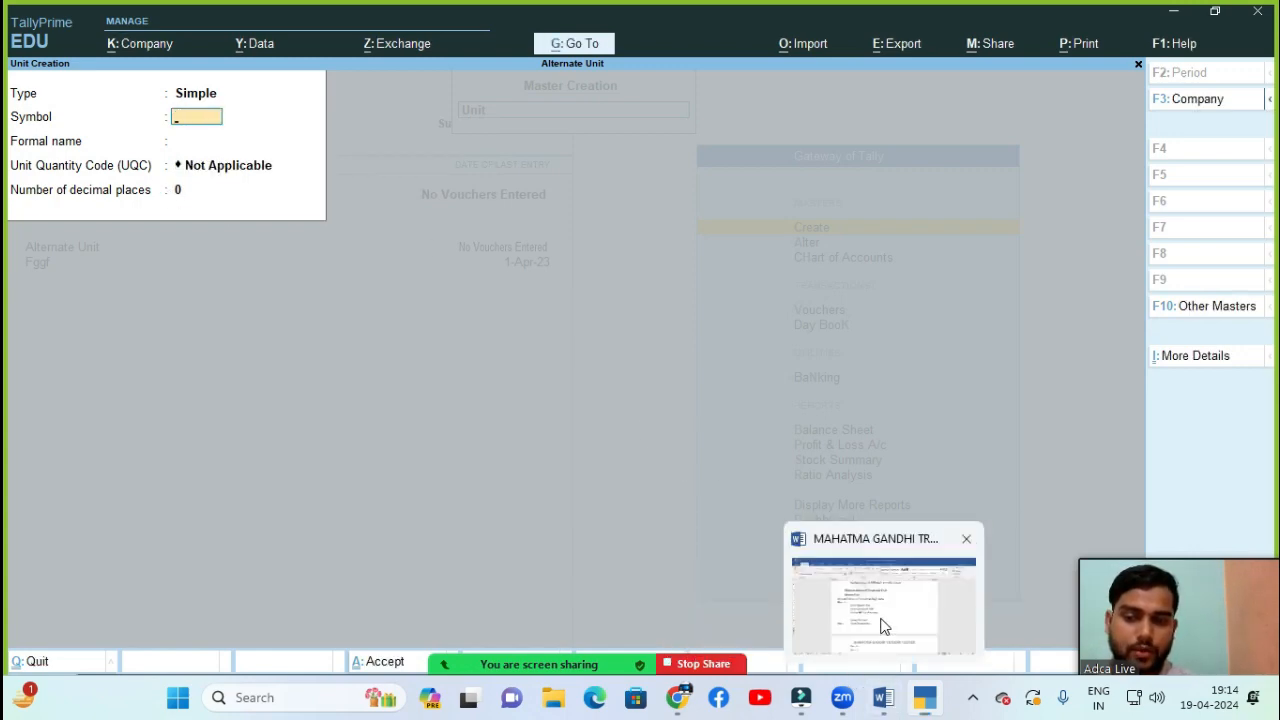
left_click(883, 626)
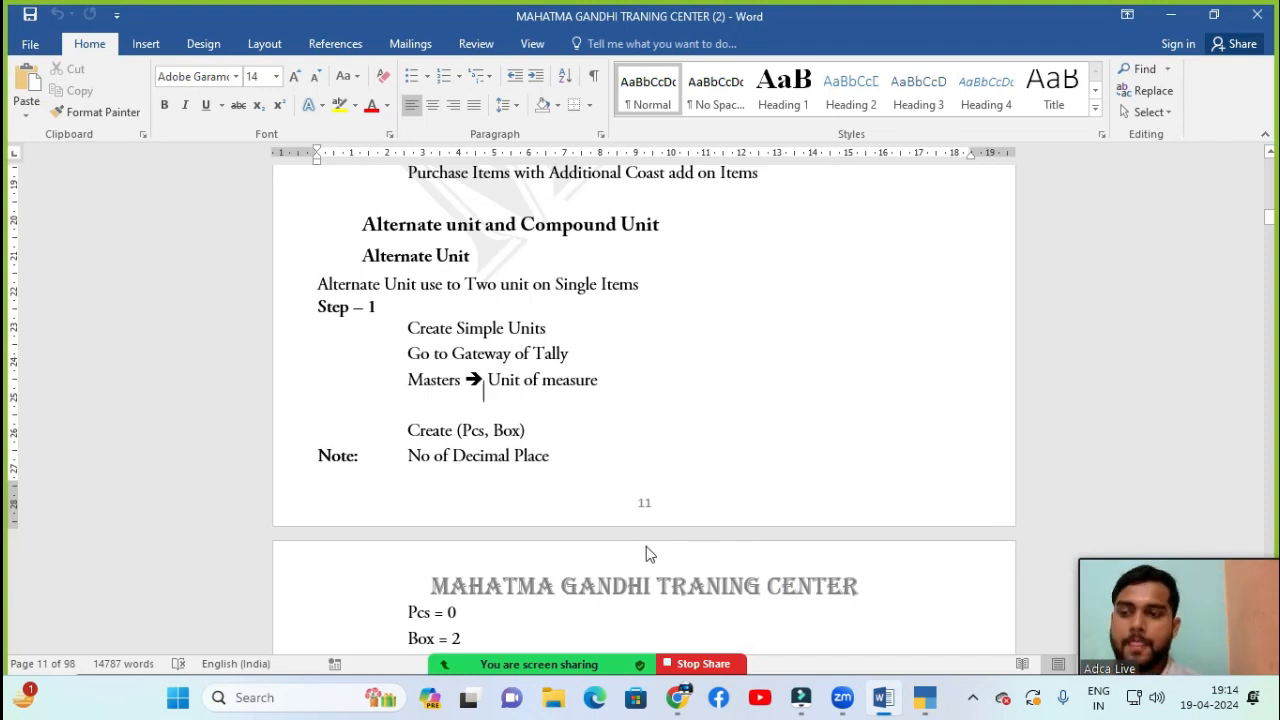
key("Down")
key("Down")
key("Down")
key("Down")
key("Down")
key("Down")
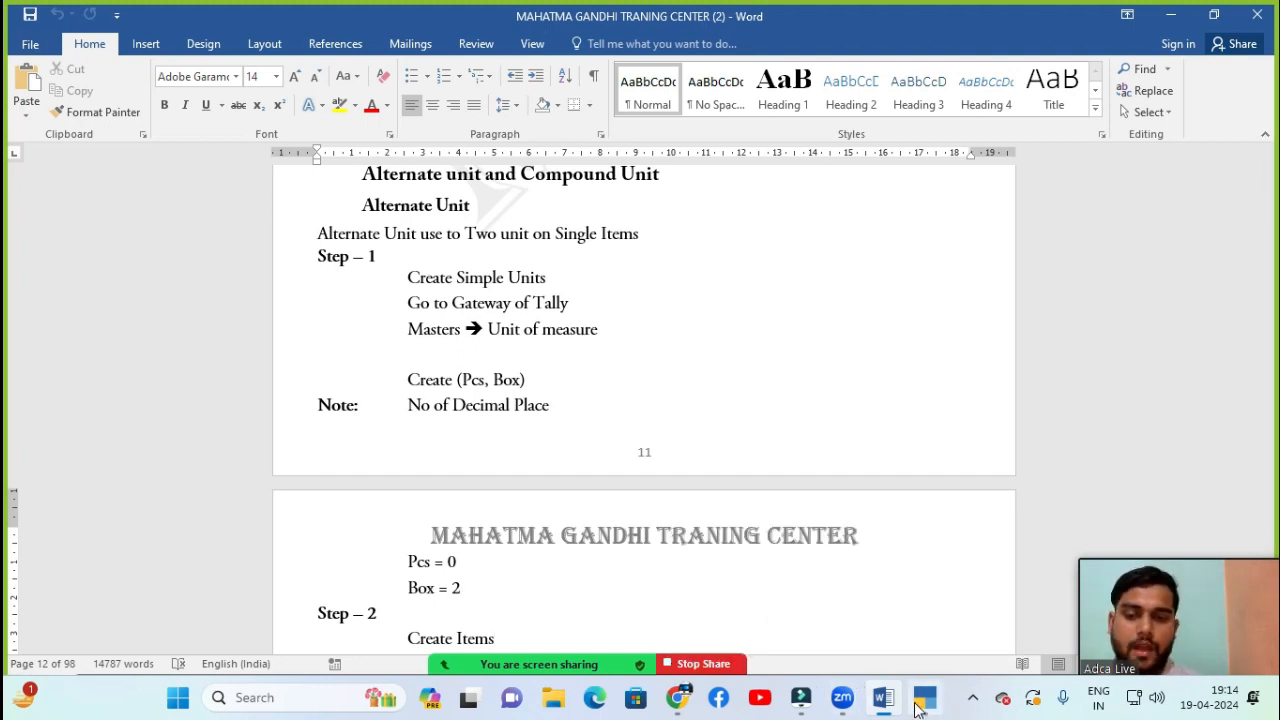
mouse_move(920, 703)
left_click(903, 640)
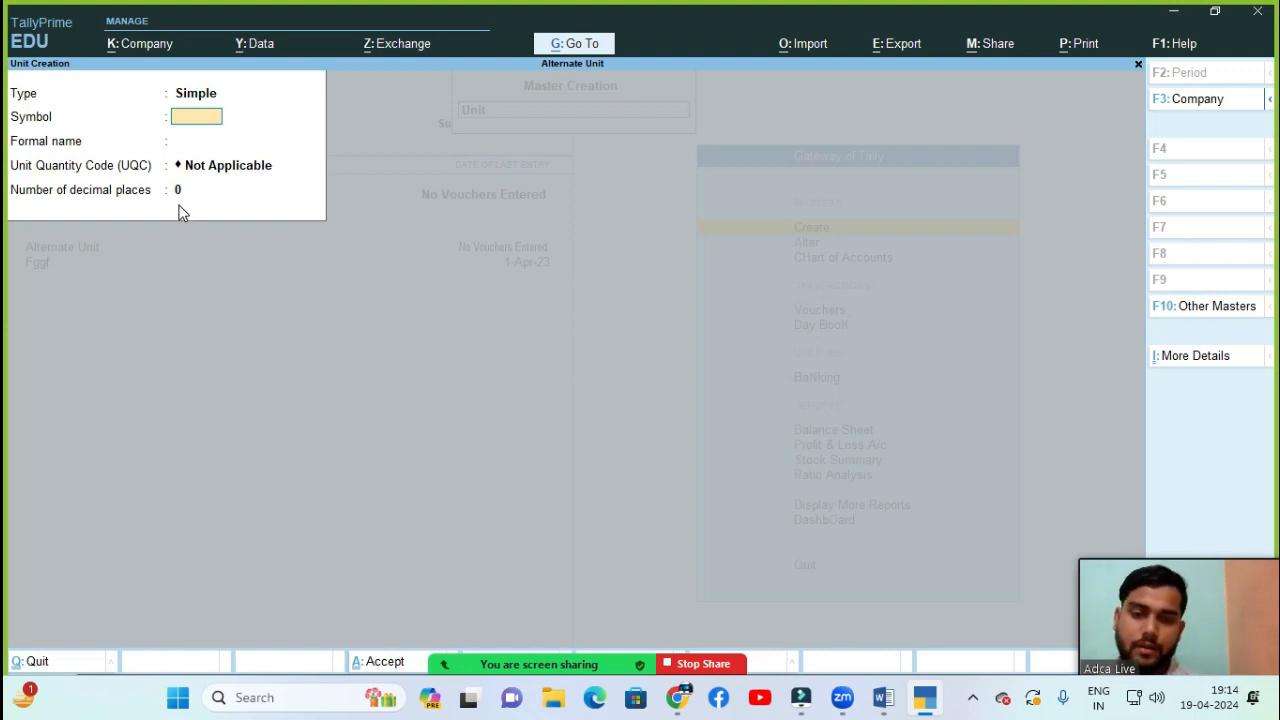
- Enter Box as the next simple unit's symbol and set its unit quantity code to BOX-BOX
type("Box")
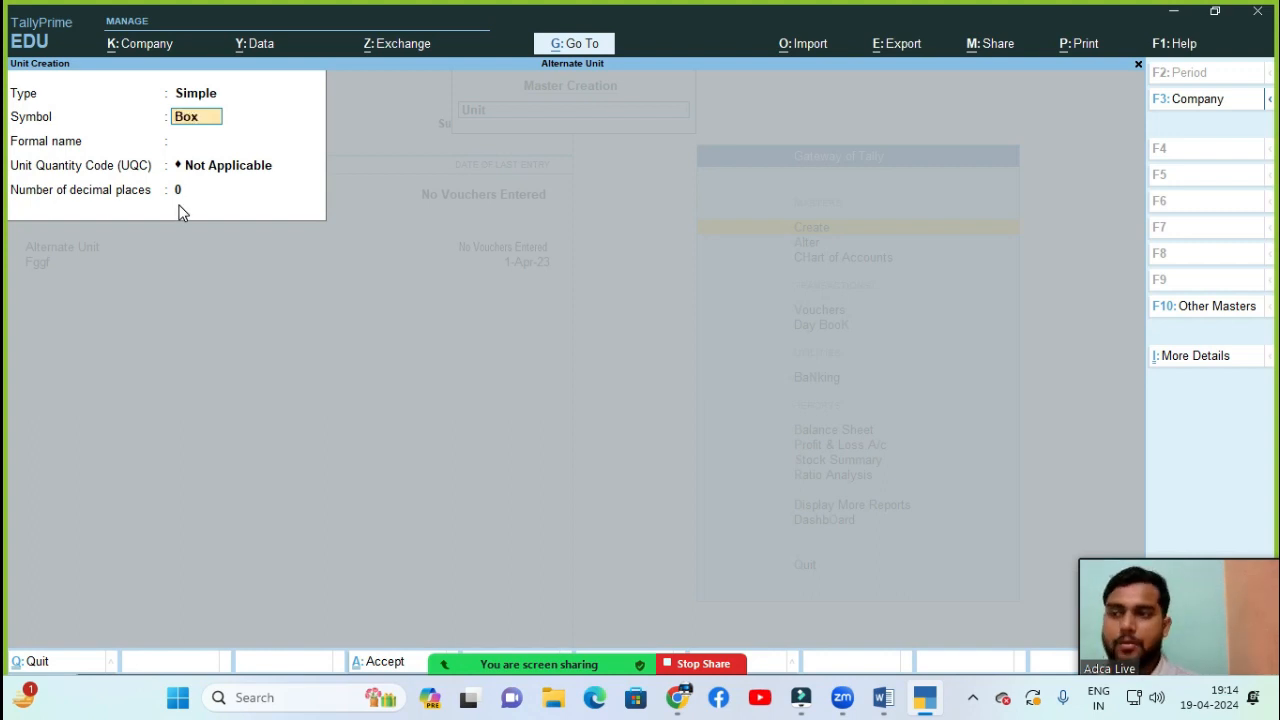
key("Return")
key("Return")
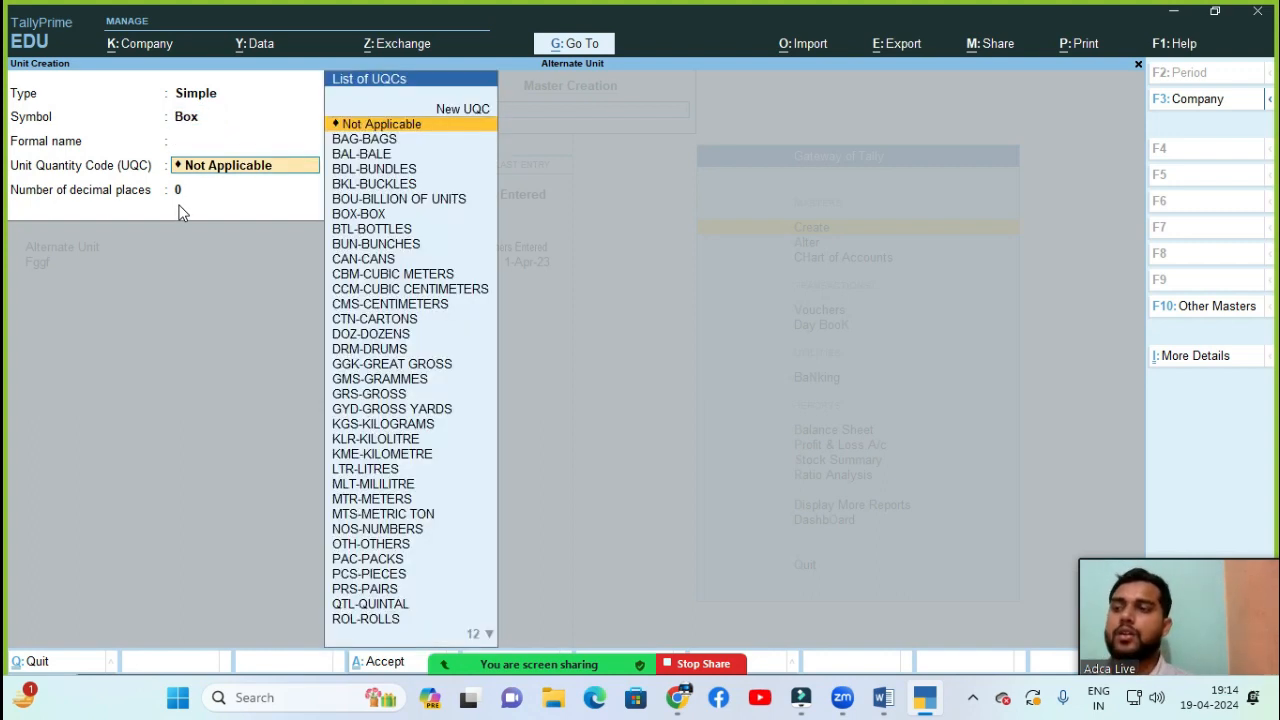
type("bo")
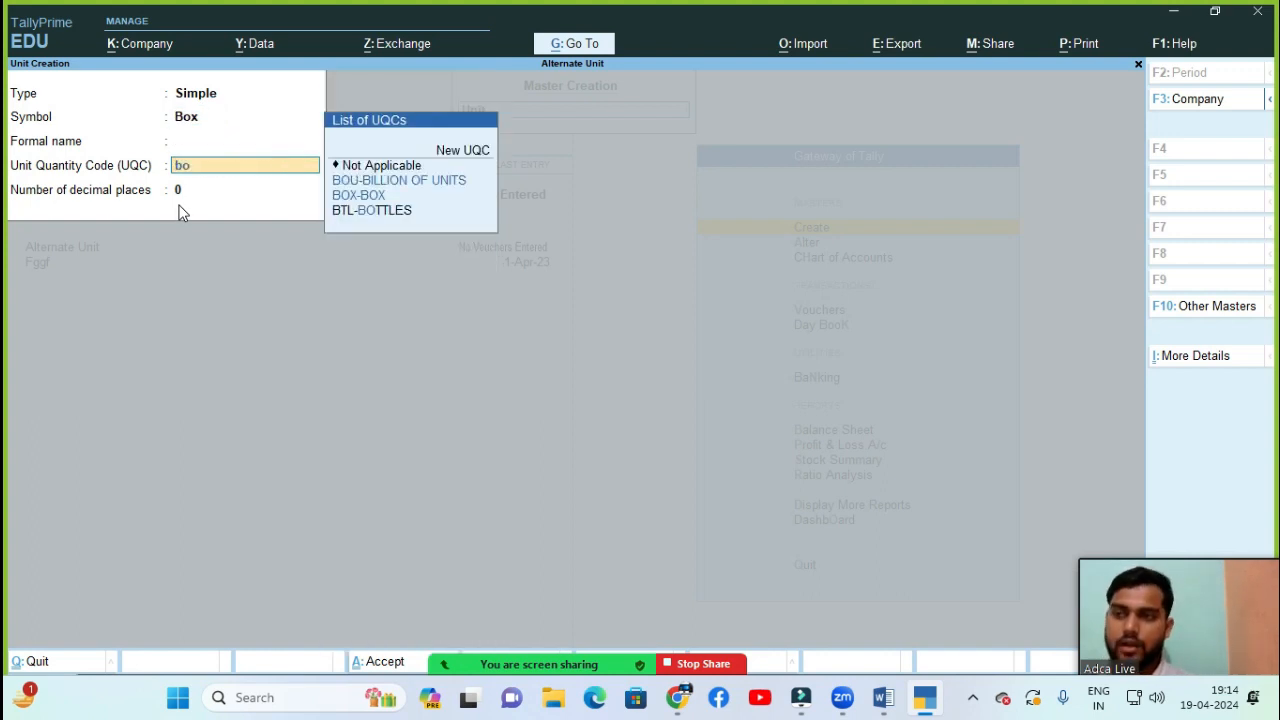
key("Down")
key("Down")
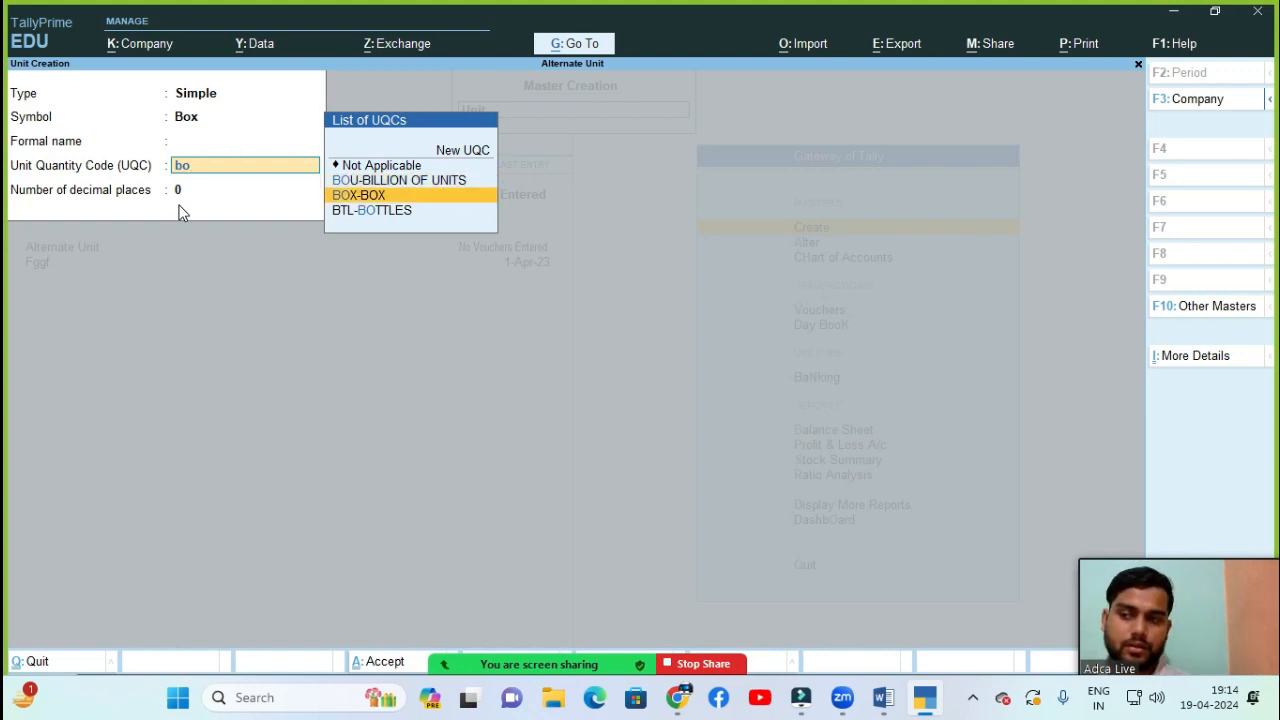
key("Return")
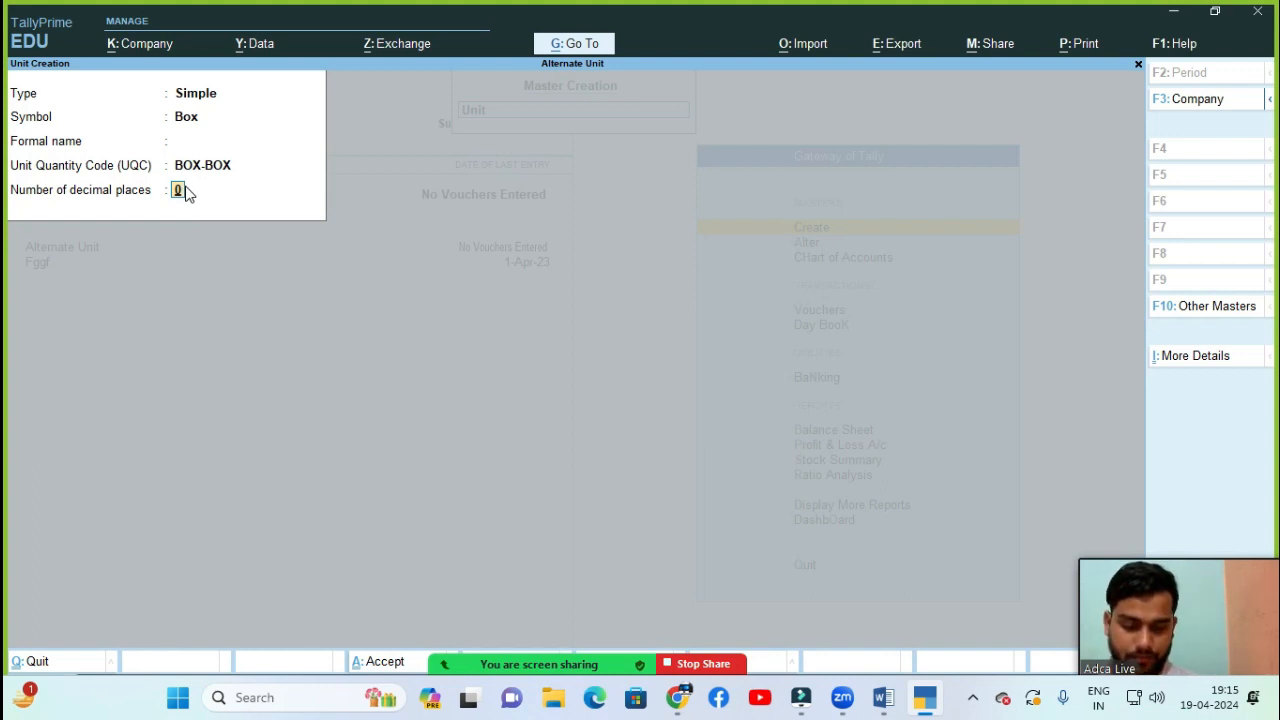
- Set the number of decimal places for the Box unit to 2
type("2")
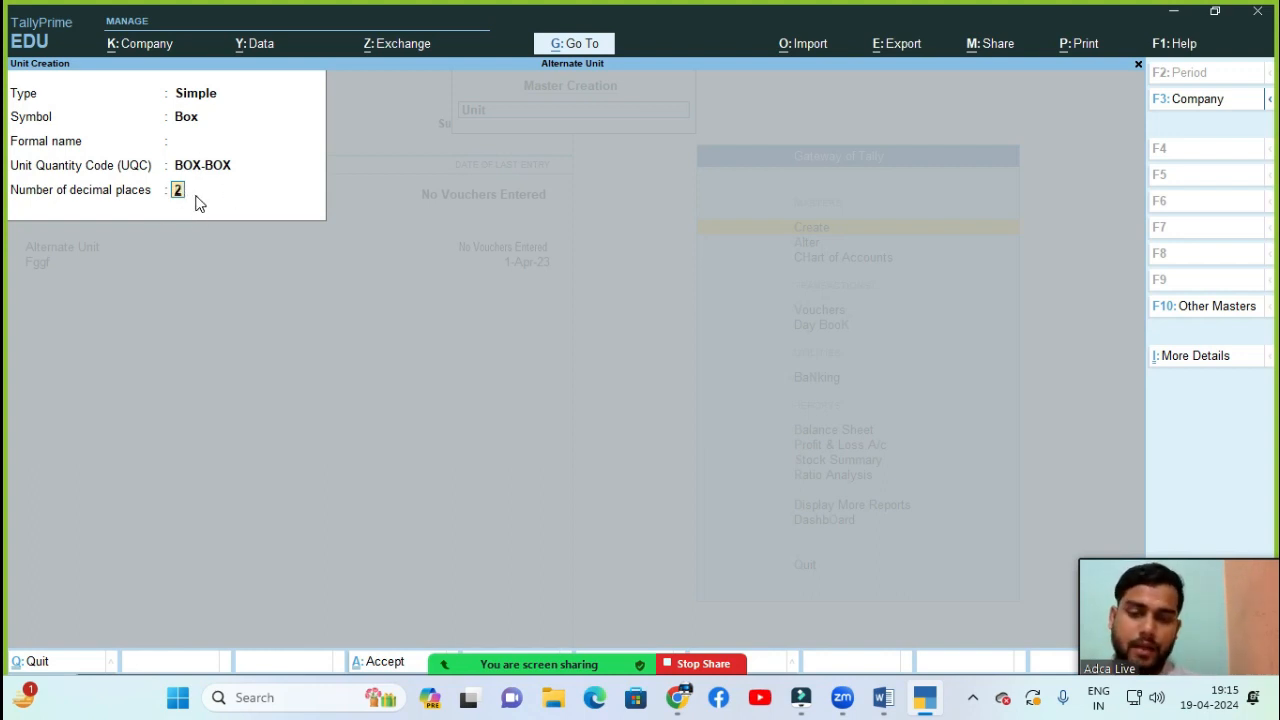
key("BackSpace")
key("BackSpace")
key("Return")
key("Return")
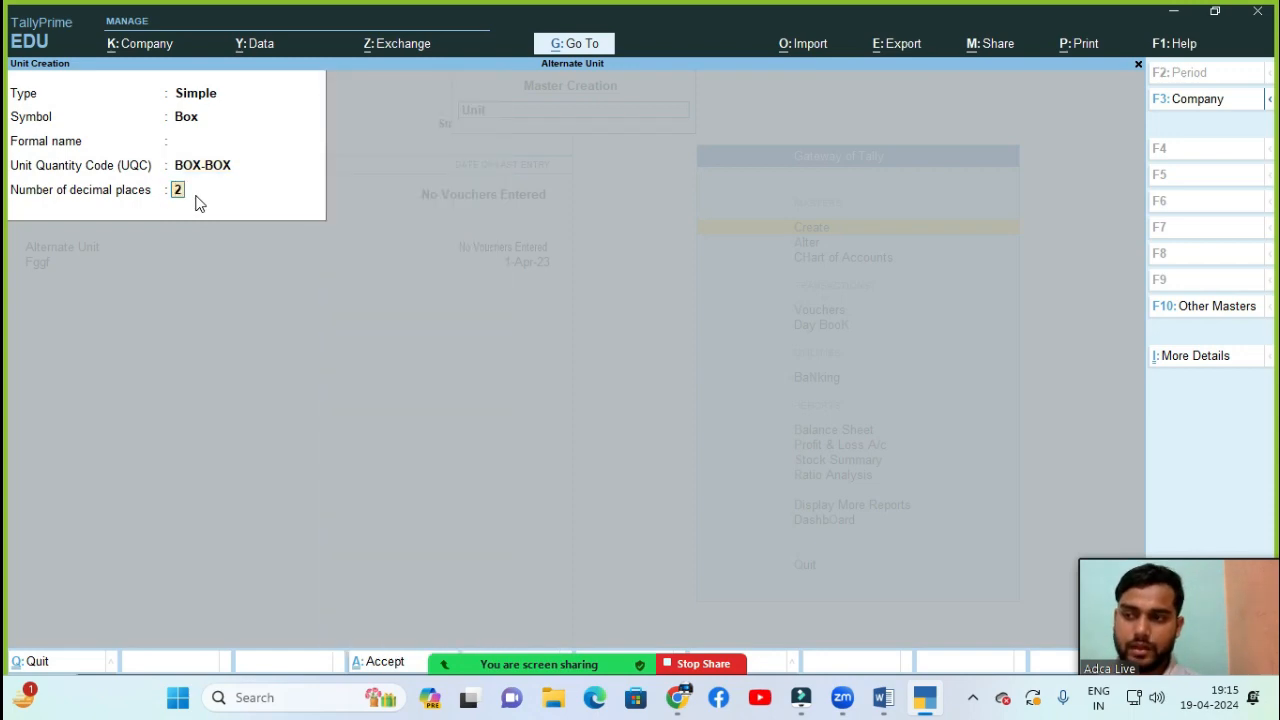
- Leave the Box unit's decimal places entry and recheck the decimal places for Pcs and Box in the Word notes
key("BackSpace")
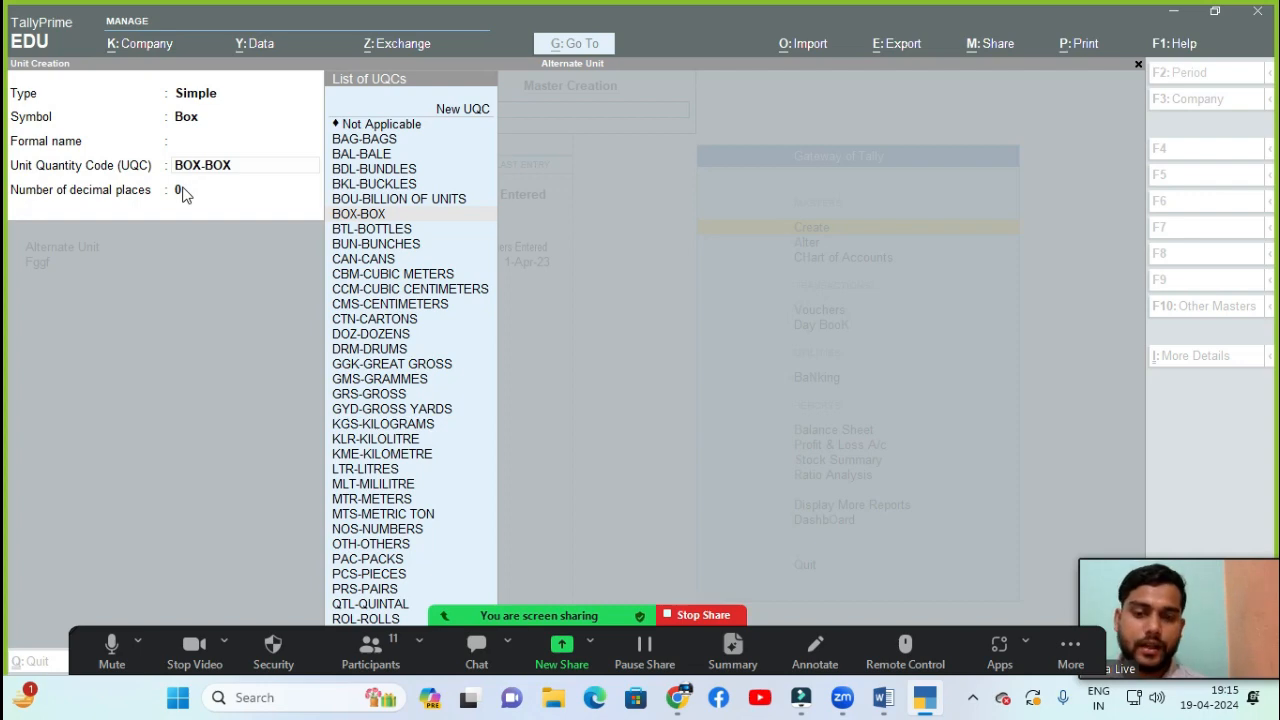
left_click(890, 697)
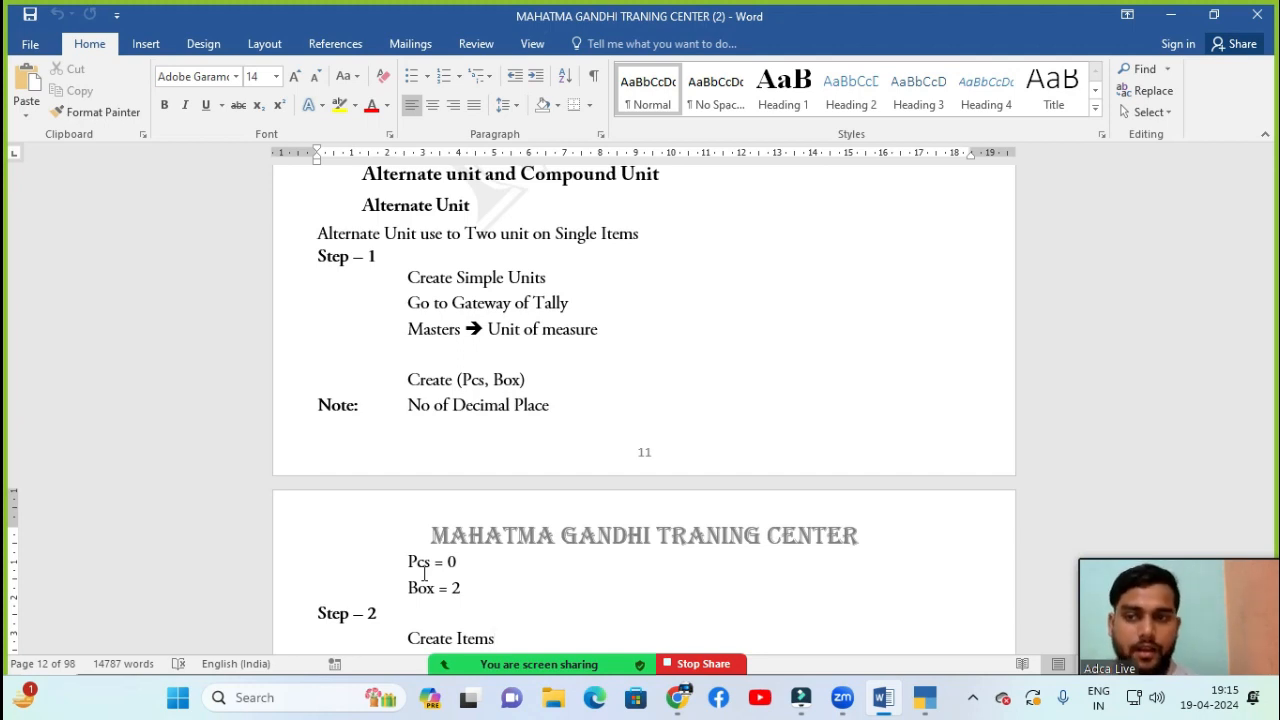
- Open Notepad from the Windows Run dialog, maximize it, and delete all the existing text in the 1122 note
key("super+r")
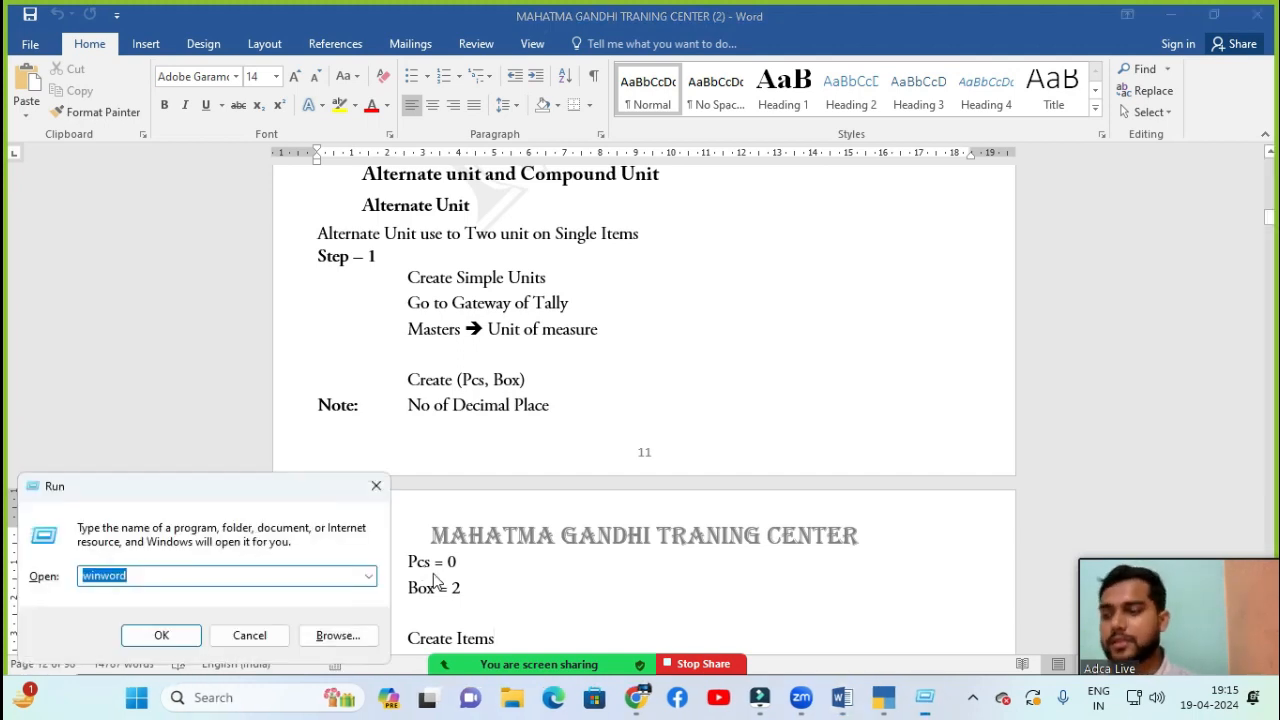
key("BackSpace")
type("notepad")
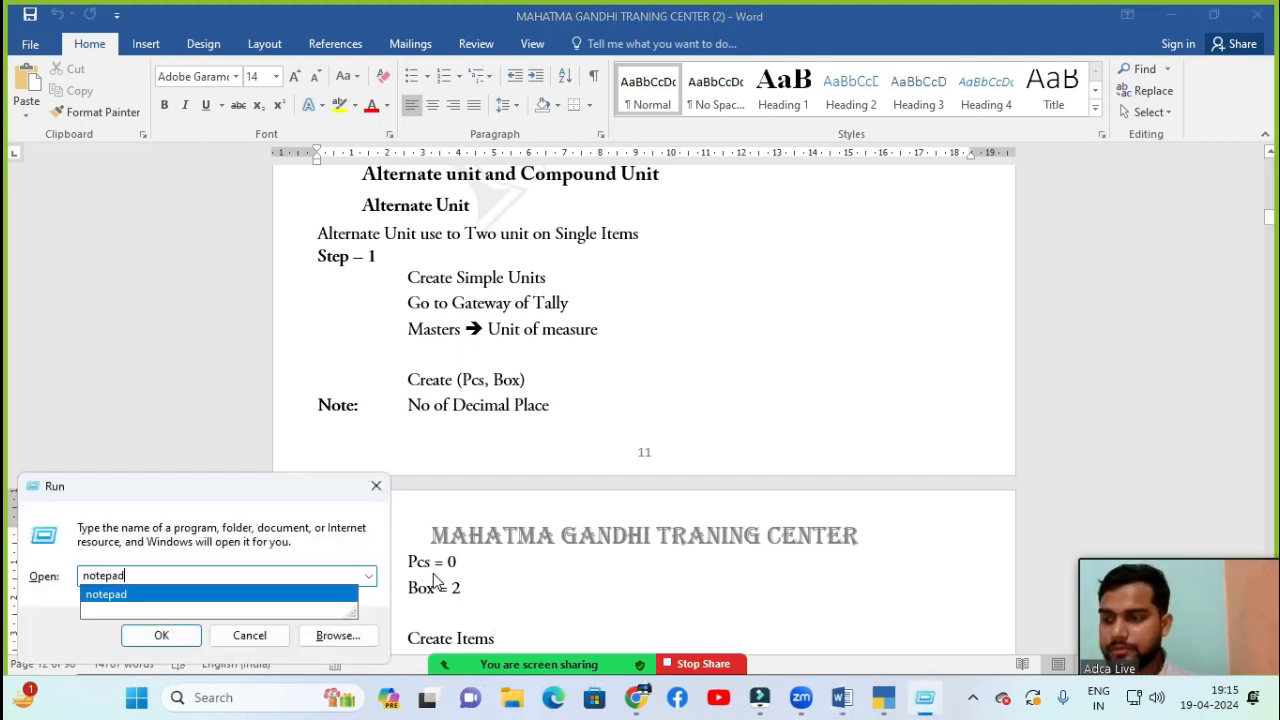
key("Return")
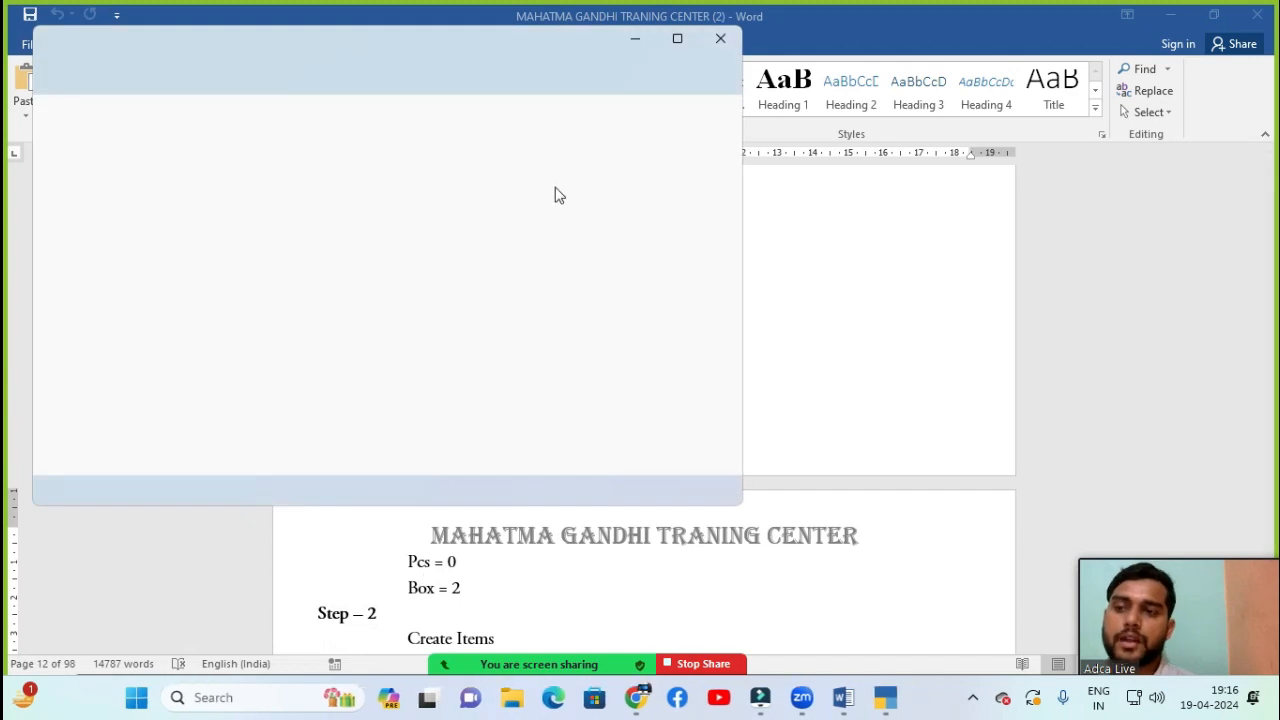
left_click(672, 43)
key("ctrl+a")
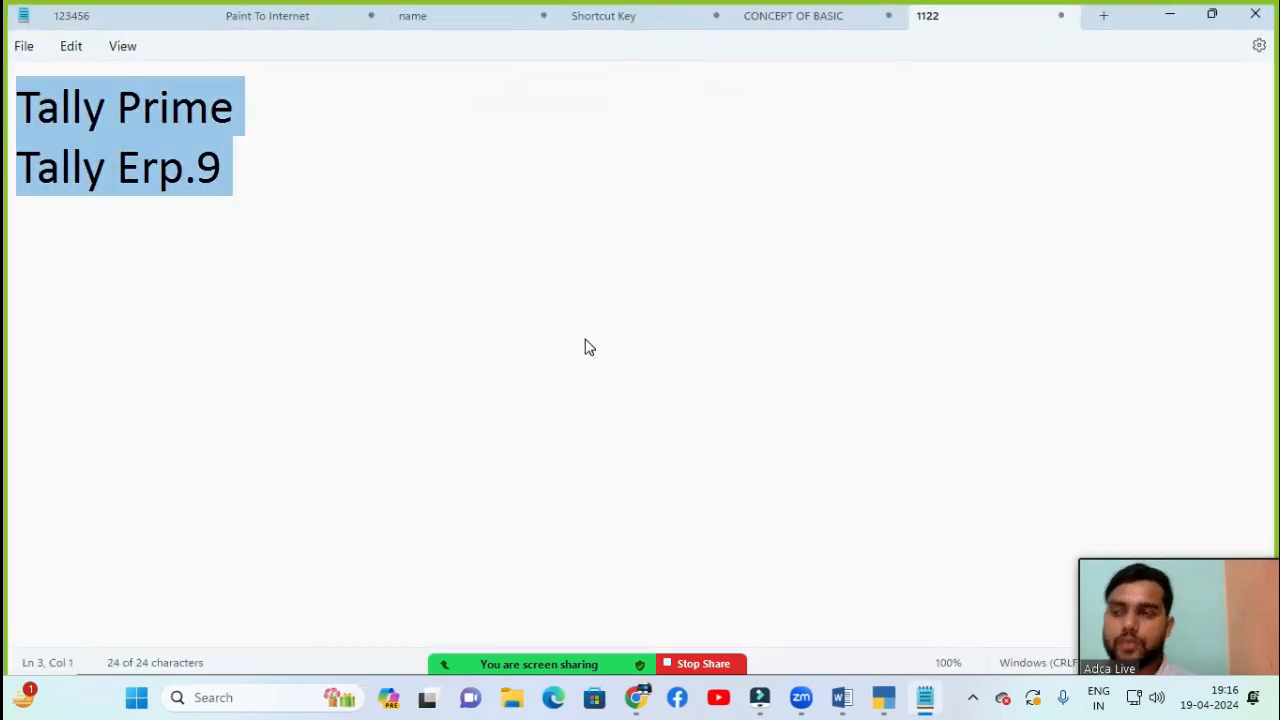
key("Delete")
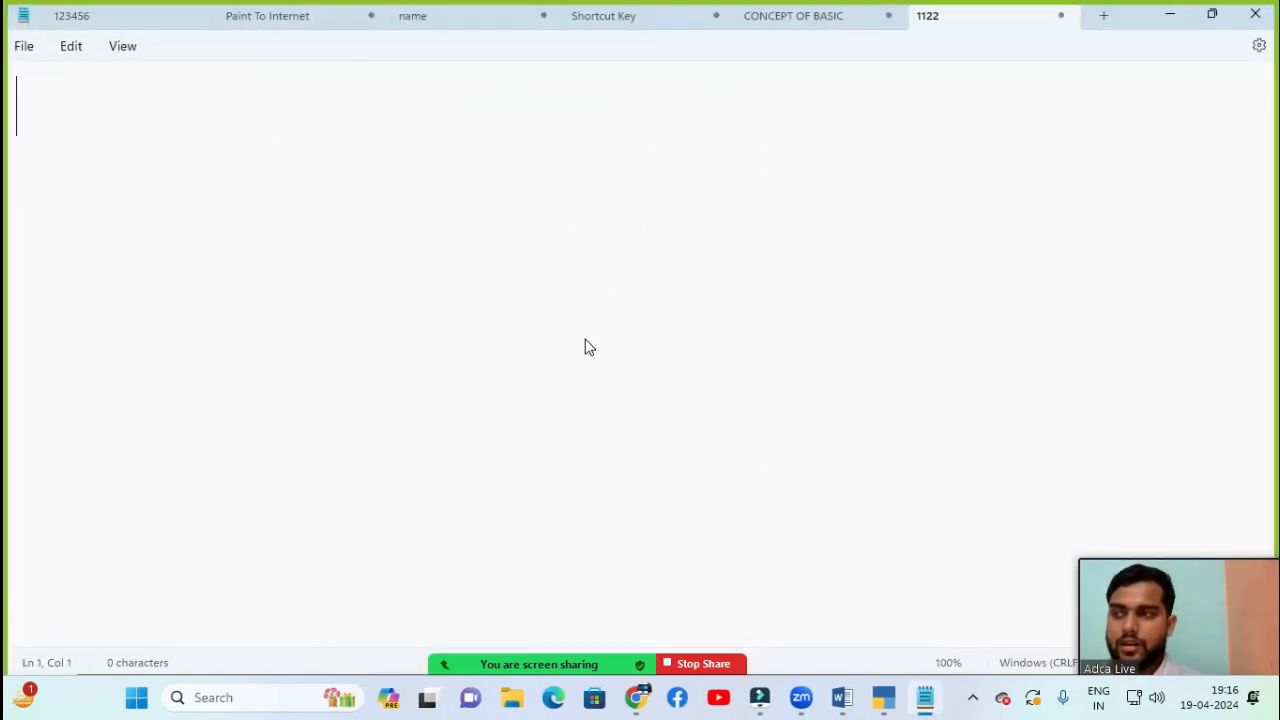
- Write the heading Unit and, below a blank line, list Pcs and Box on separate lines
type("Pcs")
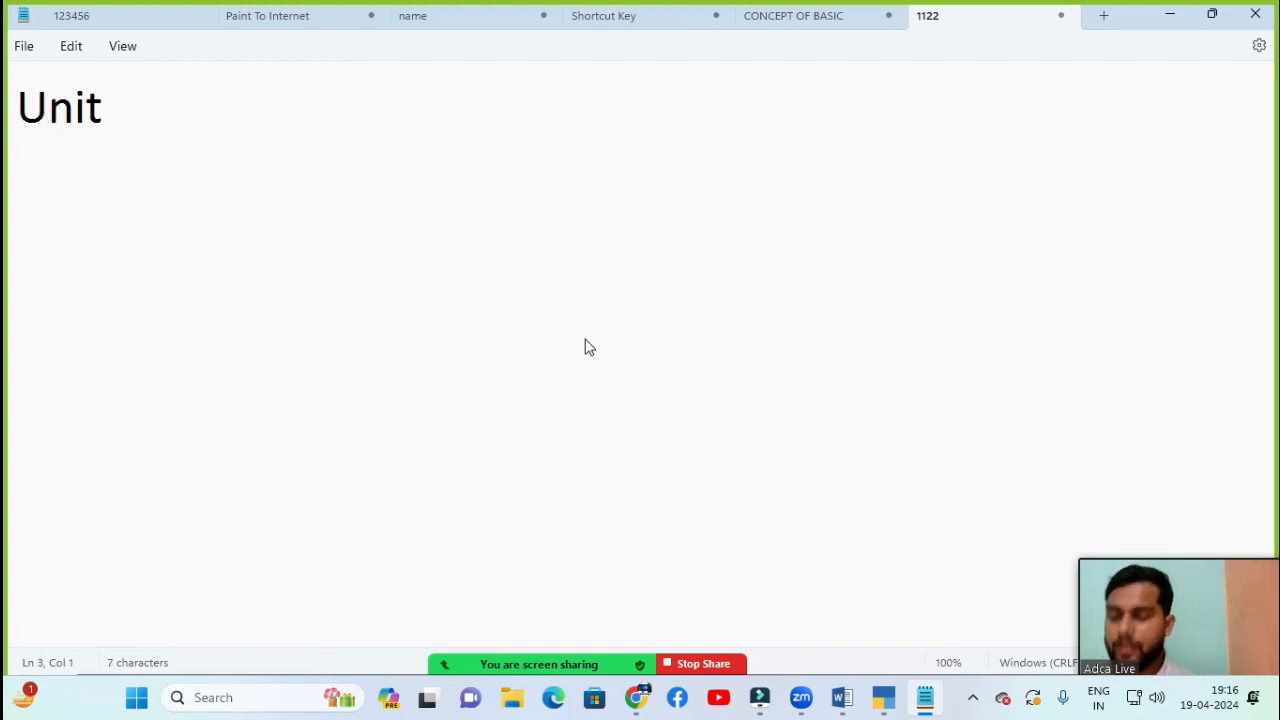
type("Pcs")
key("Return")
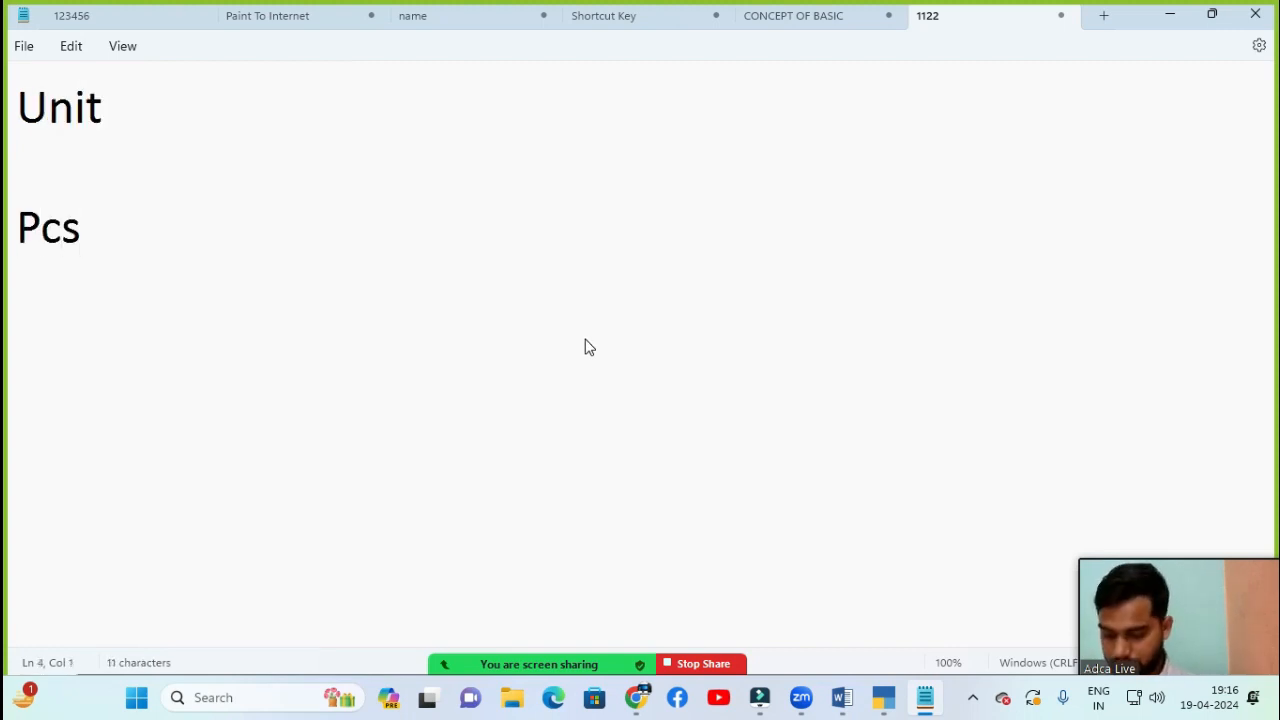
type("Box")
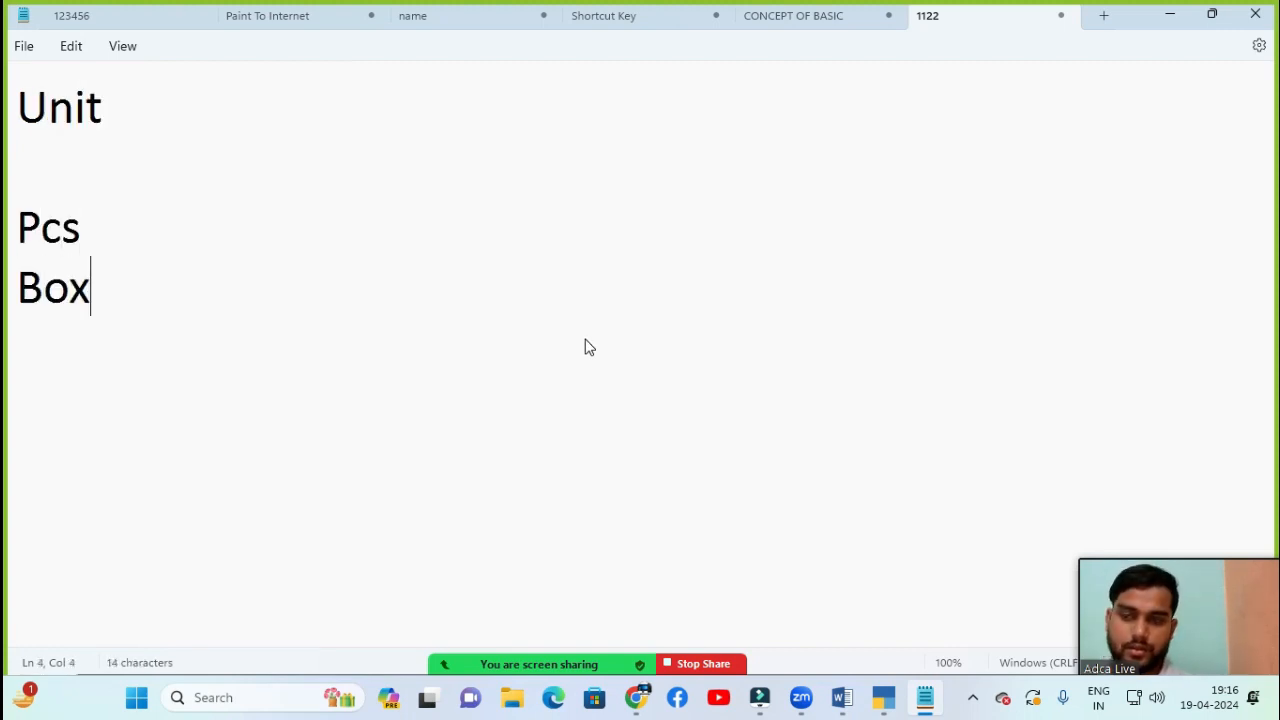
key("Return")
- Add a second Unit heading on the first line, five tabs after the existing one, to start a second column
key("Up")
key("Up")
key("Up")
key("Up")
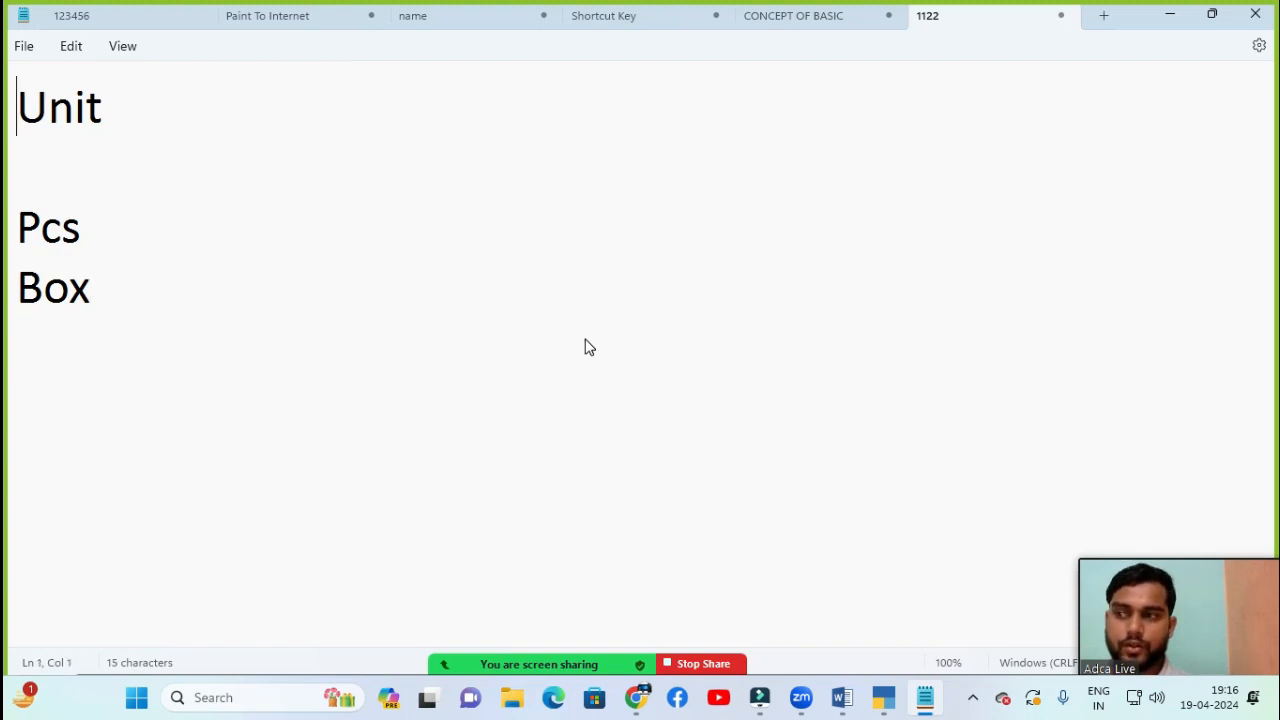
key("Right")
key("Right")
key("Right")
key("Right")
key("Tab")
key("Tab")
key("Tab")
key("Tab")
key("Tab")
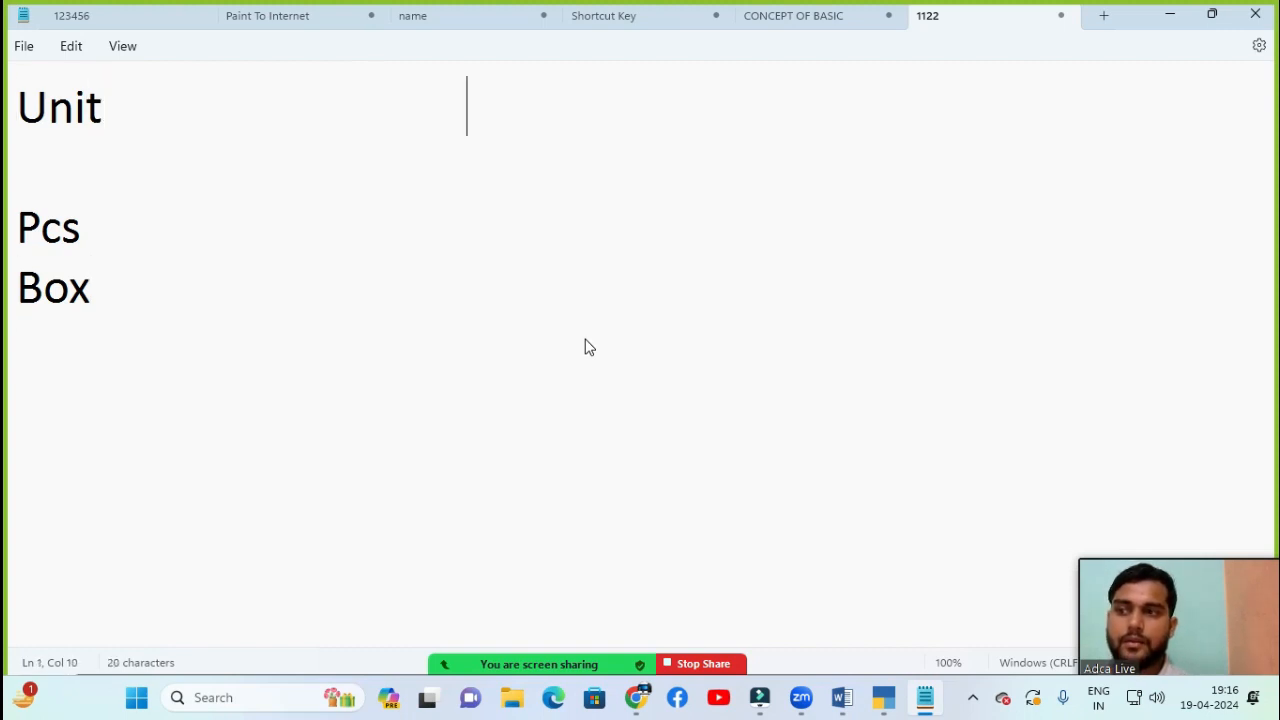
type("Unit")
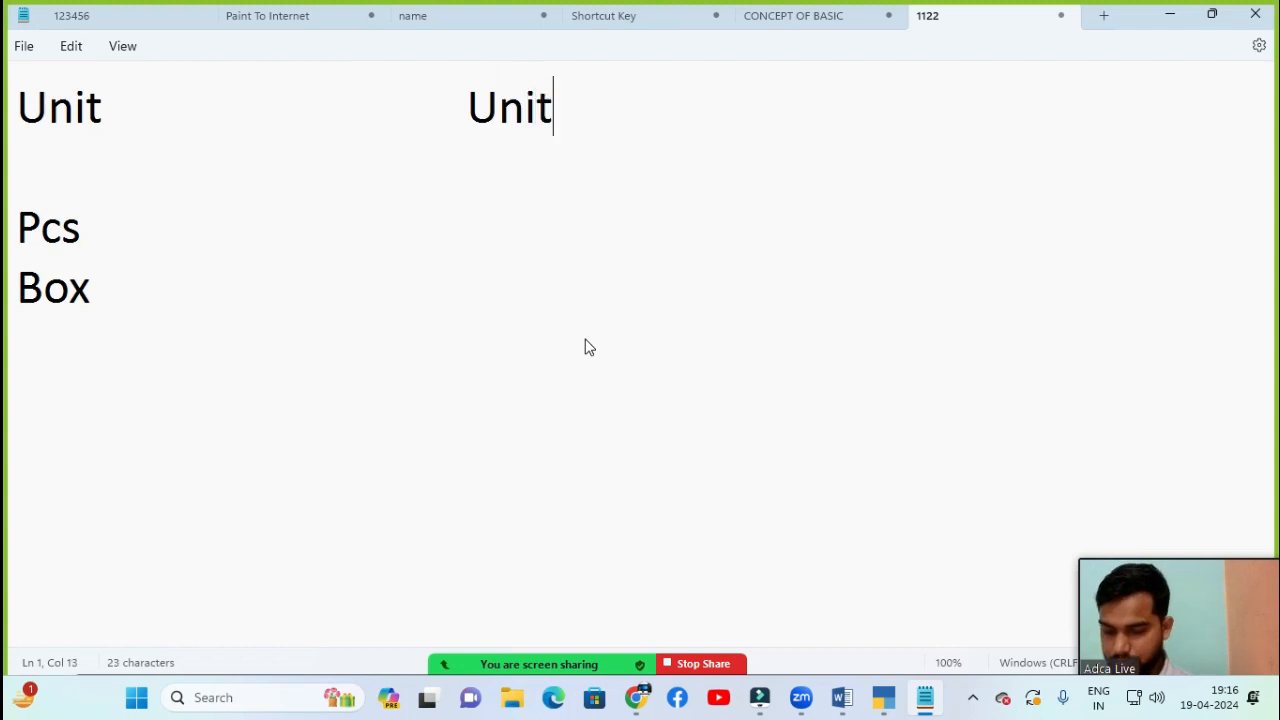
- Enter Kg under the second Unit heading, on the same line as Pcs
key("Down")
key("Tab")
key("Down")
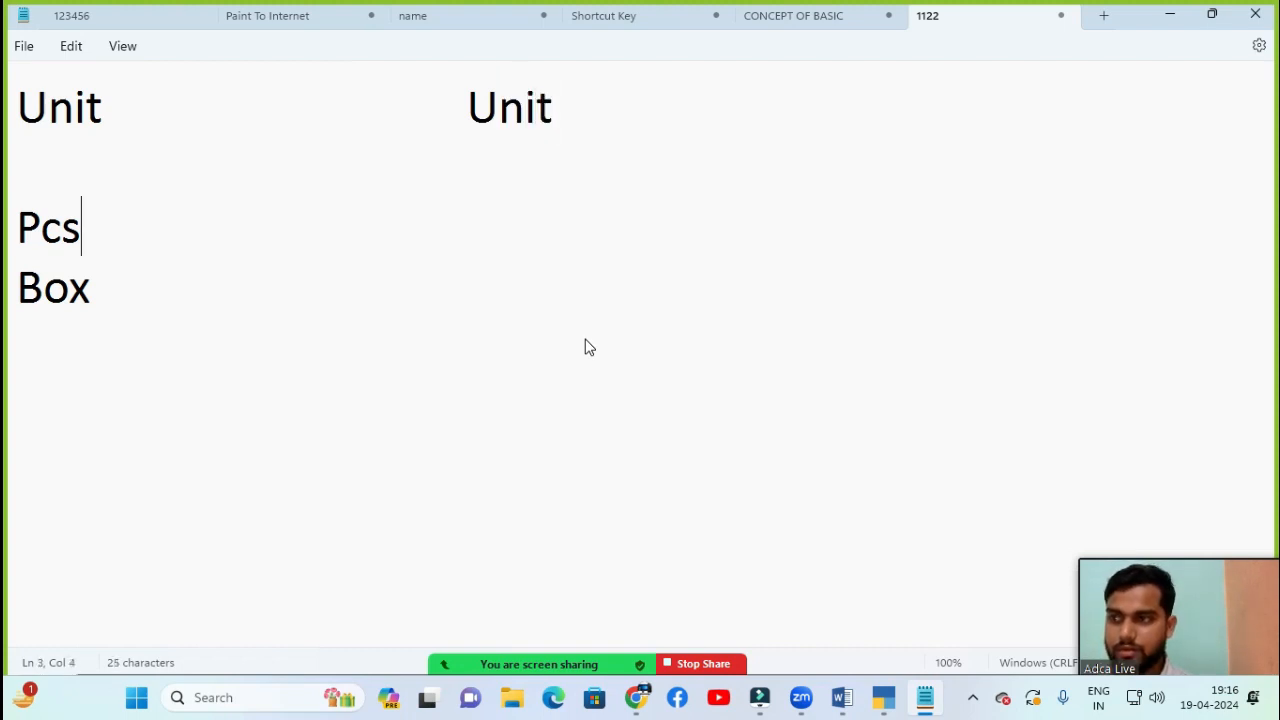
key("Tab")
key("Tab")
key("Tab")
key("Tab")
key("Tab")
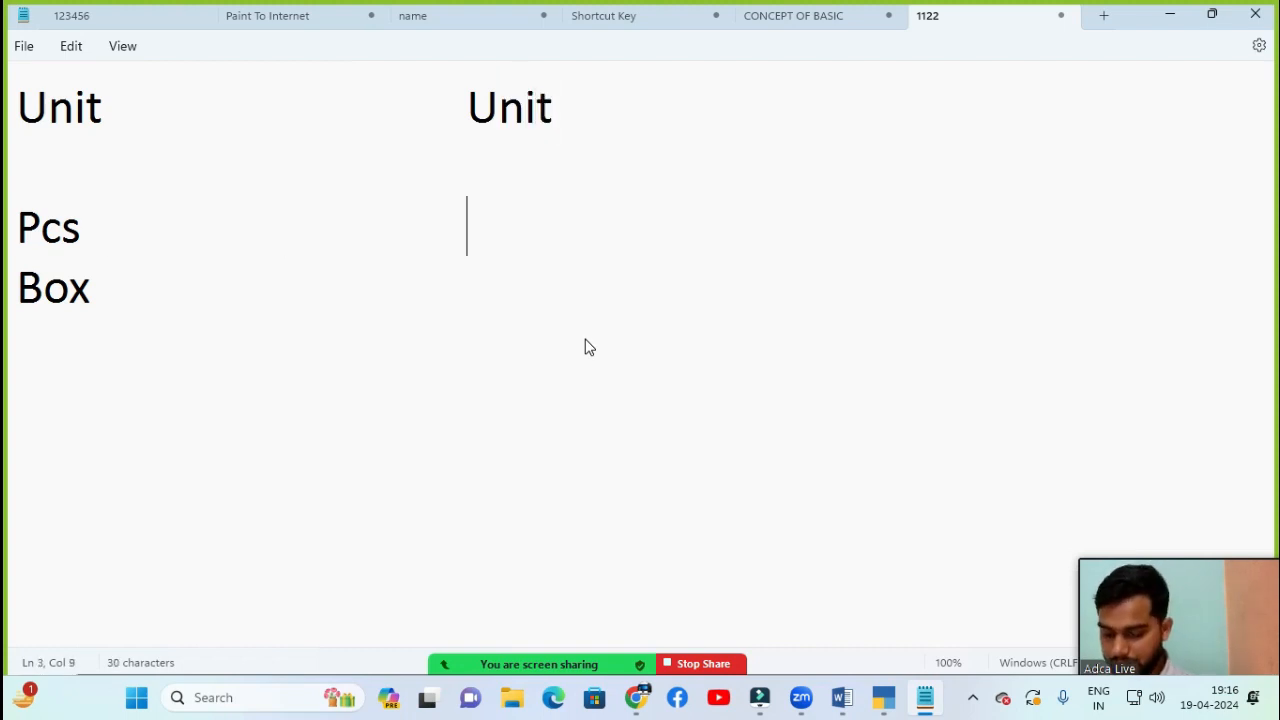
type("Kg")
- Enter Qun in the second column below Kg, on the same line as Box
key("Down")
key("Tab")
key("Tab")
key("Tab")
key("Tab")
key("Tab")
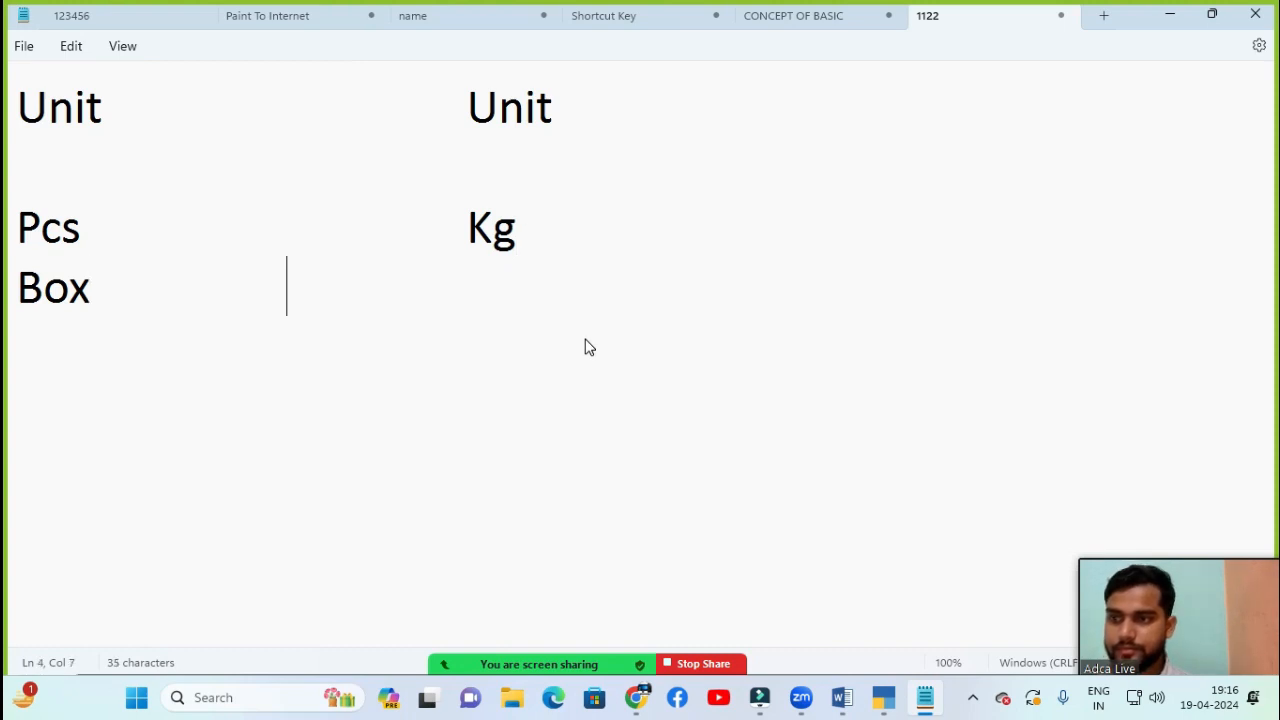
type("Qun")
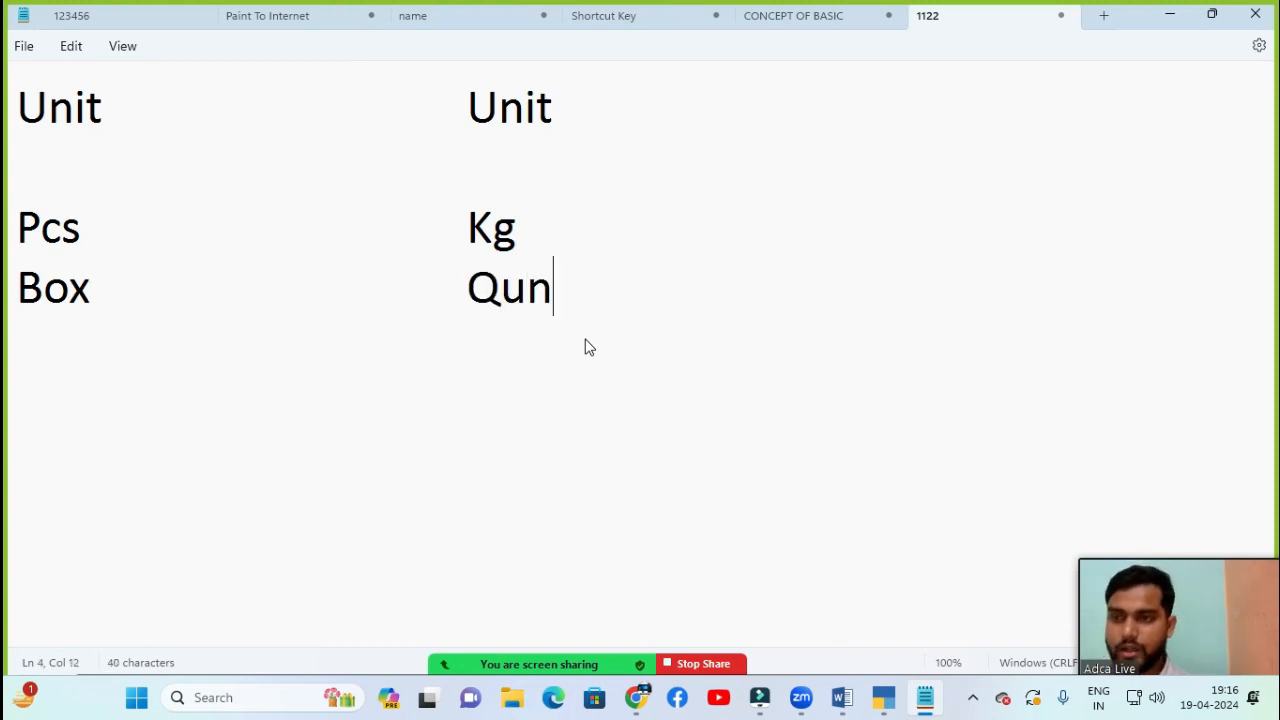
- Add a new line with Ton aligned in the second column below Qun
key("Return")
key("Tab")
key("Tab")
key("Tab")
key("Tab")
key("Tab")
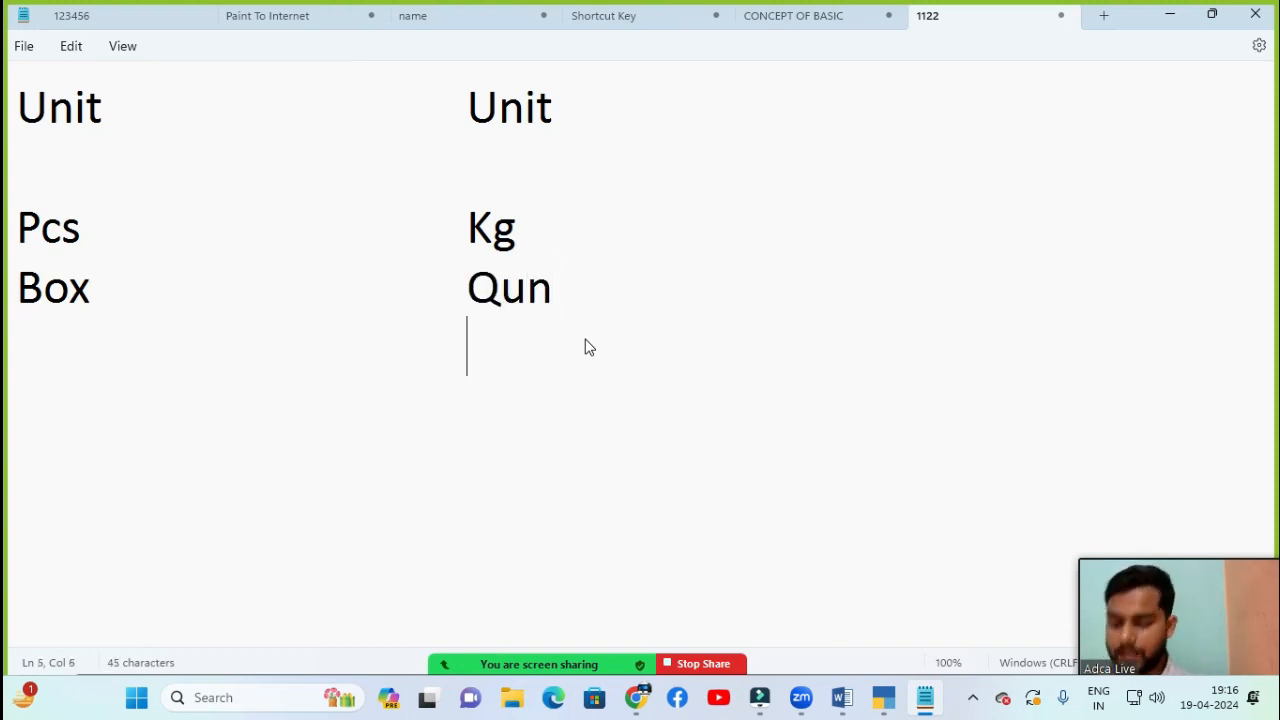
type("Ton")
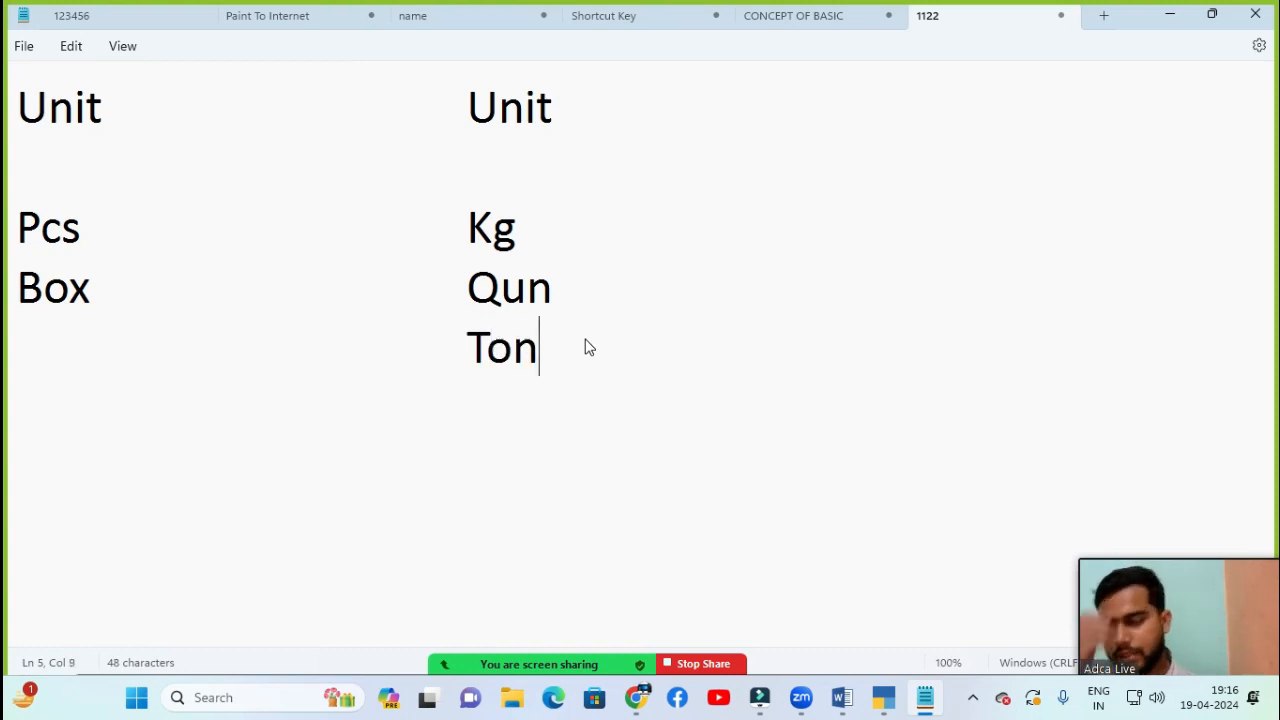
key("Up")
key("Up")
key("Up")
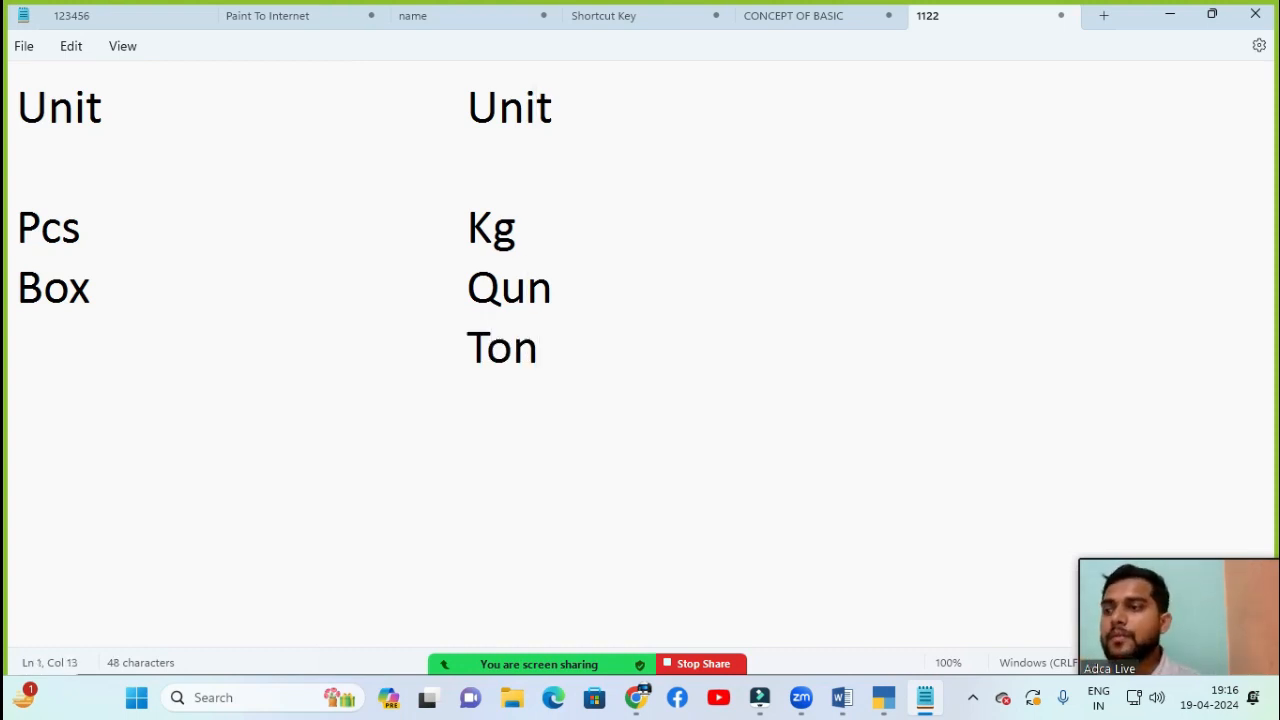
- Note the decimal places beside the first column's units: 0 for Pcs and 2 for Box
left_click(105, 230)
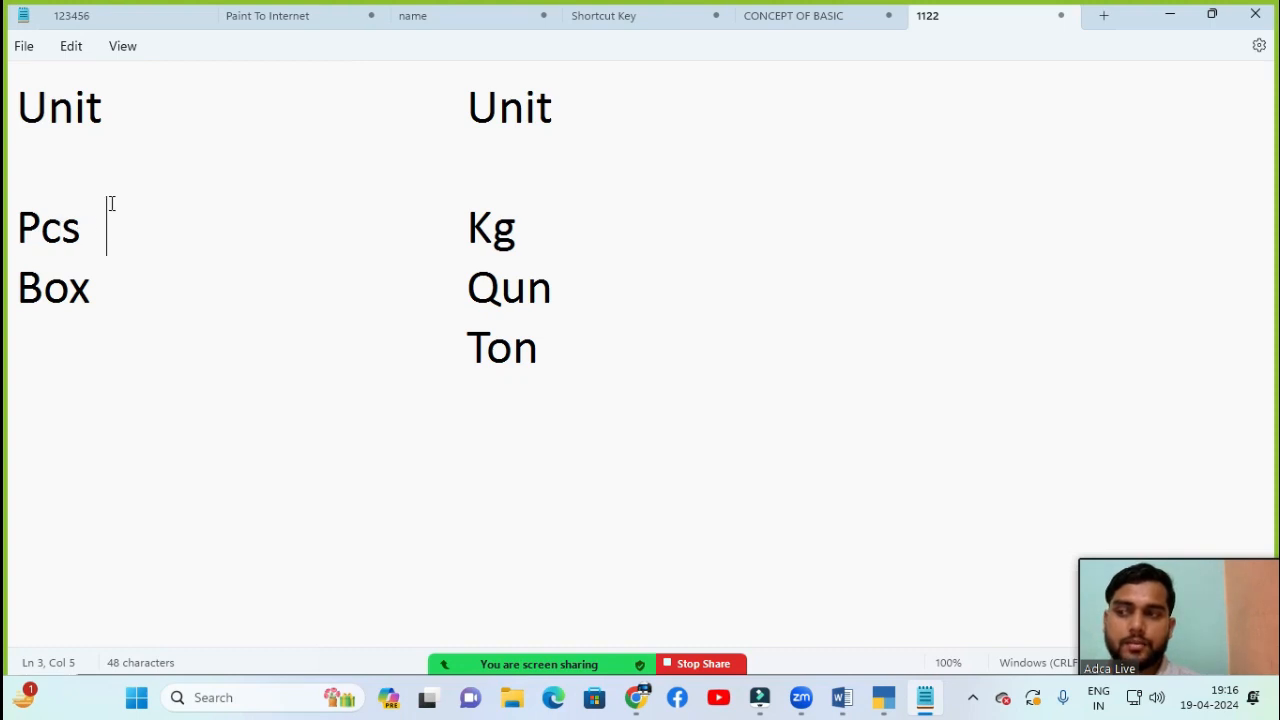
type("0")
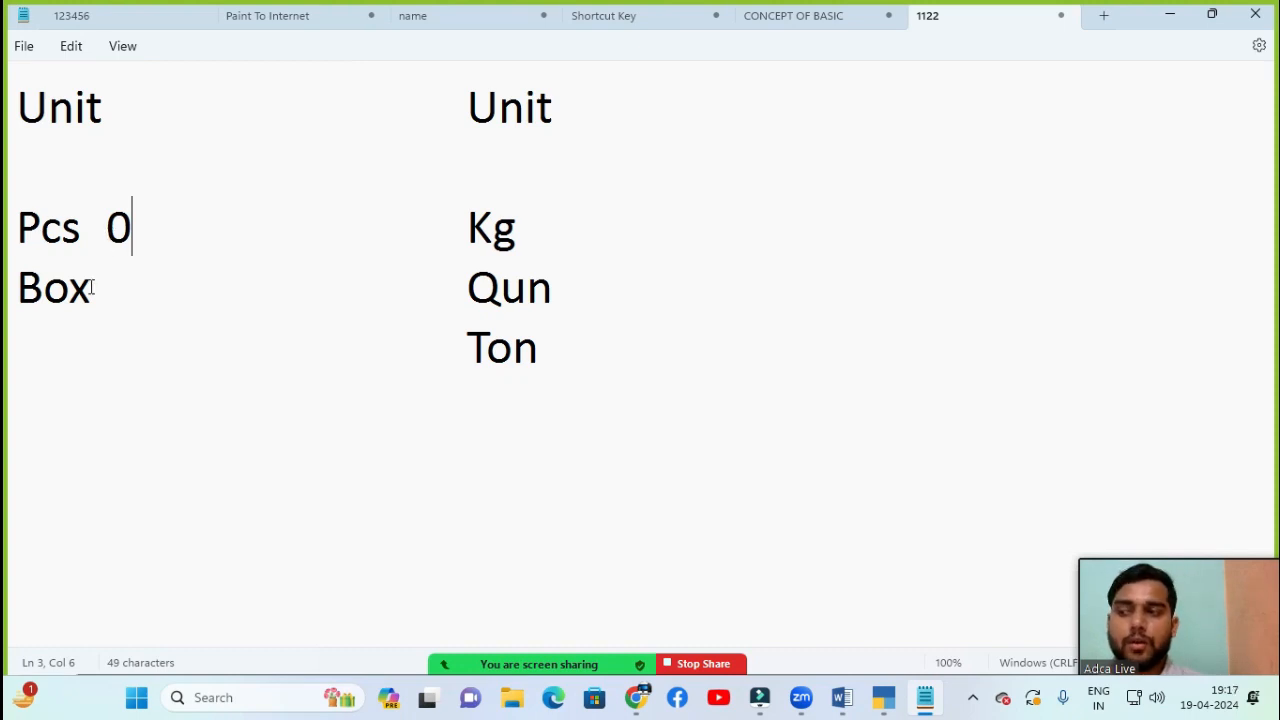
left_click(126, 295)
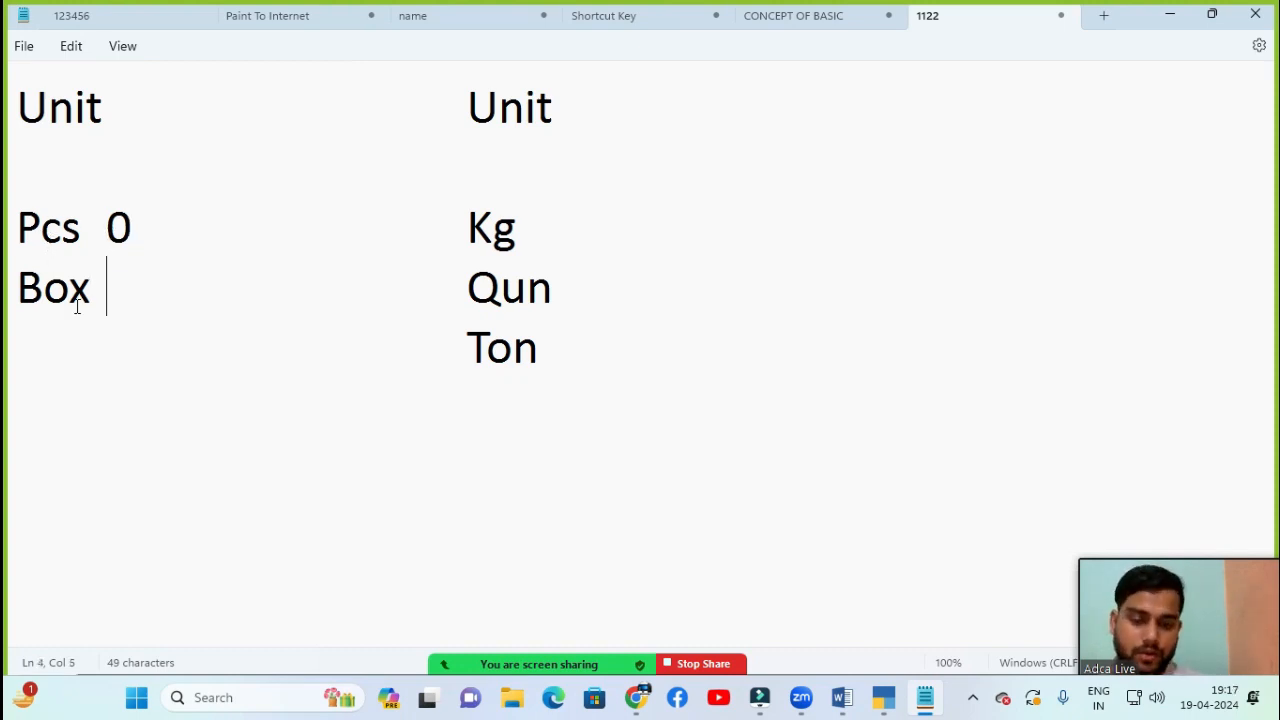
type("2")
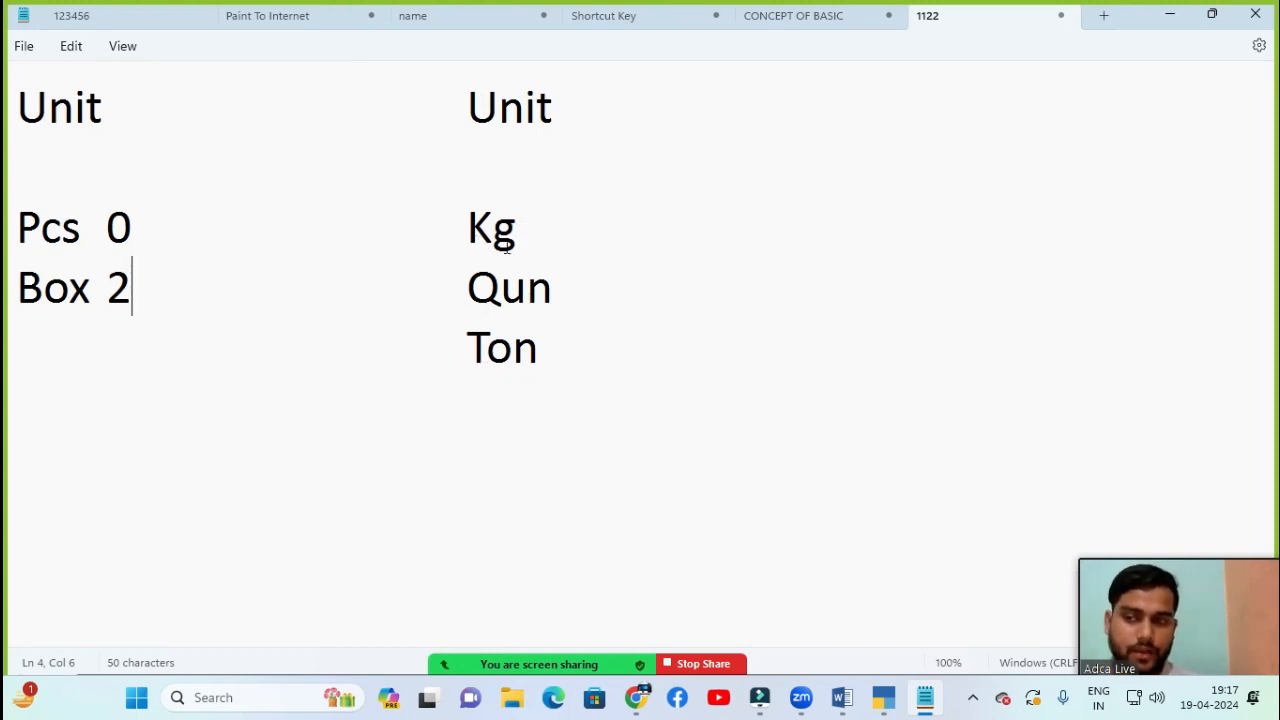
- Note the decimal places beside the second column's units, set off by two tabs: Kg 0, Qun 2 and Ton 3
left_click(542, 244)
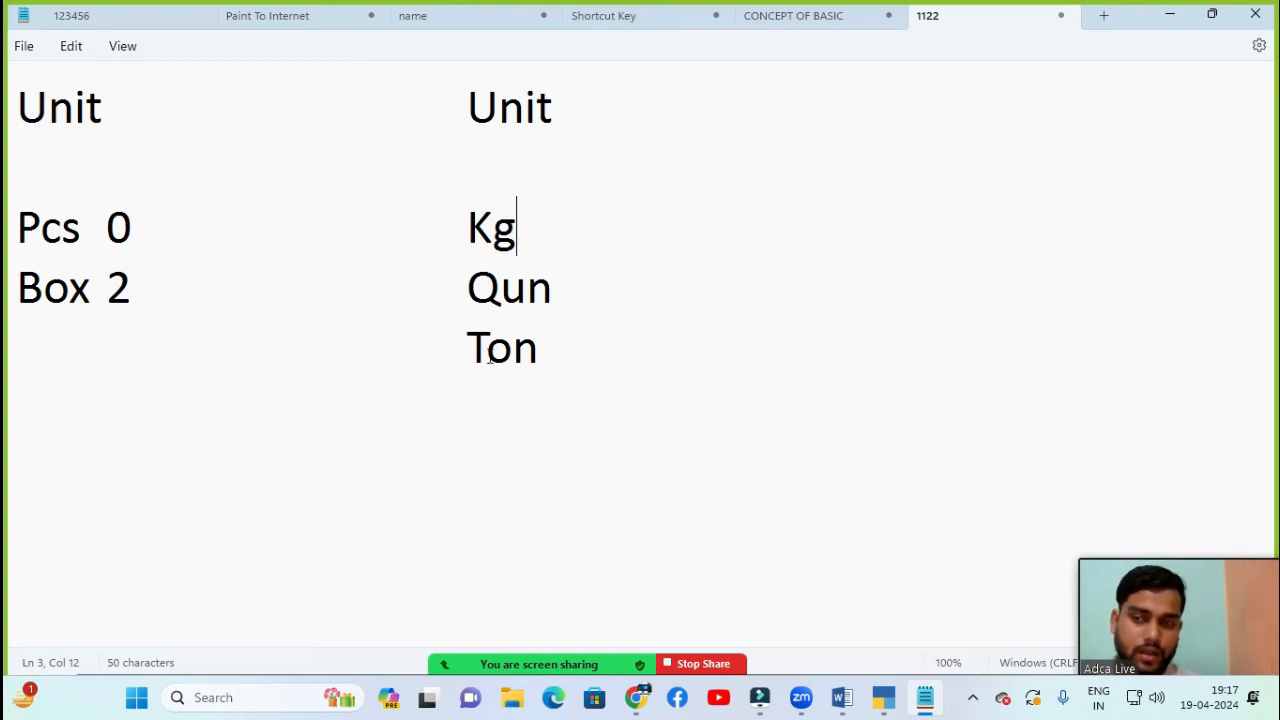
key("Tab")
key("Tab")
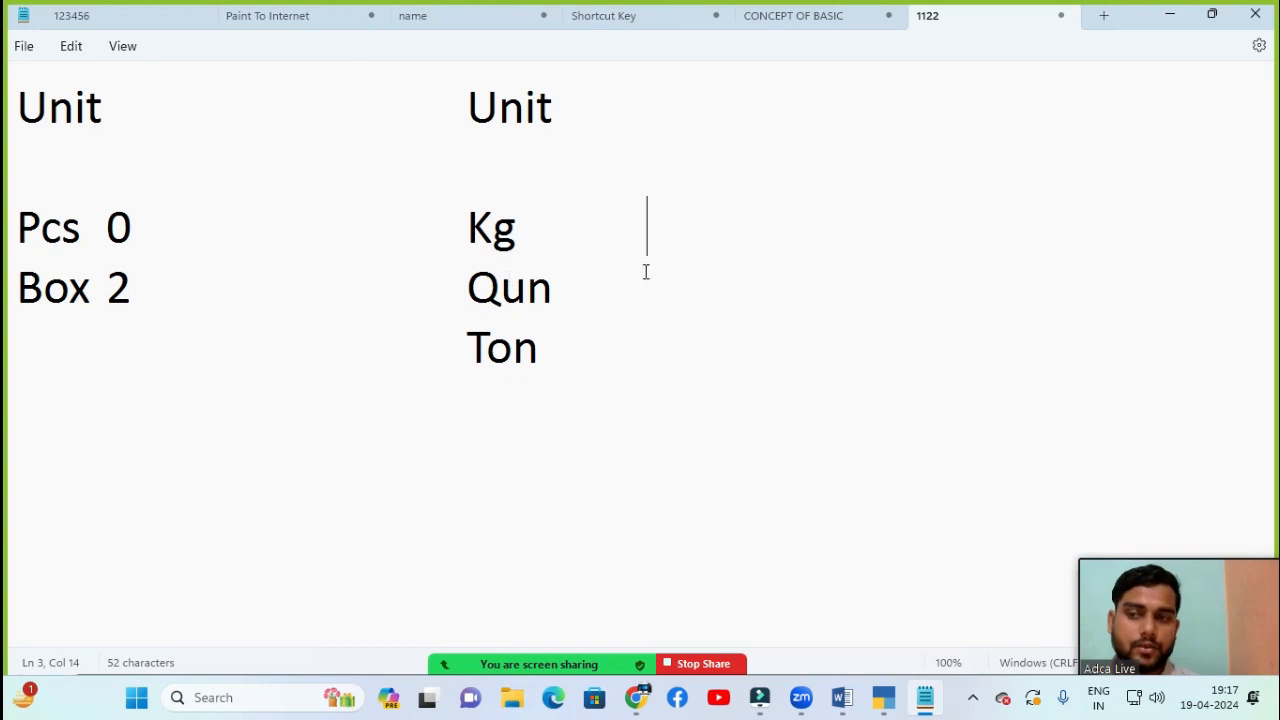
type("0")
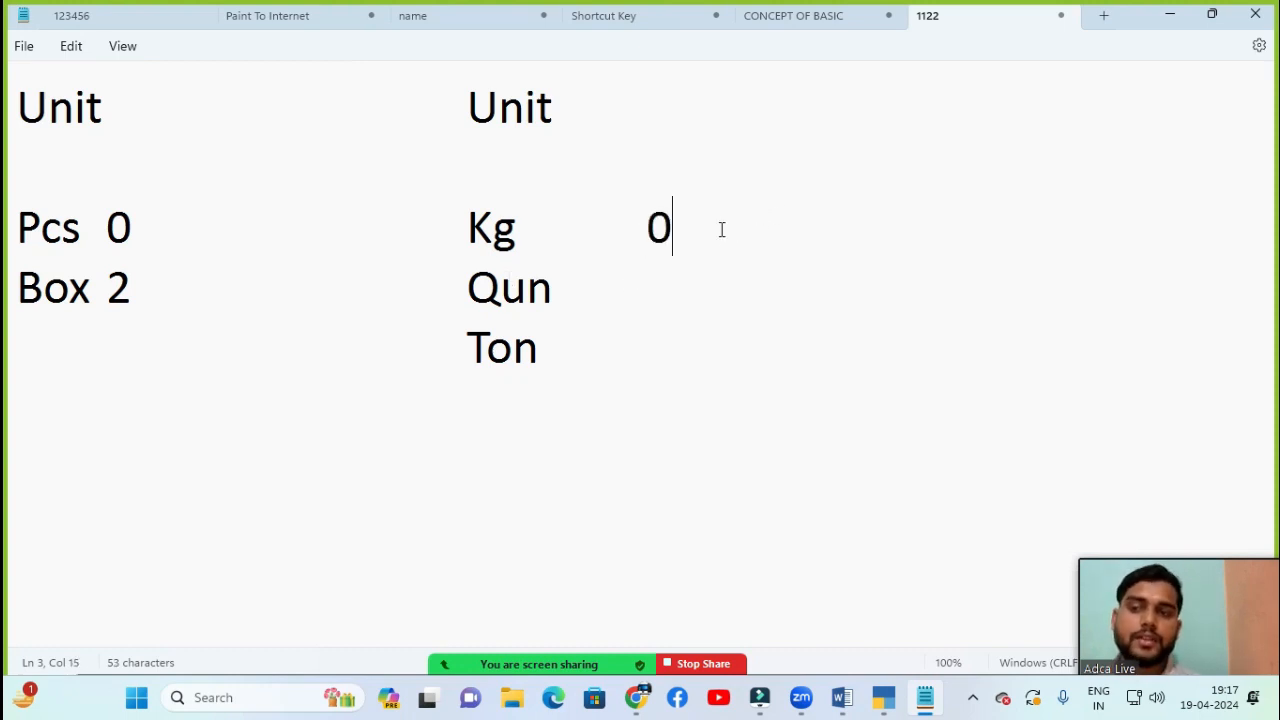
left_click(598, 298)
key("Tab")
key("Tab")
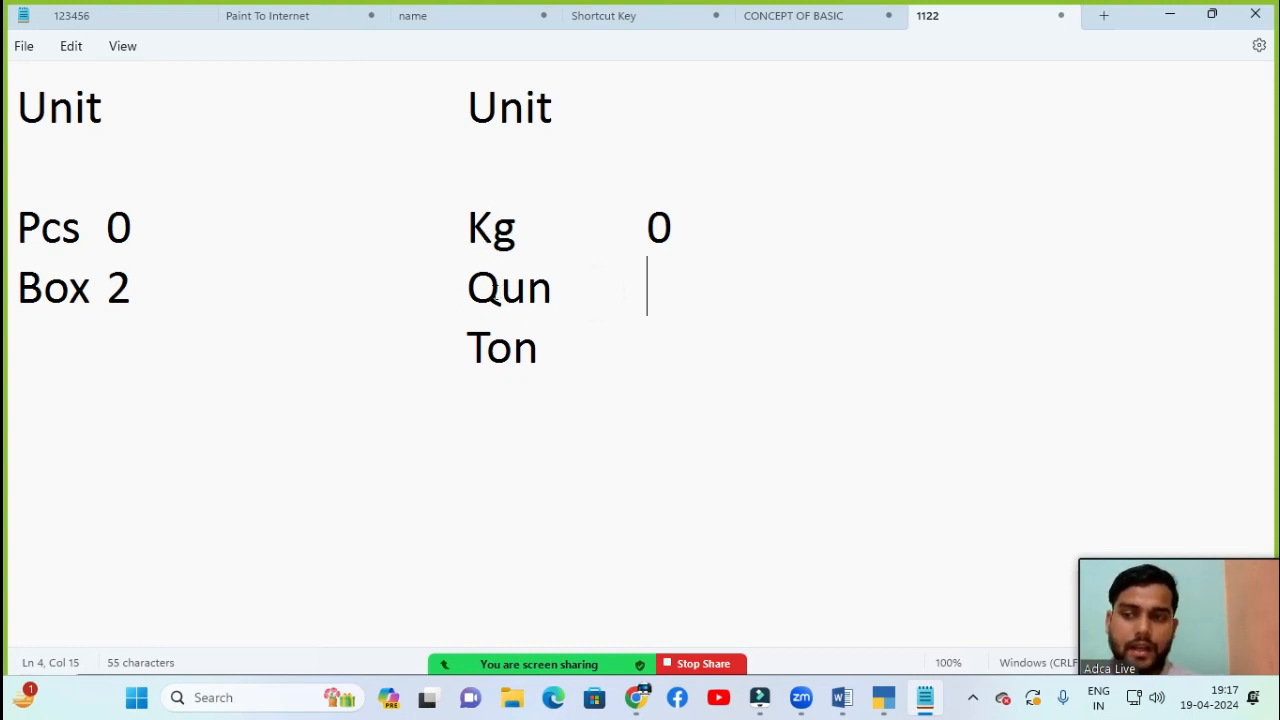
type("2")
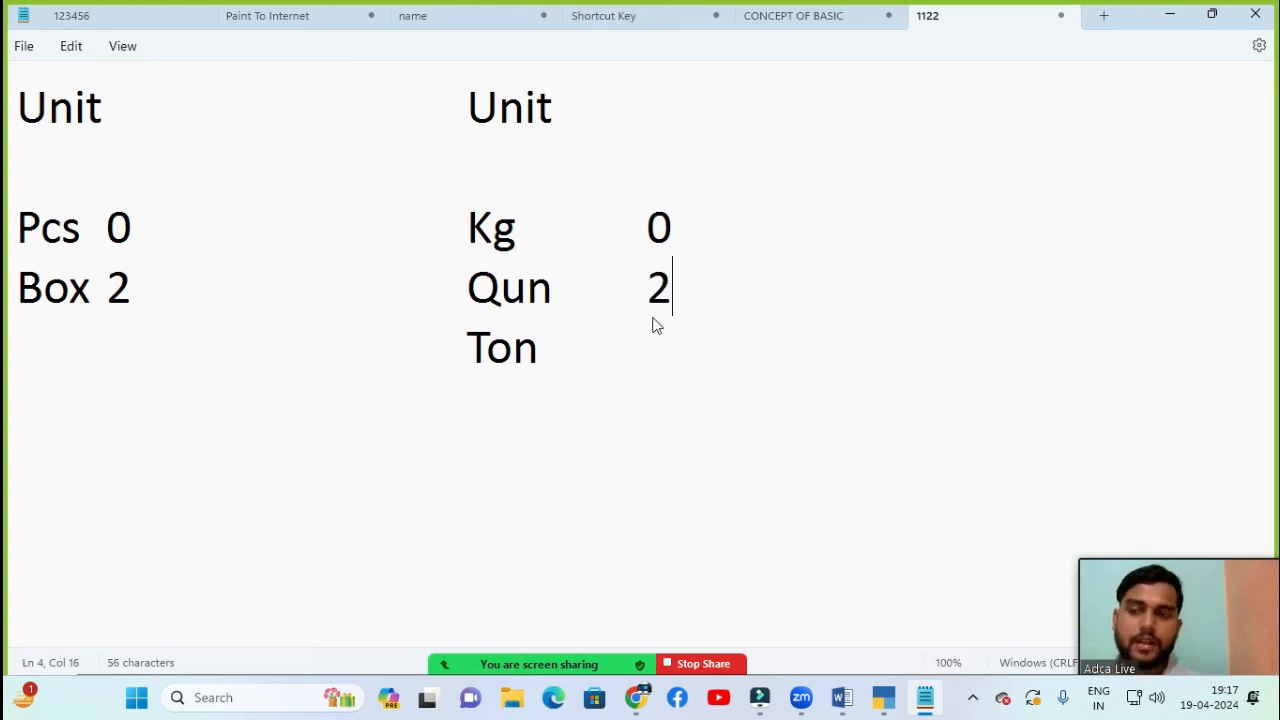
left_click(589, 349)
key("Tab")
key("Tab")
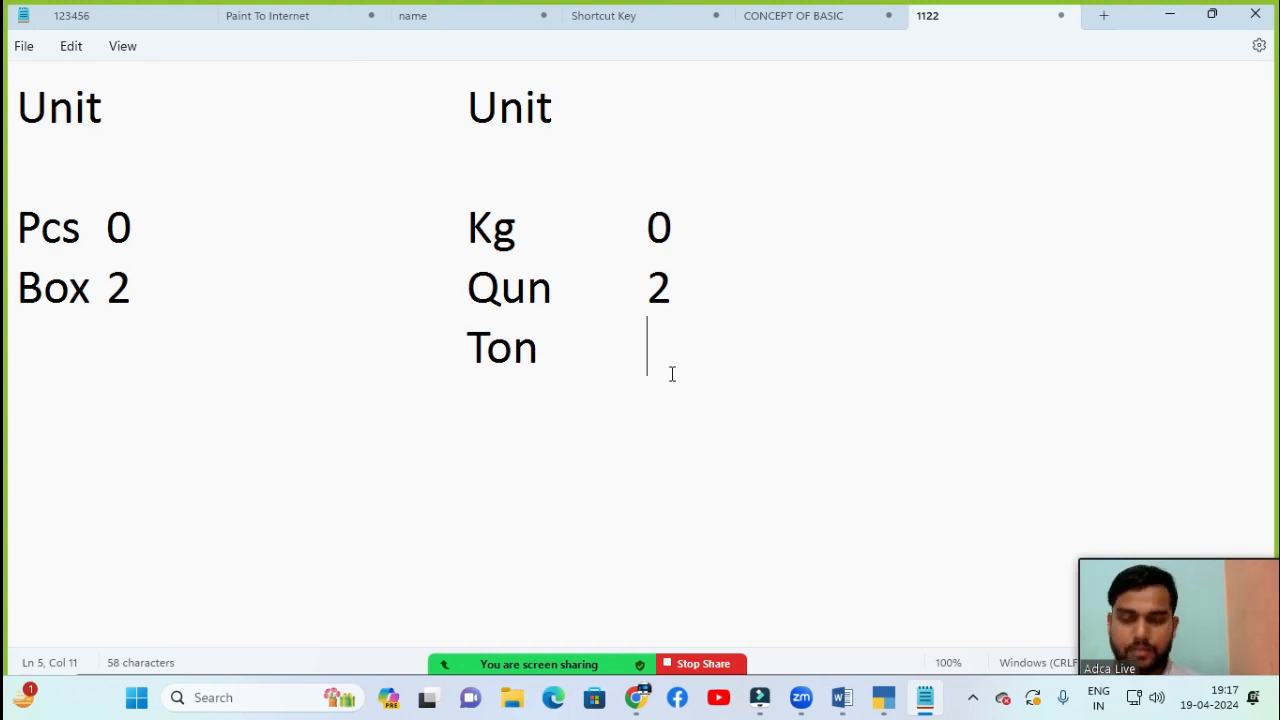
type("3")
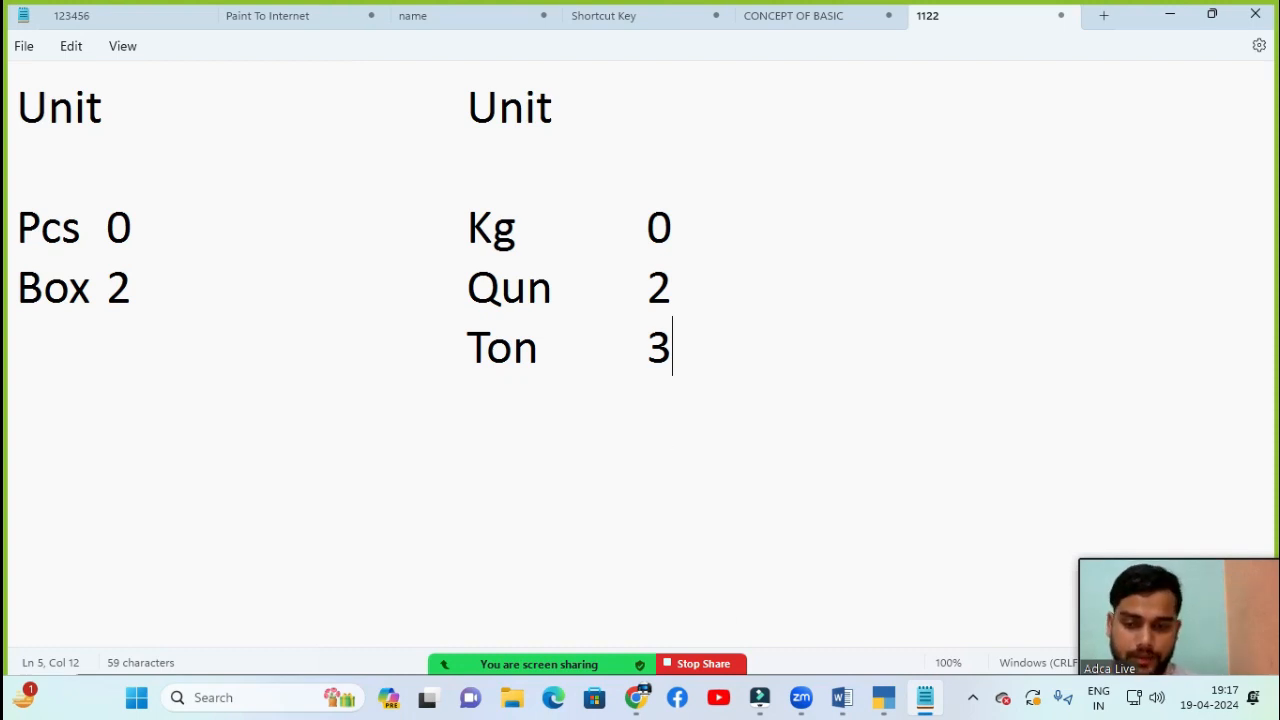
- Return to TallyPrime, set the Box unit's number of decimal places to 2, and save the unit
left_click(871, 612)
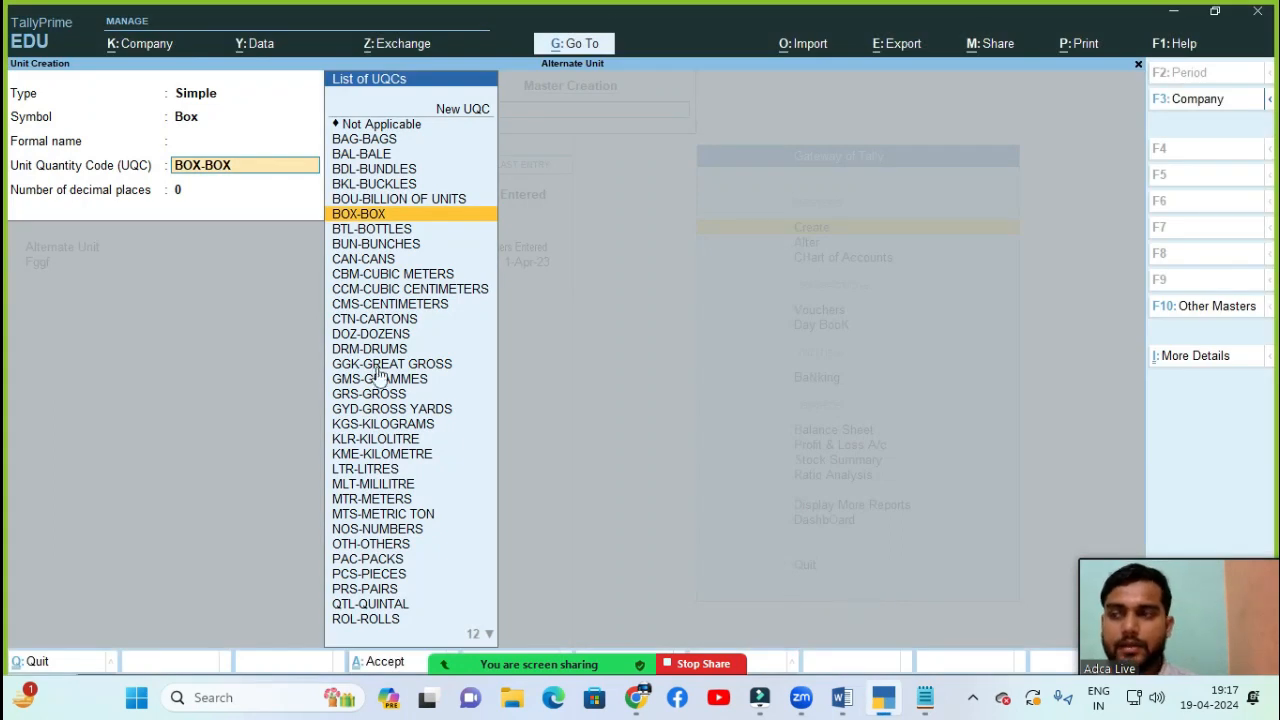
key("Return")
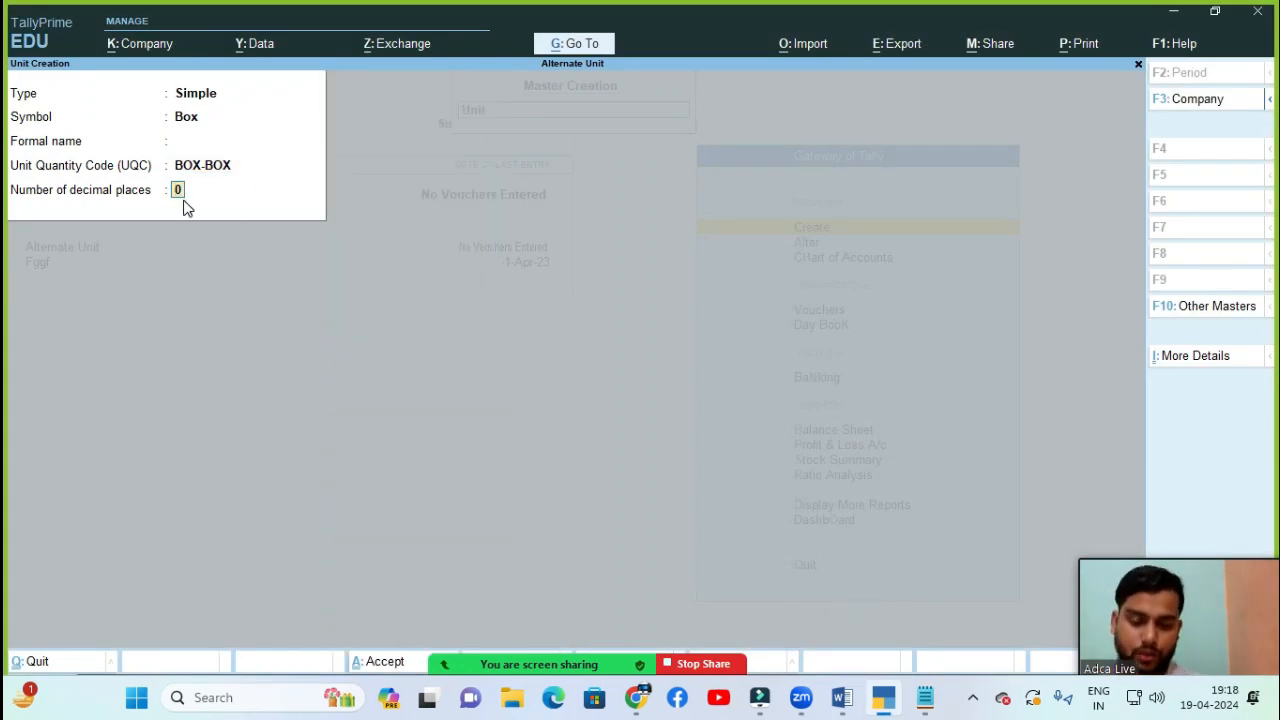
type("2")
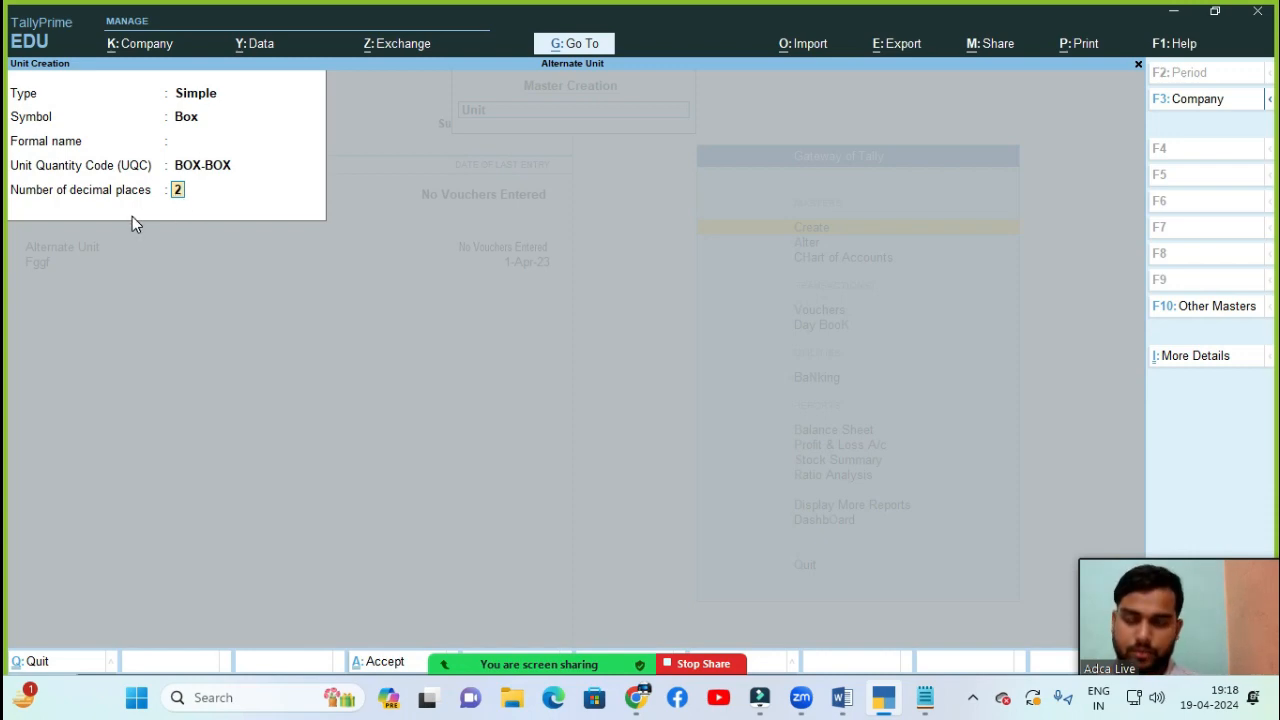
key("Return")
key("Return")
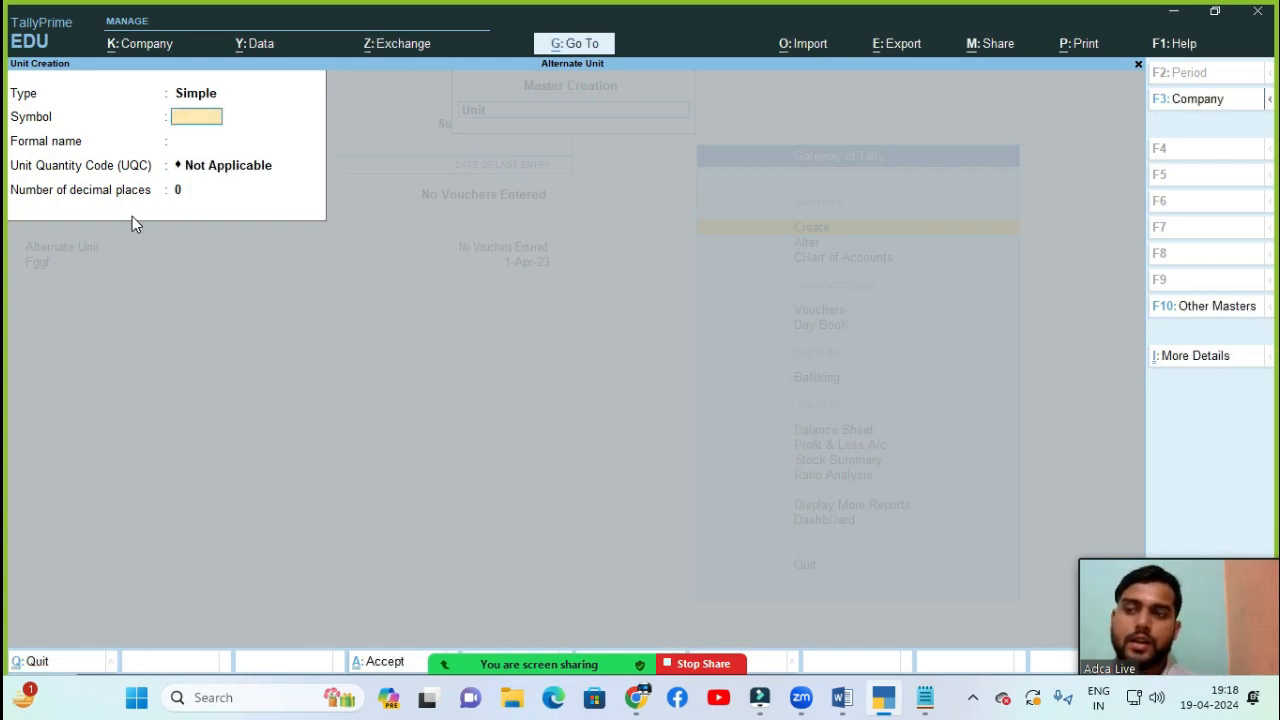
- Switch to the Word document and read the Step 2 instructions for creating stock items with alternative units
left_click(841, 697)
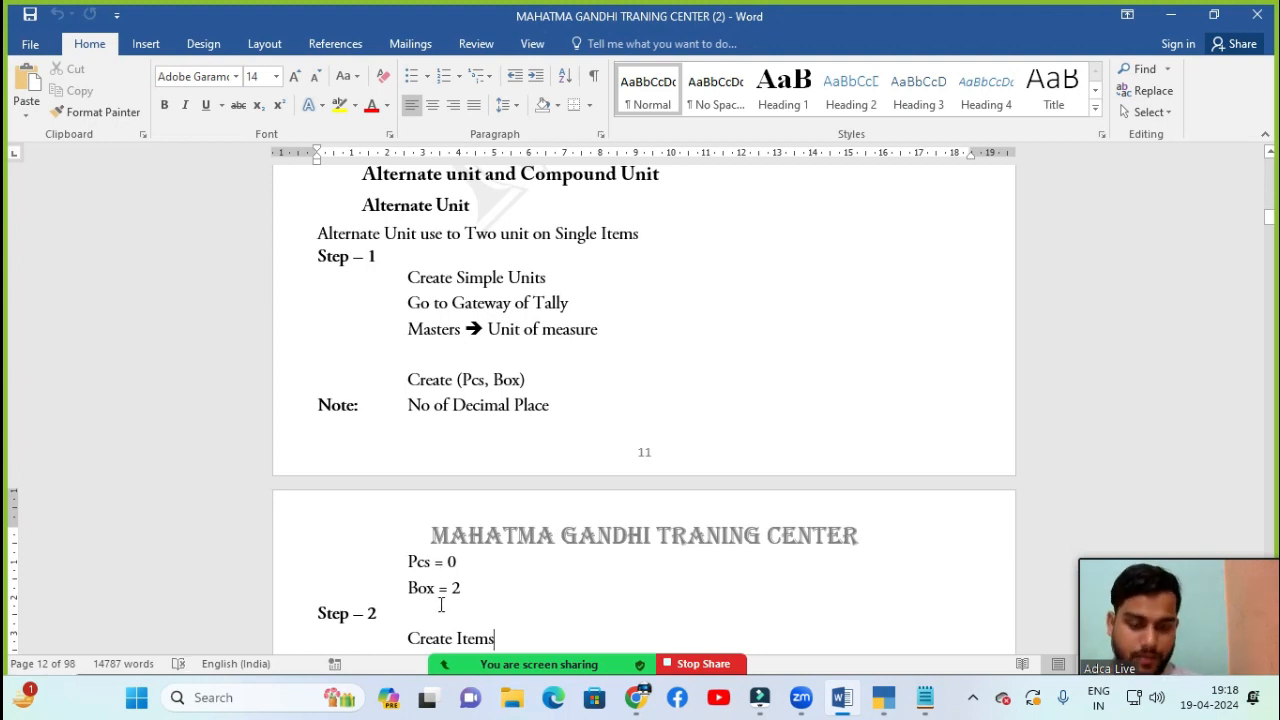
scroll(441, 604, "down", 3)
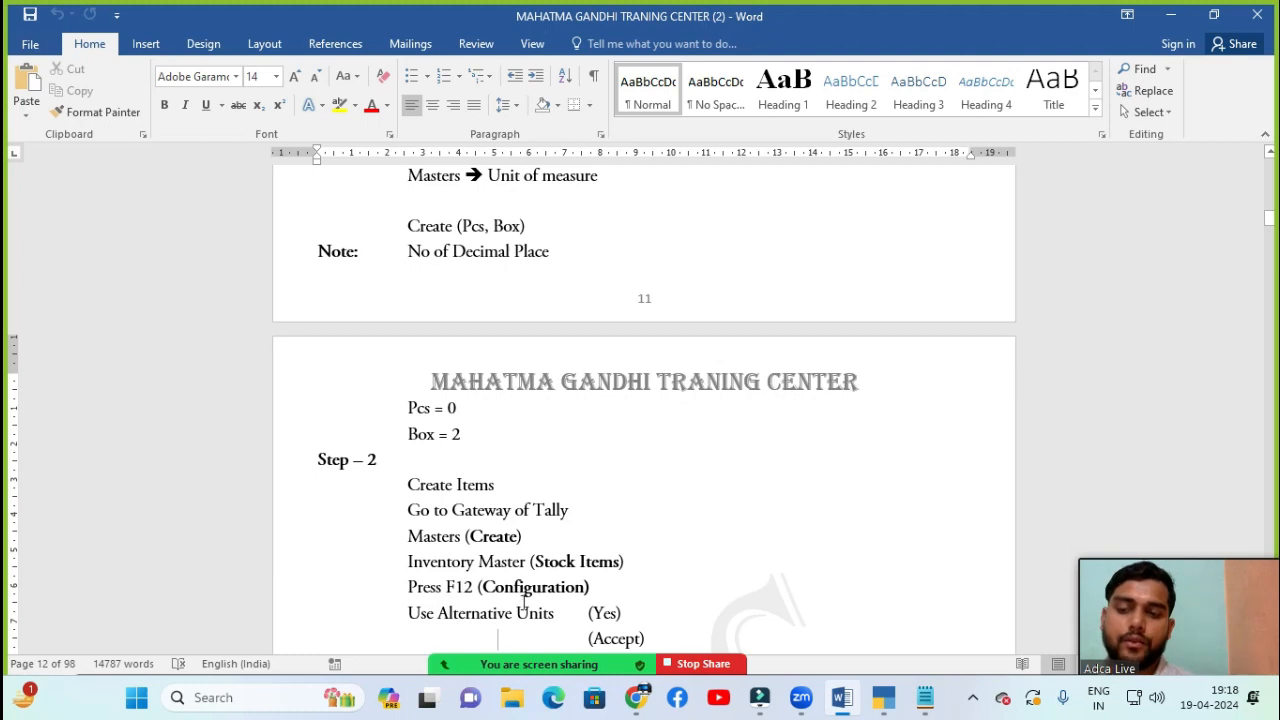
scroll(528, 590, "down", 3)
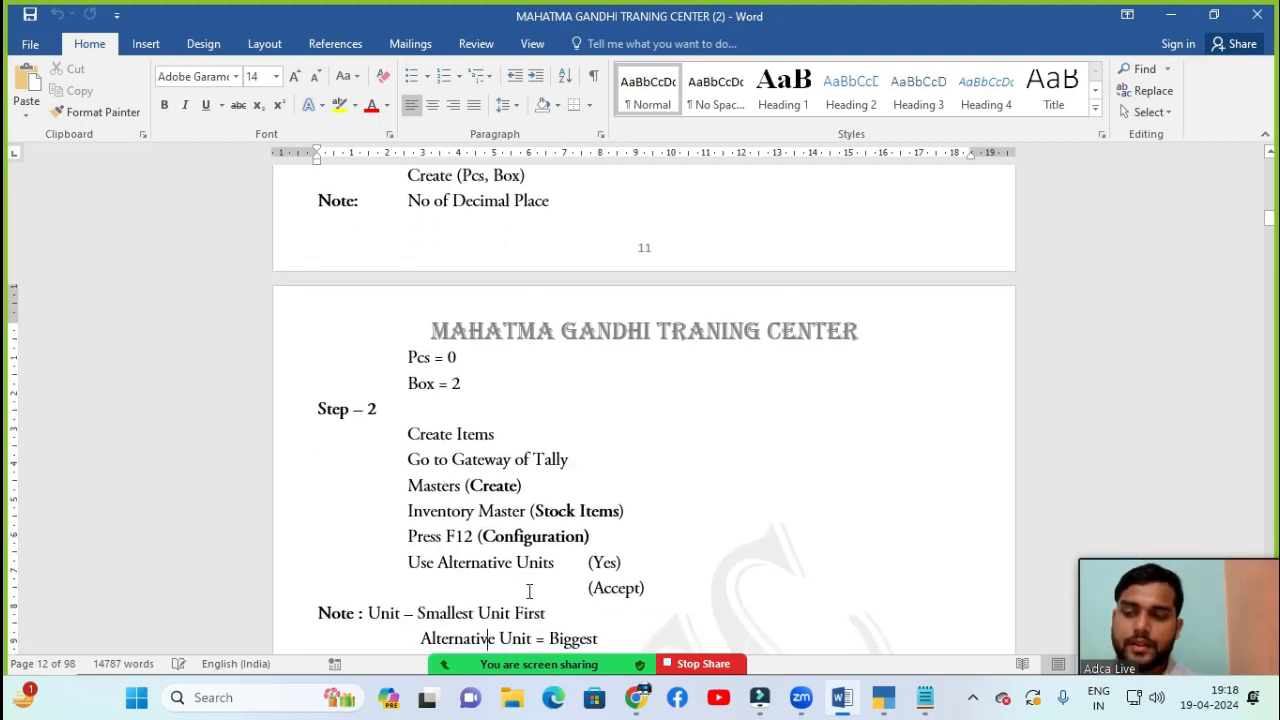
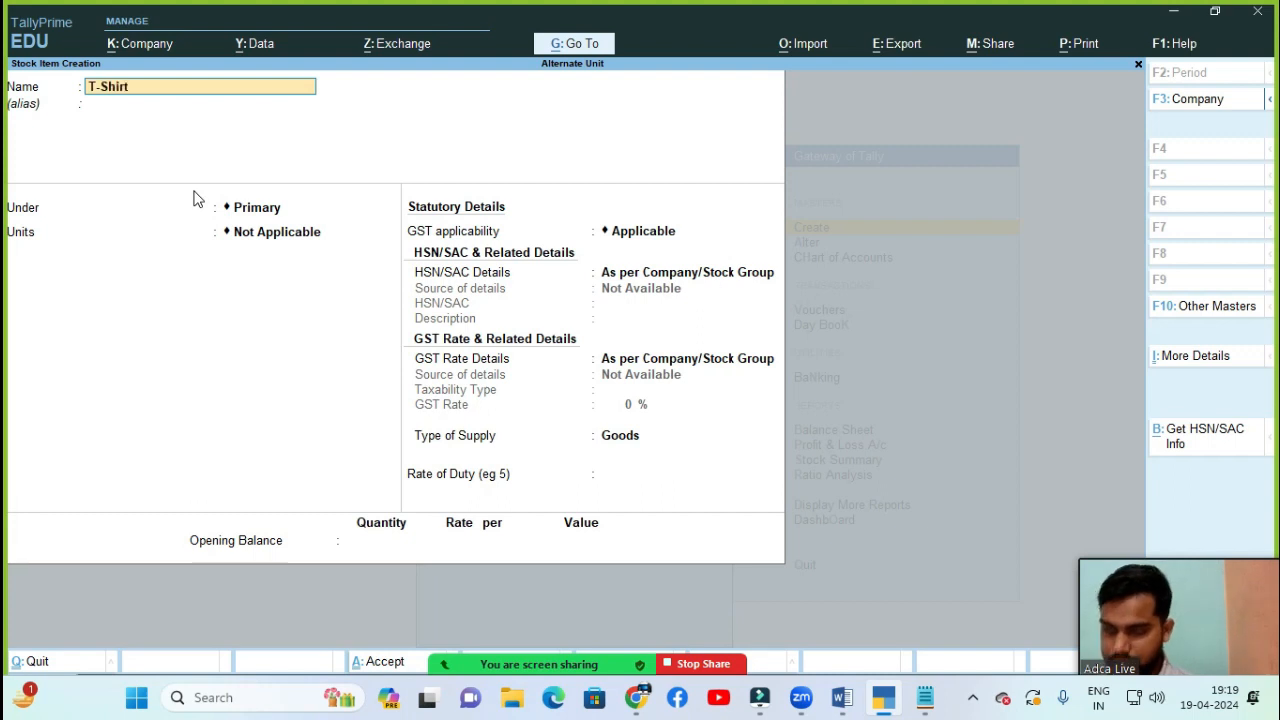
- Confirm T-Shirt as the stock item's name, leave the alias blank, and place it under the Primary group
key("Return")
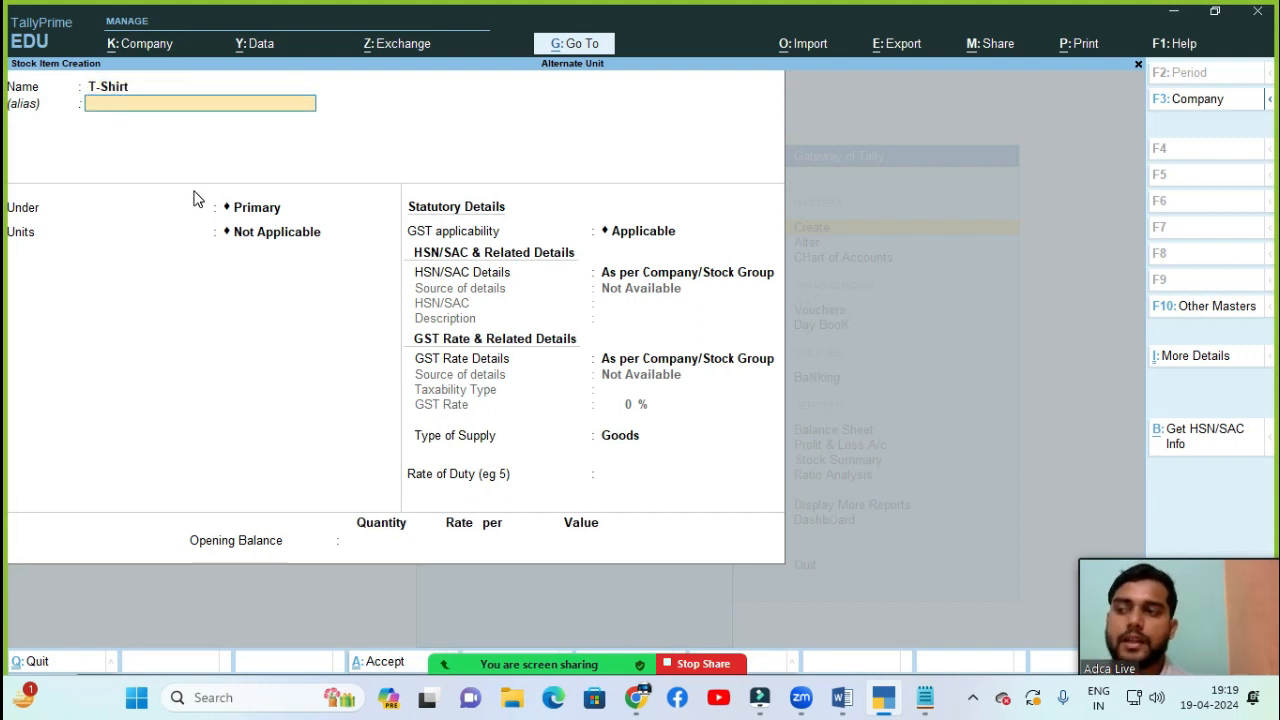
key("Return")
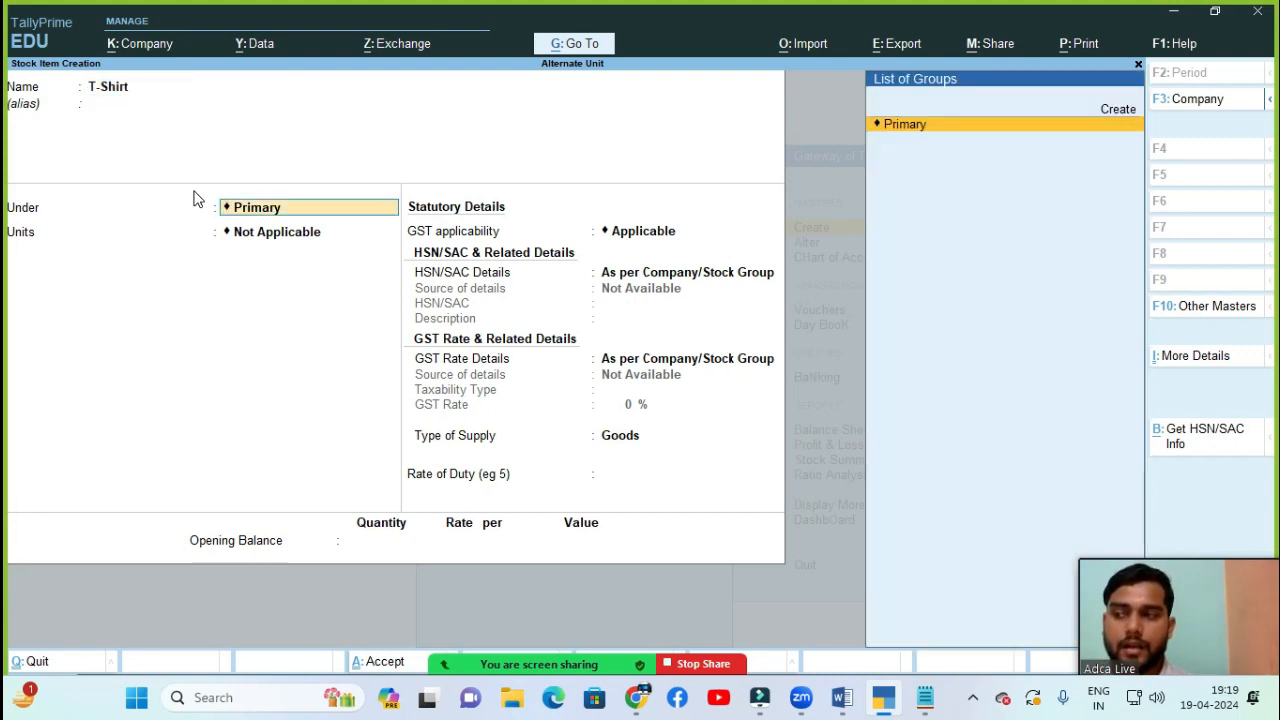
key("Return")
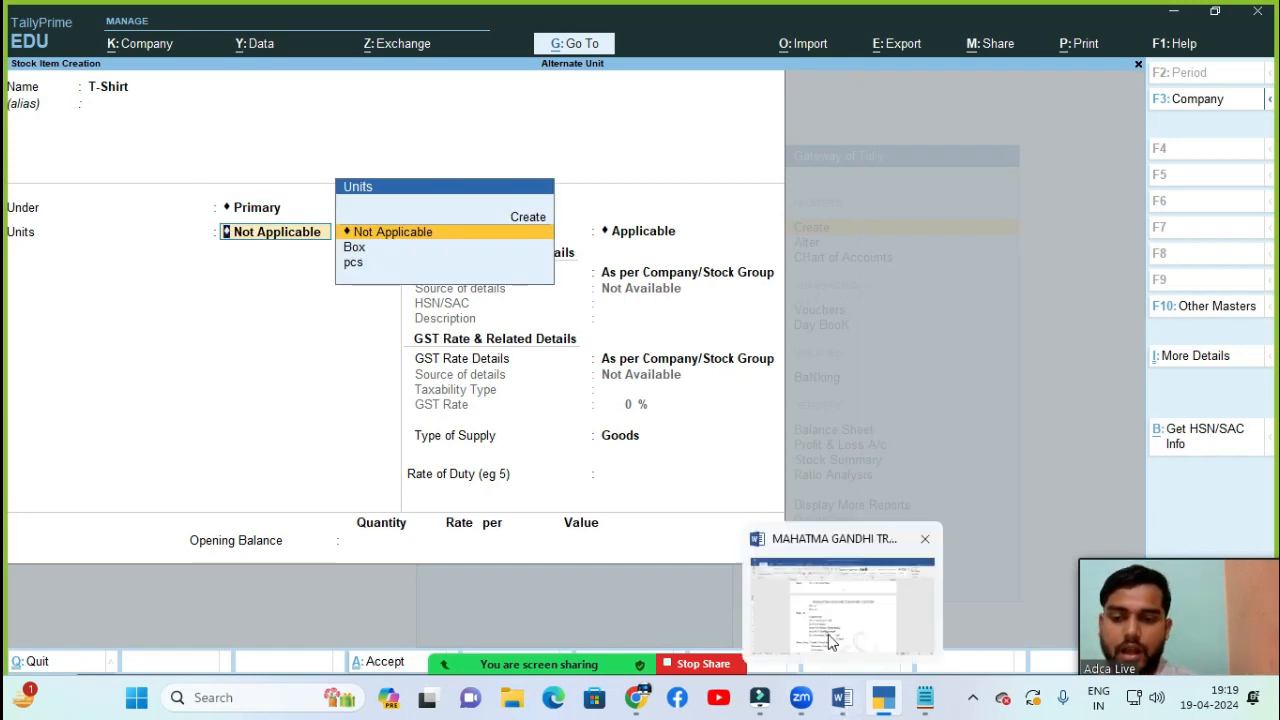
- Check the Word document's note on unit order and the box conversion, and return to TallyPrime
left_click(800, 630)
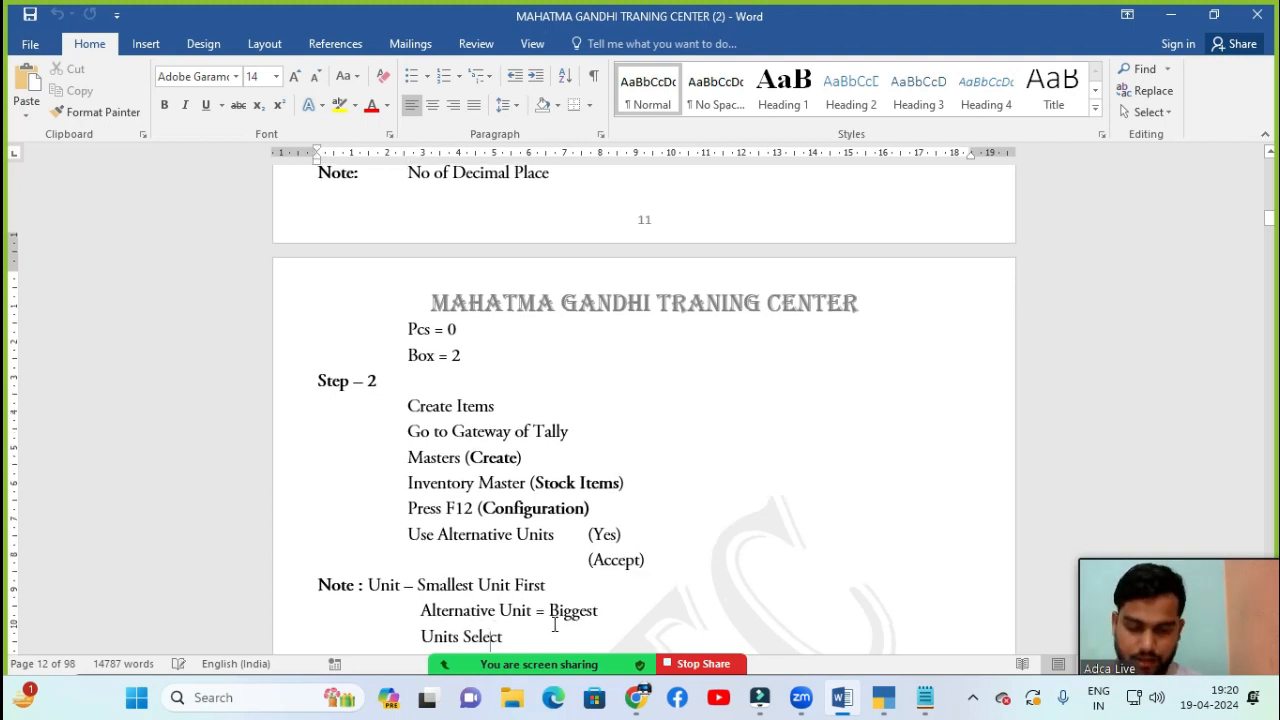
key("Down")
key("Down")
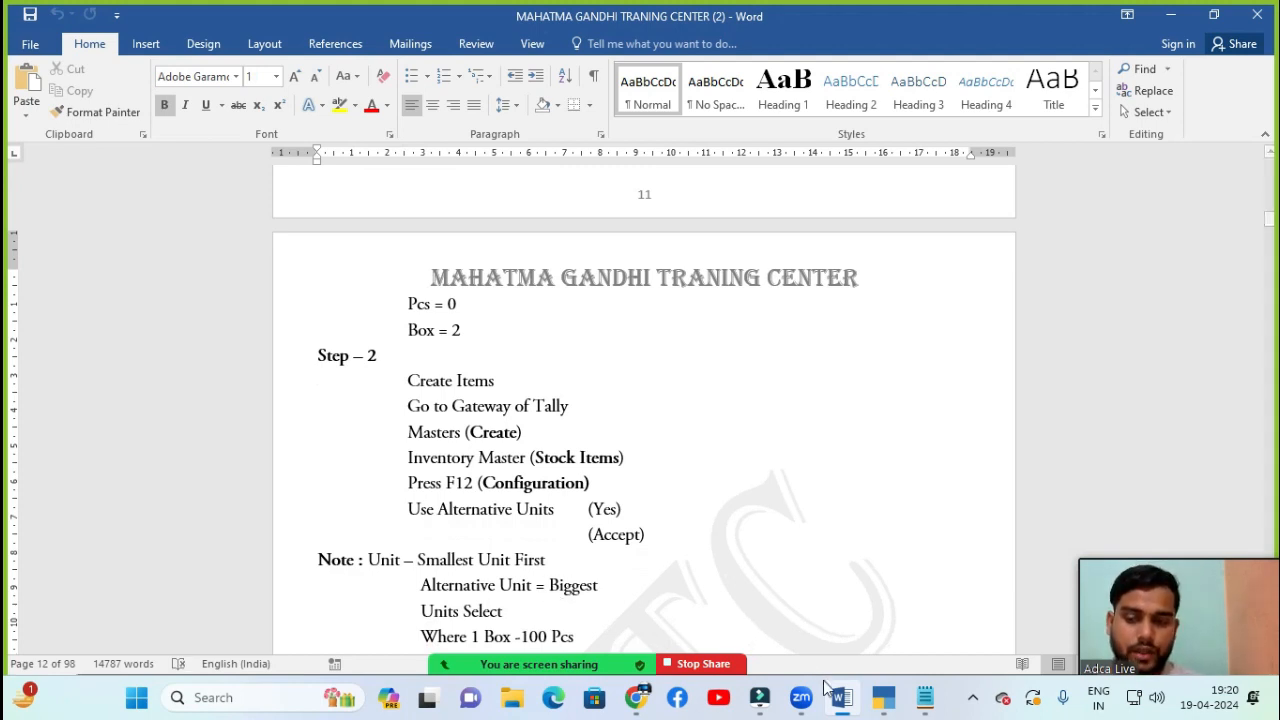
left_click(883, 697)
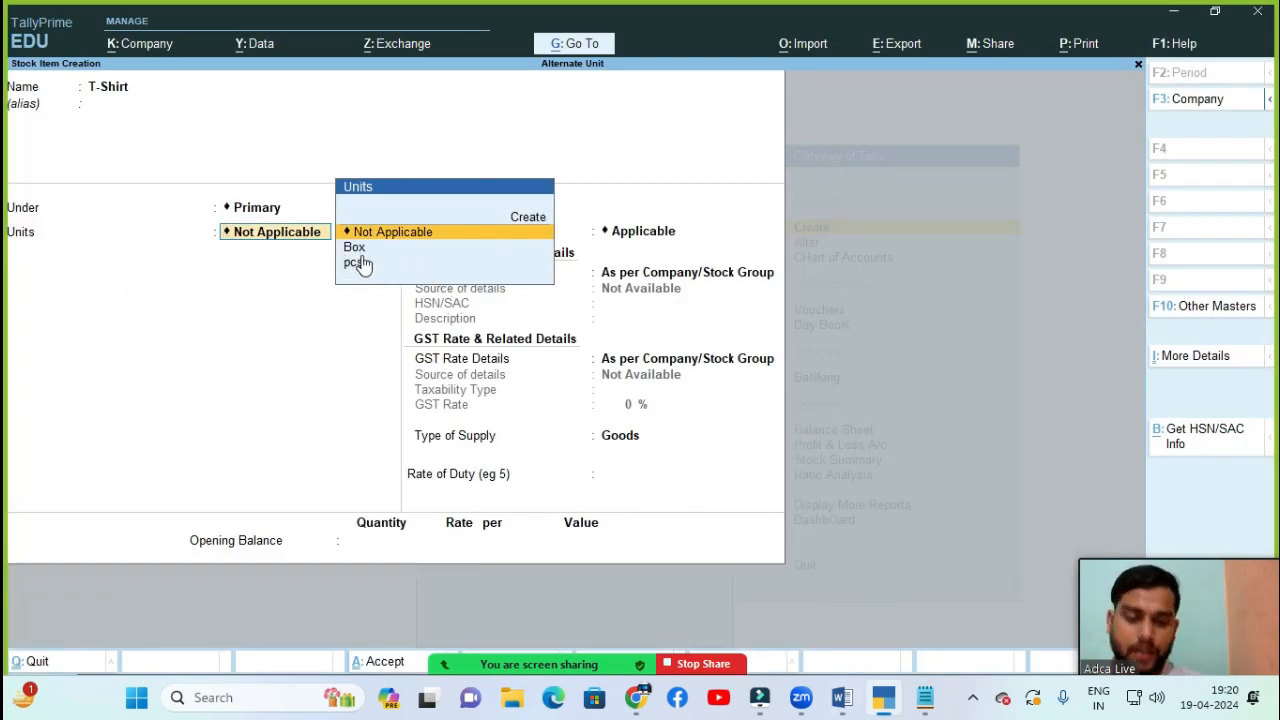
- Set the T-Shirt item's units to pcs and its alternate units to Box
key("Down")
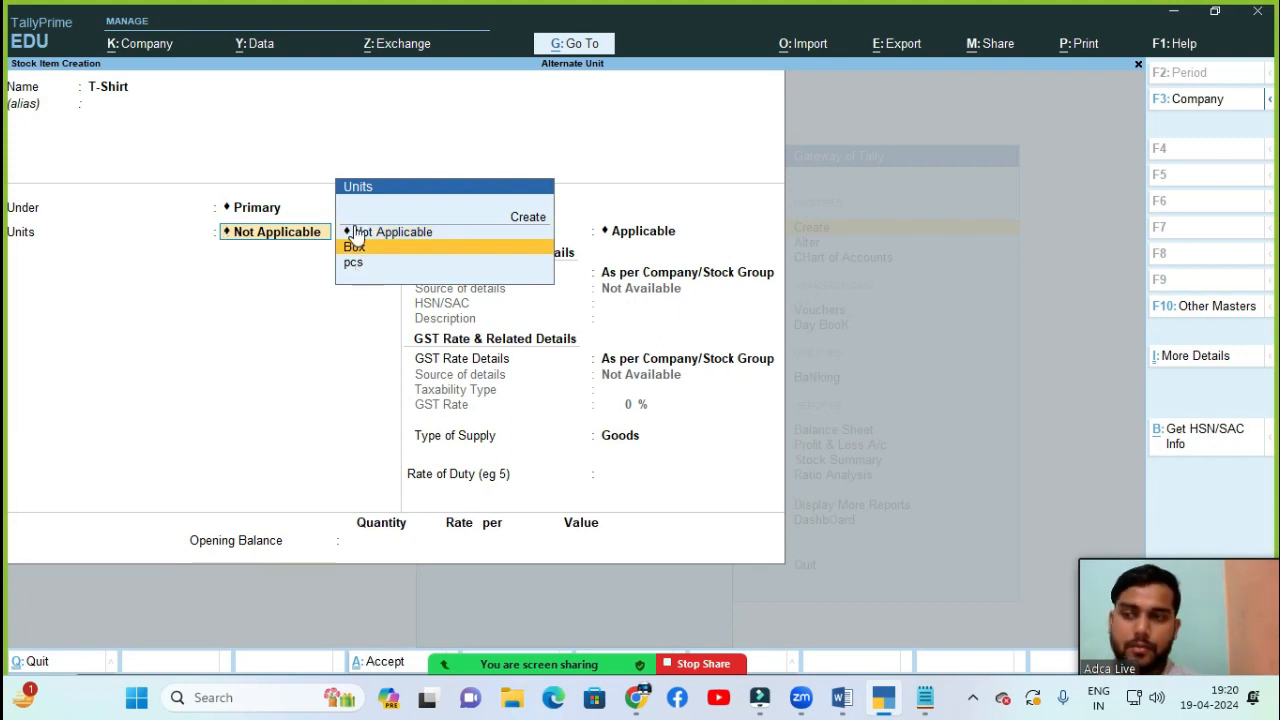
left_click(353, 246)
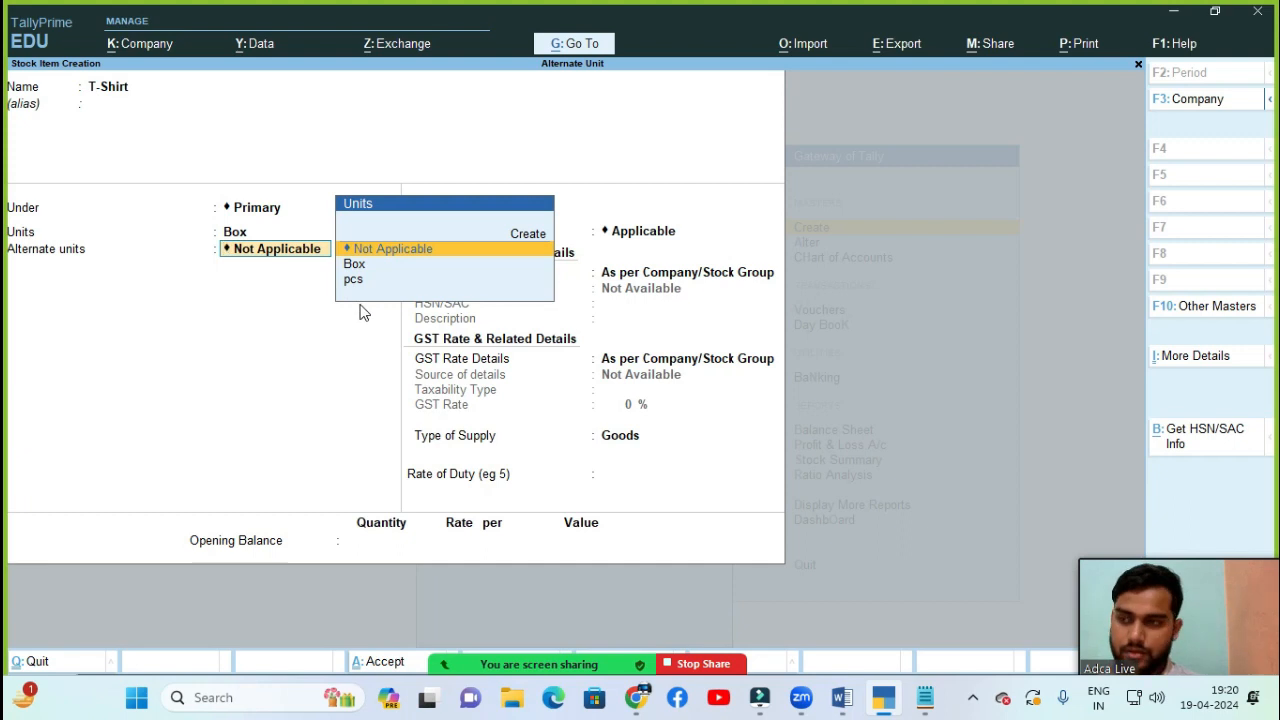
key("BackSpace")
key("Down")
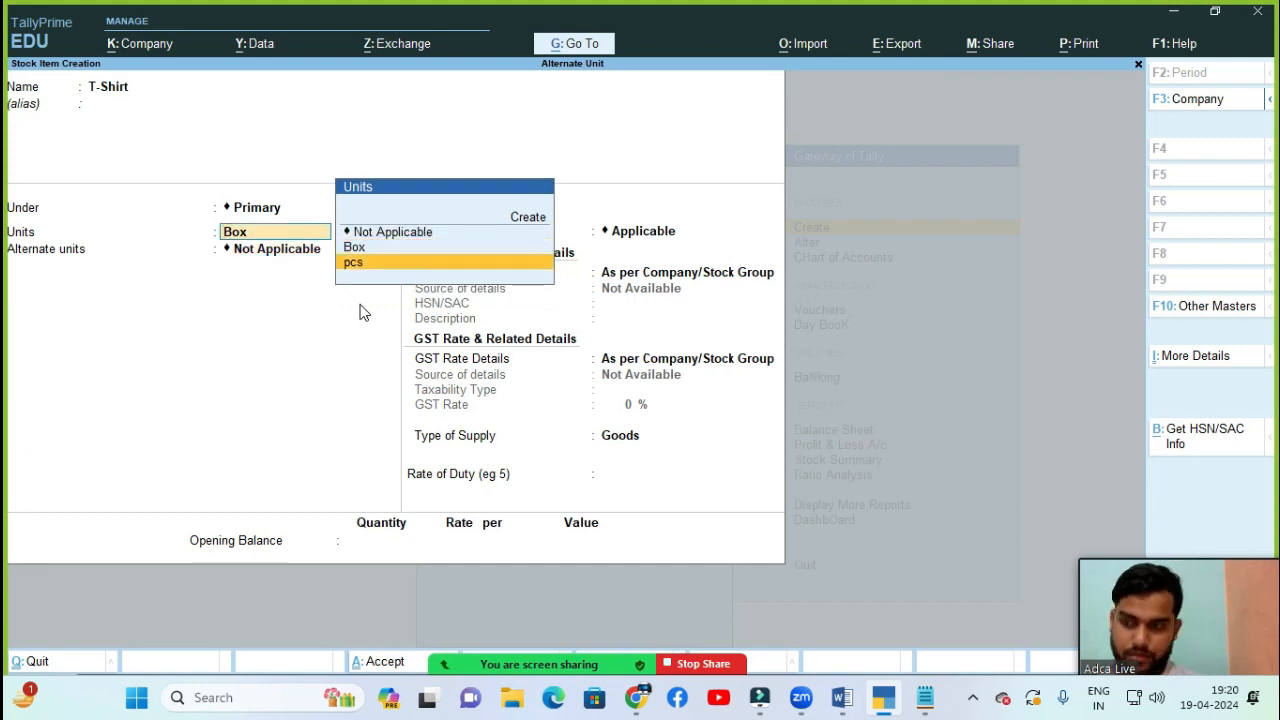
key("Return")
key("Down")
key("Return")
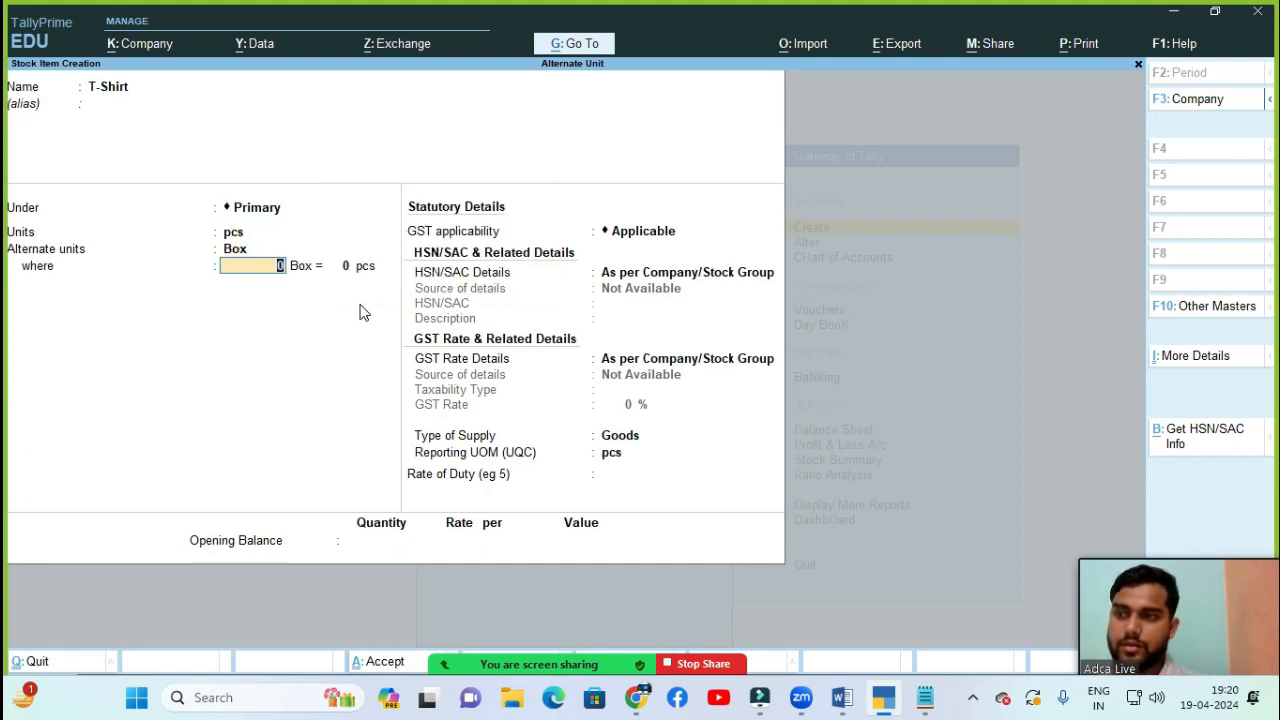
- Compare the T-Shirt item's unit and alternate unit with the Word document's note on smallest and biggest units
key("BackSpace")
key("BackSpace")
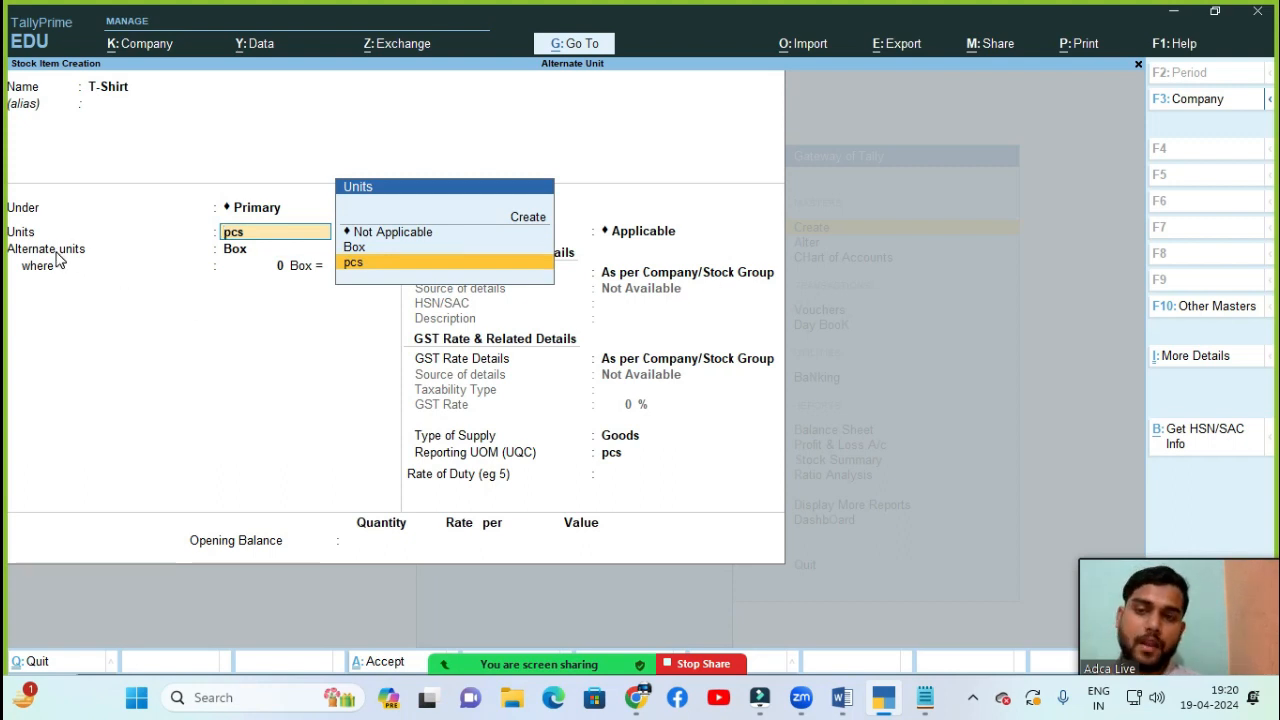
left_click(841, 697)
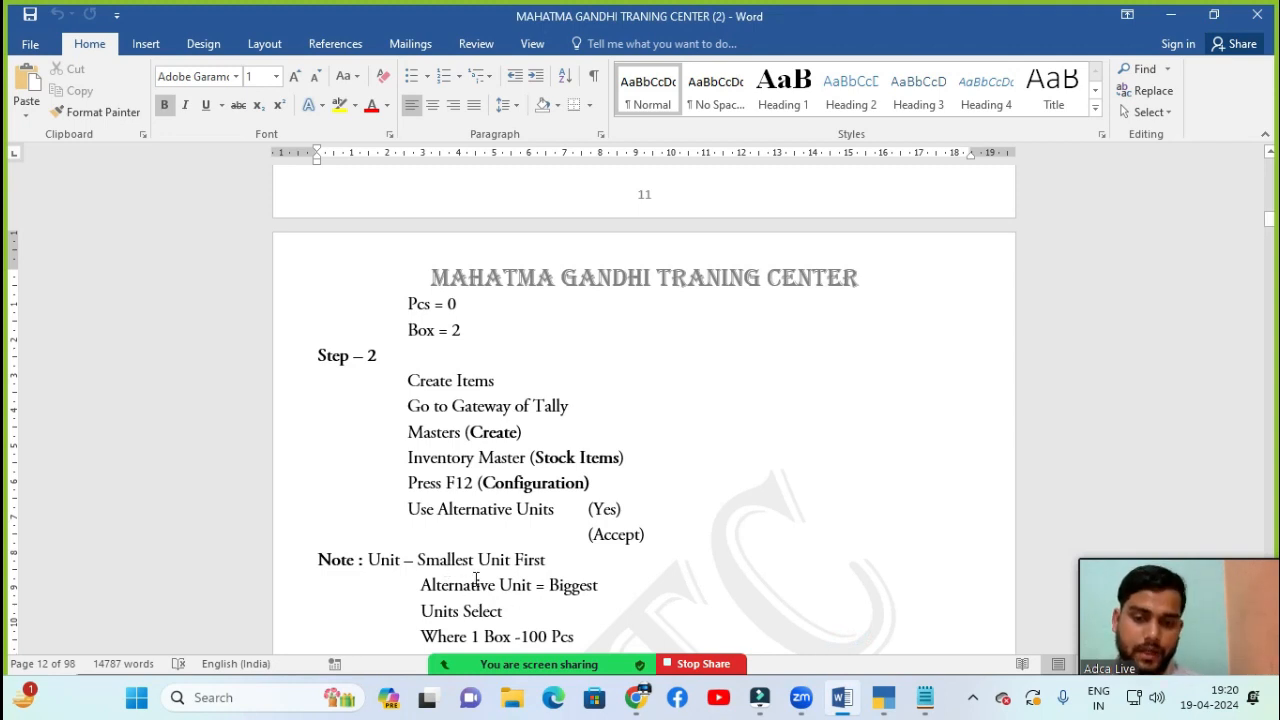
left_click(883, 697)
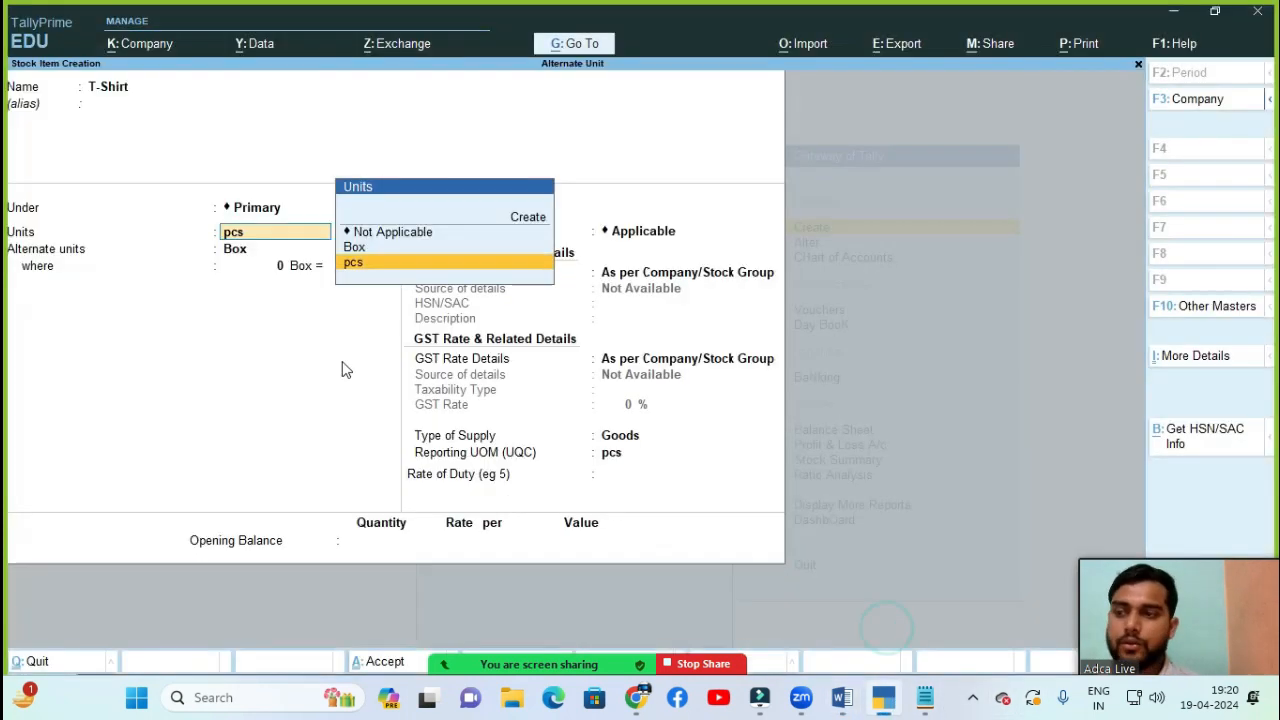
left_click(255, 250)
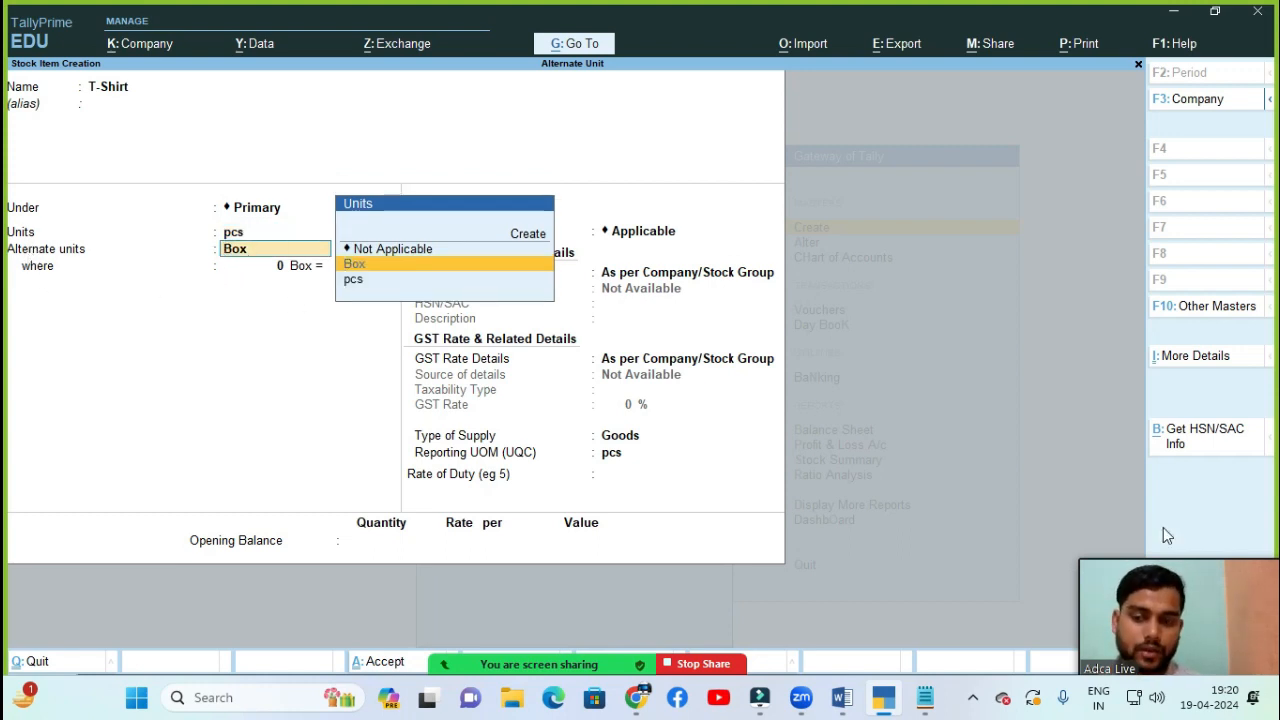
mouse_move(841, 697)
left_click(857, 637)
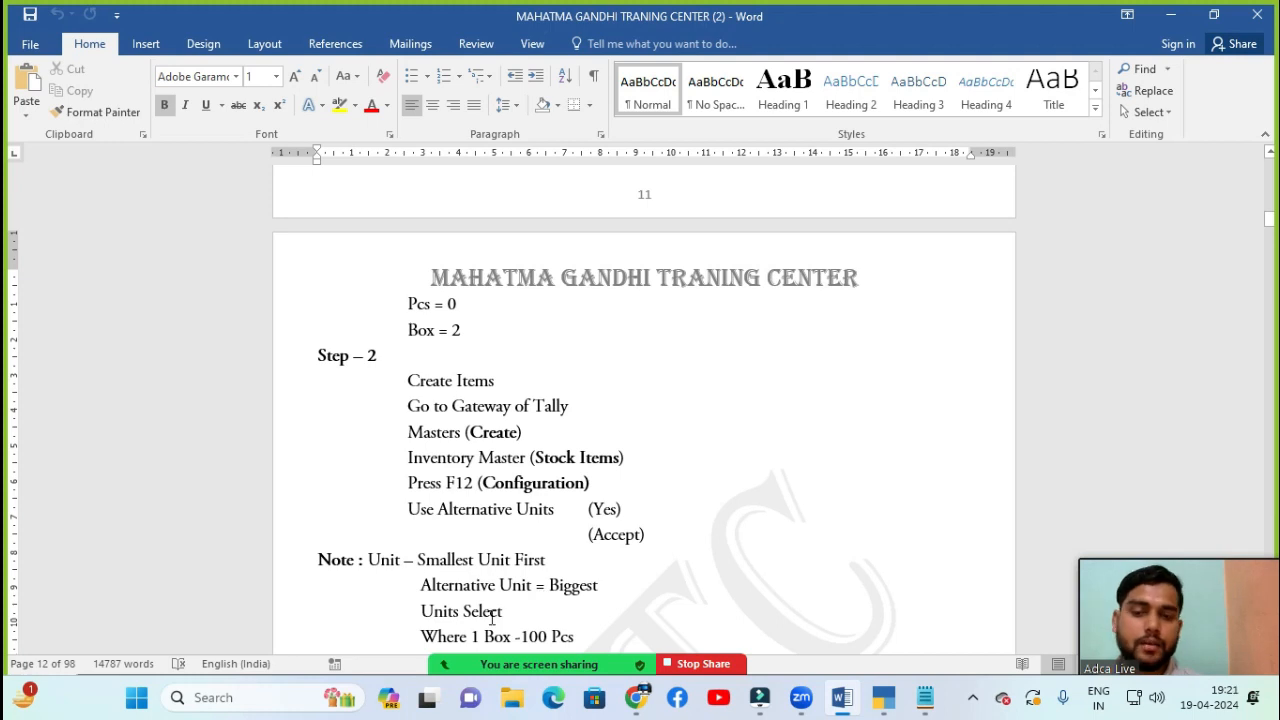
left_click(891, 707)
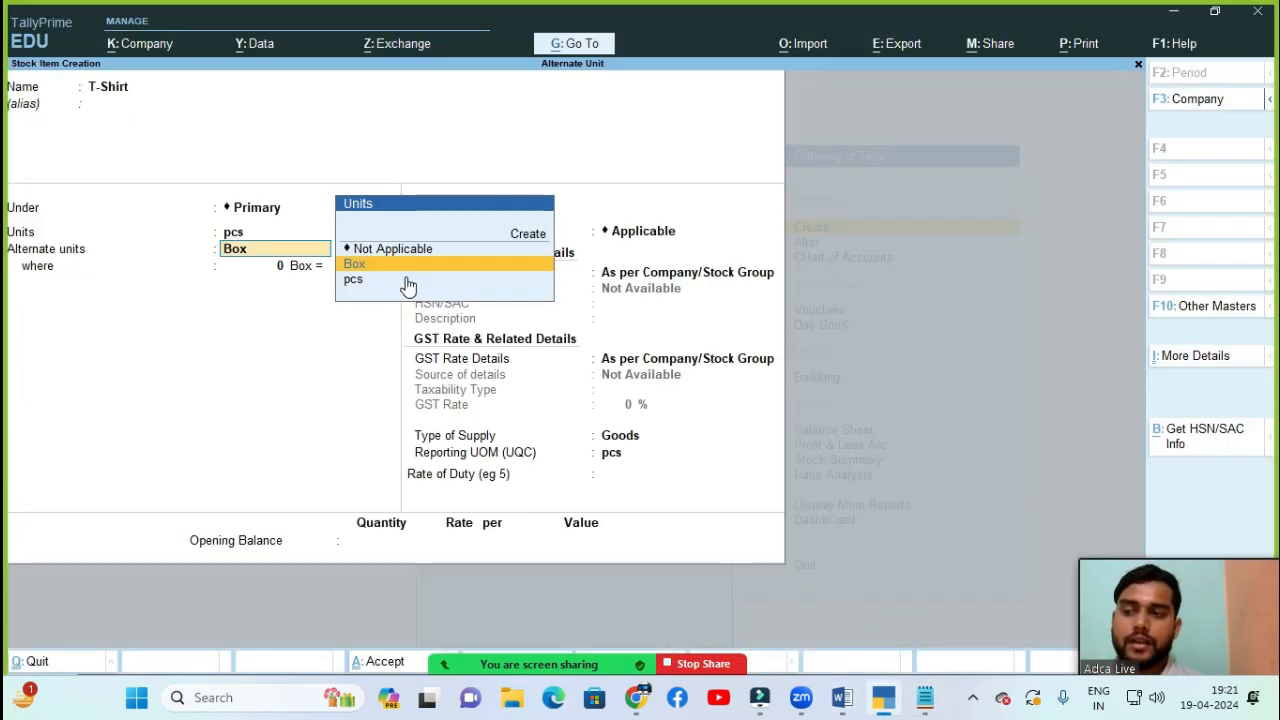
- Keep Box as the alternate unit and set the T-Shirt item's conversion to 1 Box = 50 pcs
key("Return")
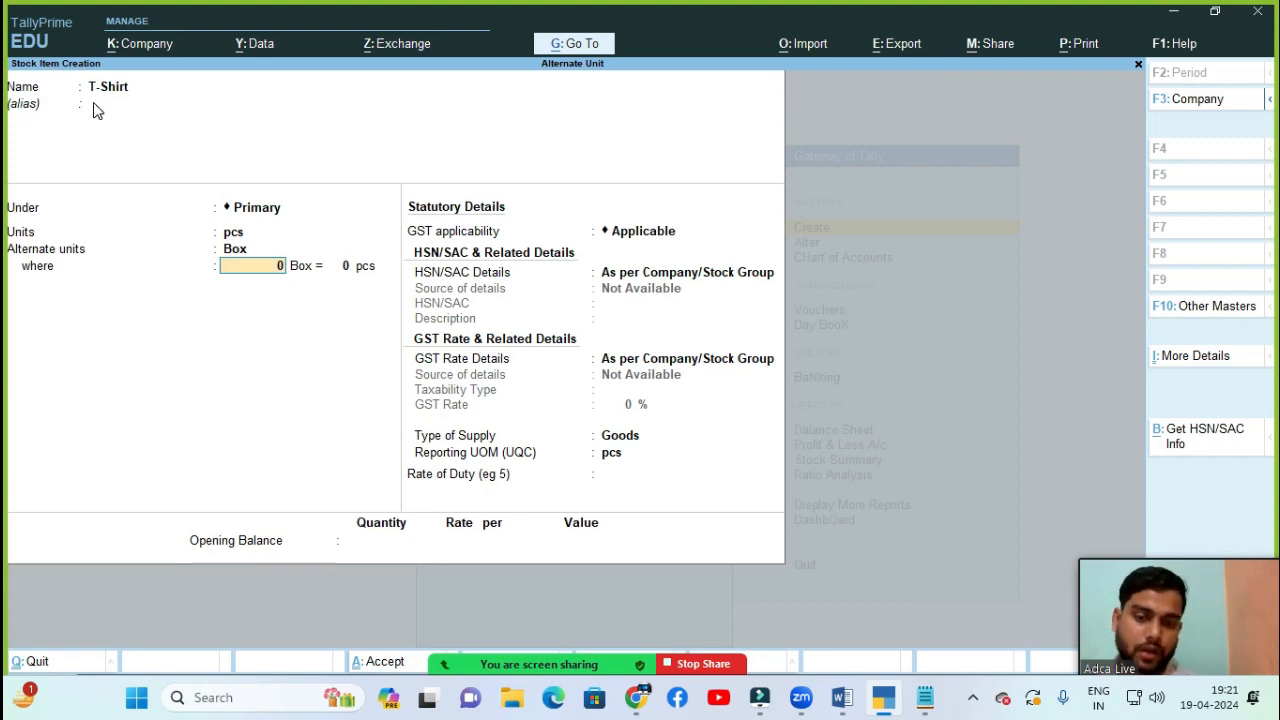
type("13")
key("Return")
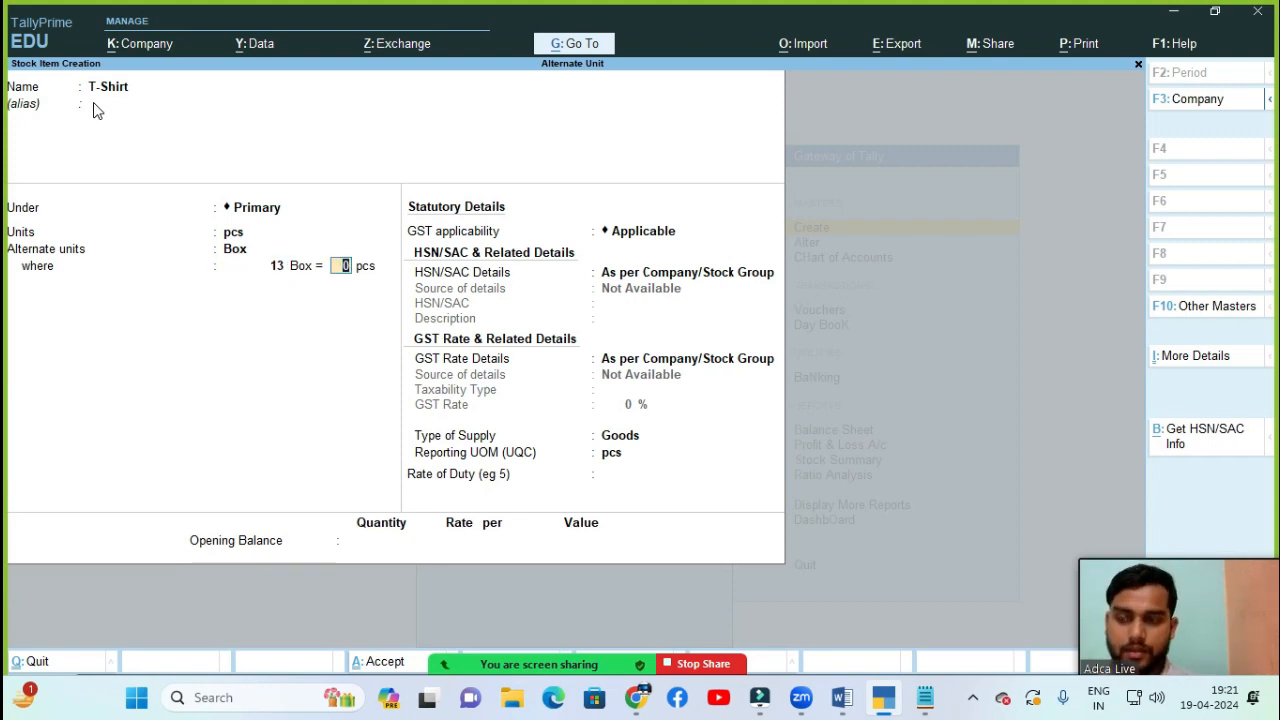
key("BackSpace")
key("BackSpace")
type("1")
key("Return")
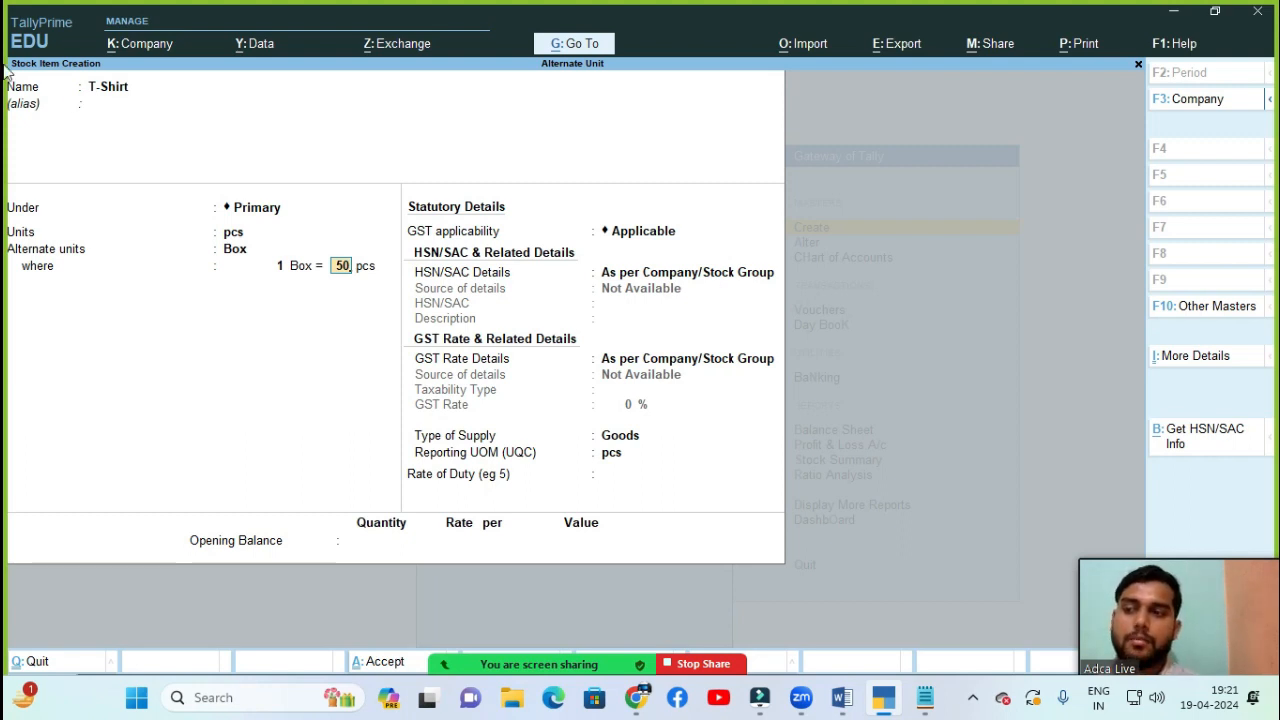
key("Return")
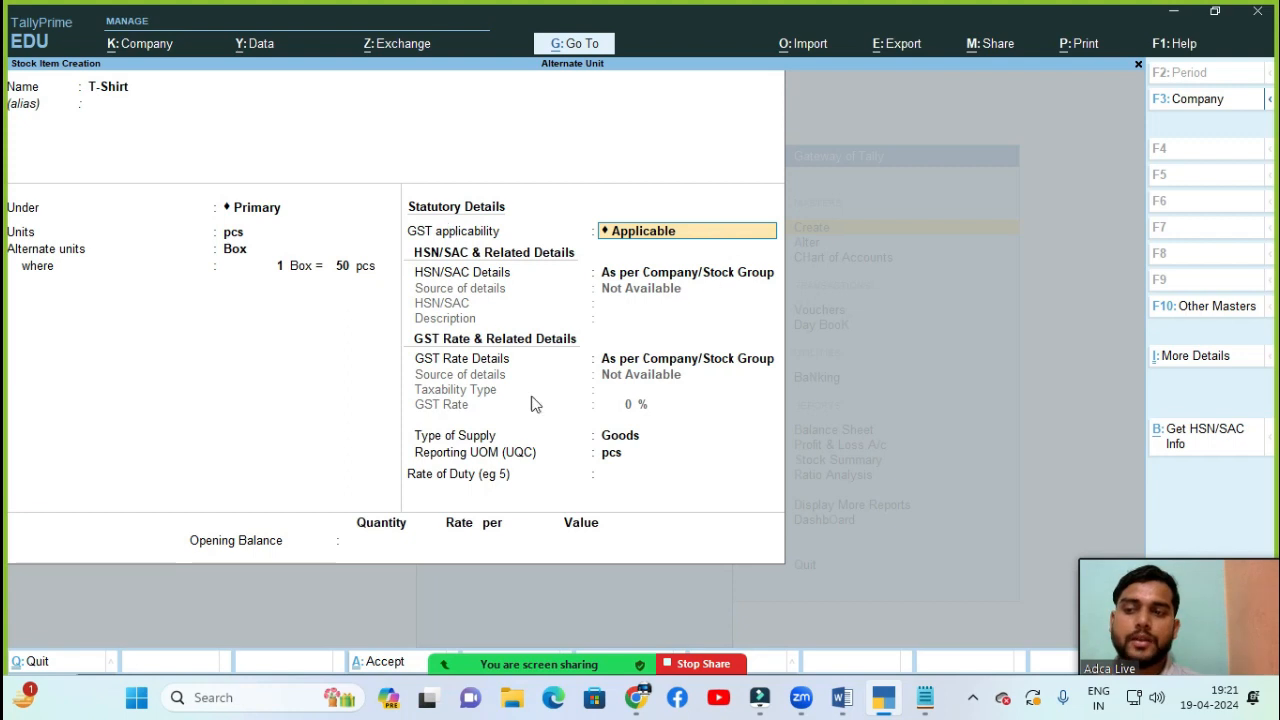
- Keep the default GST and supply details, leave the rate of duty blank, and save the T-Shirt stock item
key("Return")
key("Return")
key("Return")
key("Return")
key("Return")
key("Return")
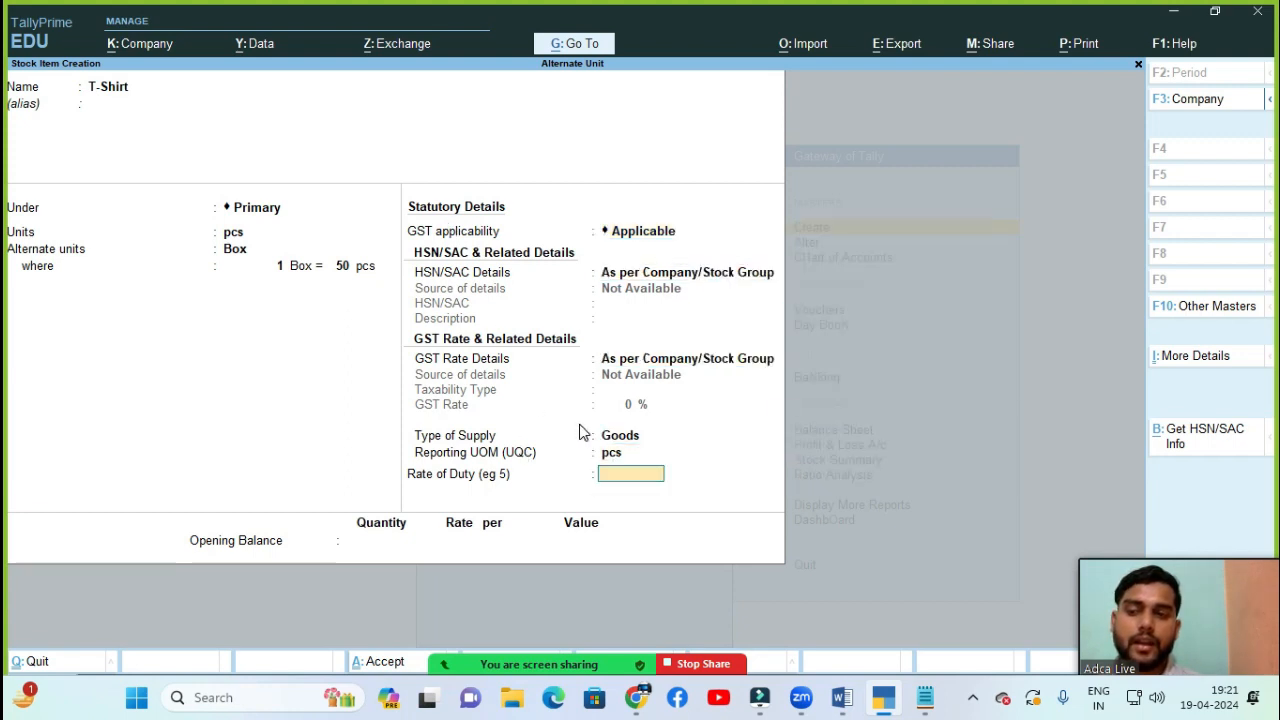
key("Return")
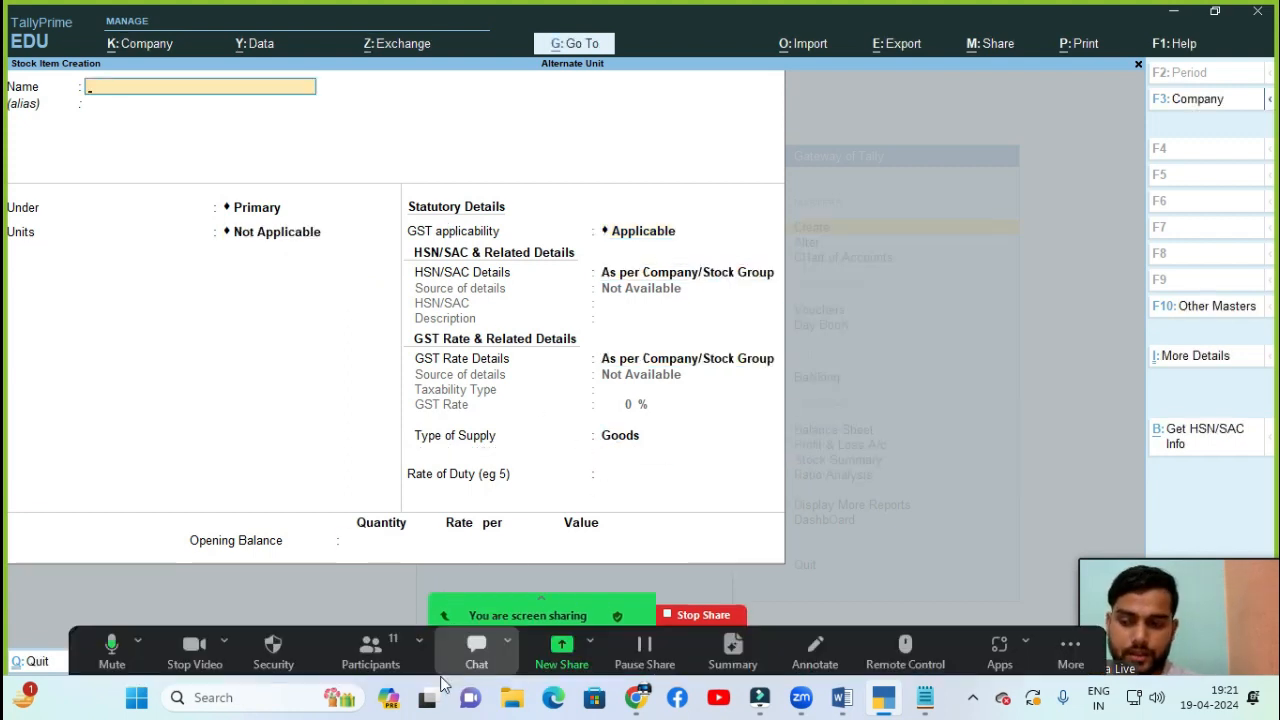
left_click(196, 667)
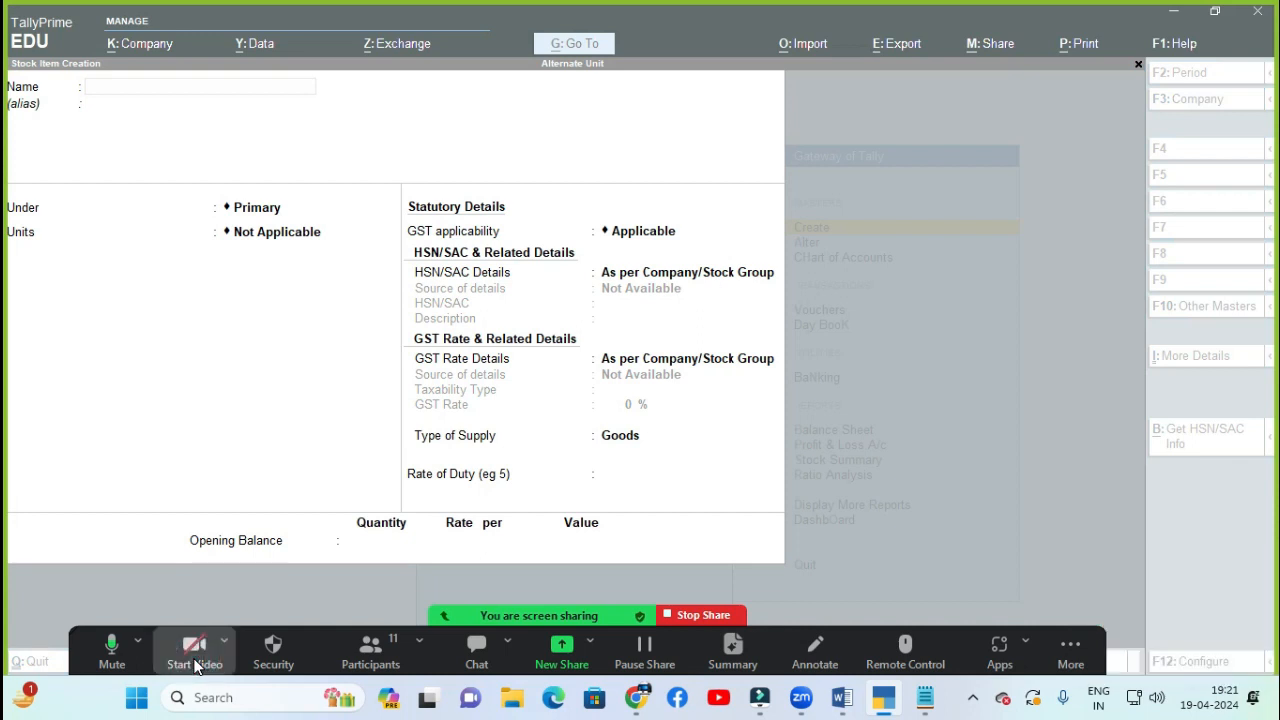
left_click(196, 667)
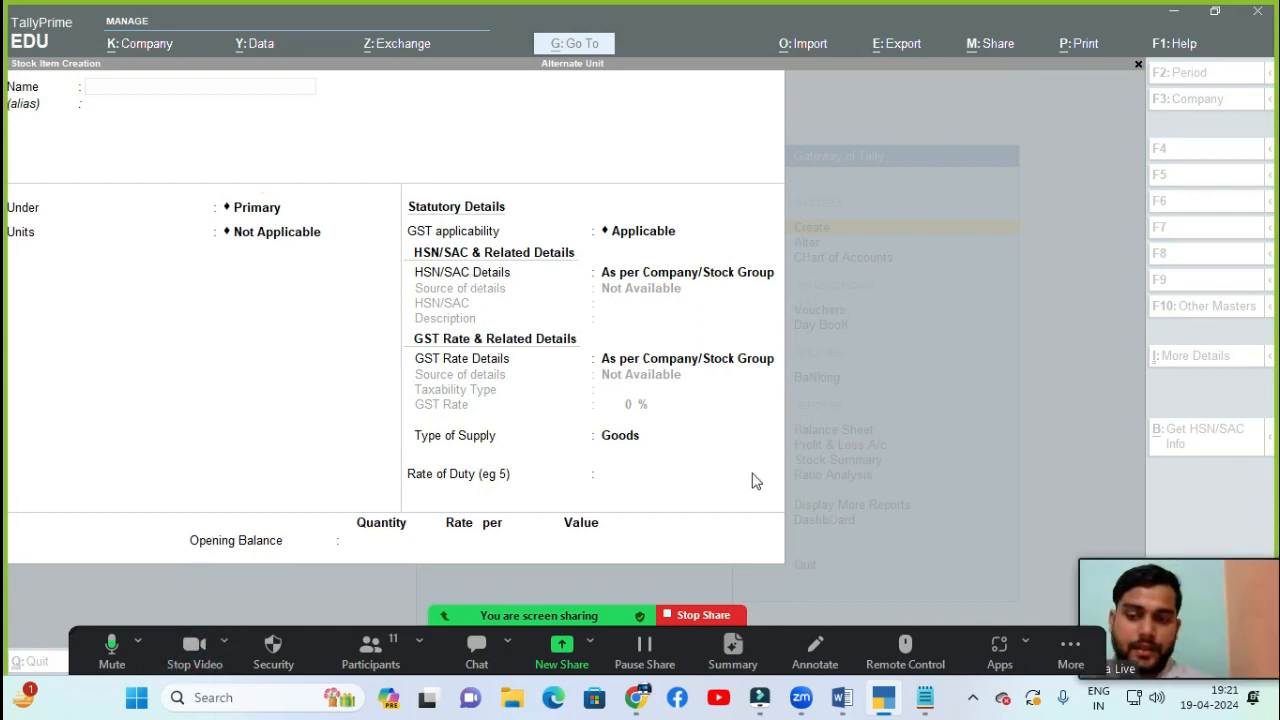
- Review the end of the alternate unit notes in the Word document, down to the Compound unit heading
mouse_move(842, 697)
left_click(845, 662)
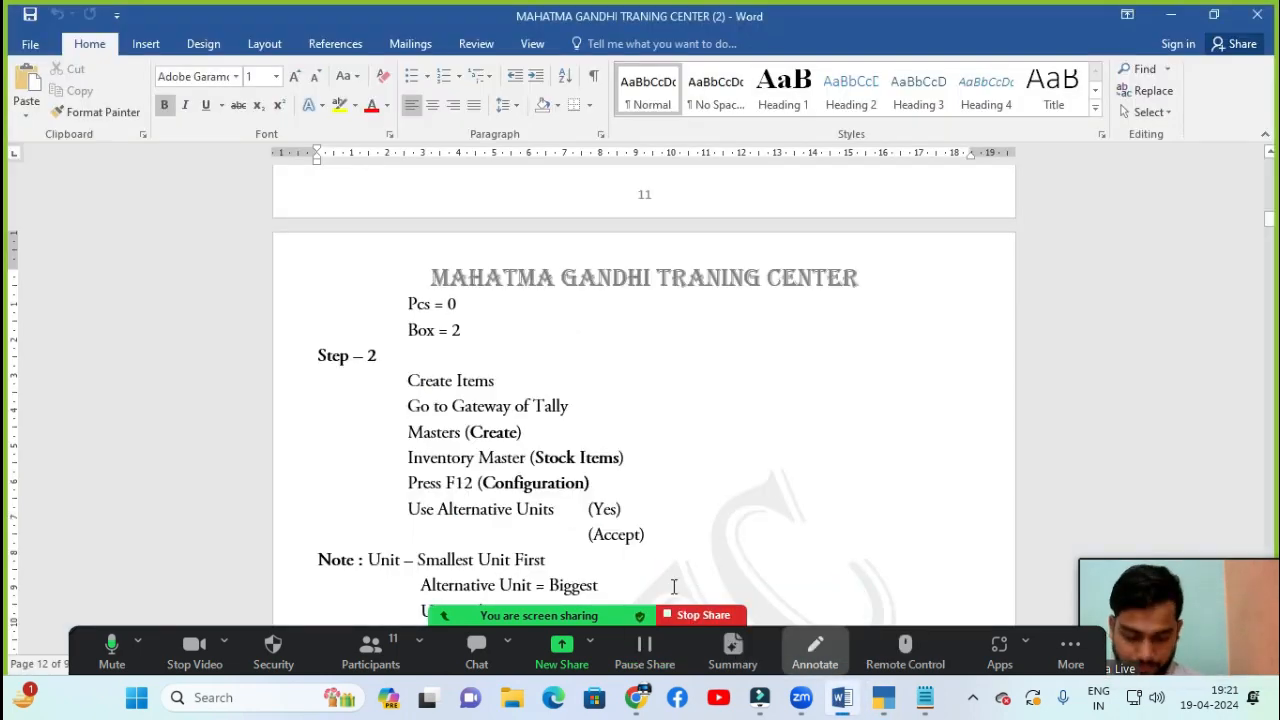
scroll(496, 552, "down", 1)
scroll(496, 552, "down", 3)
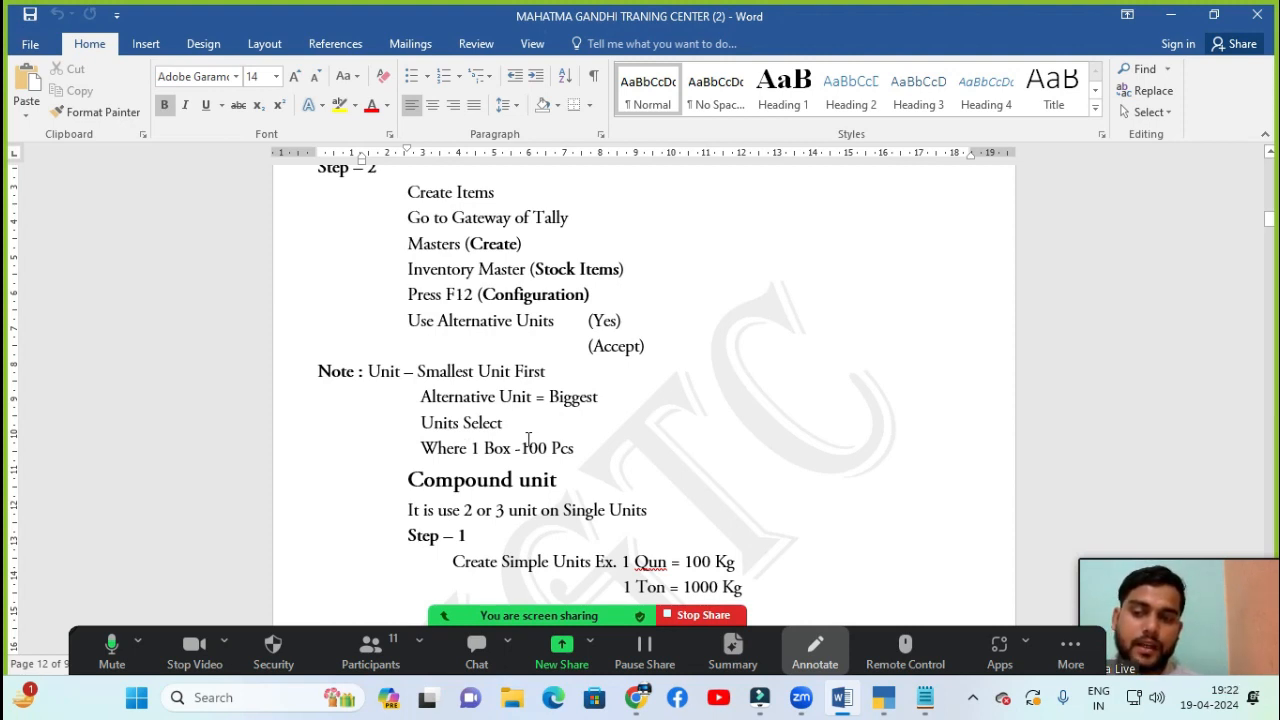
- Return to TallyPrime, leave stock item creation, and open a Receipt voucher
left_click(883, 697)
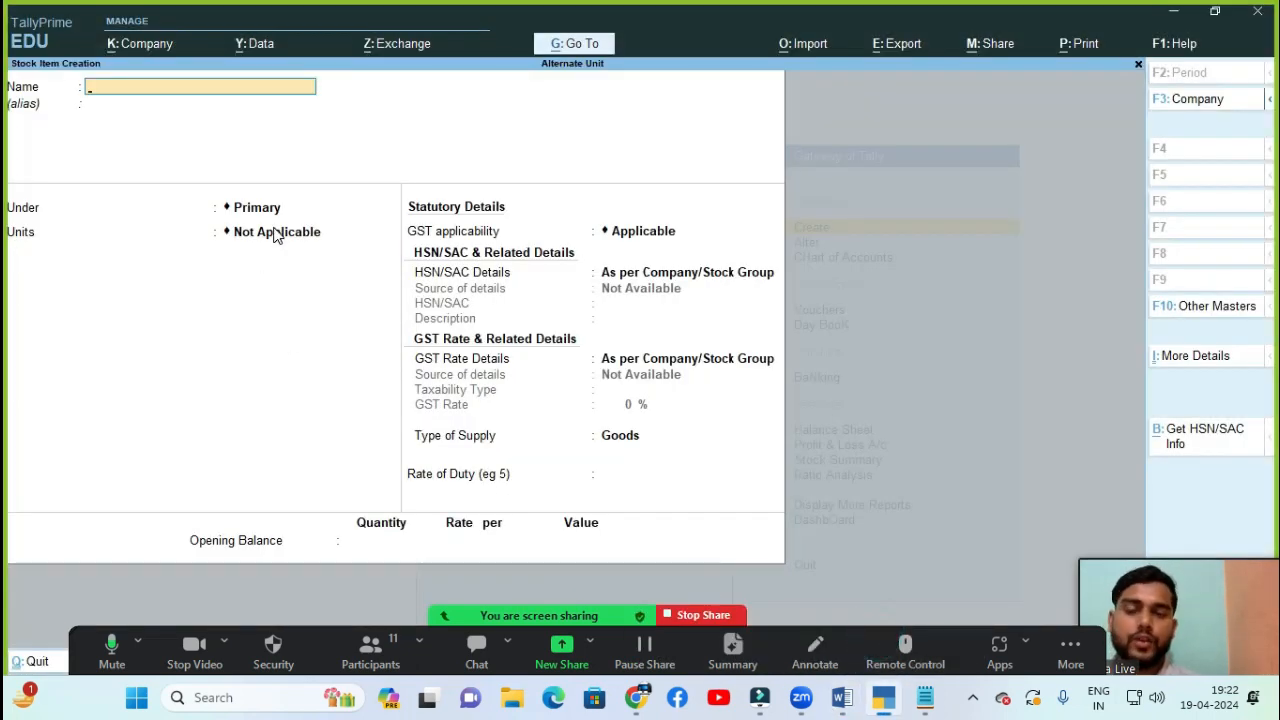
key("Escape")
key("y")
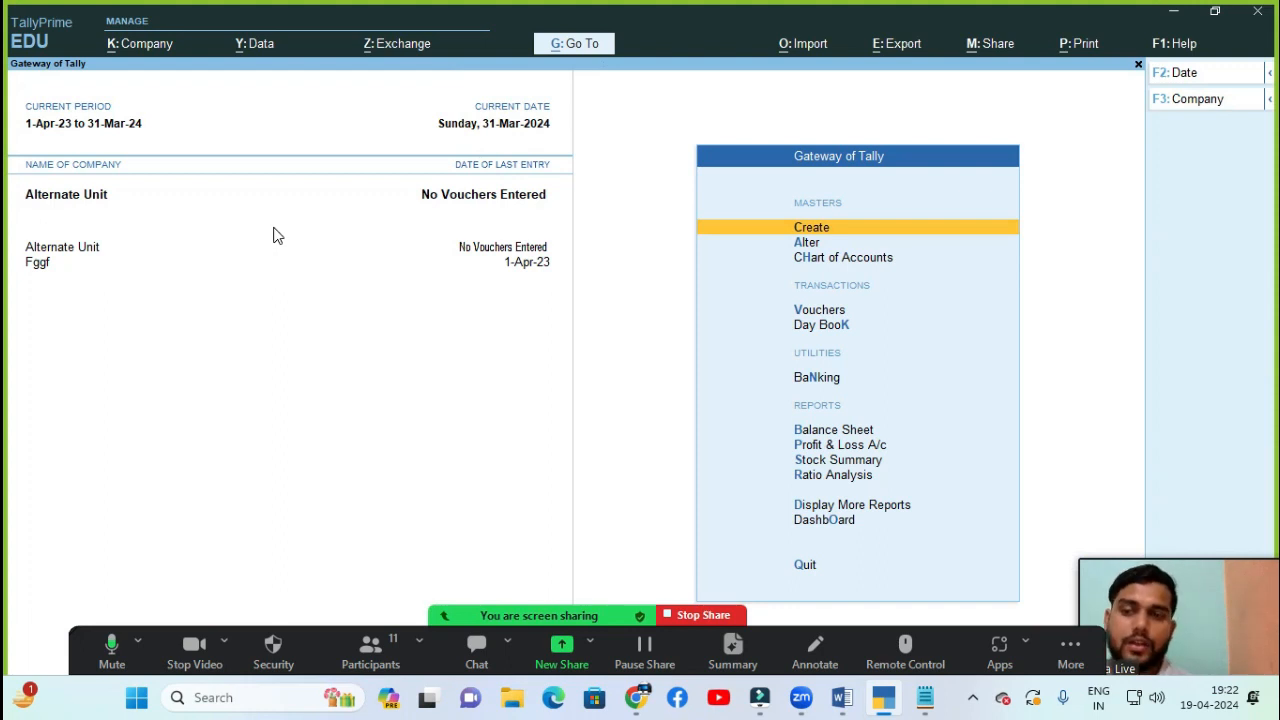
key("Down")
key("Down")
key("Down")
key("Return")
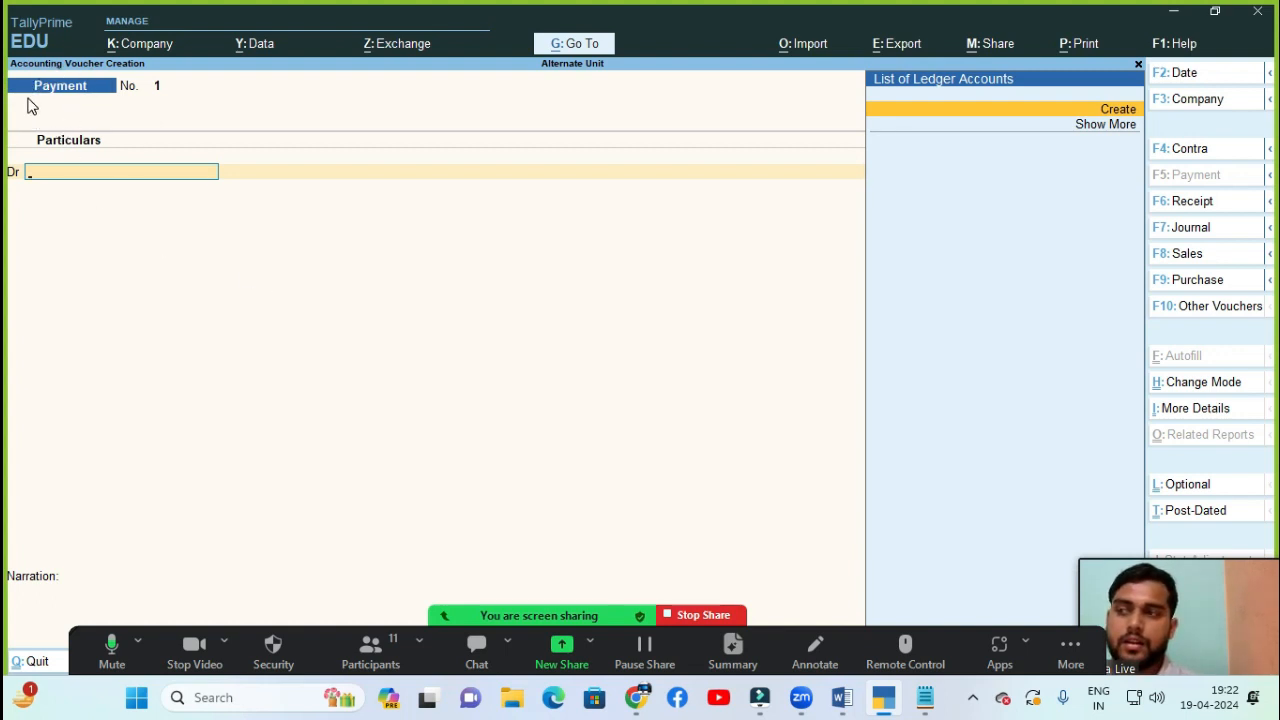
left_click(1182, 206)
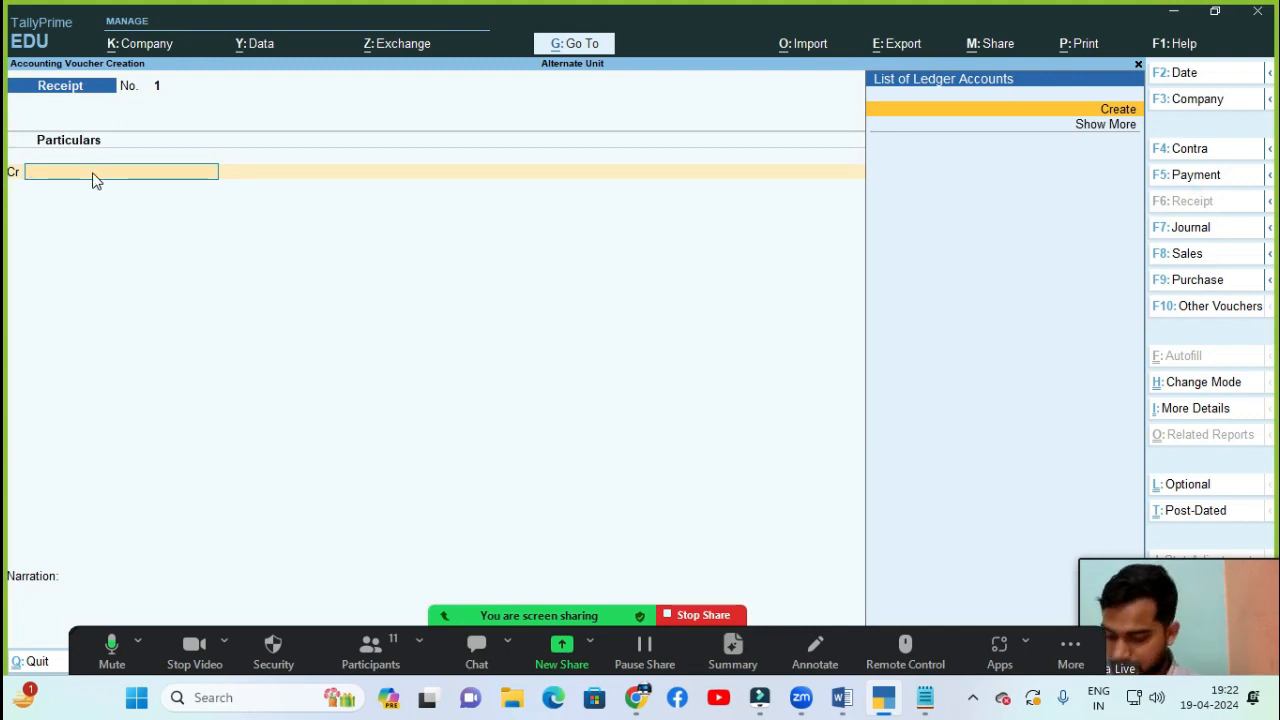
- Create a Capital A/c ledger under the Capital Account group from the Receipt voucher
key("alt+c")
type("Capi")
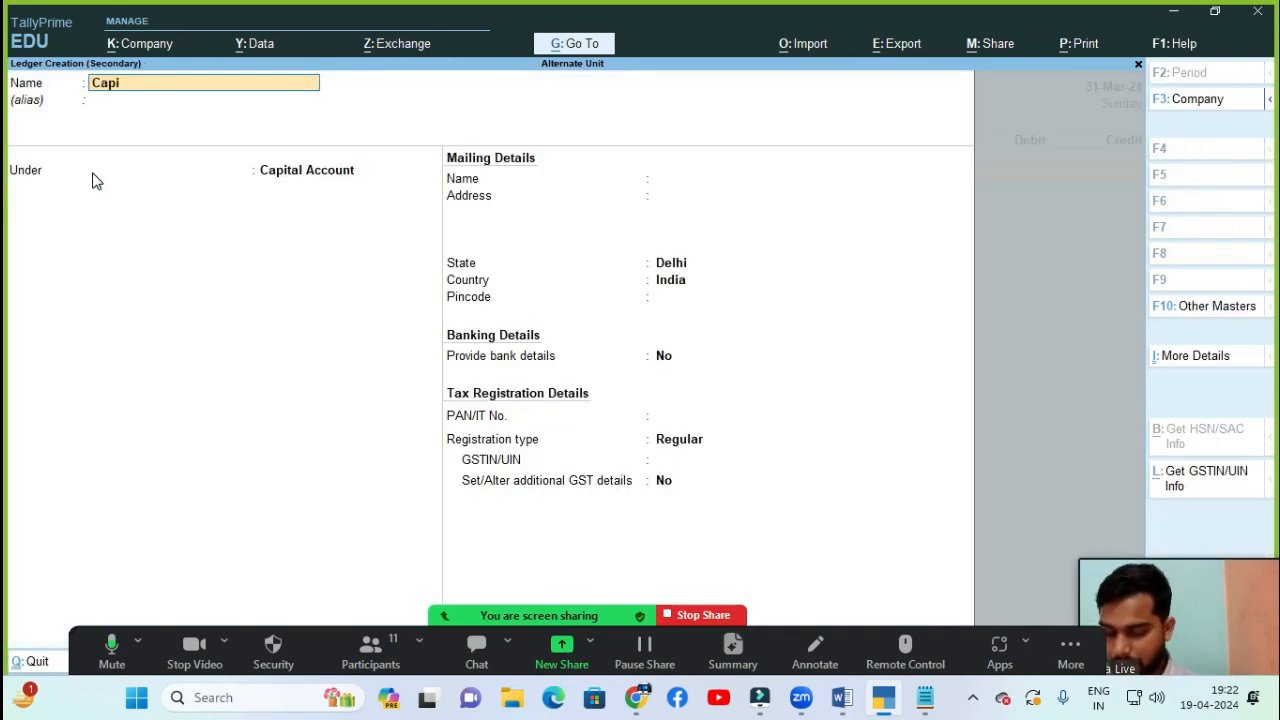
type("tal A/")
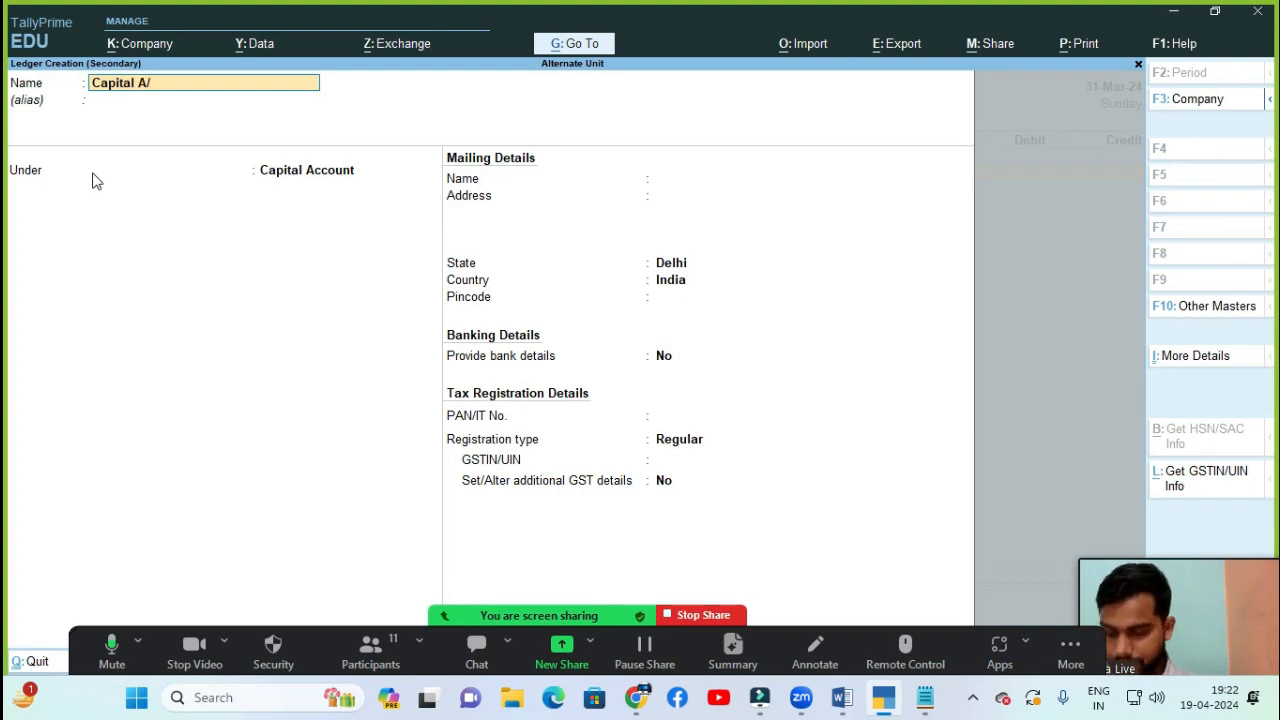
type("c")
key("Return")
key("Return")
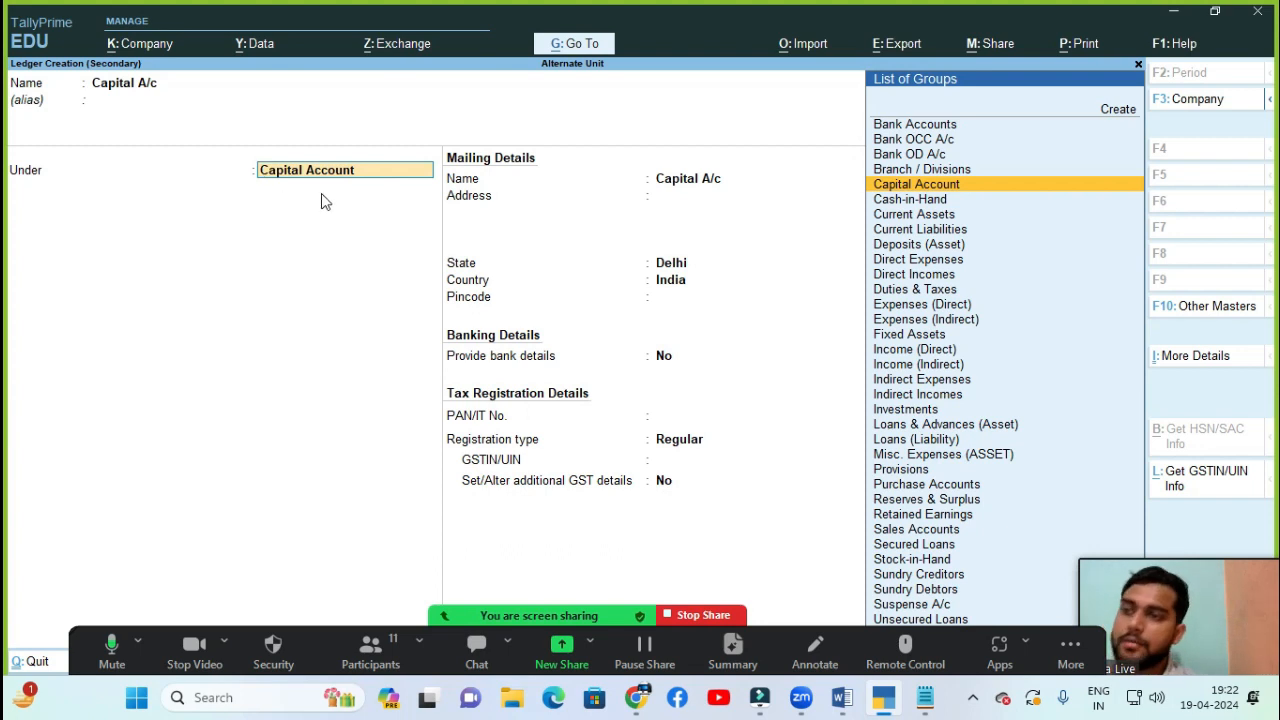
key("ctrl+a")
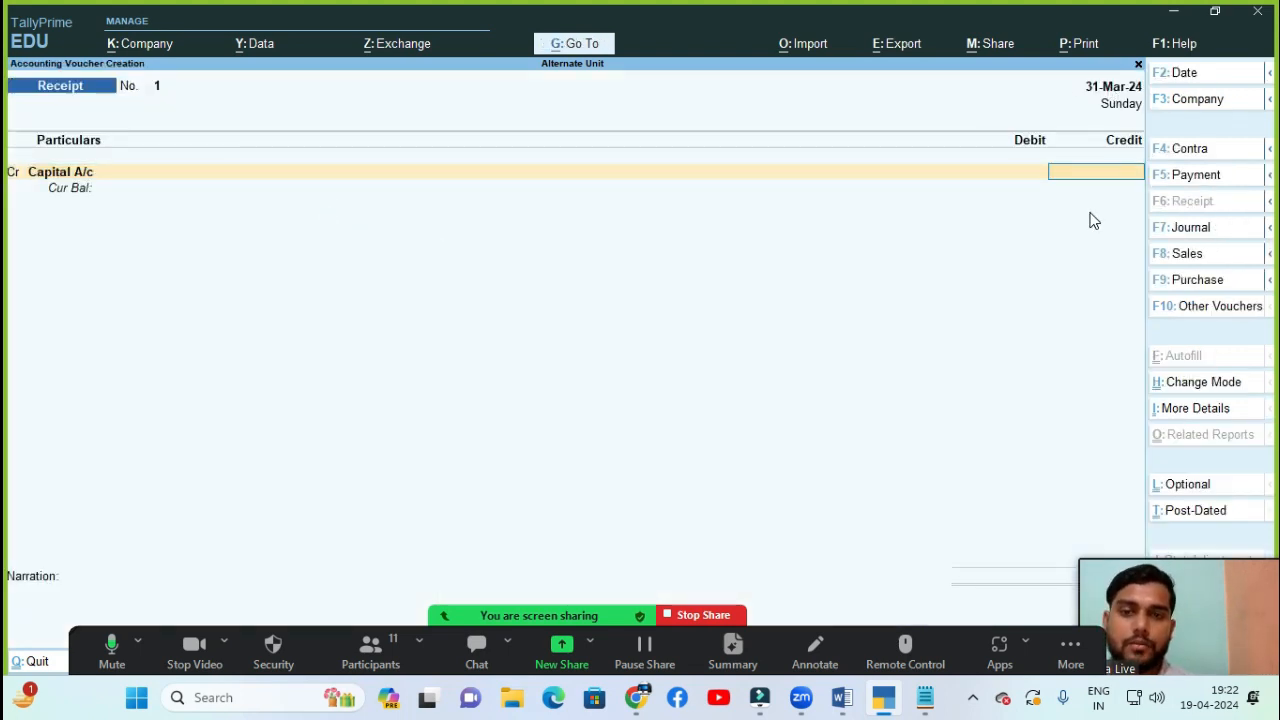
- Credit Capital A/c with 5,00,000 and debit Cash with the same amount in the Receipt voucher
type("500000")
key("Return")
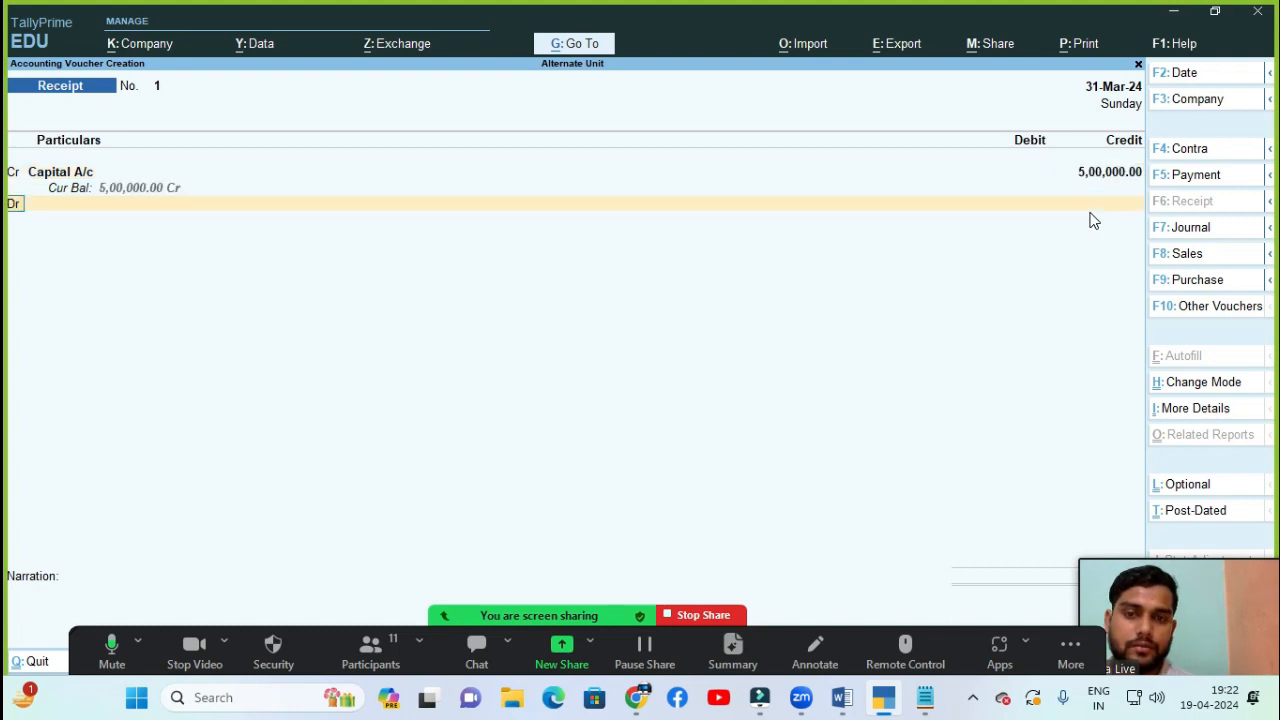
key("Return")
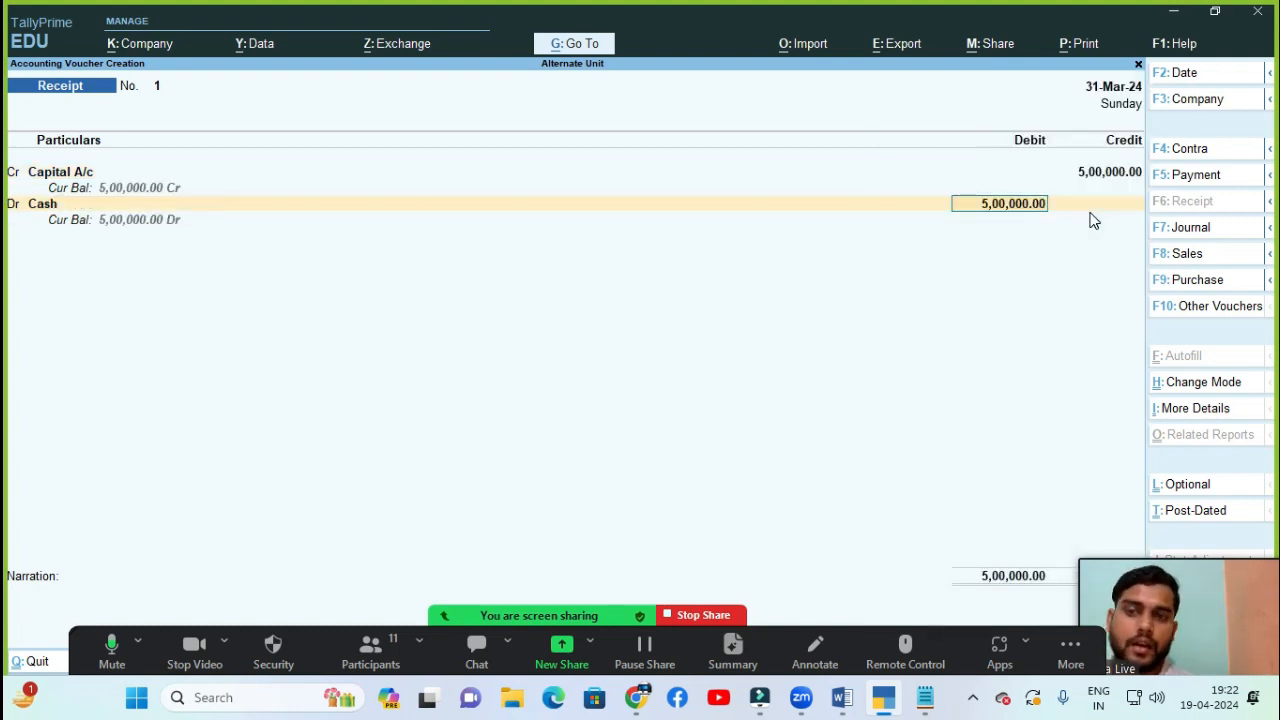
key("Return")
- Try to save the Receipt voucher with the date 31-Mar-24 and without a narration
key("Return")
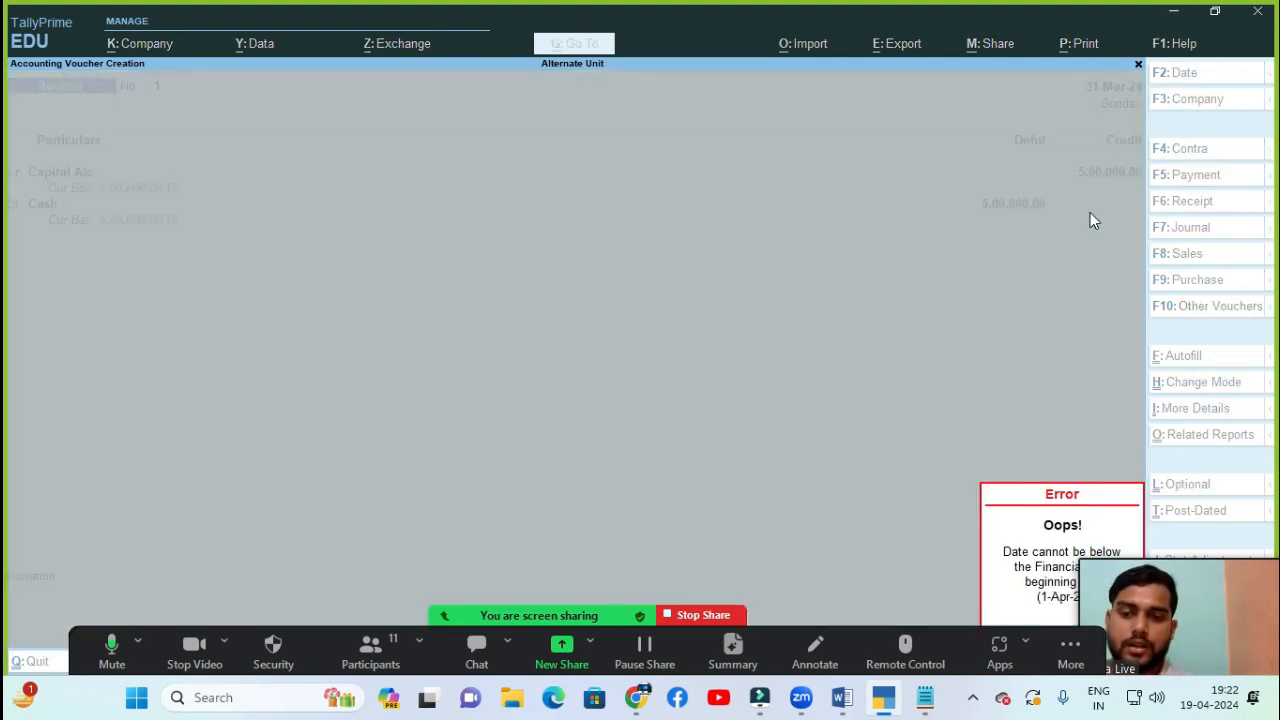
key("Return")
key("Return")
key("Return")
key("Return")
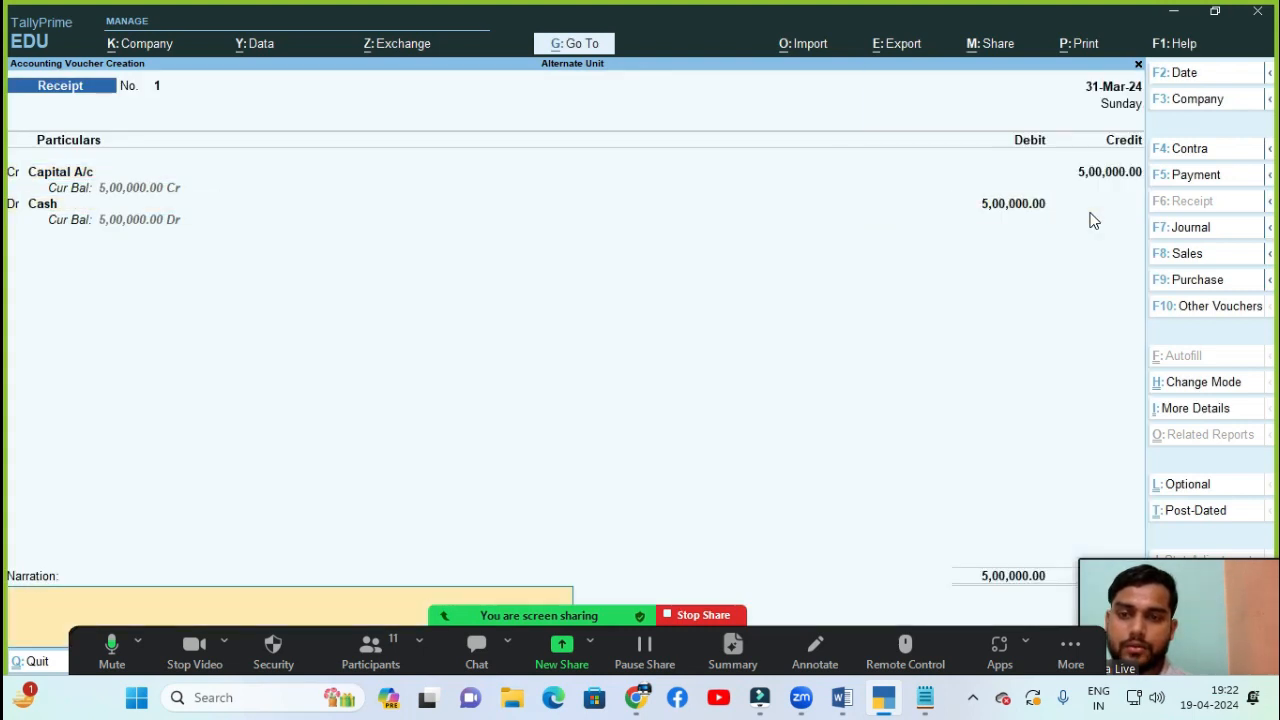
key("Return")
key("Return")
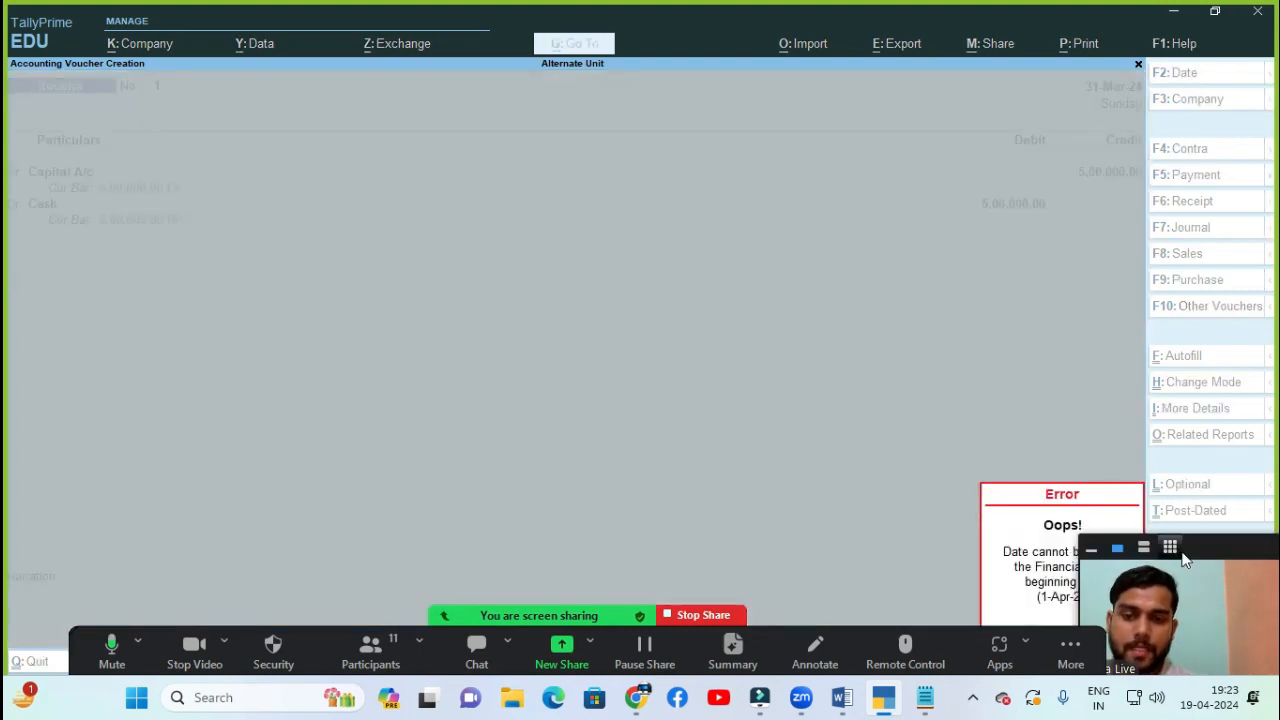
left_click_drag(1193, 562, 1163, 617)
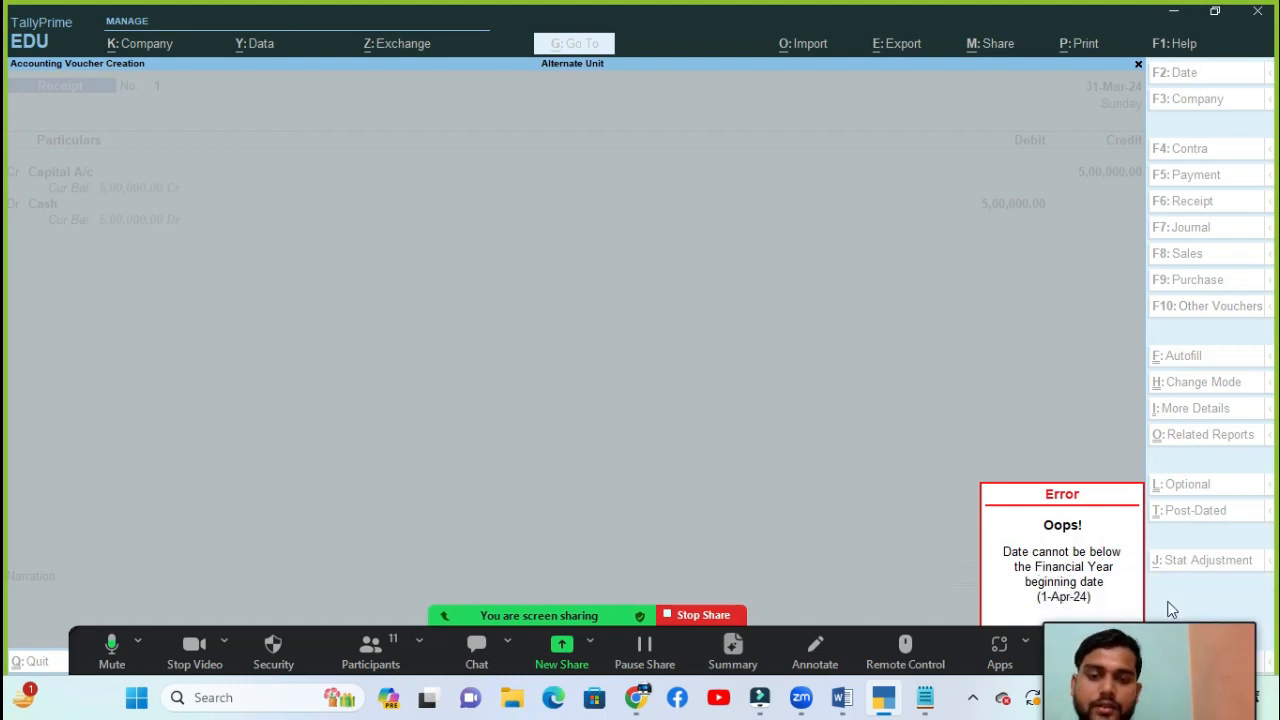
left_click_drag(1185, 617, 1200, 535)
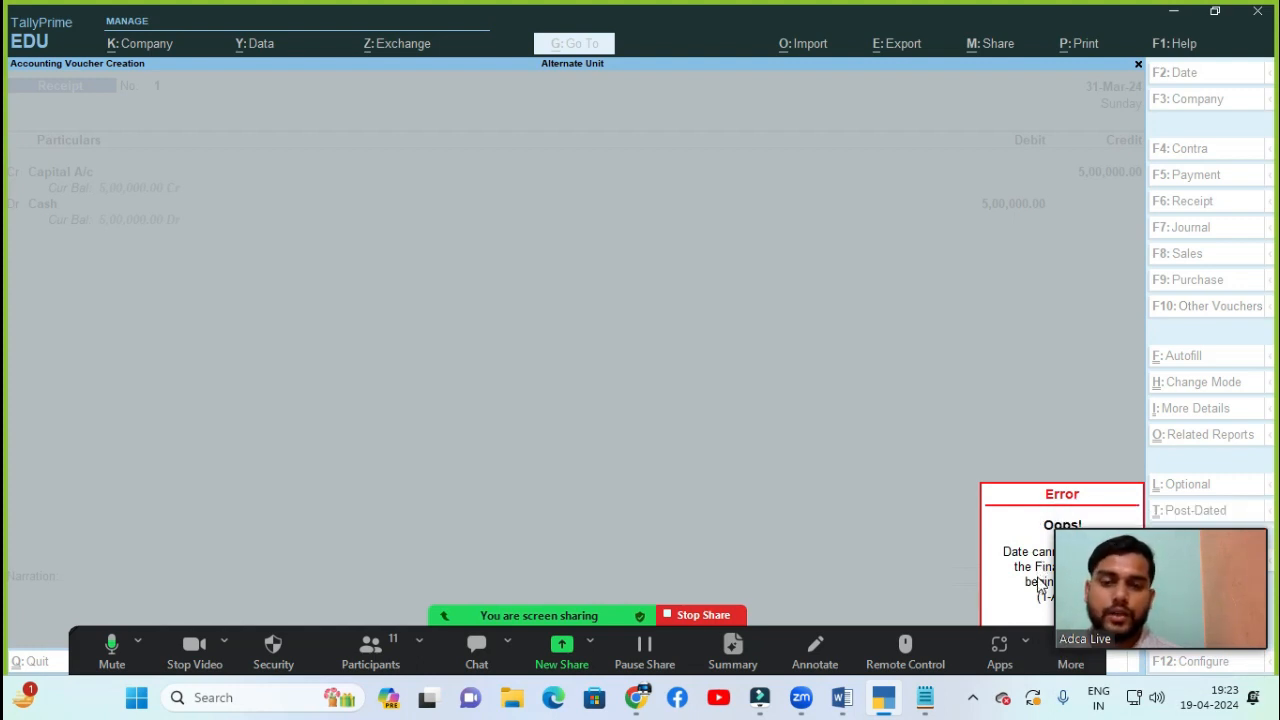
key("Escape")
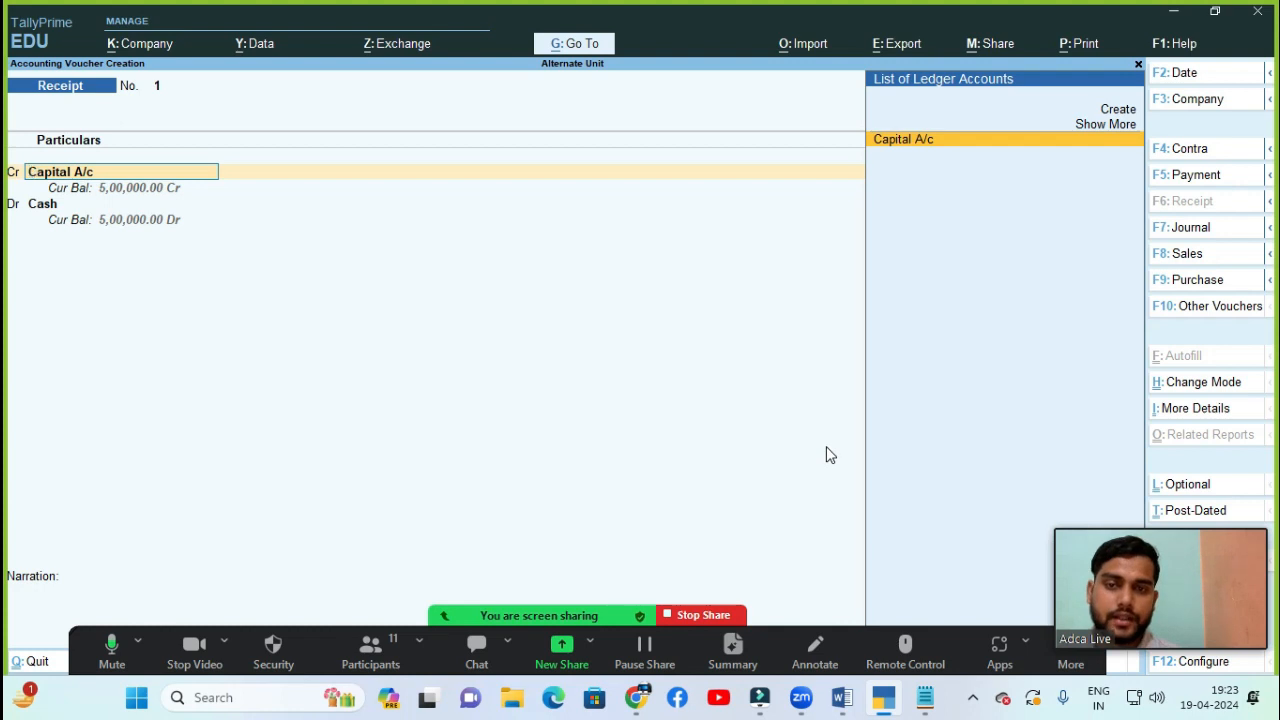
- Change the accounting period to run from 1-4-2024 to 31-3-2025
key("alt")
key("alt+F2")
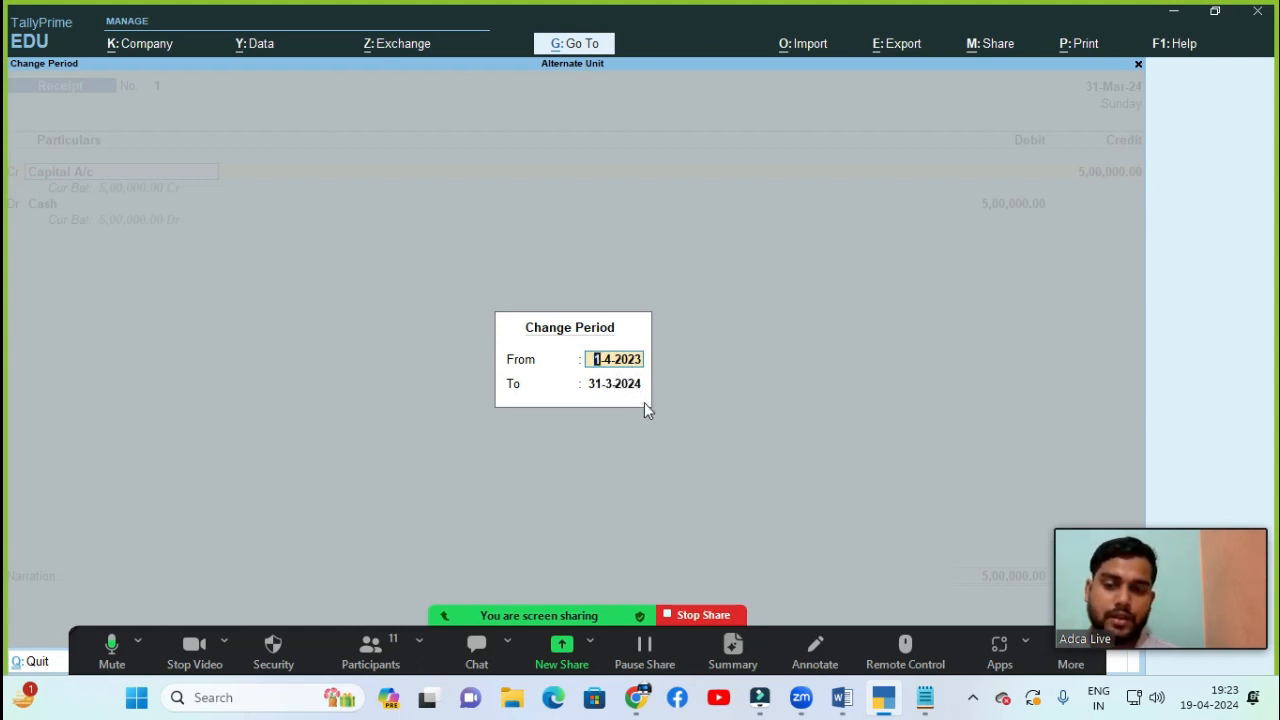
type("1-4-2024")
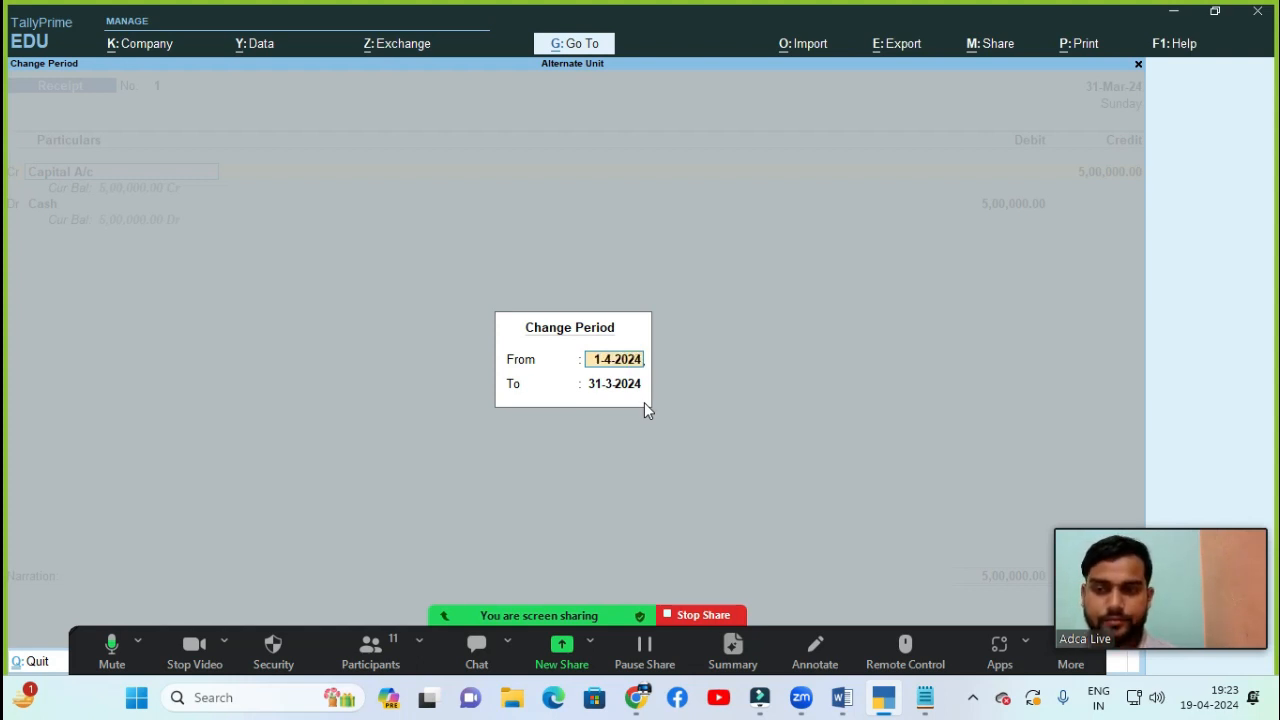
key("Return")
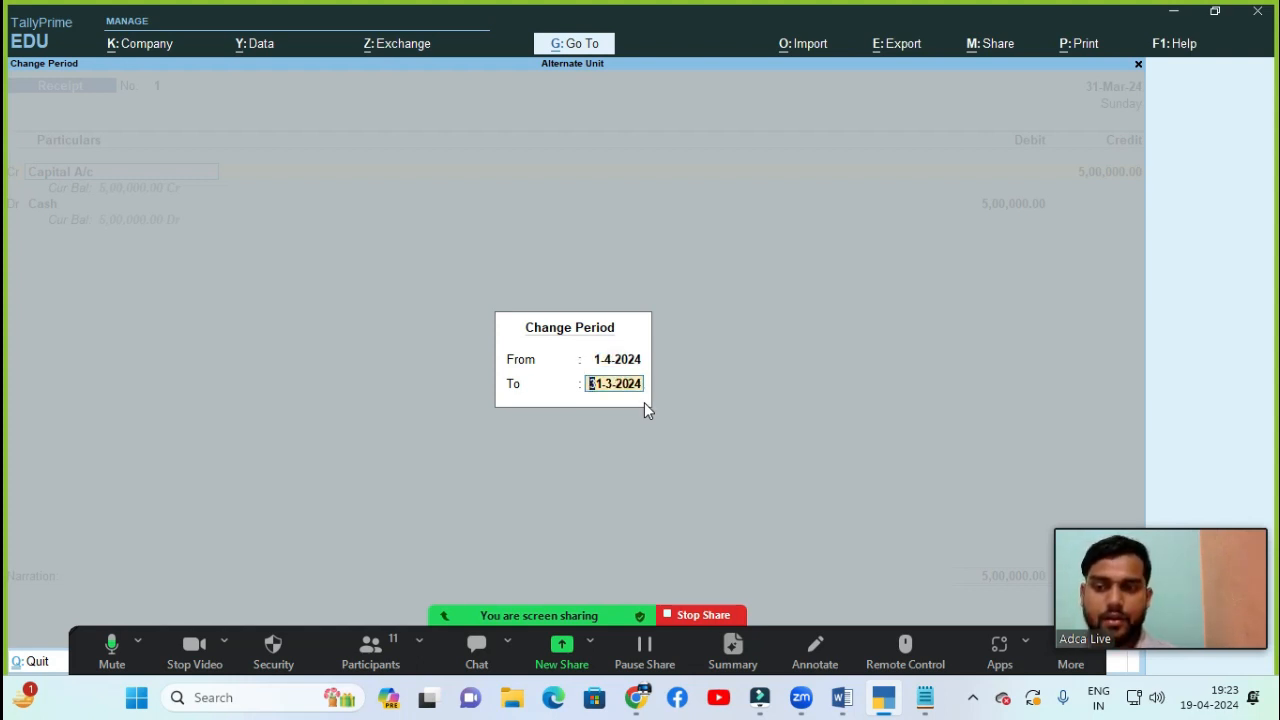
type("31-3-2025")
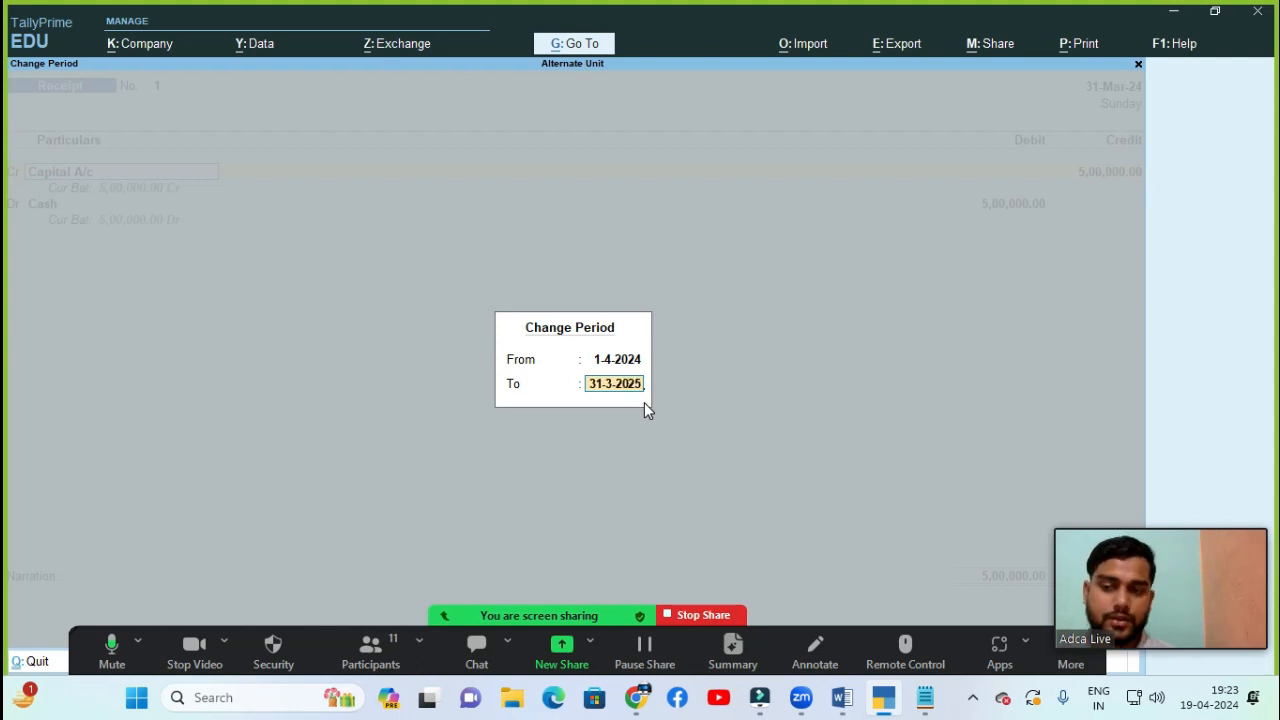
key("Return")
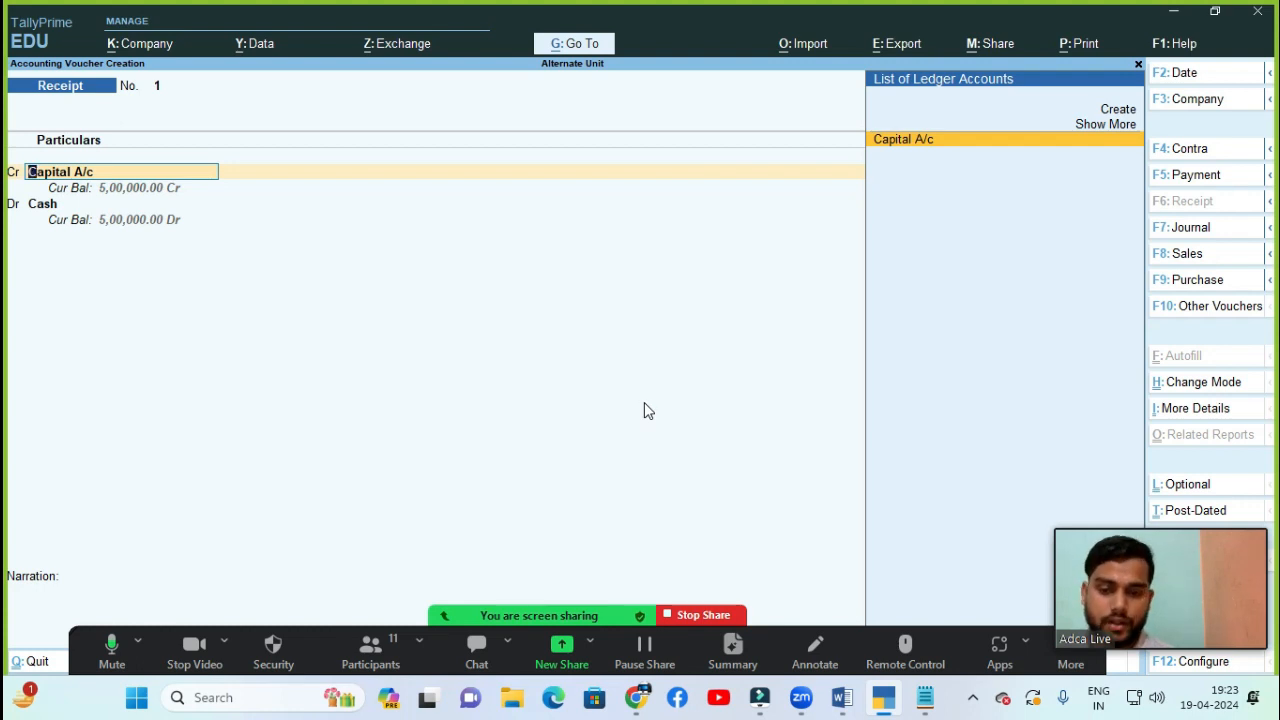
- Set the Receipt voucher's date to 1-4-2024 and save the voucher
key("F2")
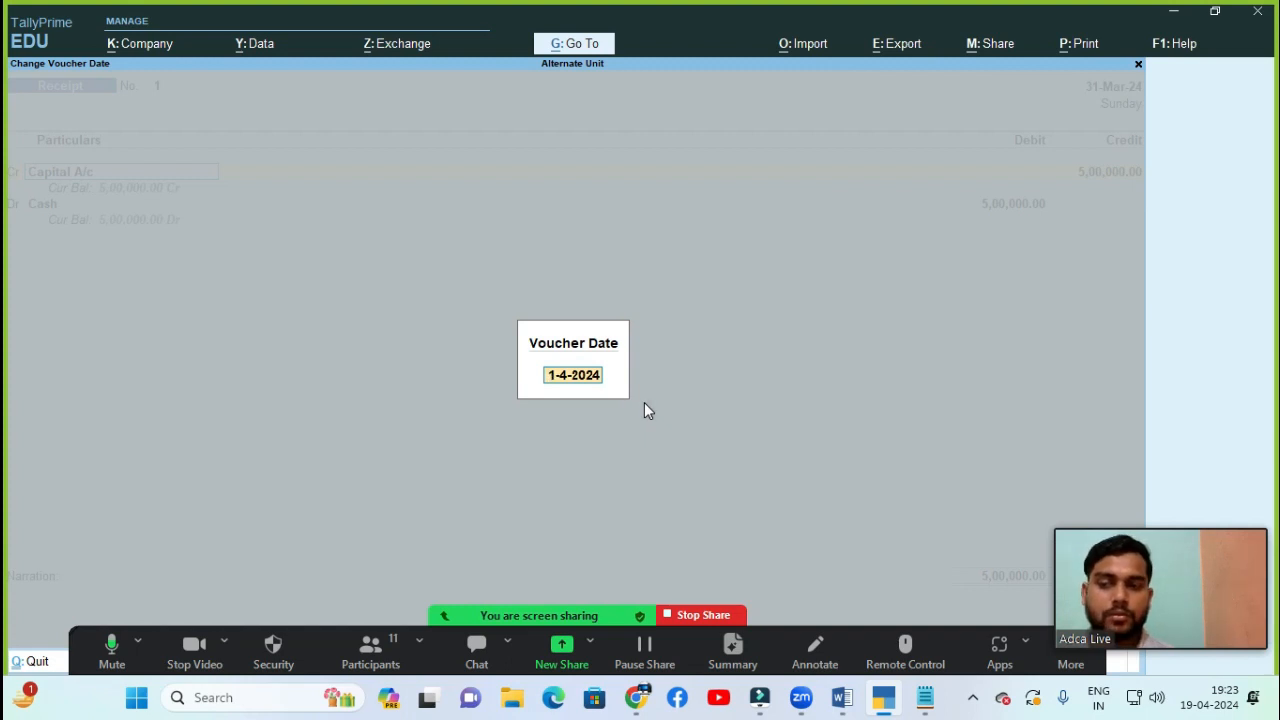
type("1-4-2024")
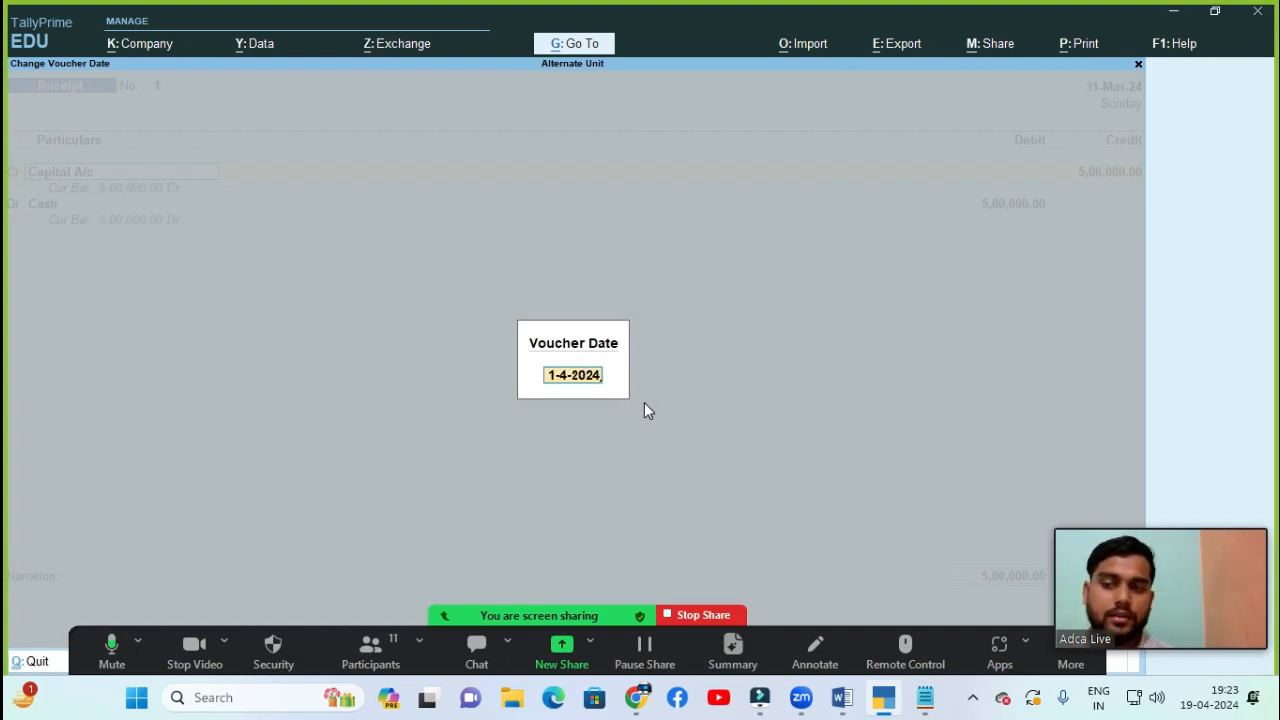
key("Return")
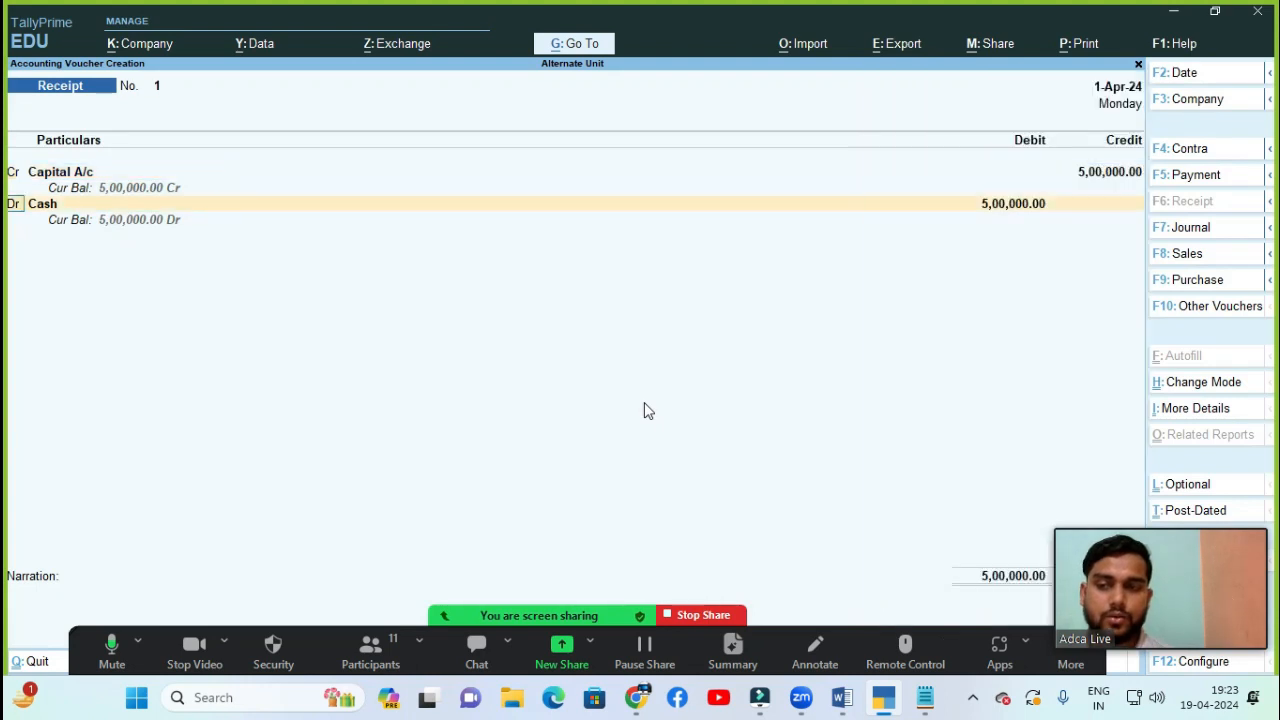
key("Return")
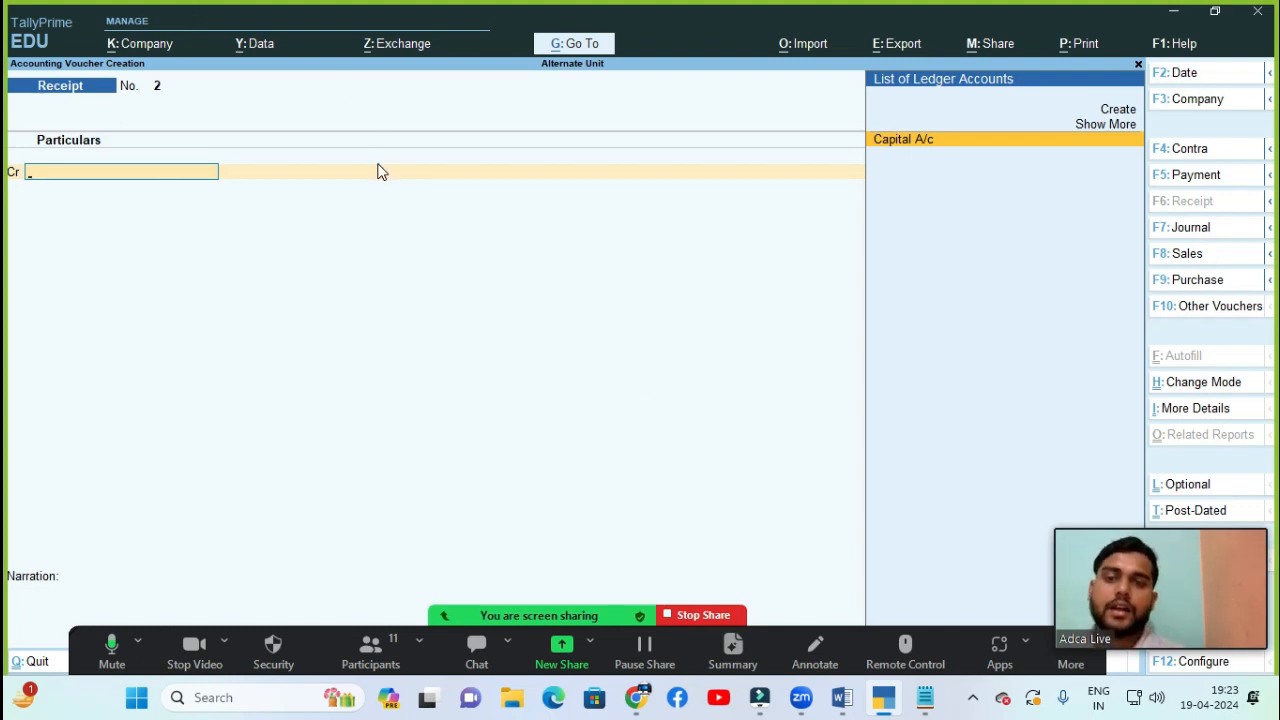
- Leave voucher creation and check the capital and current assets entries in the Balance Sheet, then close the report
key("Escape")
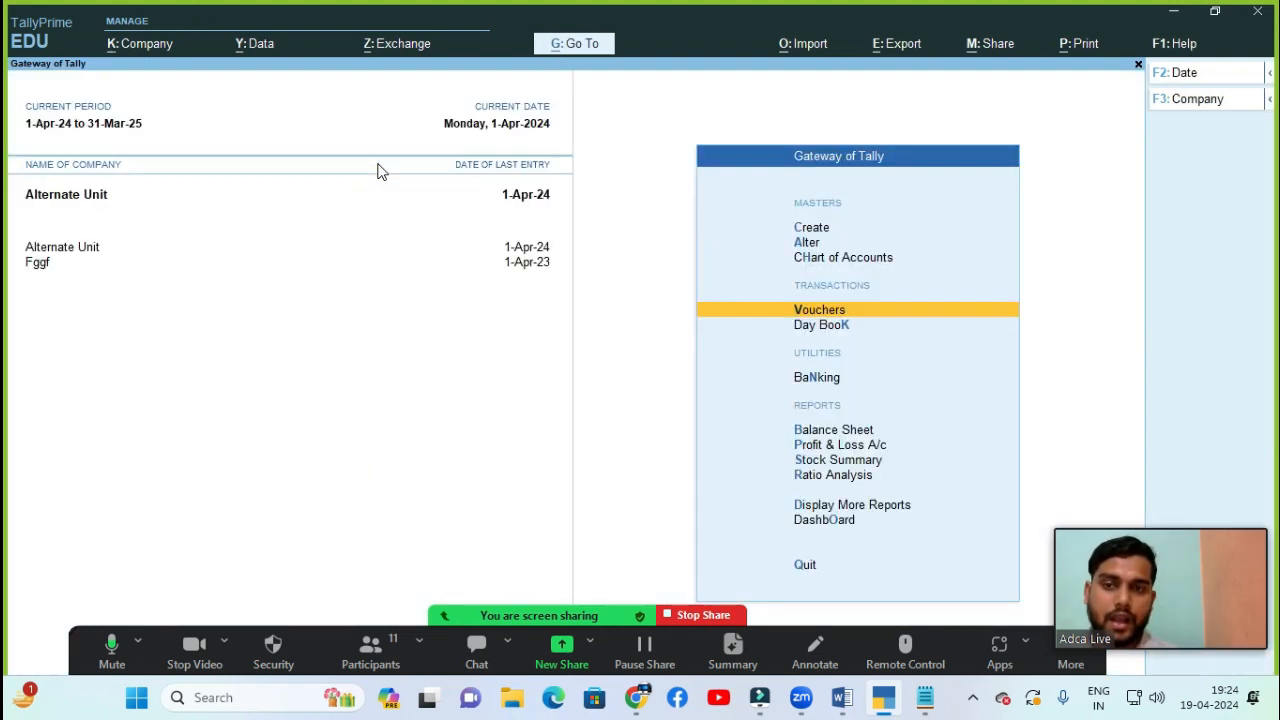
key("Down")
key("Down")
key("Down")
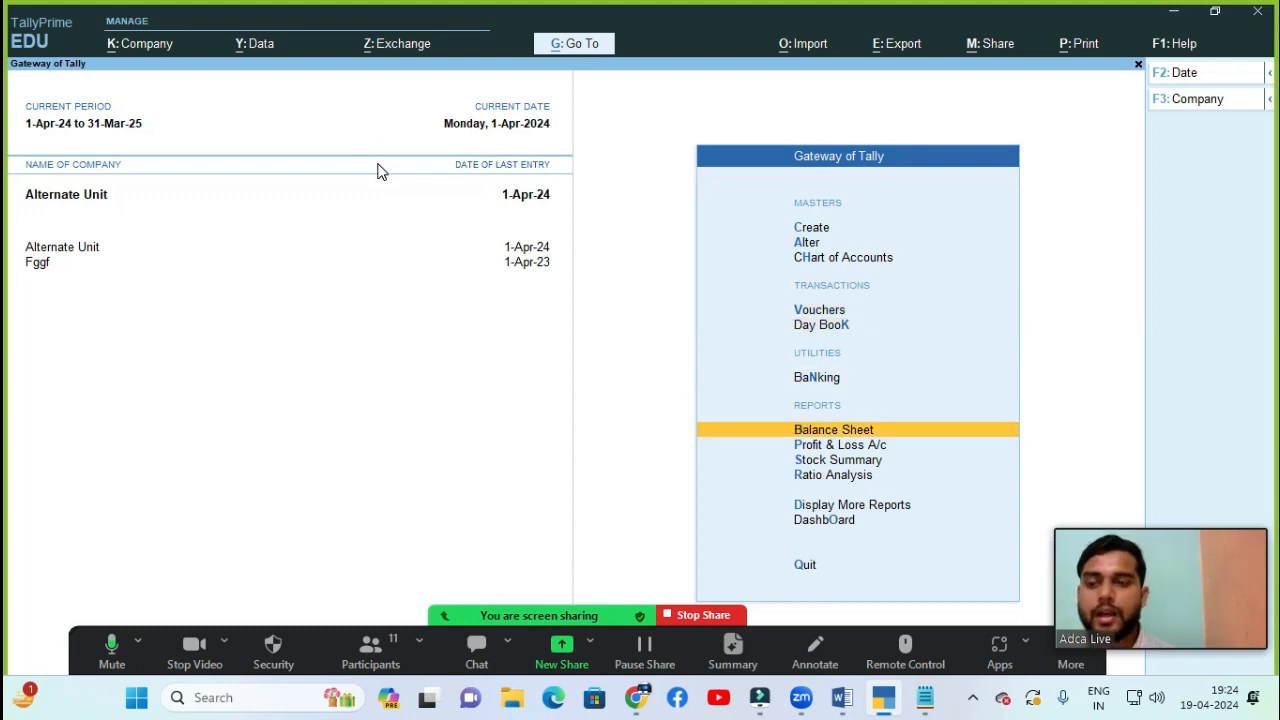
key("Return")
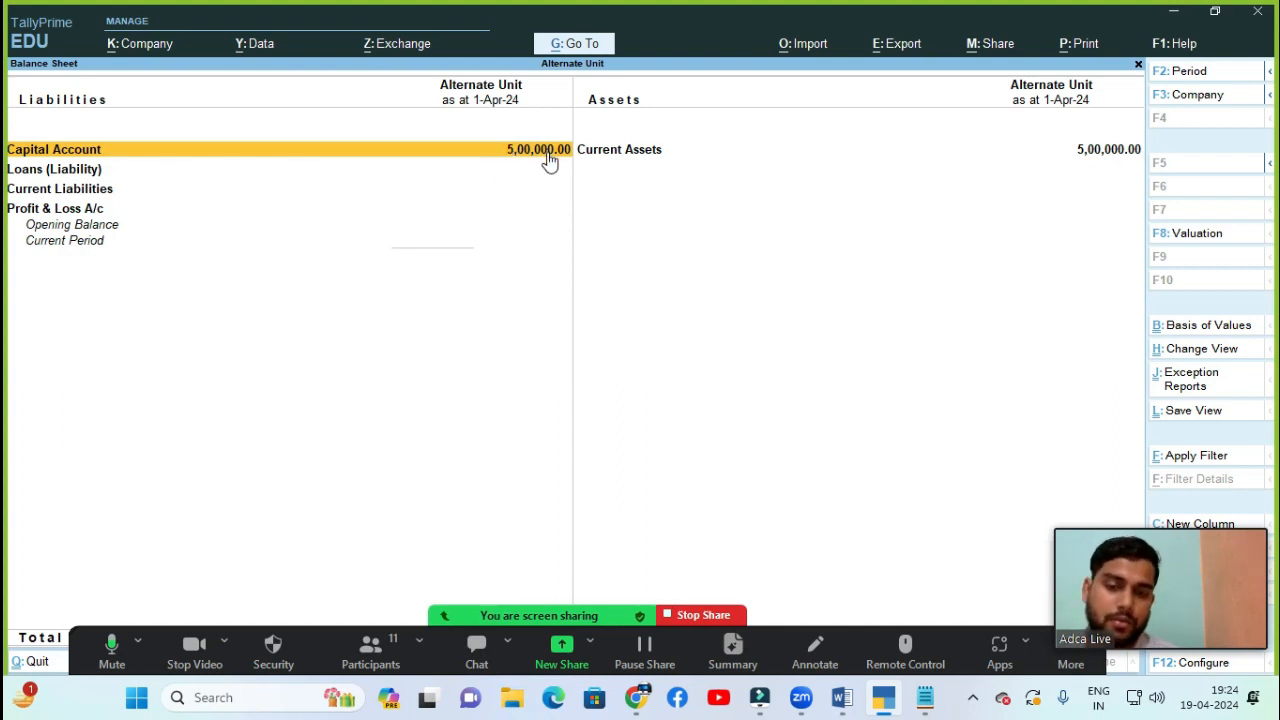
key("Escape")
- Return to voucher creation and switch the voucher type to Purchase
key("Up")
key("Up")
key("Up")
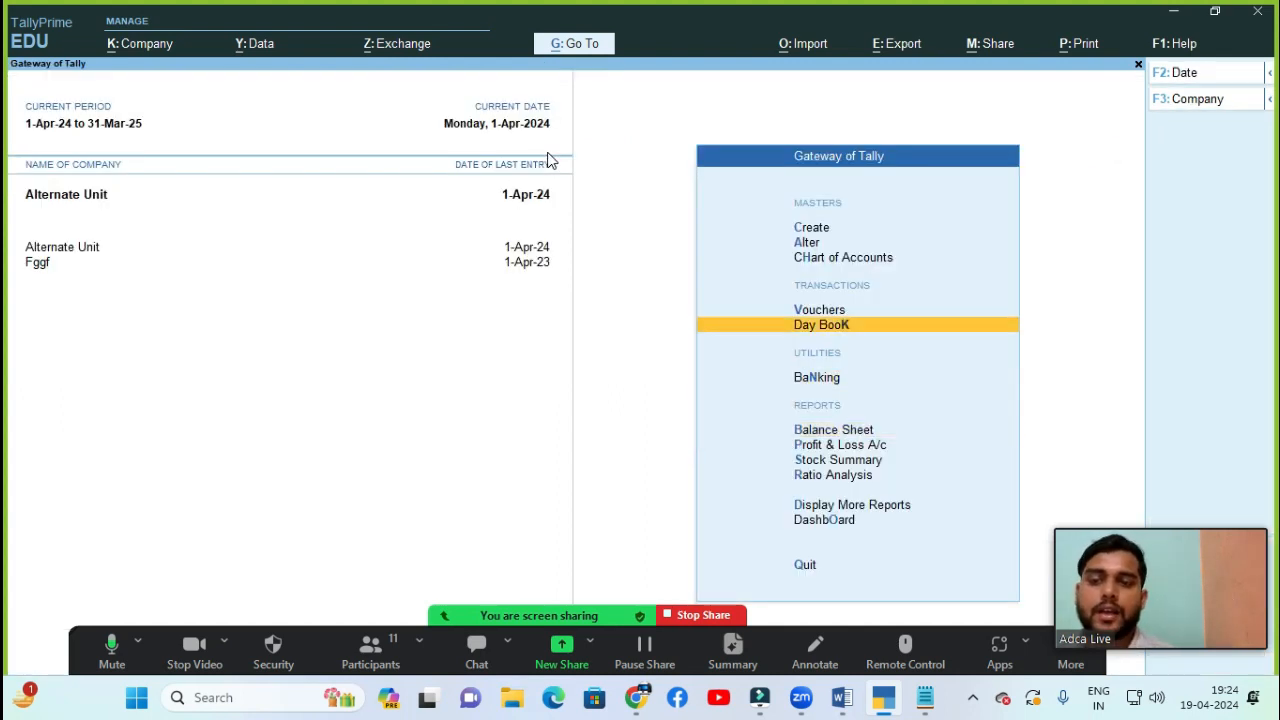
key("Return")
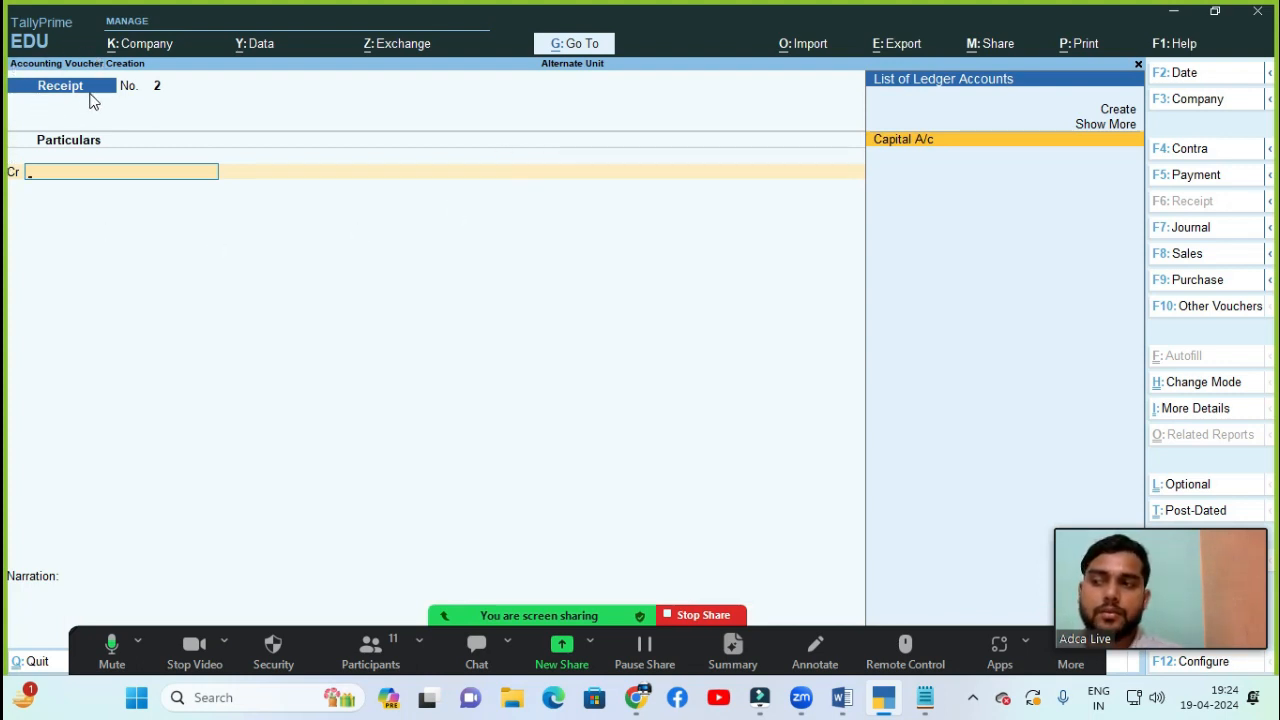
left_click(1163, 287)
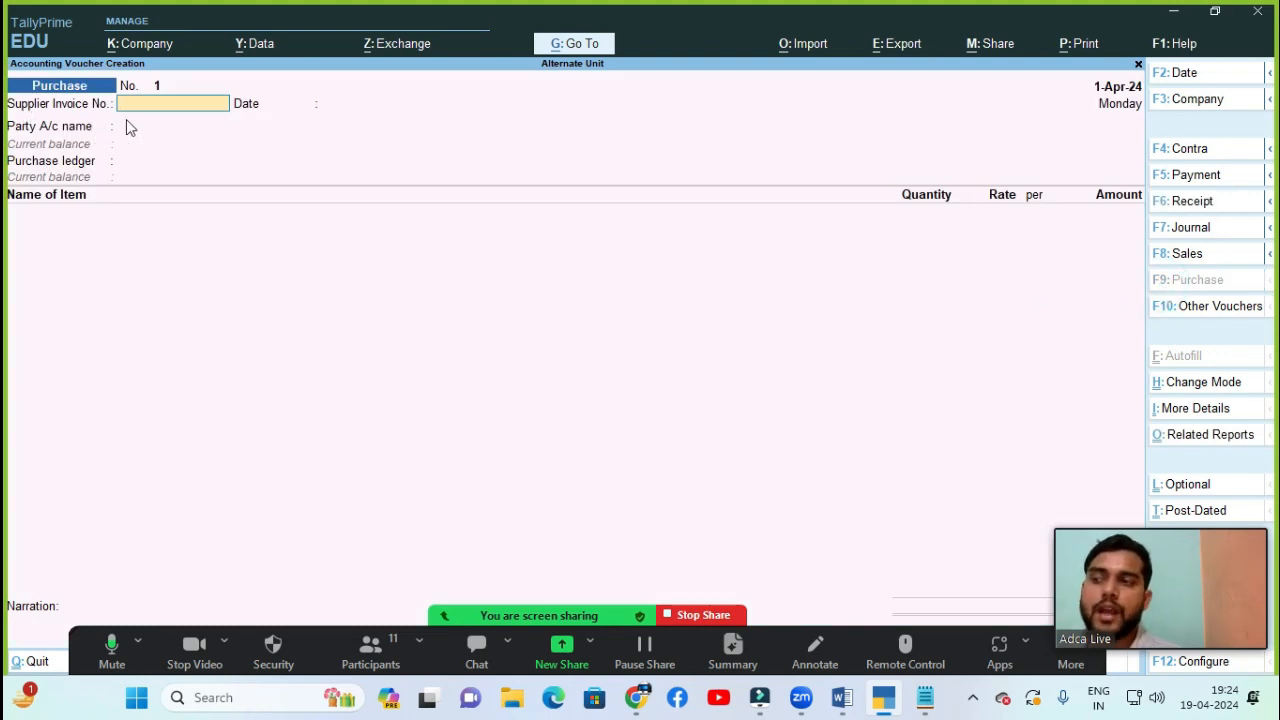
- Enter supplier invoice number 01 in the Purchase voucher and keep 1-Apr-24 as the invoice date
type("01")
key("Return")
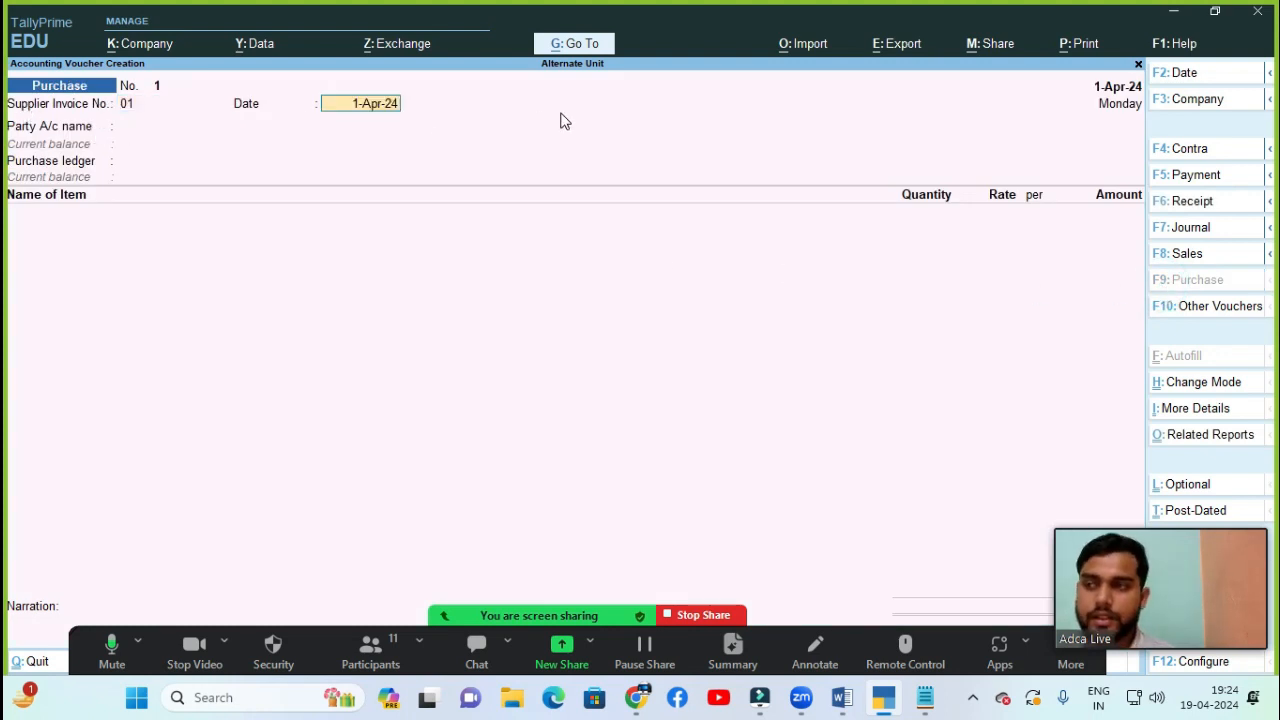
key("Return")
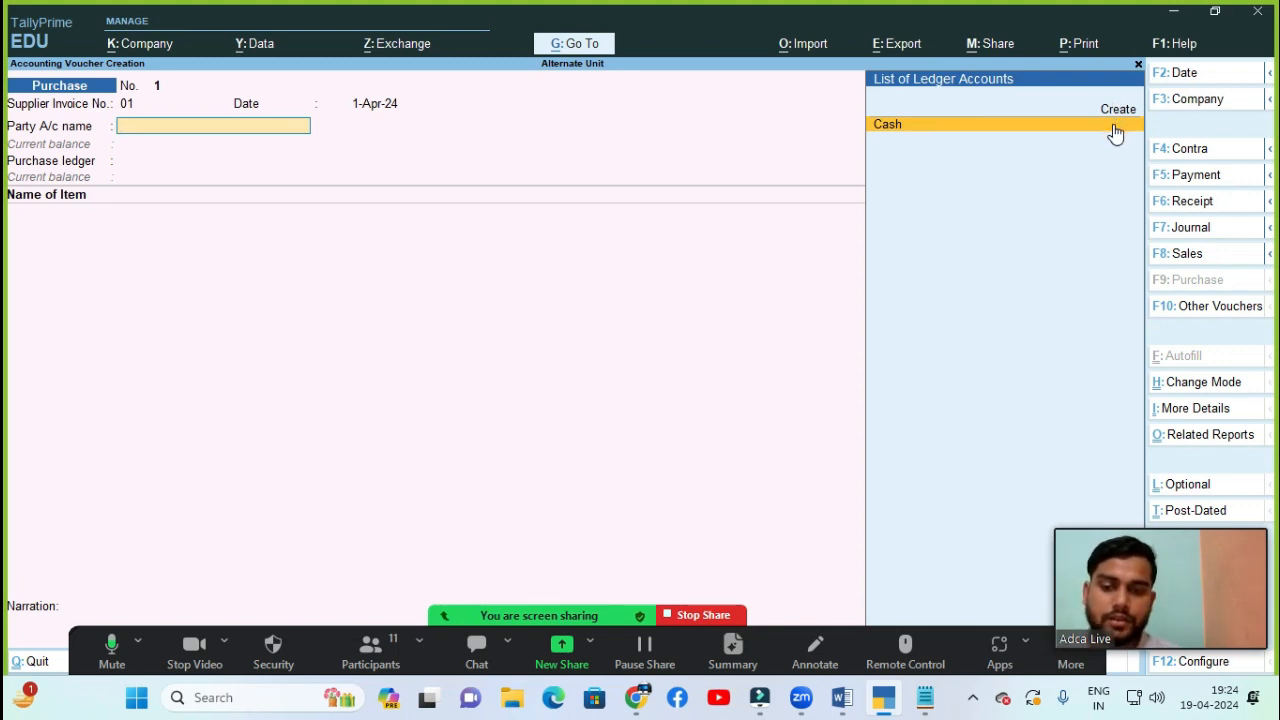
- Create a ledger with the supplier's name under the Sundry Creditors group and save it
key("alt+c")
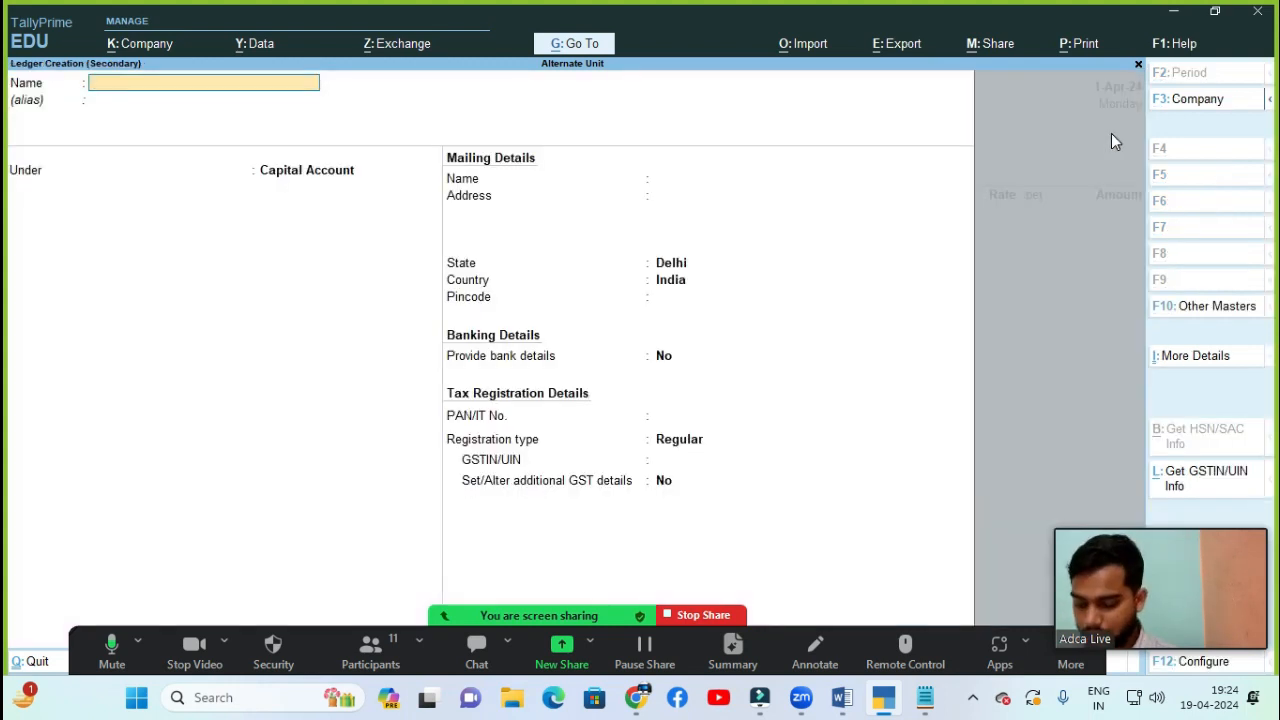
type("Sura")
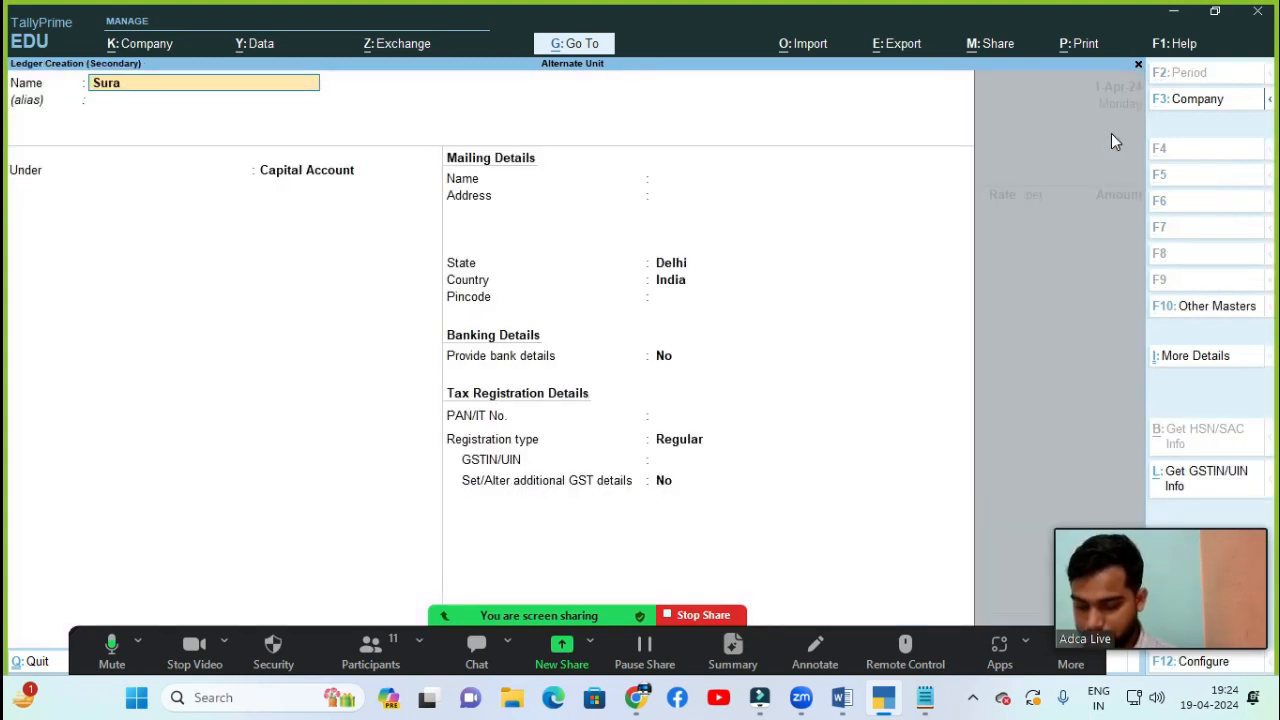
type("j")
key("Return")
key("Return")
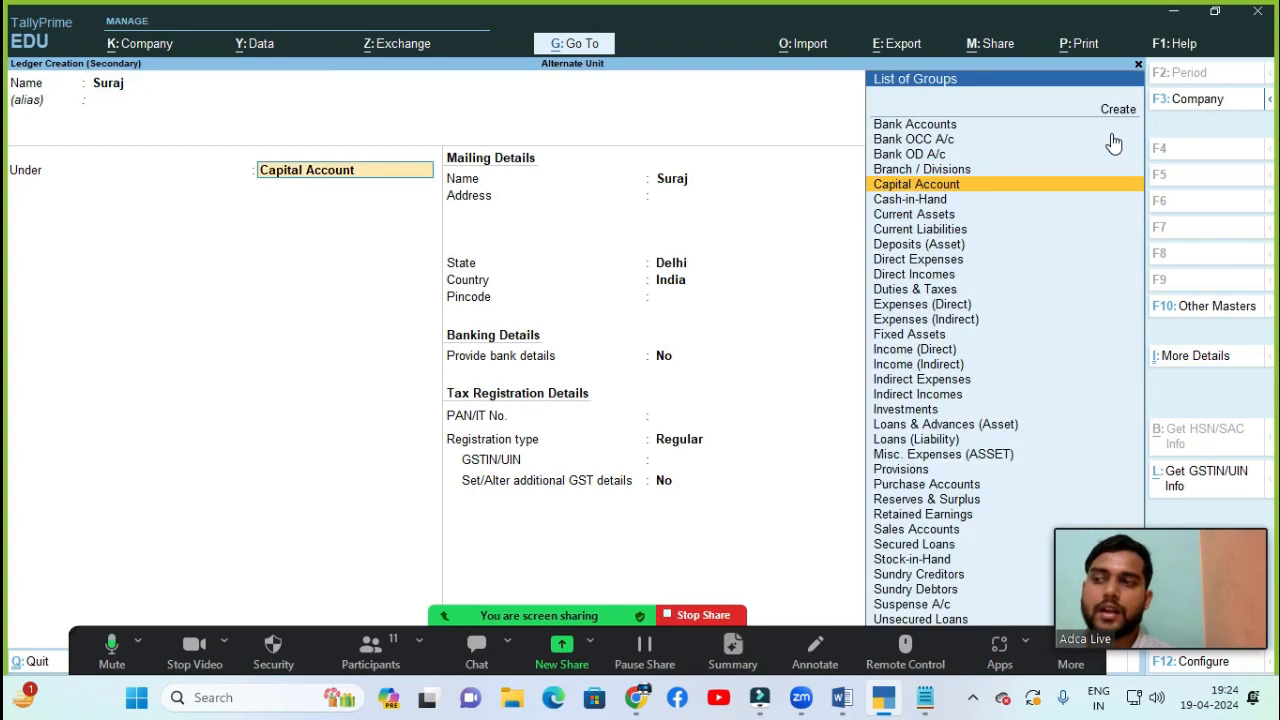
type("Su")
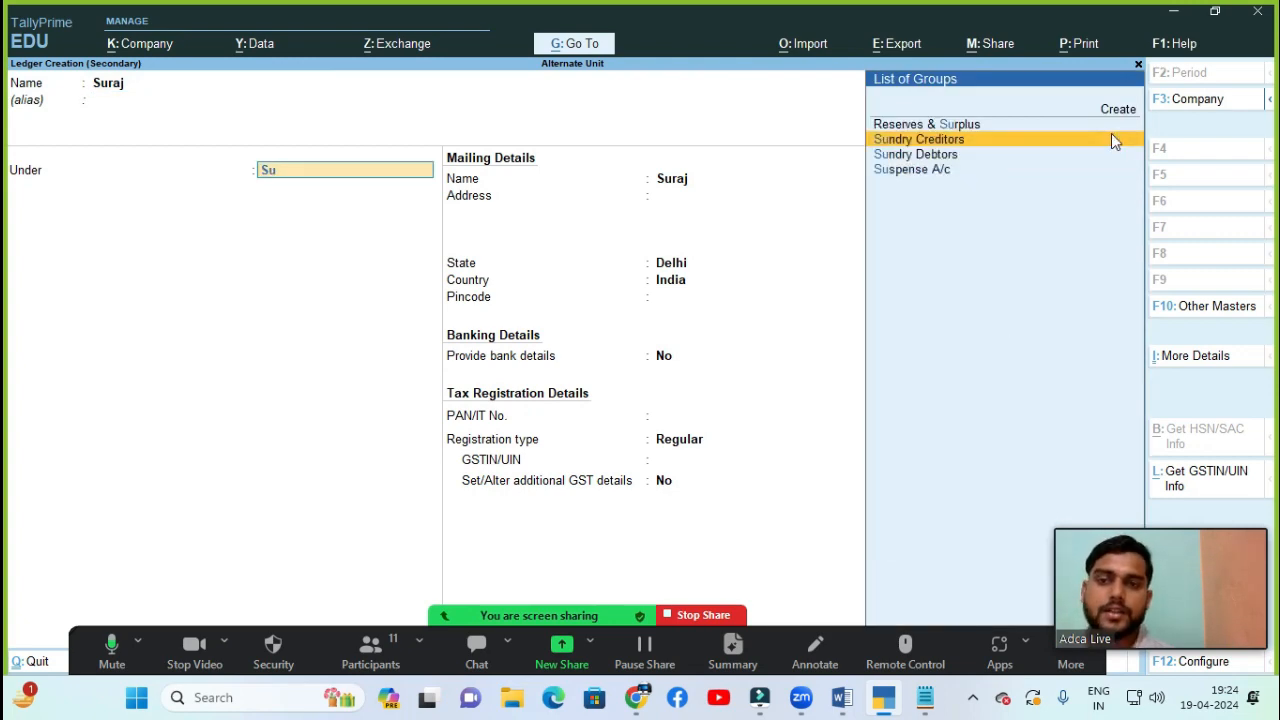
key("Return")
key("ctrl+a")
- Use the new supplier ledger as the purchase's party account and accept the default party details
key("Return")
key("ctrl+a")
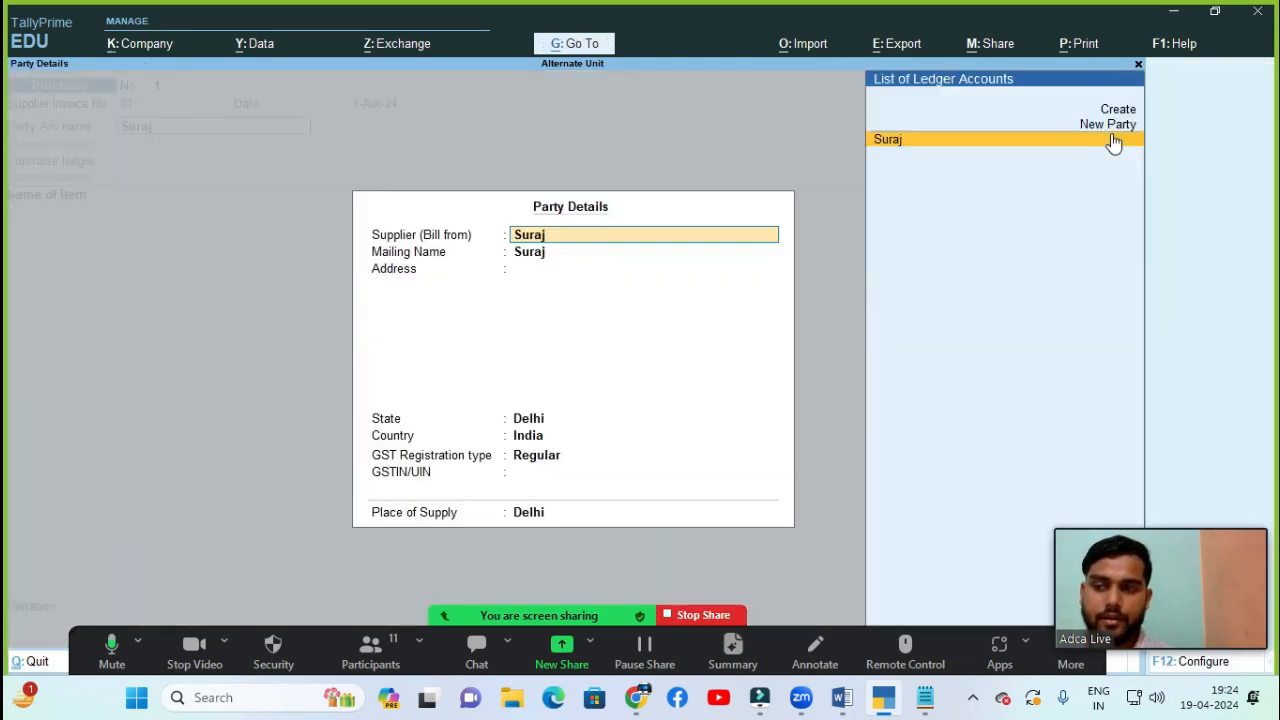
key("ctrl+a")
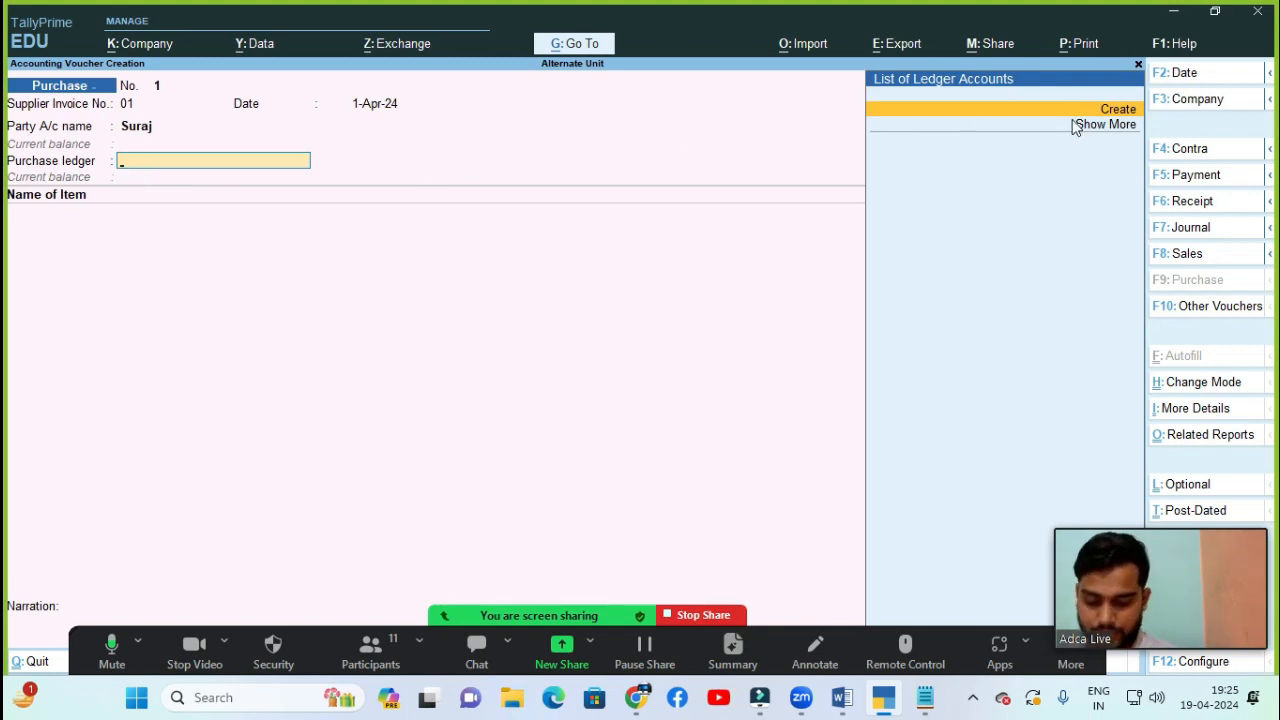
- Create a Purchase A/c ledger under the Purchase Accounts group and save it as the voucher's purchase ledger
key("Return")
type("Purchase A")
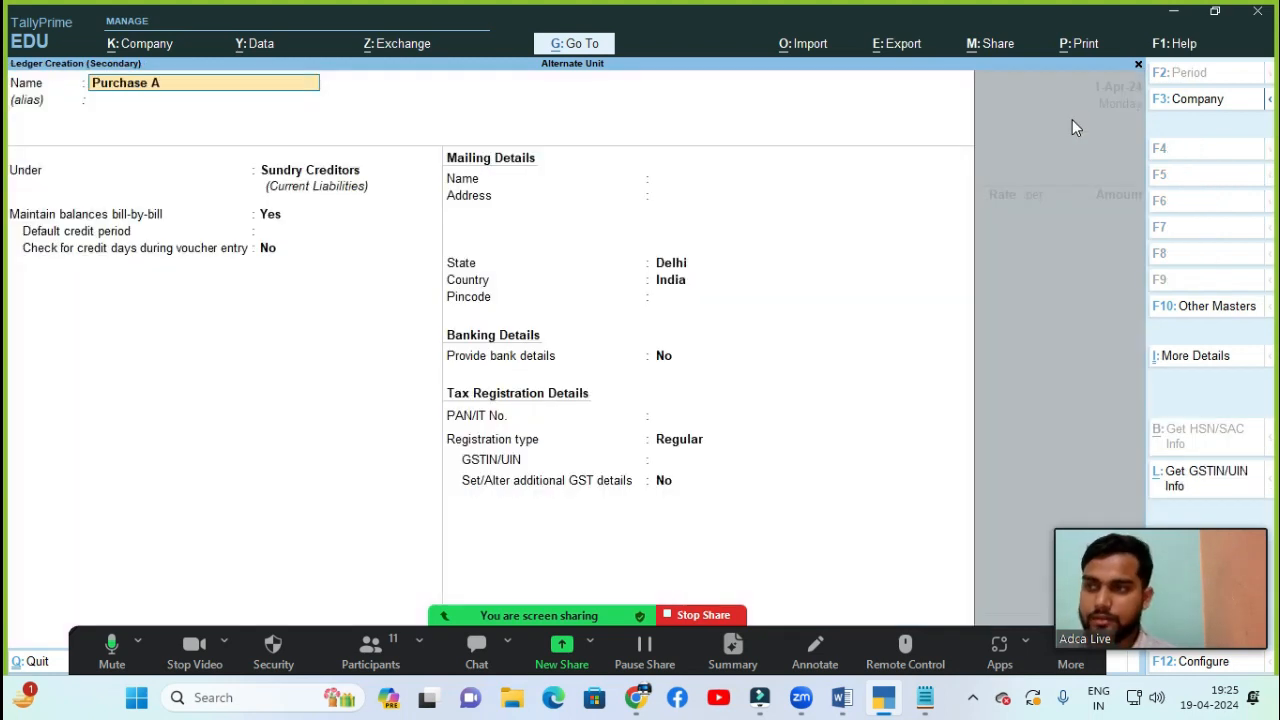
type("/c")
key("Return")
type("Pu")
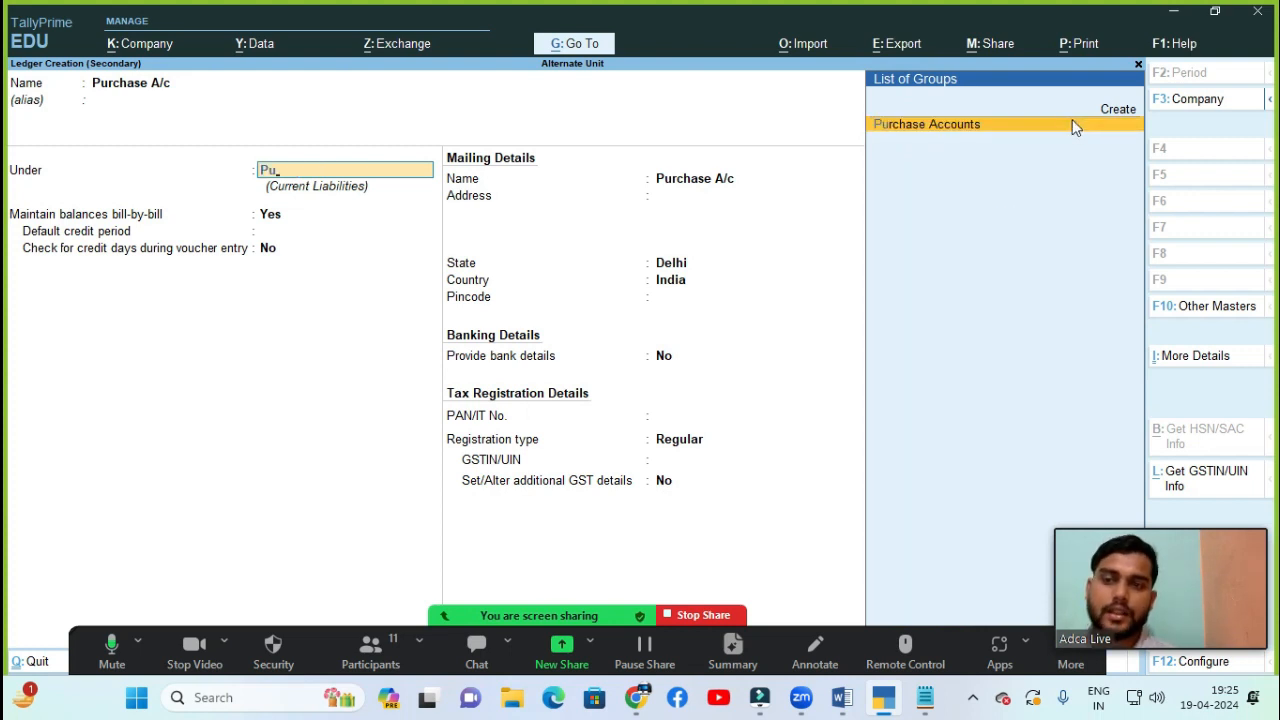
key("Return")
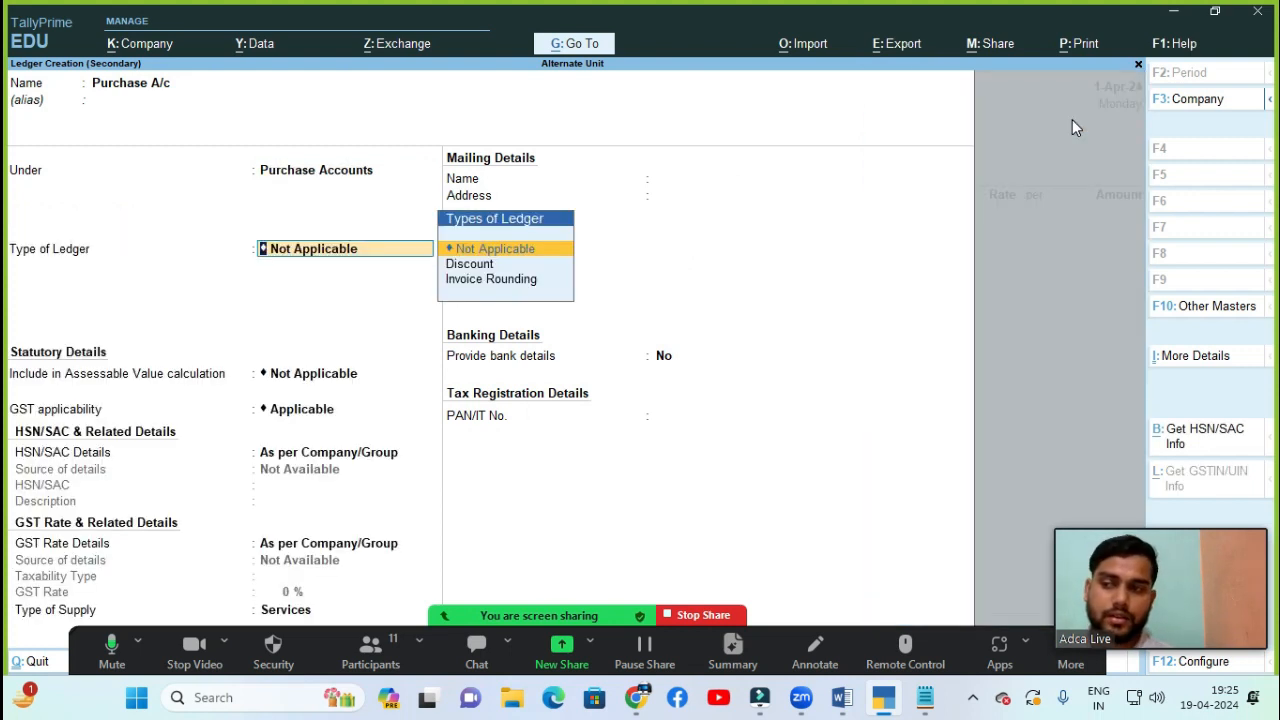
key("Return")
key("ctrl+a")
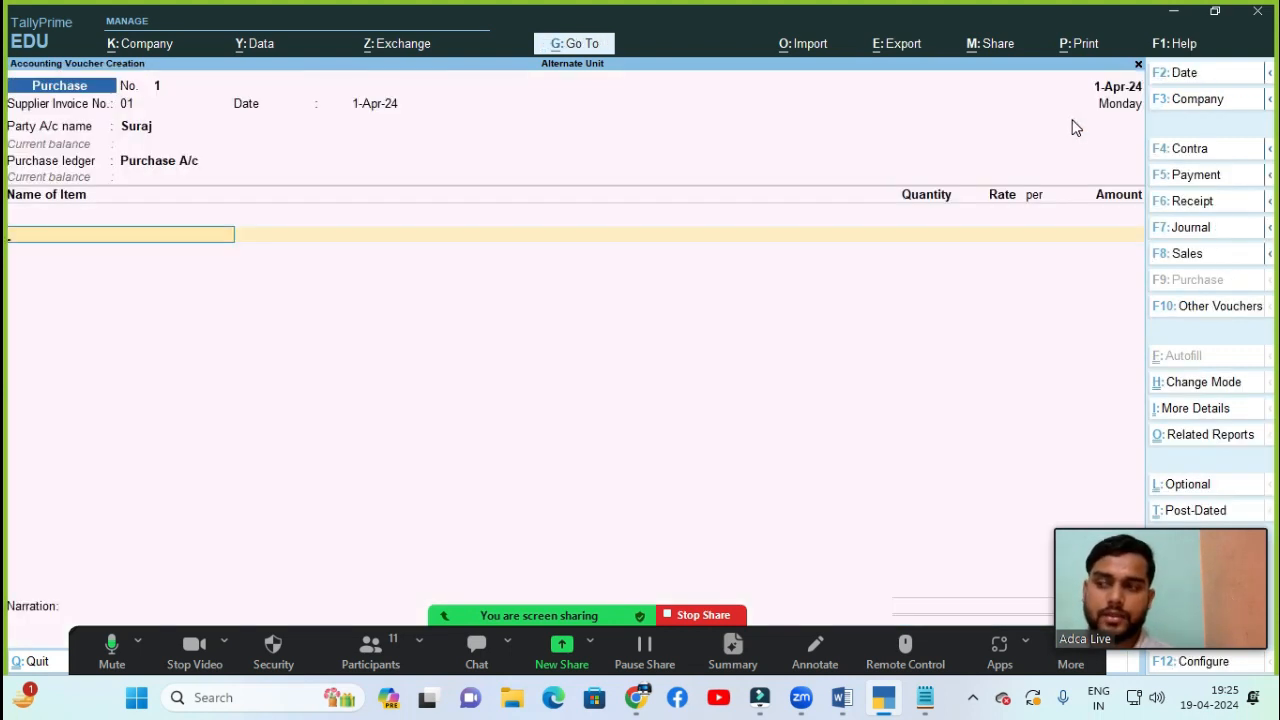
- Add the T-Shirt stock item to the purchase voucher with a quantity of 100 pcs
key("Down")
key("Down")
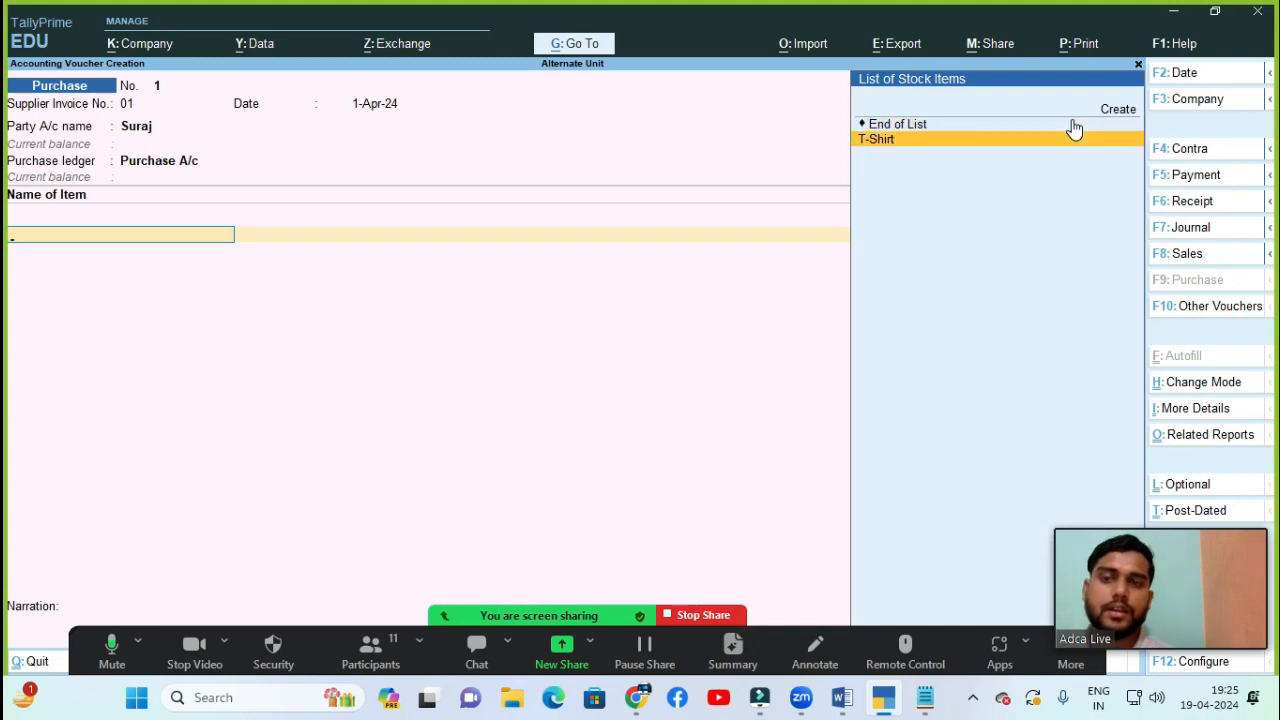
key("Return")
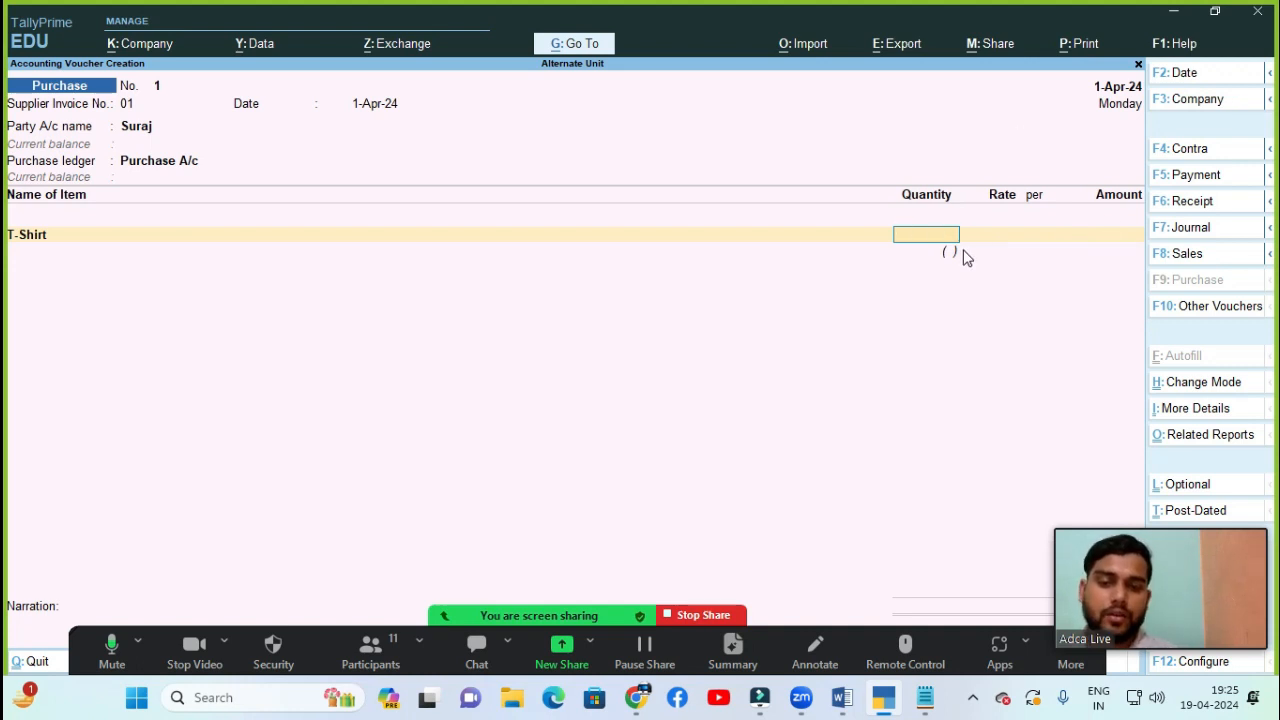
type("100")
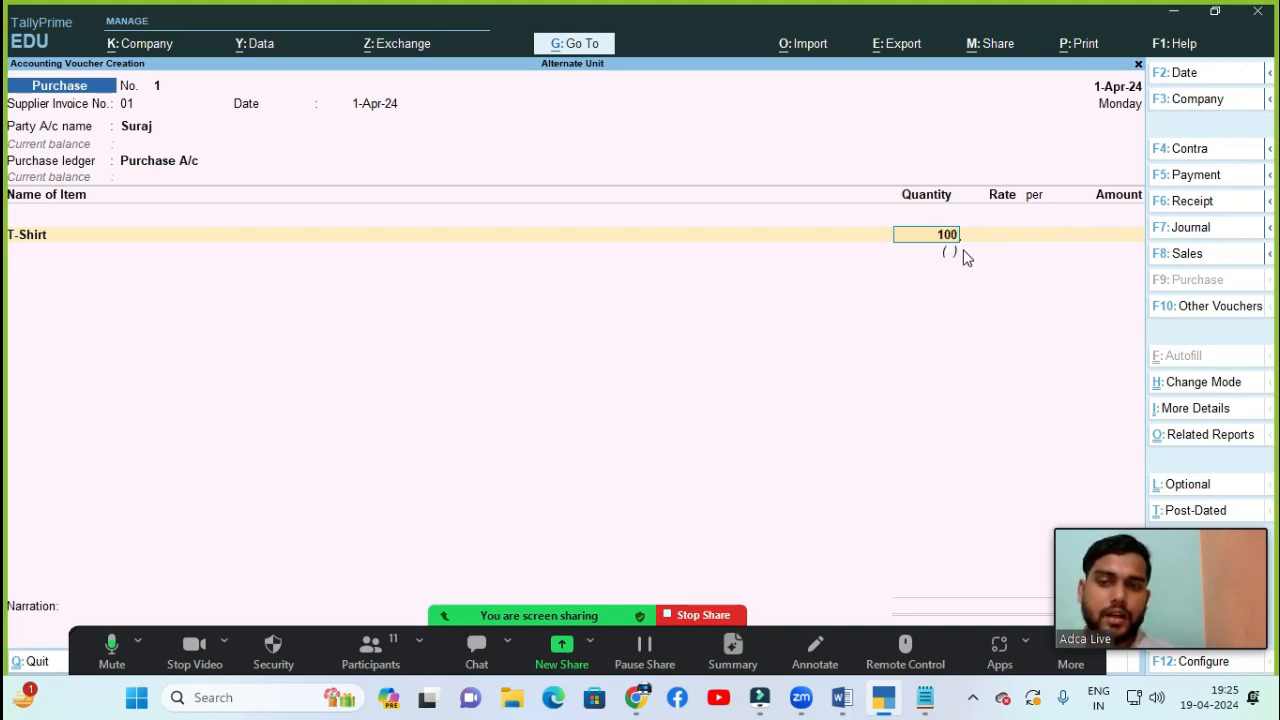
key("Return")
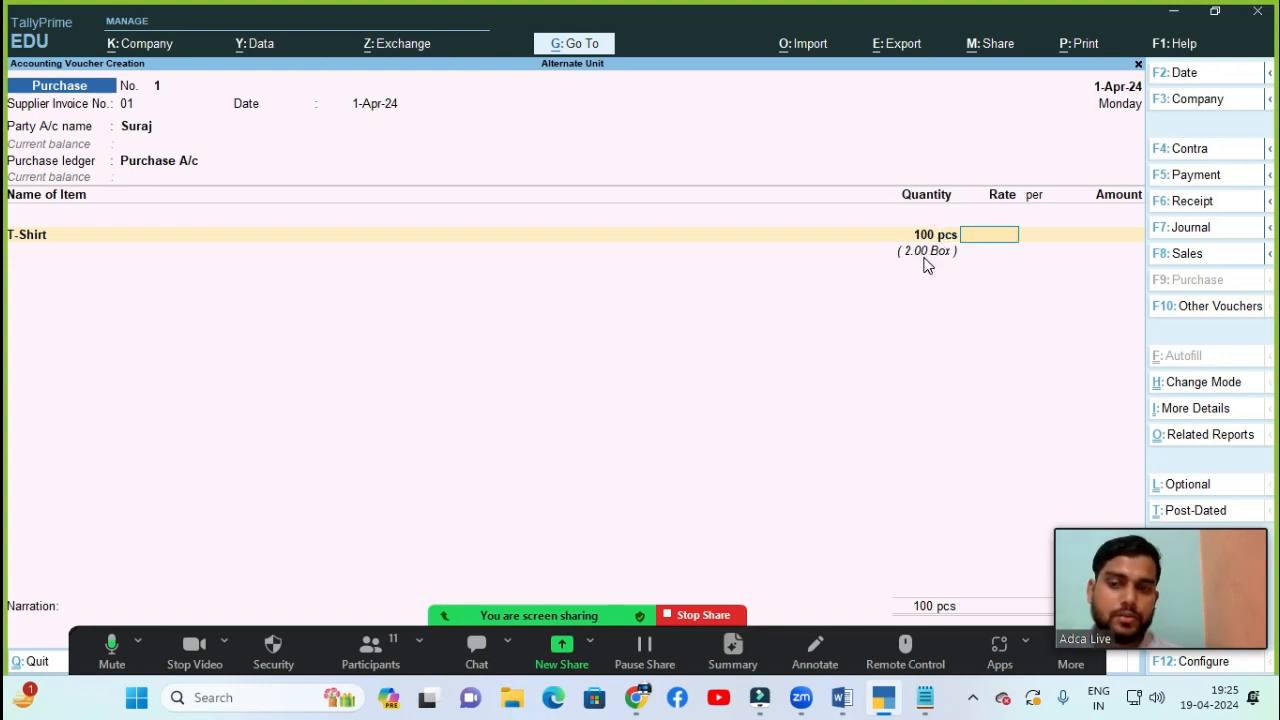
- Change the T-Shirt quantity to 150 pcs
key("BackSpace")
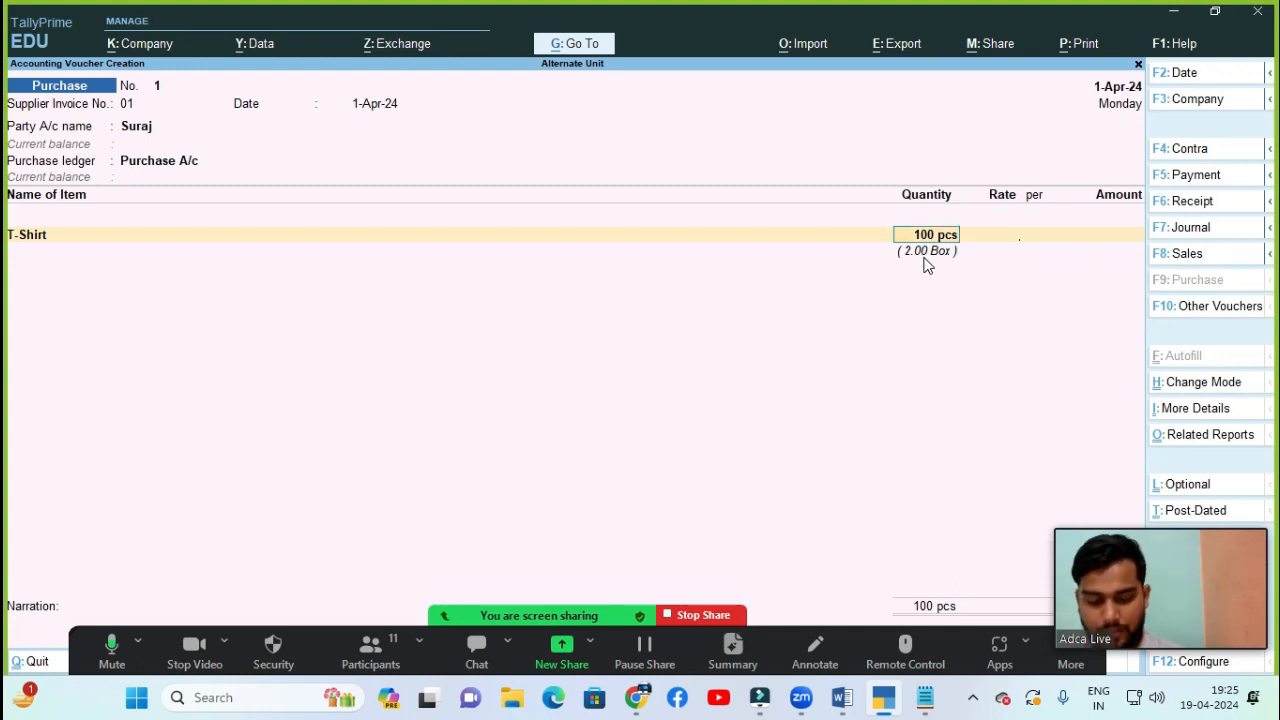
type("150")
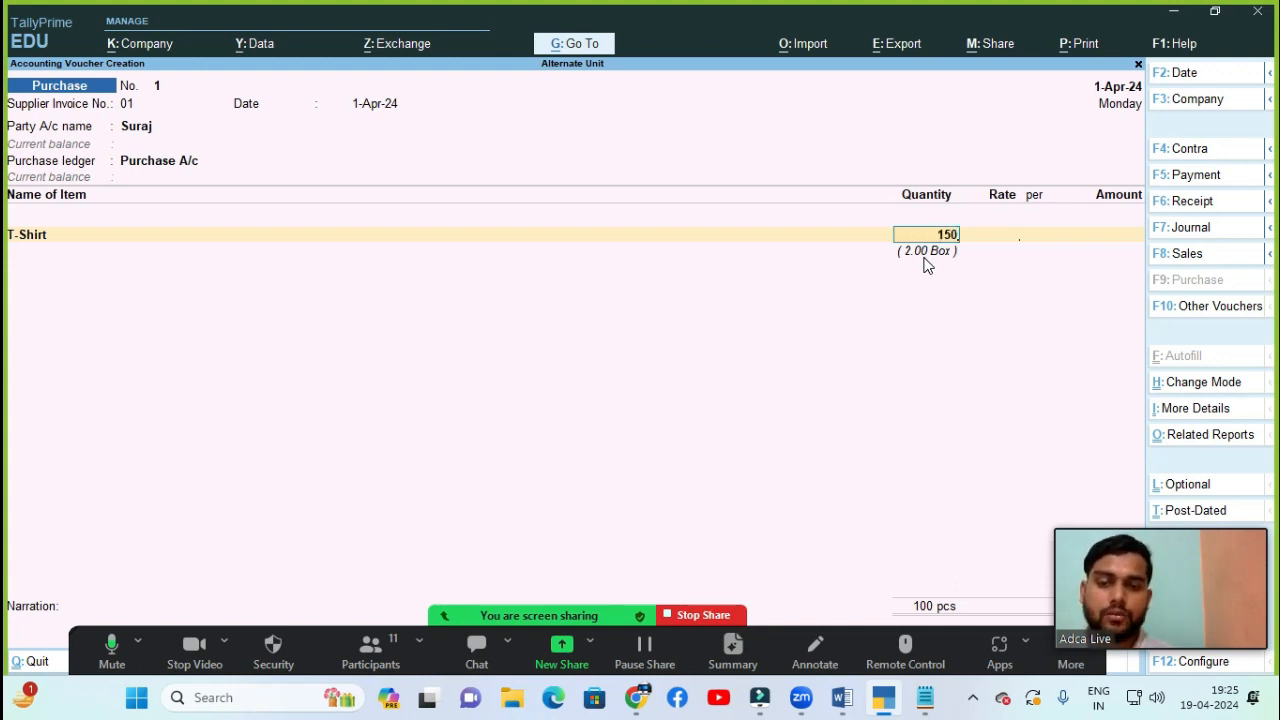
key("Return")
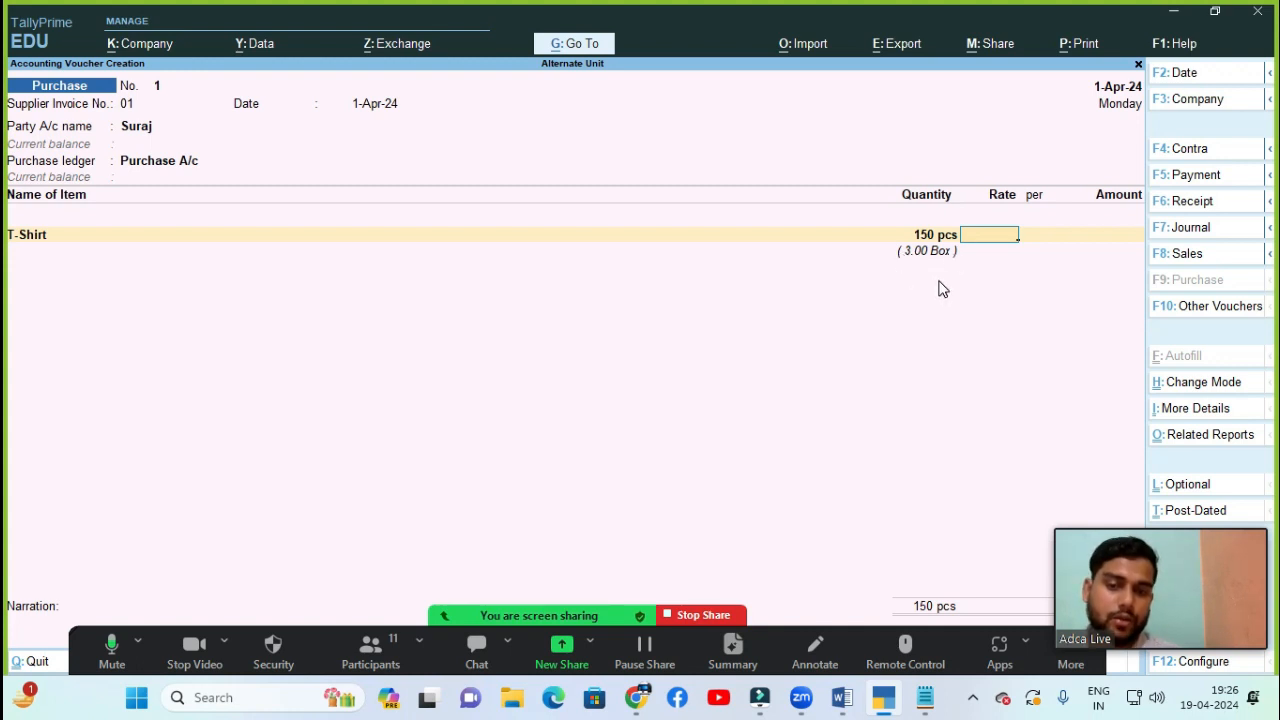
- Set the T-Shirt quantity to 450 pcs and its rate to 500 per pcs
key("shift+Tab")
type("450")
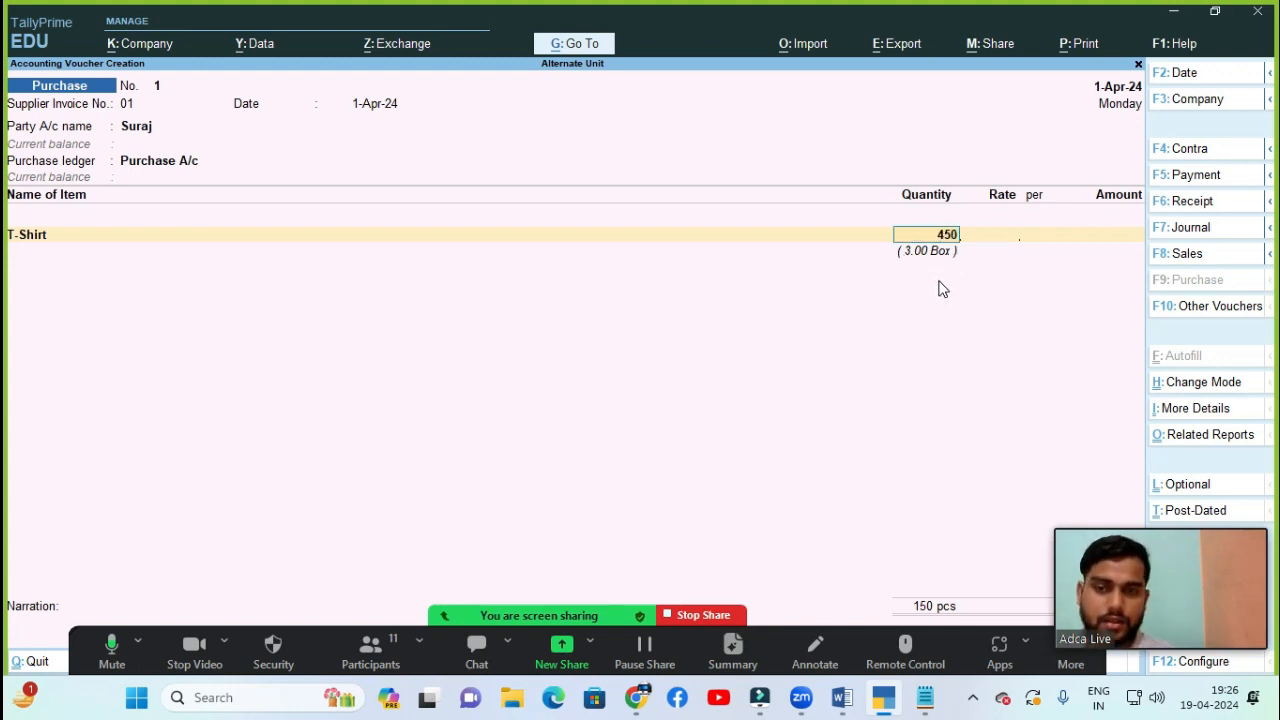
key("Return")
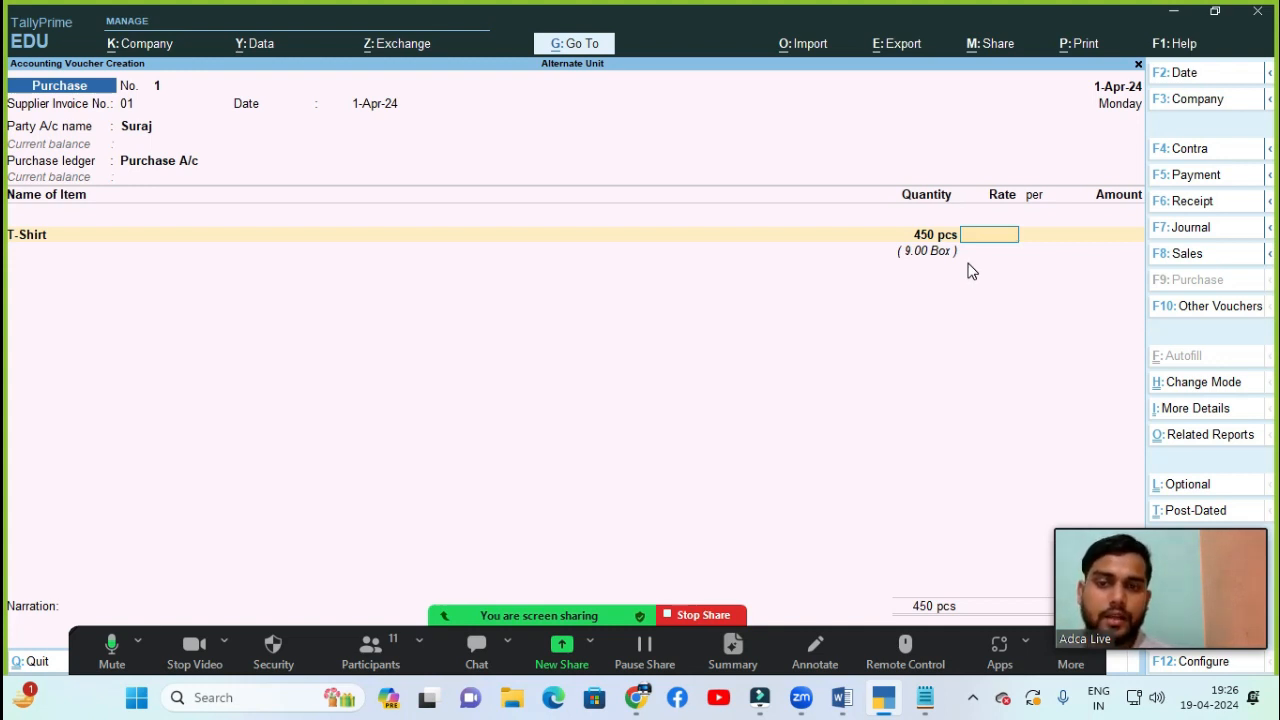
type("500")
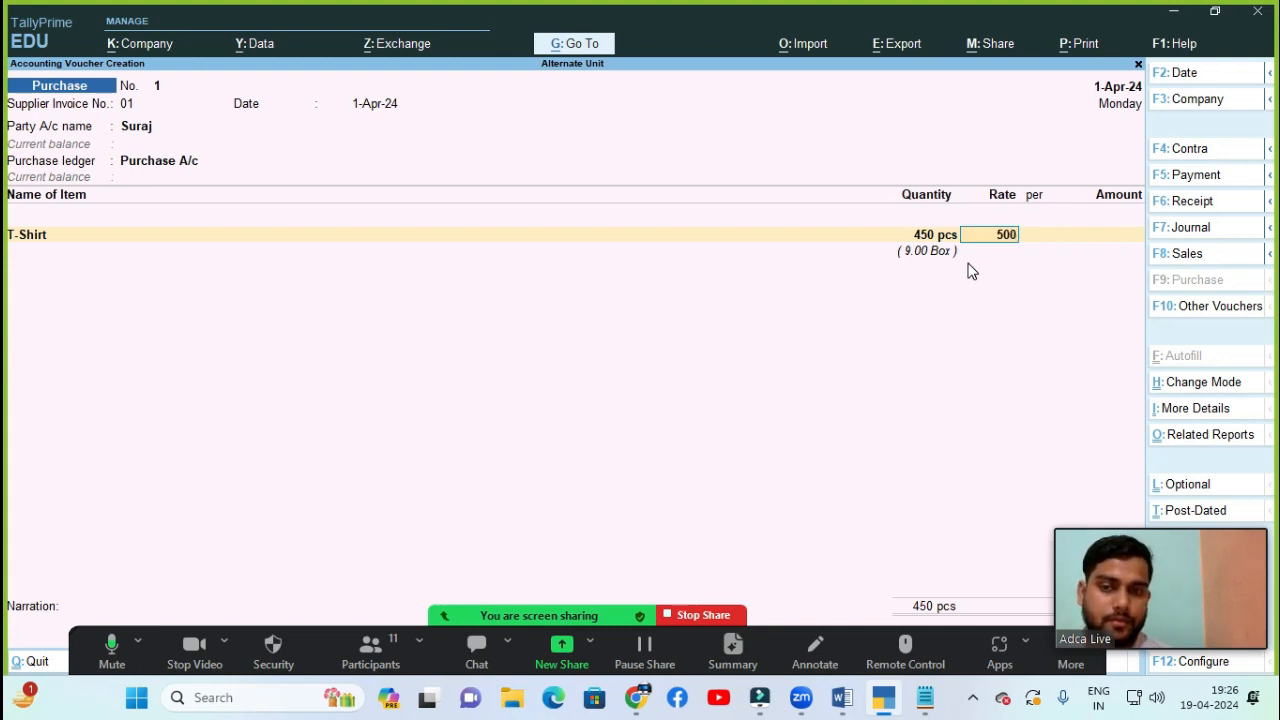
key("Return")
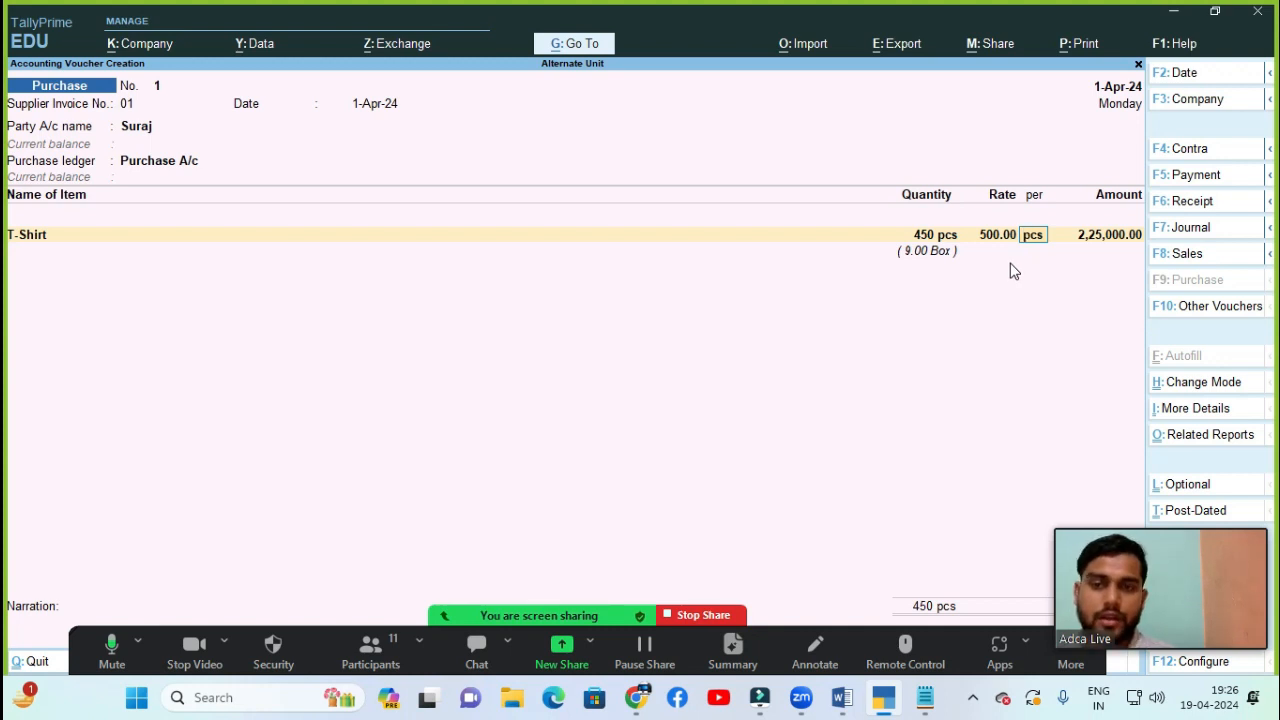
- Change the T-Shirt rate to 1,500 and its rate unit to Box
key("BackSpace")
type("1500")
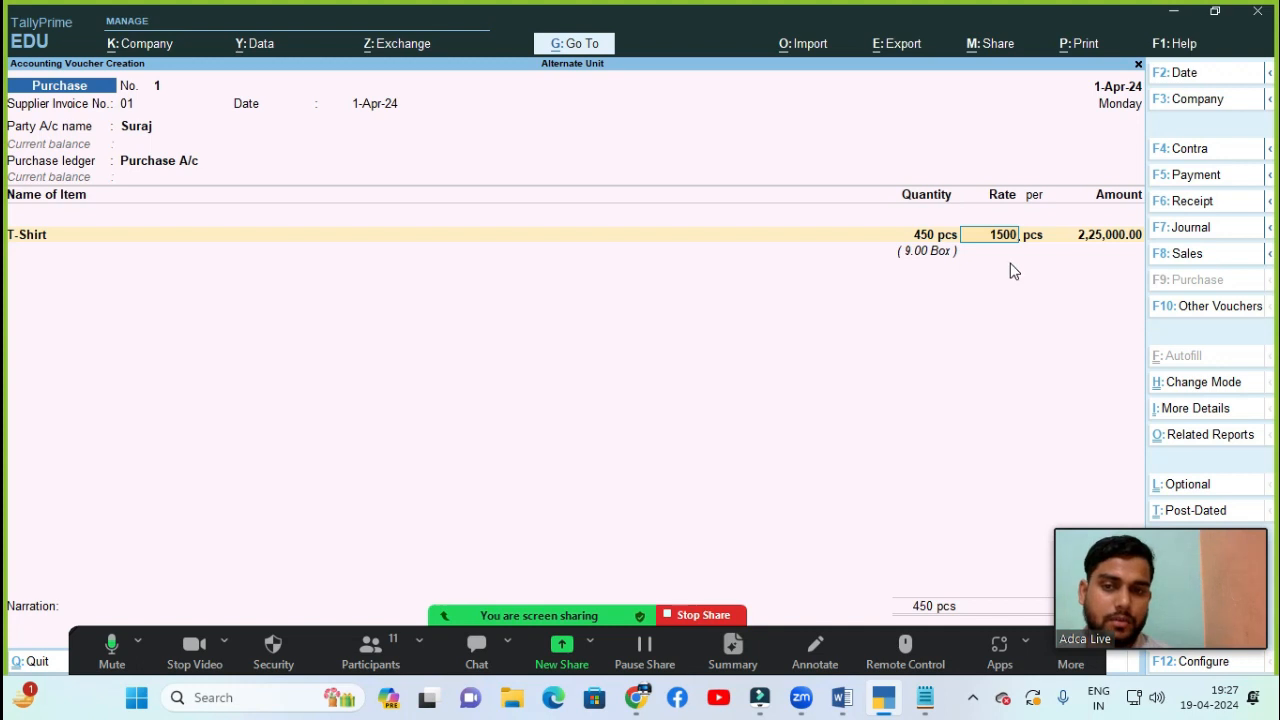
key("Return")
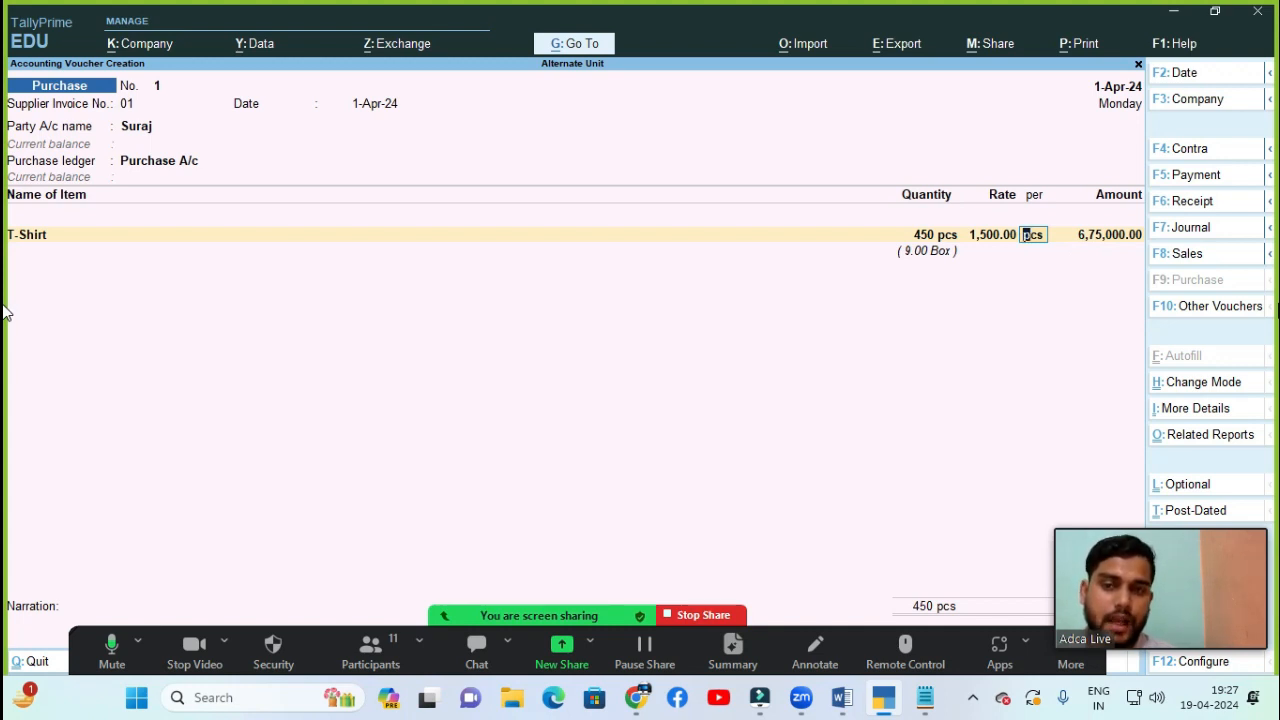
key("BackSpace")
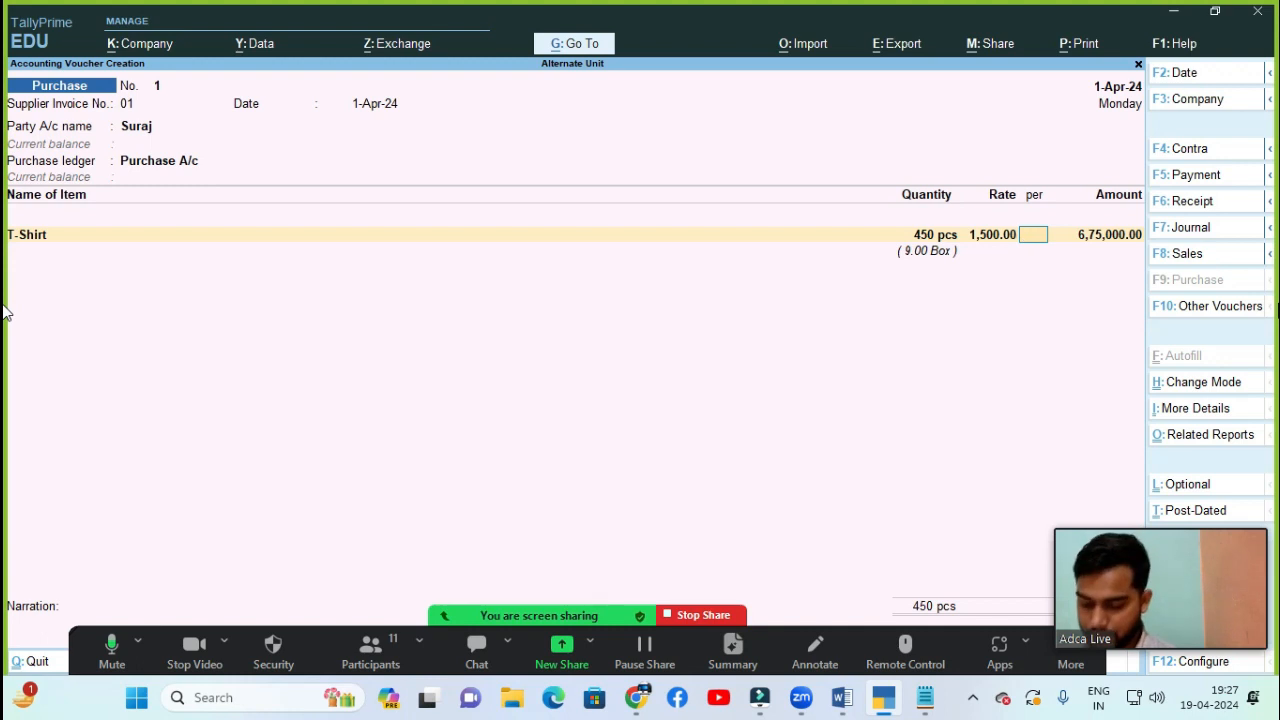
type("BOx")
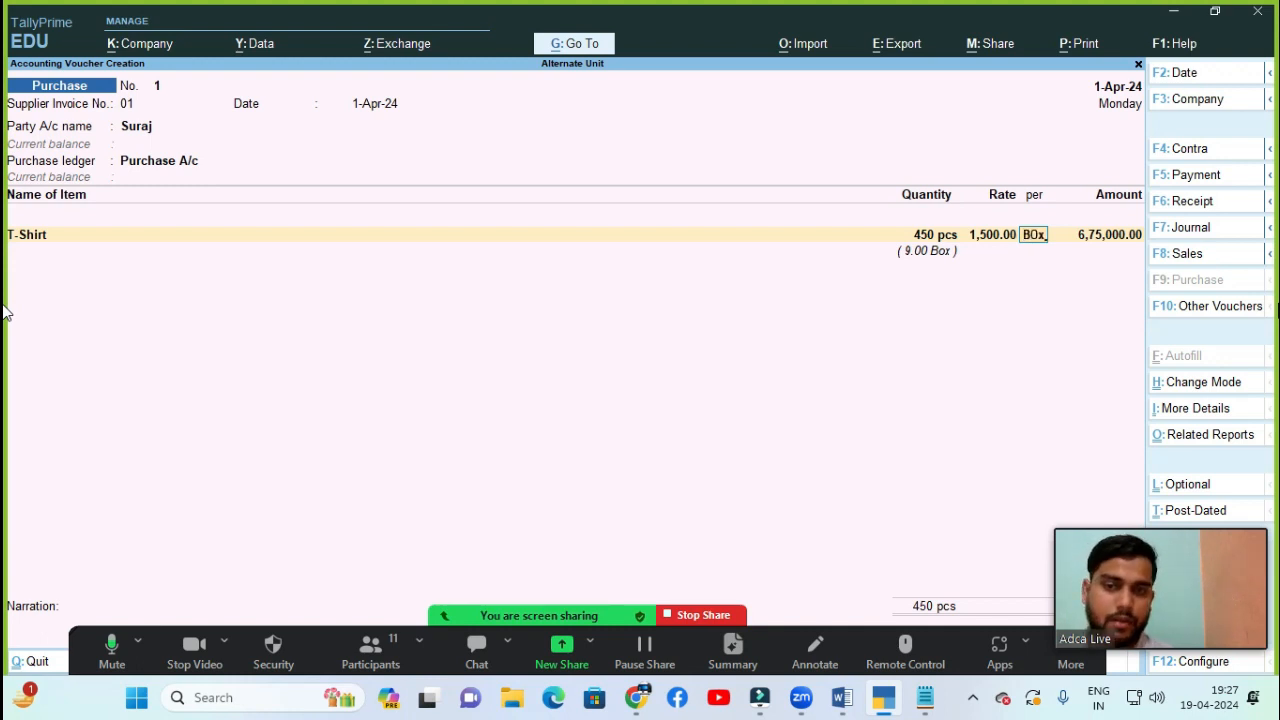
key("Return")
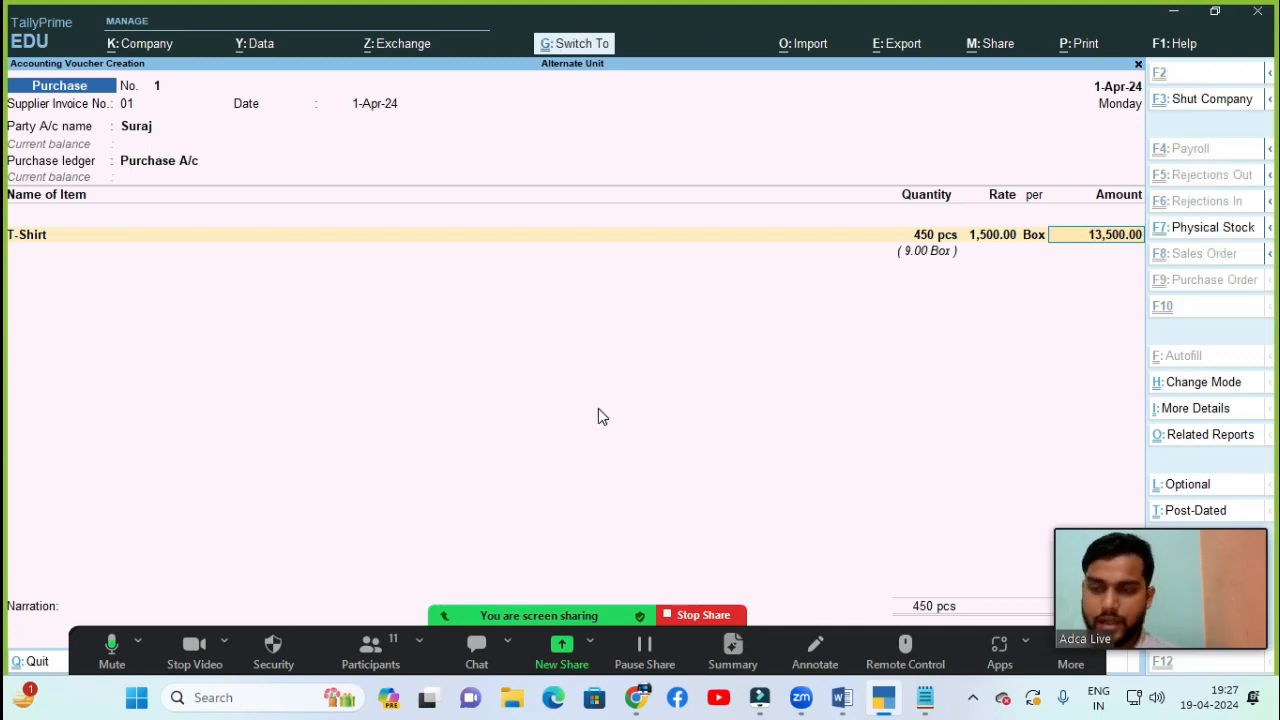
- Check the T-Shirt amount by computing 1500*9 in the built-in calculator, and return to the voucher
key("ctrl+n")
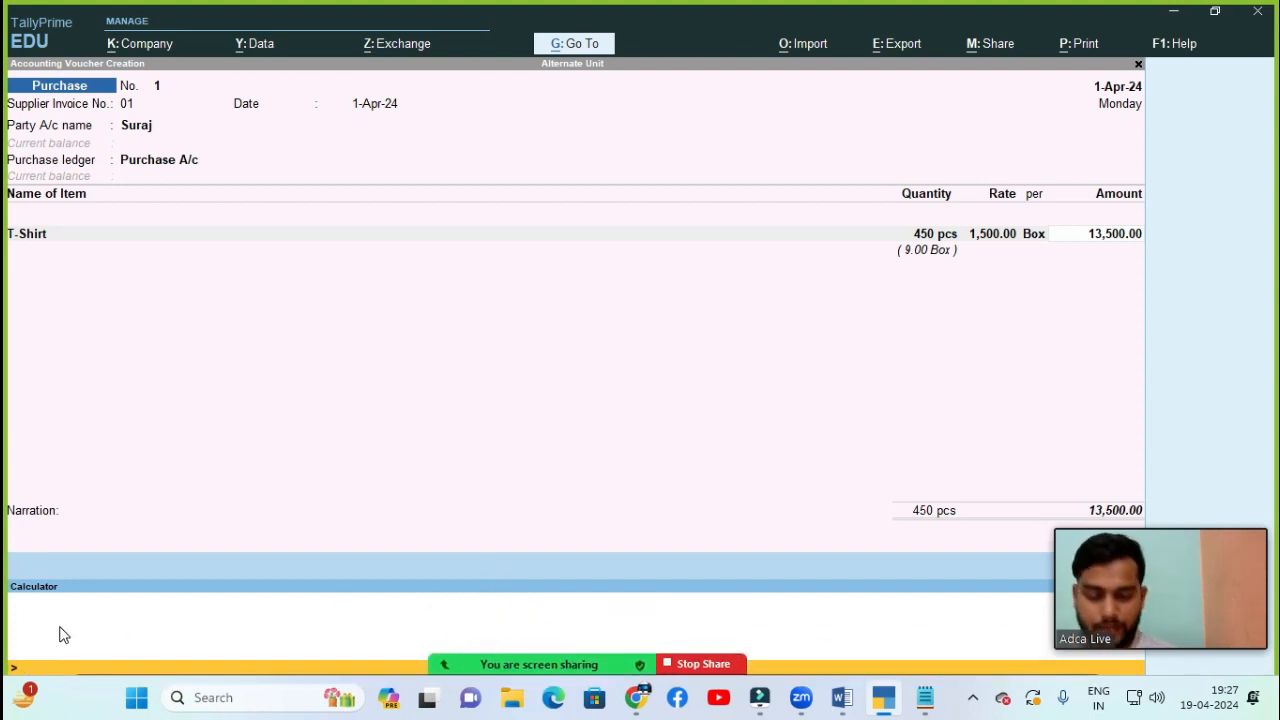
type("500")
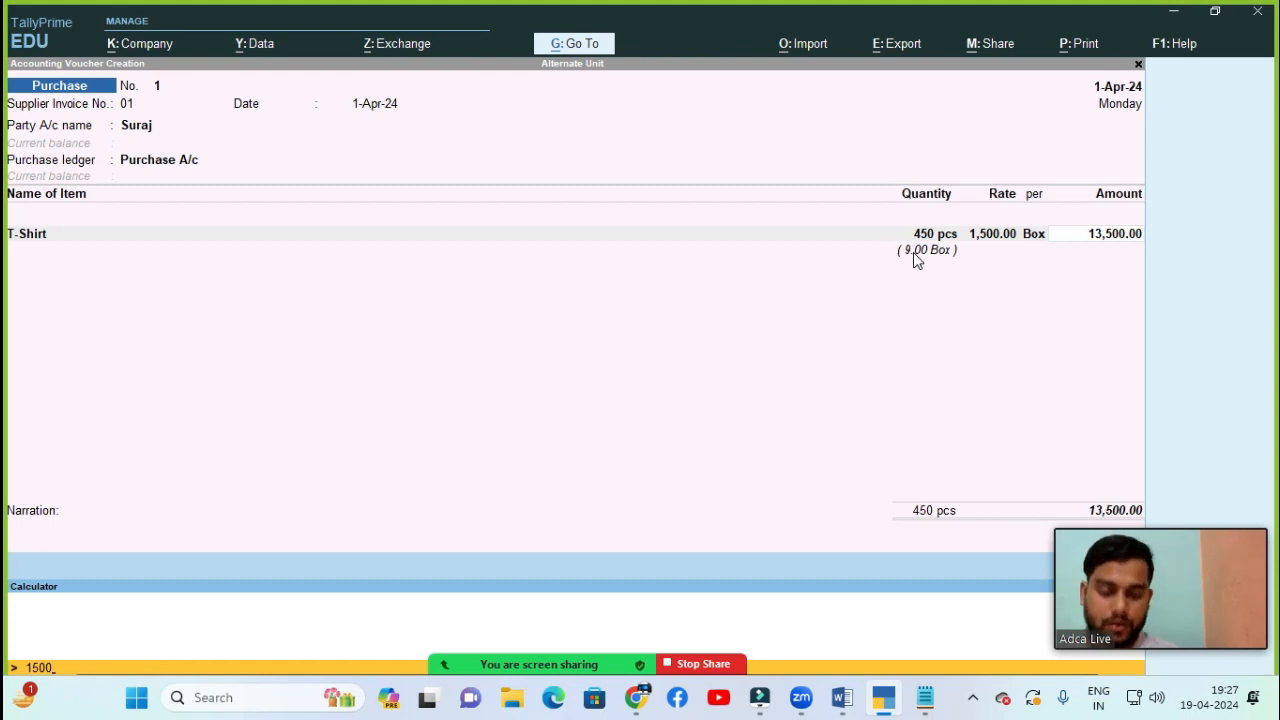
type("9")
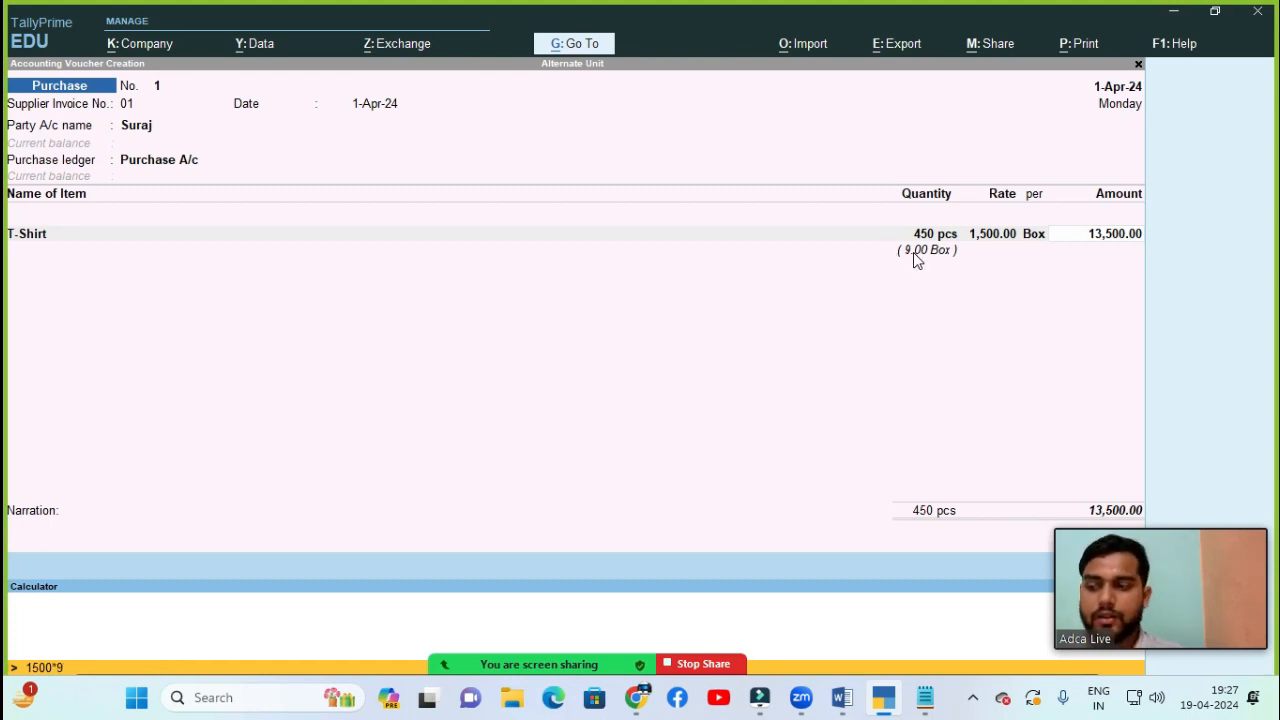
key("Return")
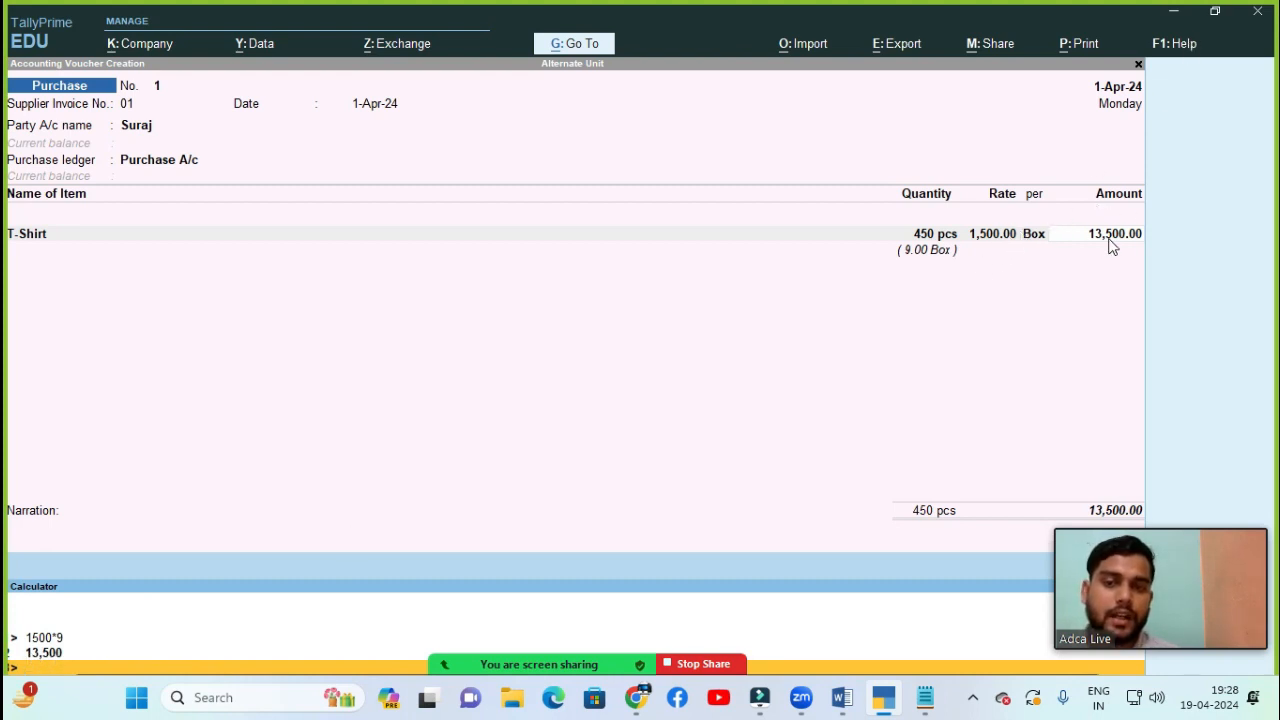
key("ctrl")
key("ctrl+m")
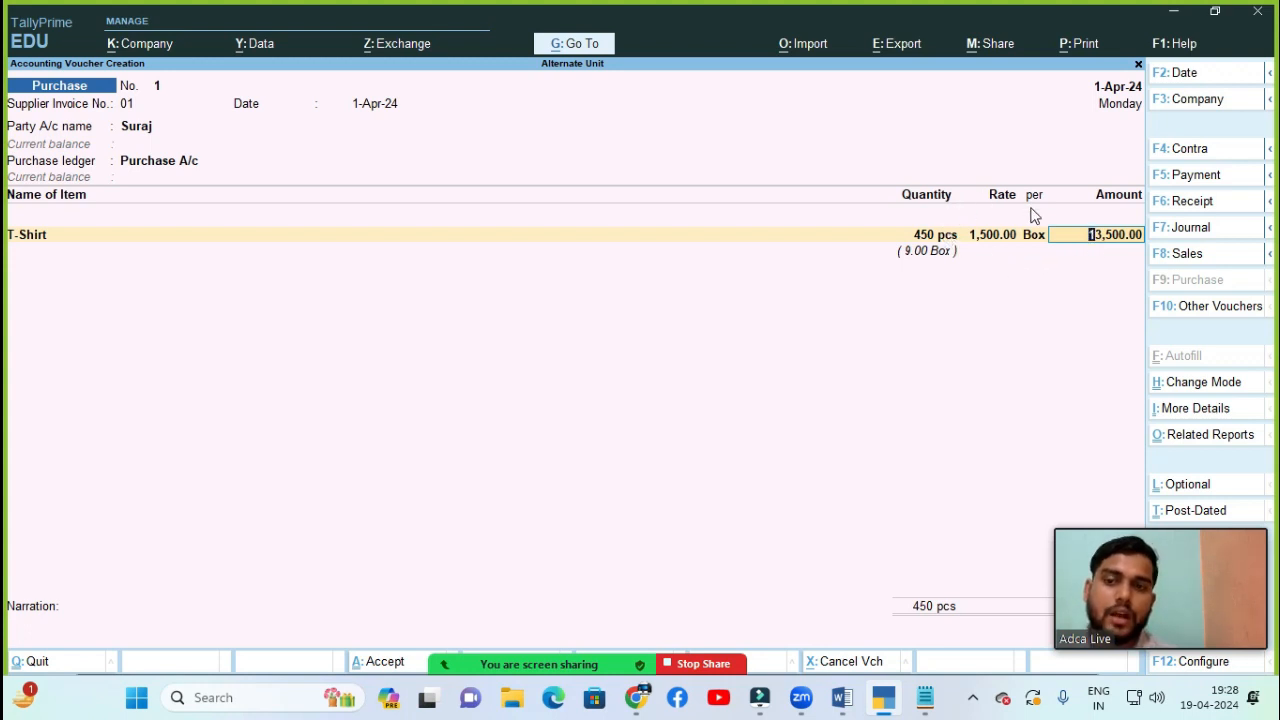
- Accept the T-Shirt line amount, end the item list, and save the purchase voucher
key("Return")
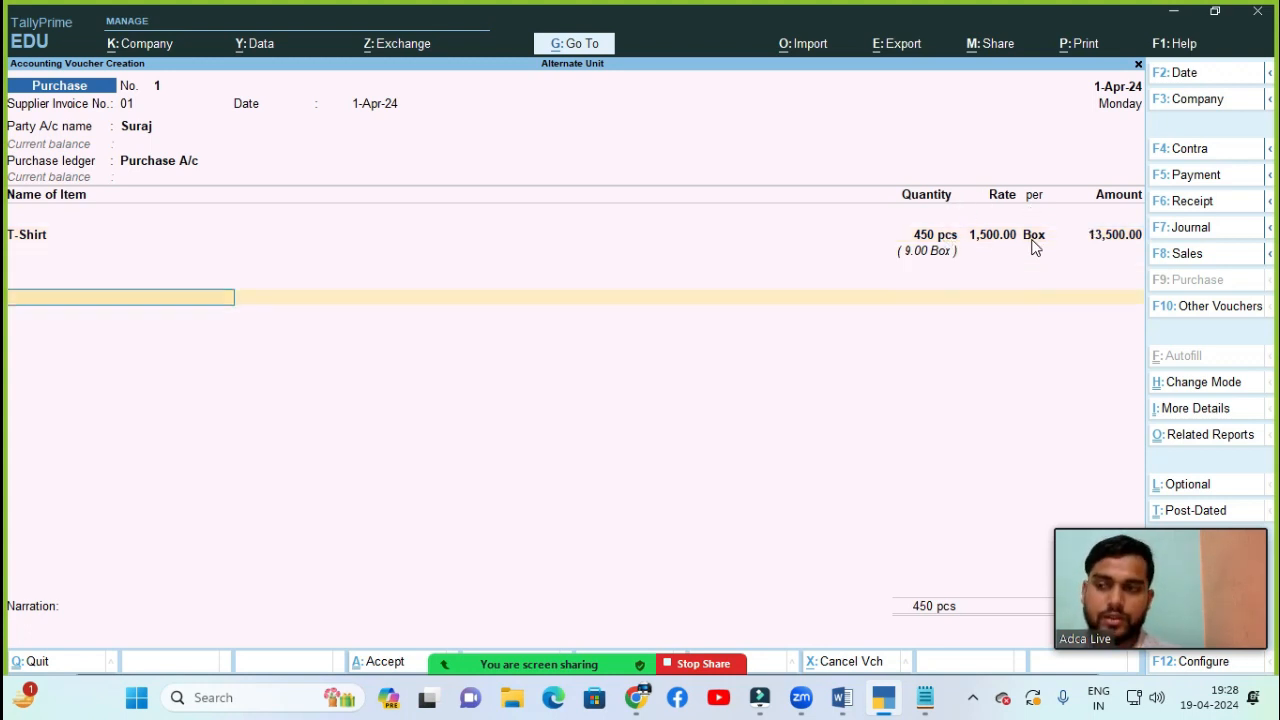
key("Return")
key("Return")
key("Return")
key("Return")
key("Return")
key("Return")
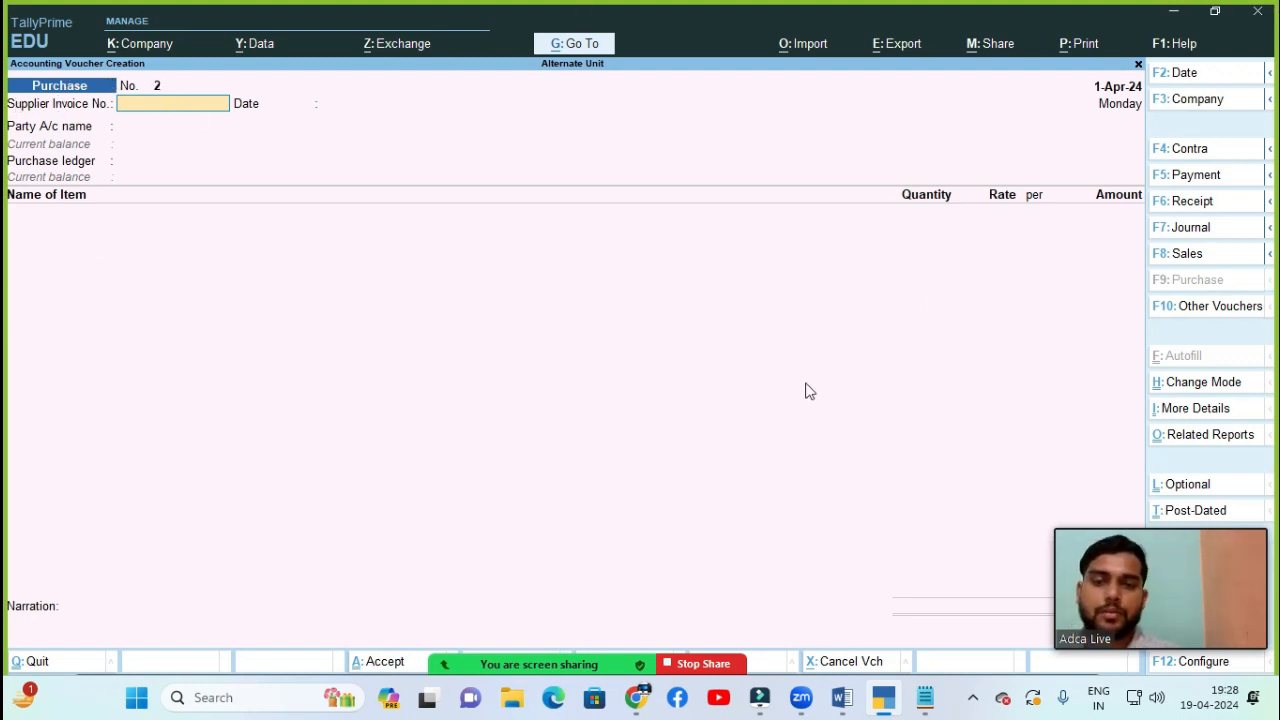
- In a Sales voucher, create the customer's ledger under Sundry Debtors as the party account and accept the default dispatch and party details
left_click(1160, 256)
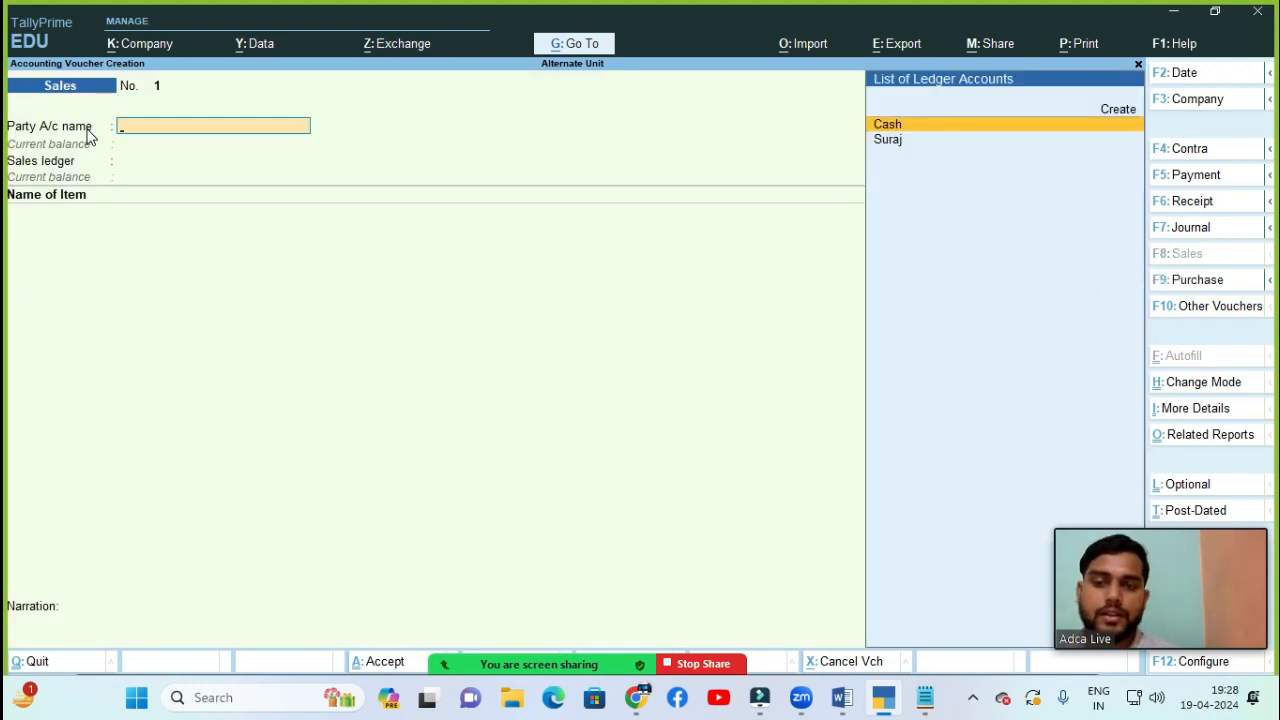
key("alt+c")
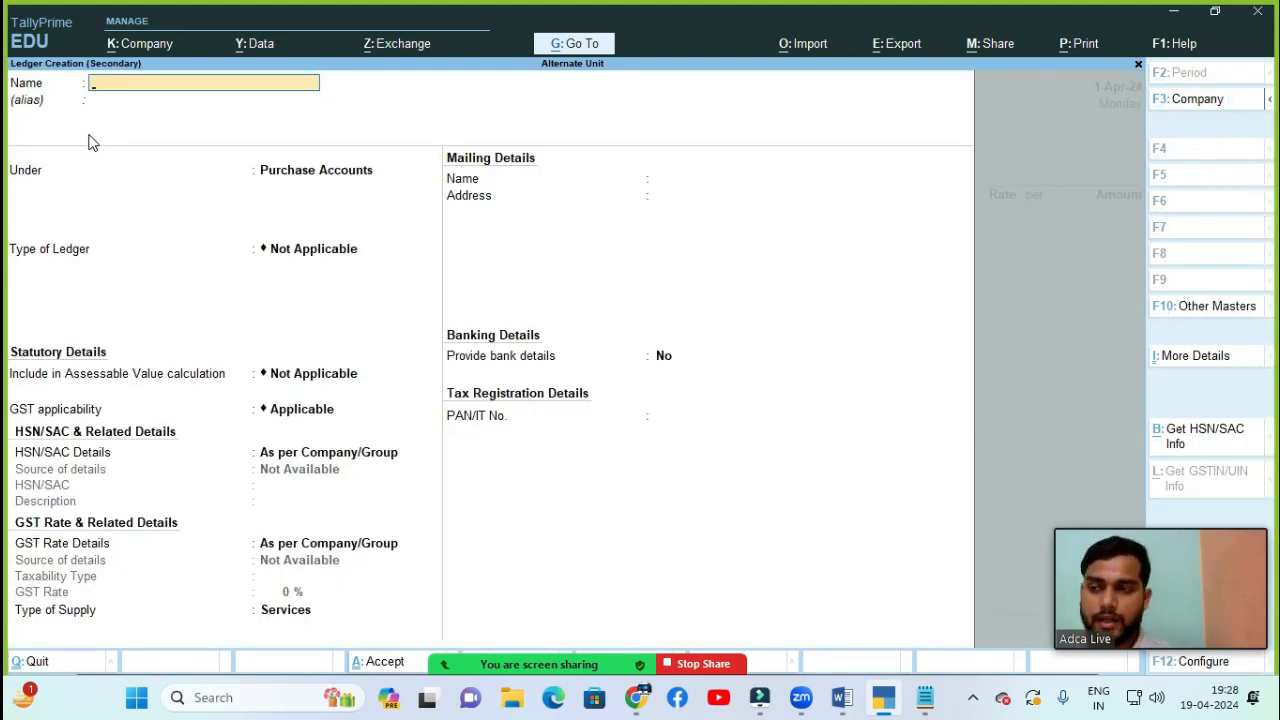
type("Amit")
key("Return")
key("Return")
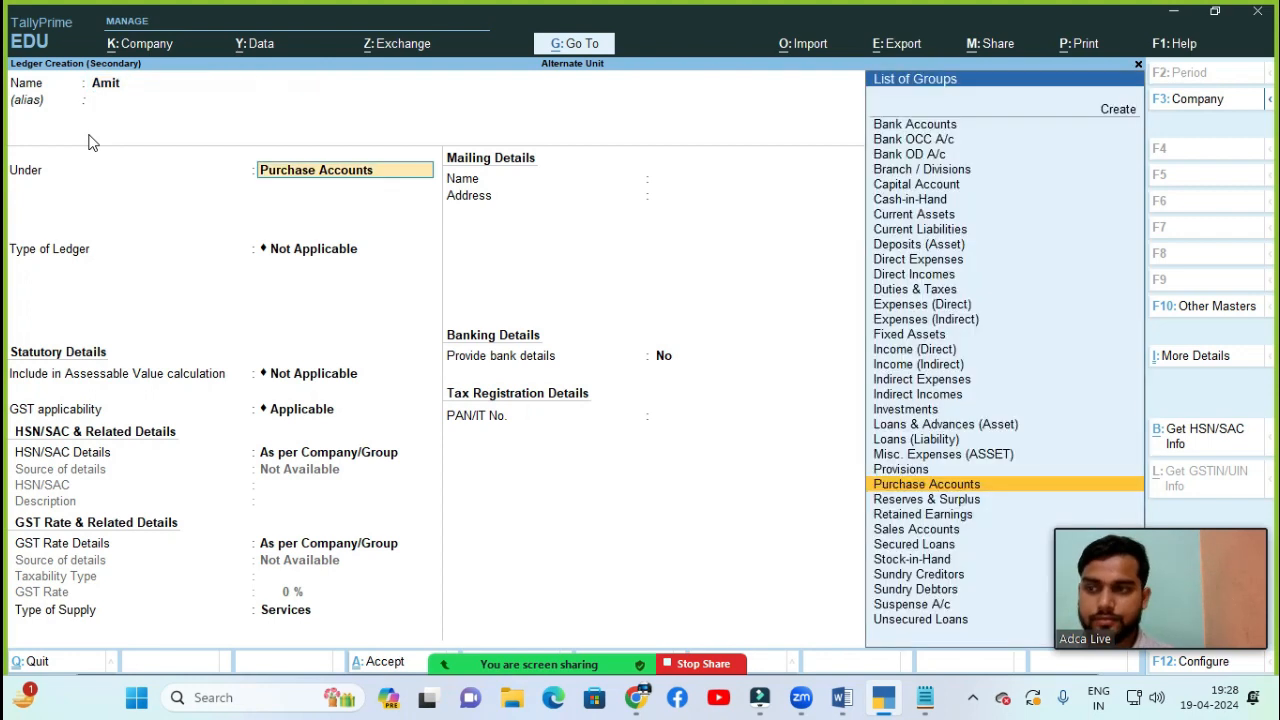
type("Su")
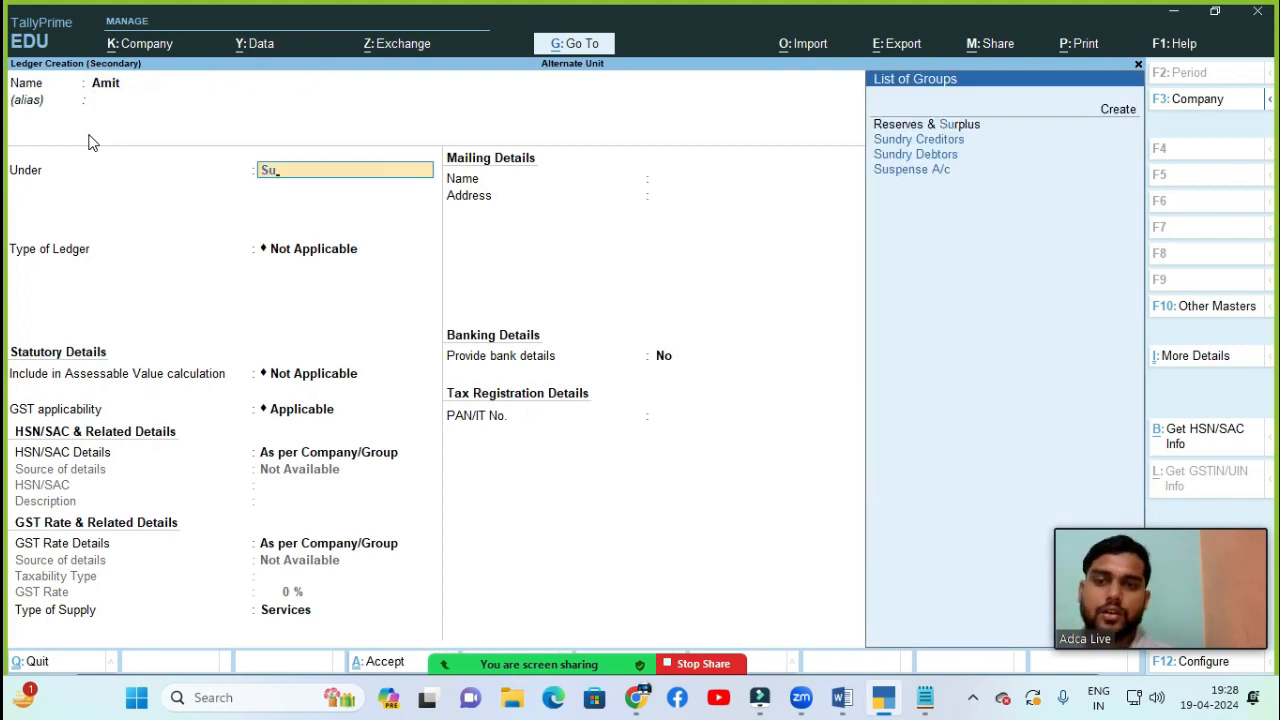
key("Down")
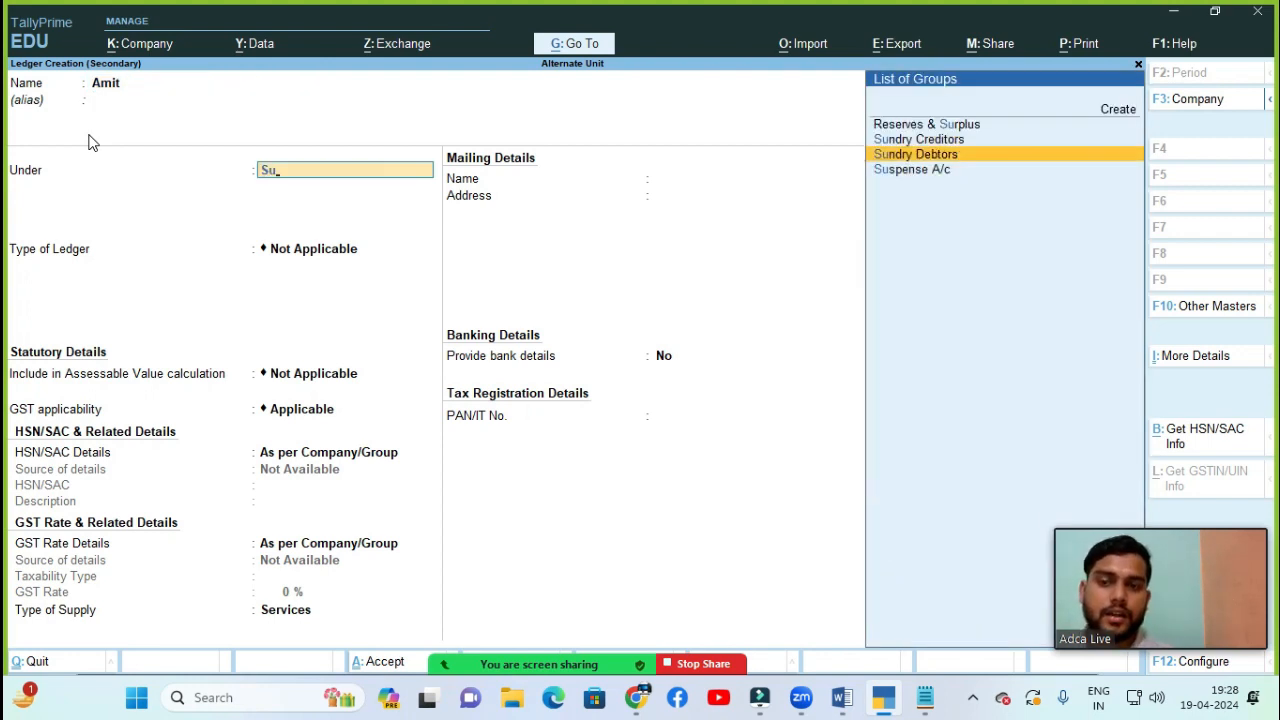
key("Return")
key("ctrl+a")
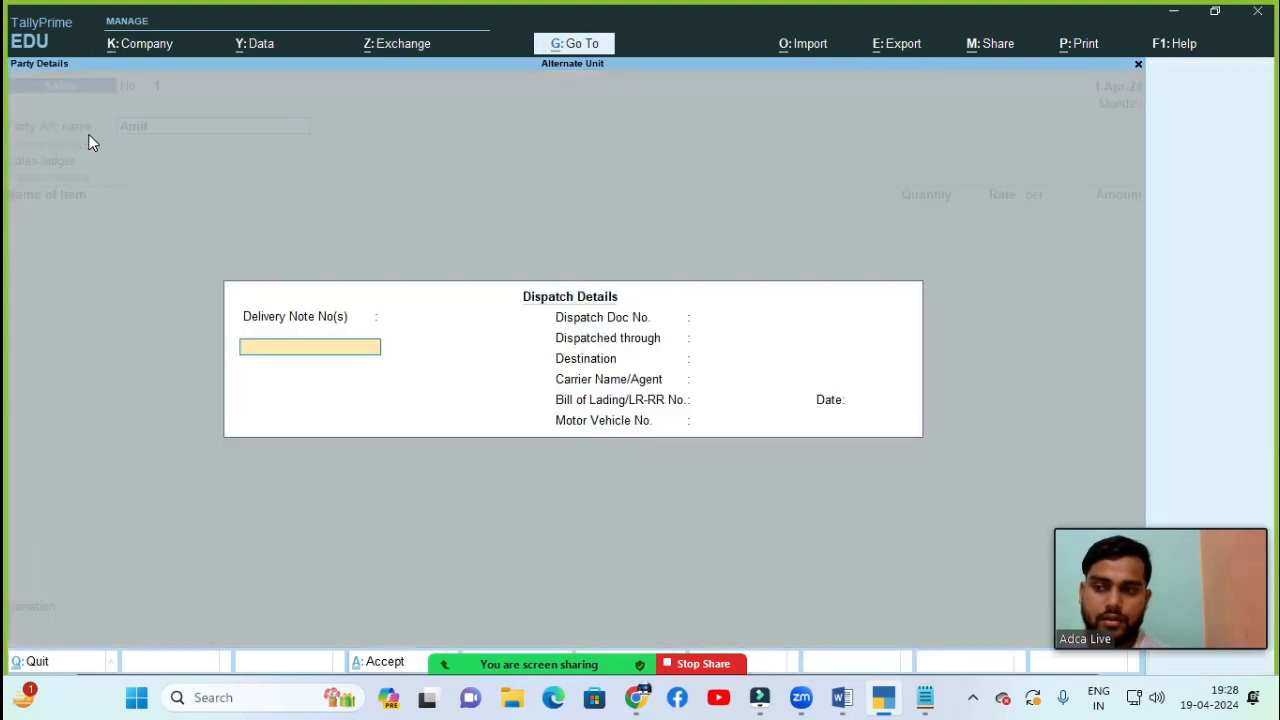
key("ctrl+a")
key("ctrl+a")
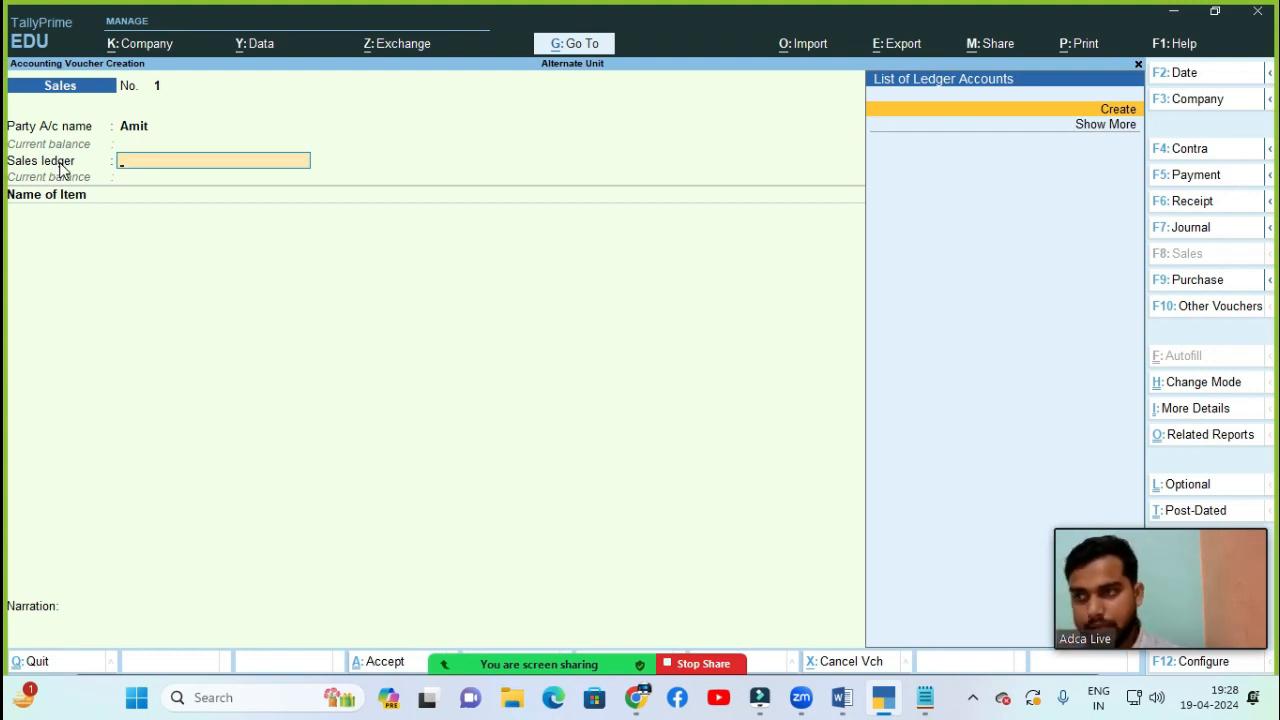
- Create the ledger Sale A/c under the Sales Accounts group and use it as the voucher's sales ledger
key("alt+c")
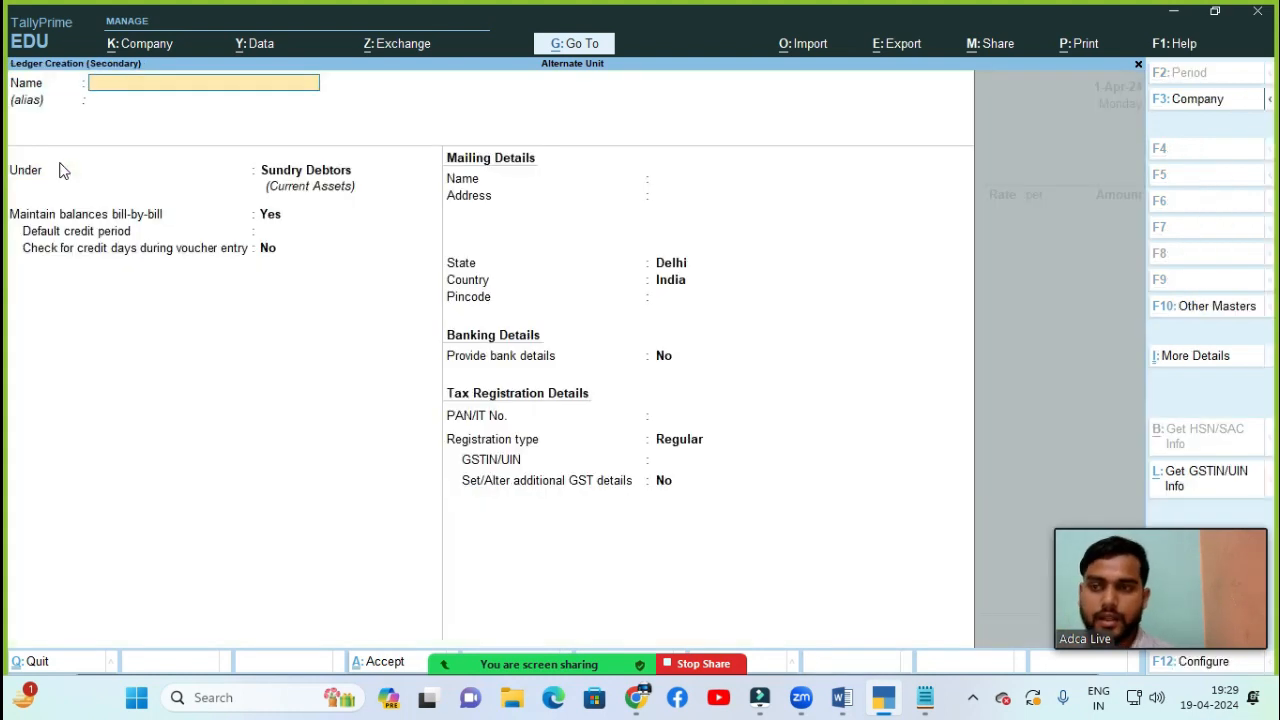
type("Sale A")
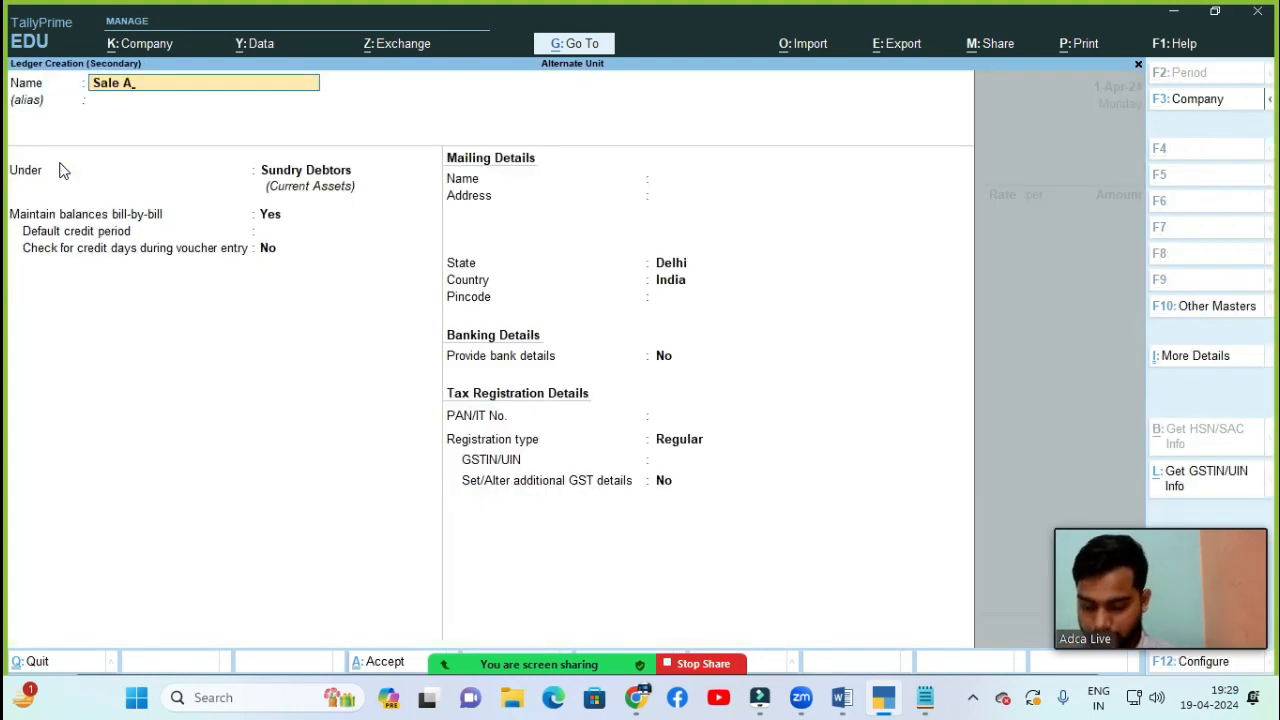
type("/c")
key("Return")
key("Return")
type("Sa")
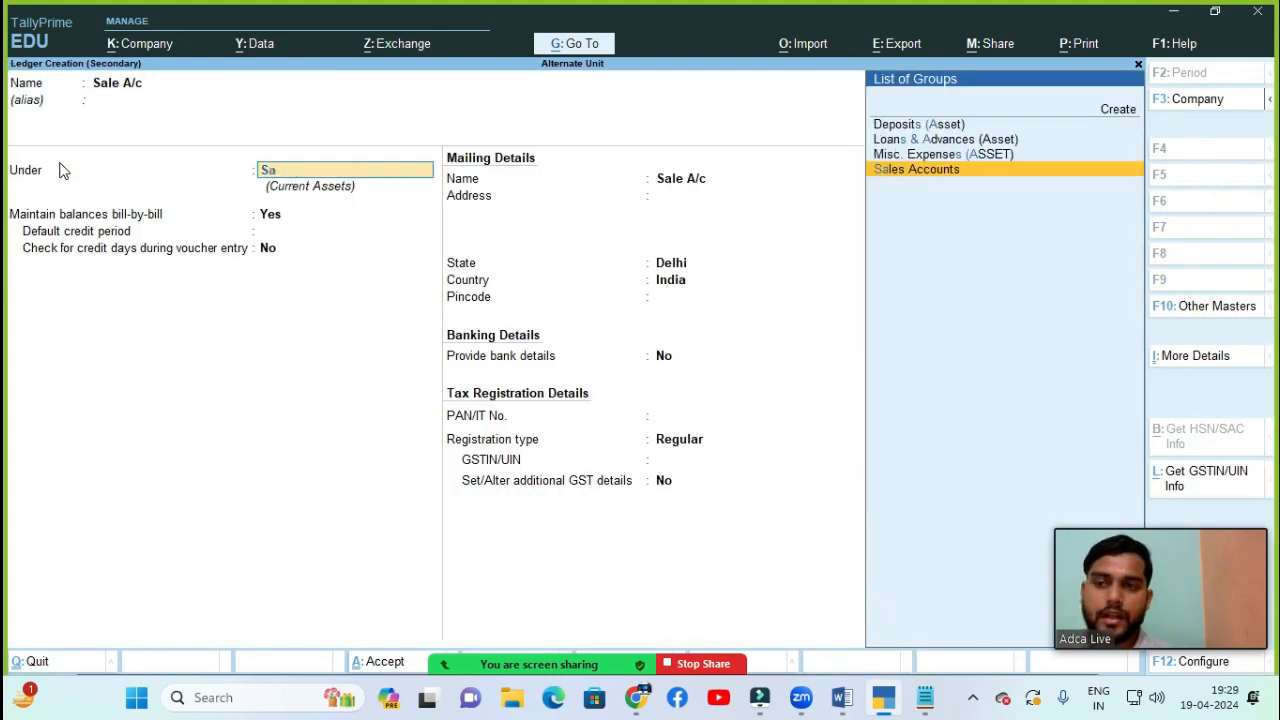
key("Return")
key("ctrl+a")
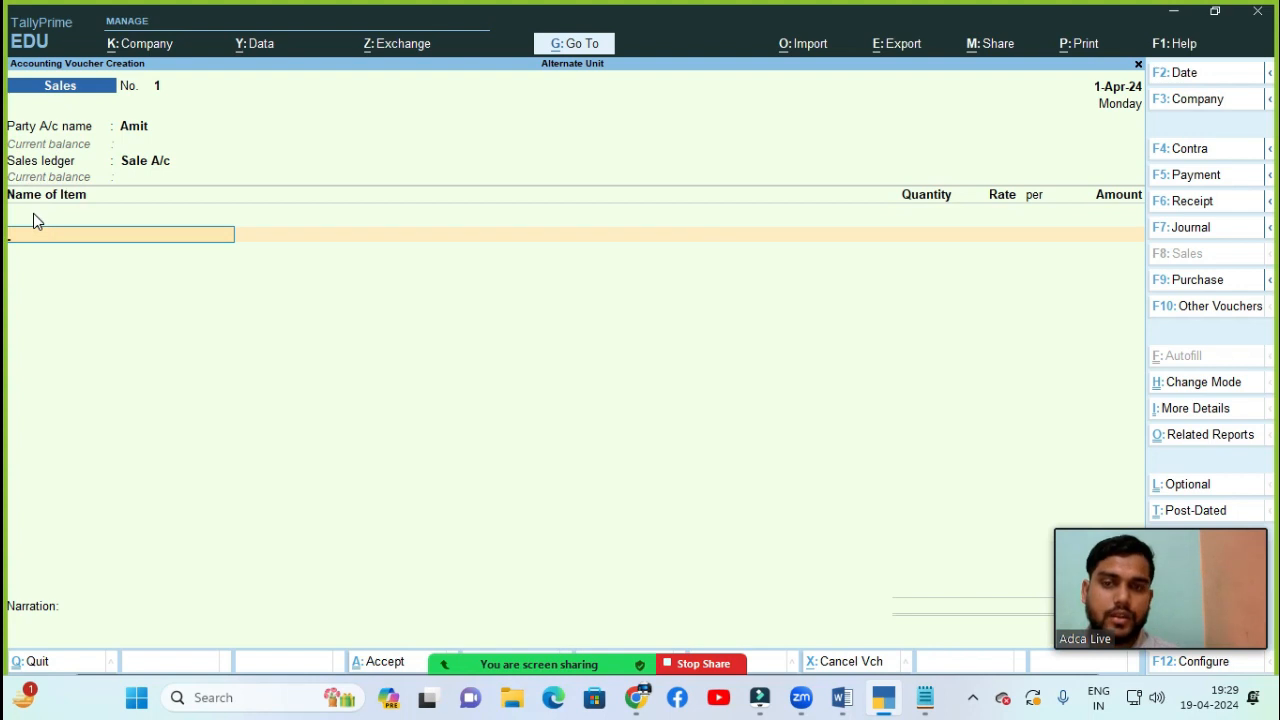
- Add the T-Shirt stock item to the sales voucher with a quantity of 400 pcs
key("space")
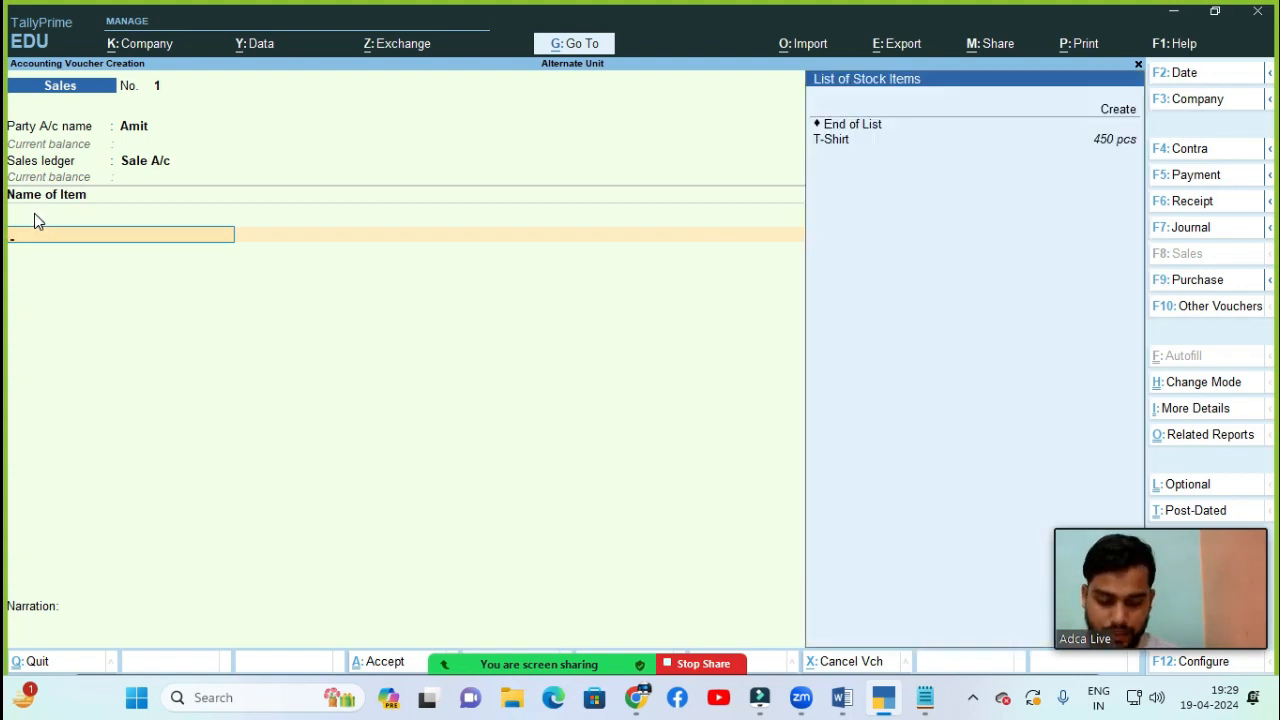
key("Down")
key("Down")
key("Return")
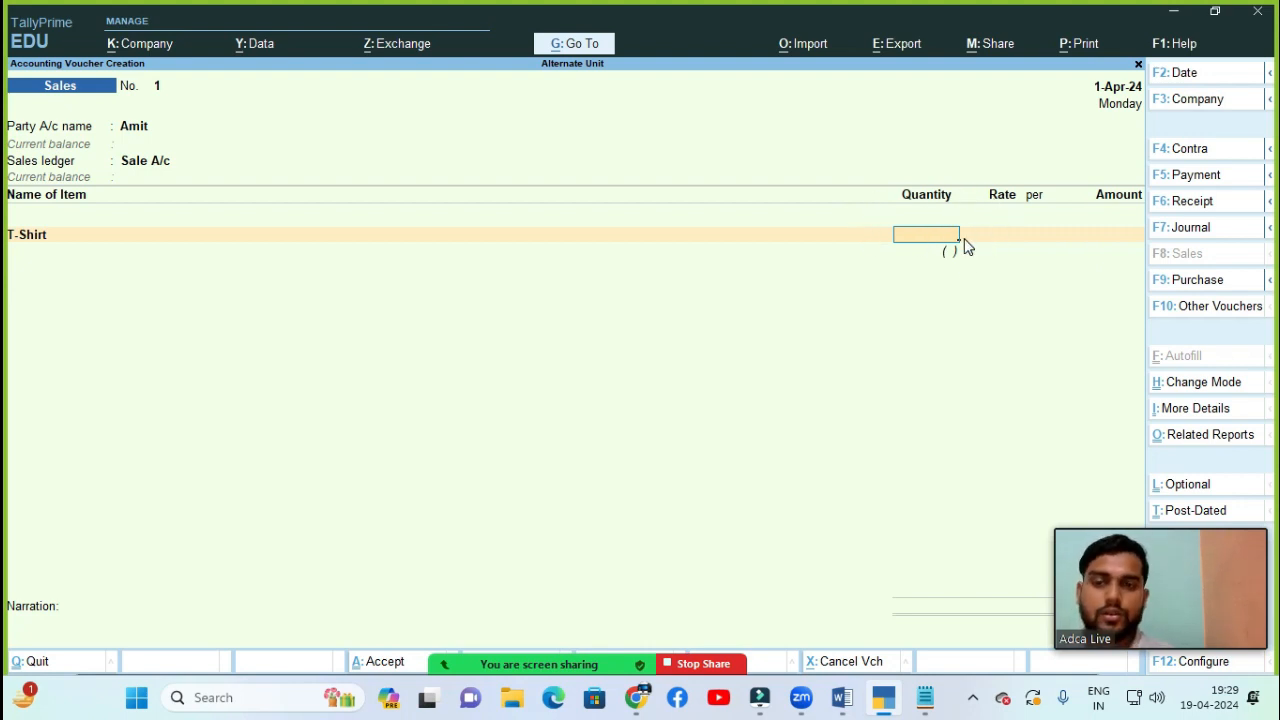
type("400")
key("Return")
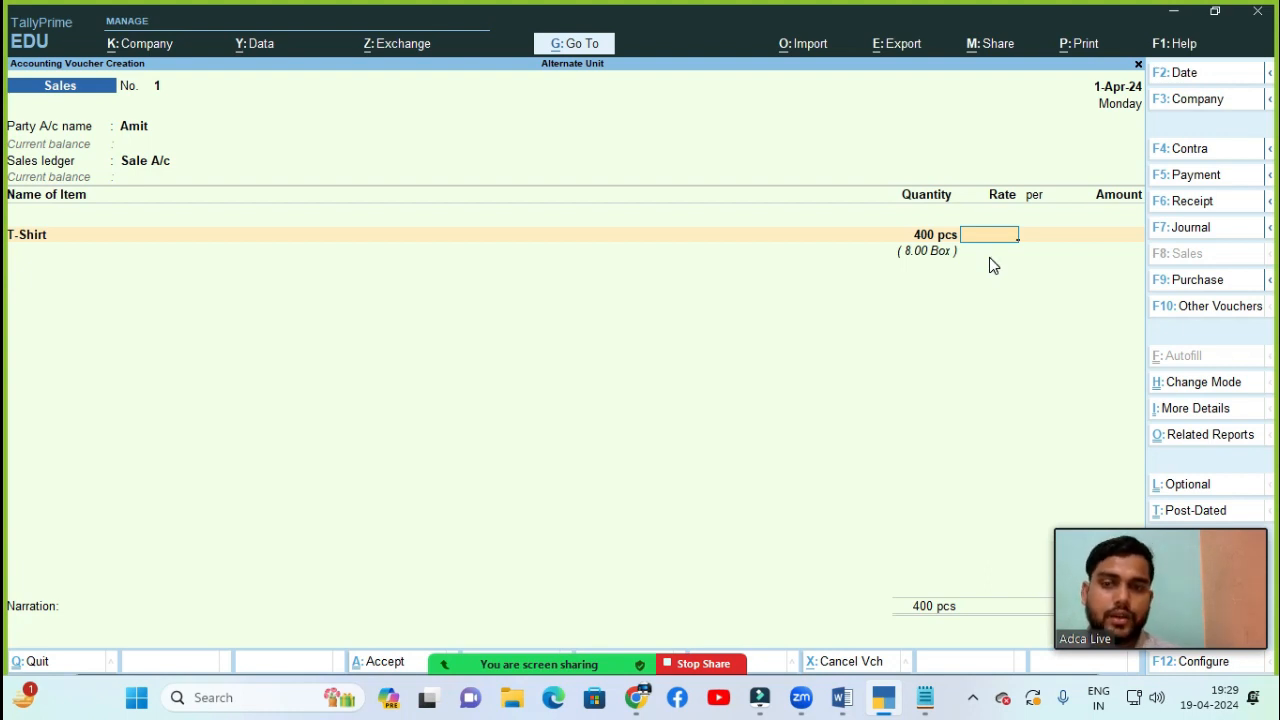
- Check the T-Shirt's last purchase rate in the stock query, and return to the sales voucher
key("alt")
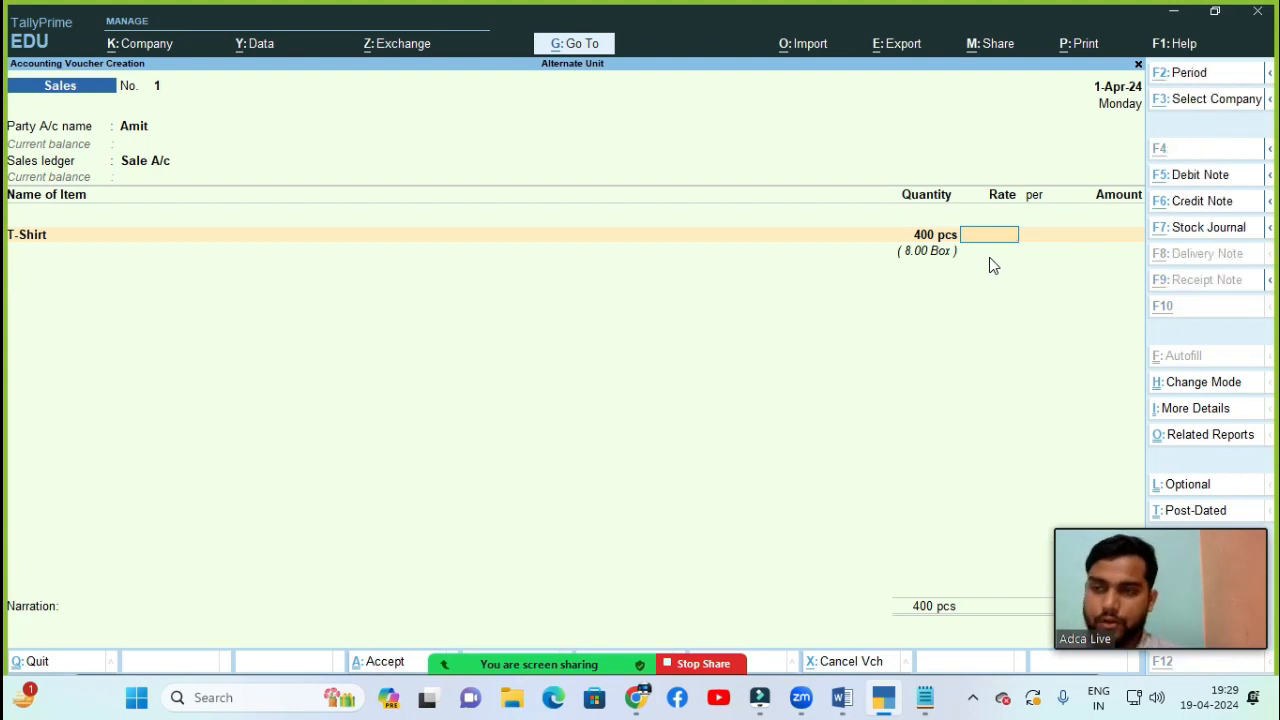
key("alt+s")
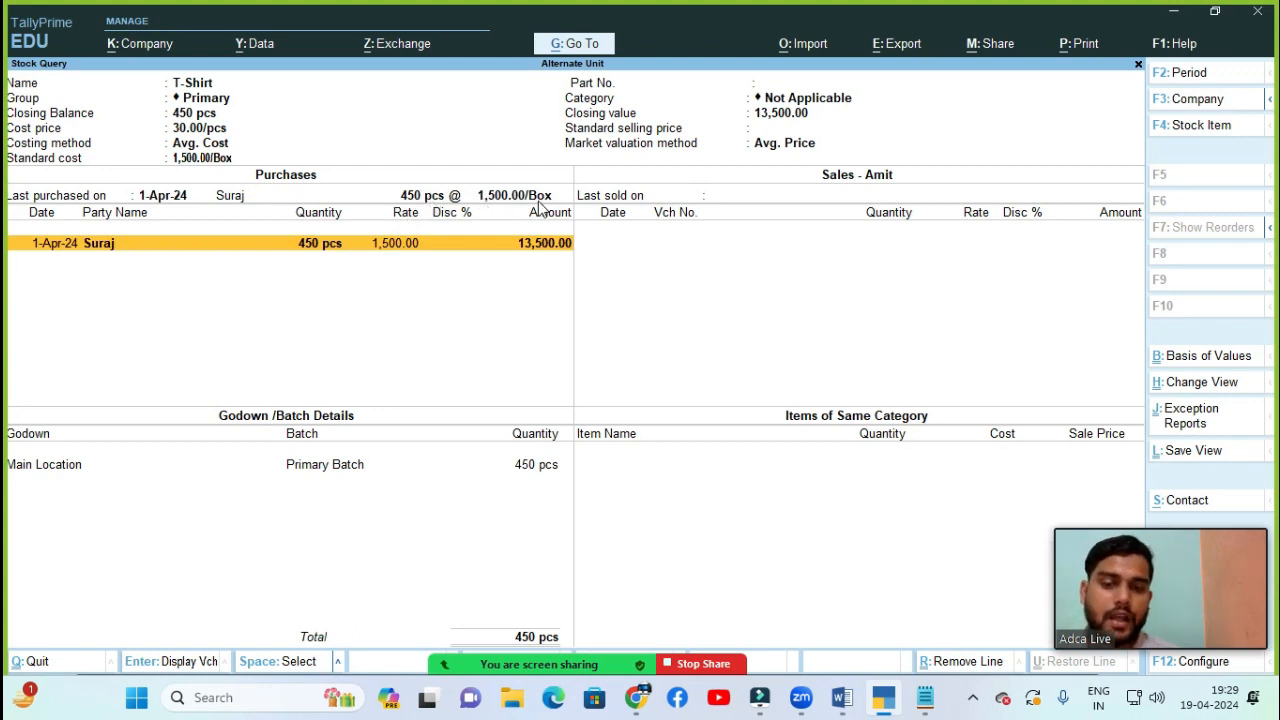
key("Escape")
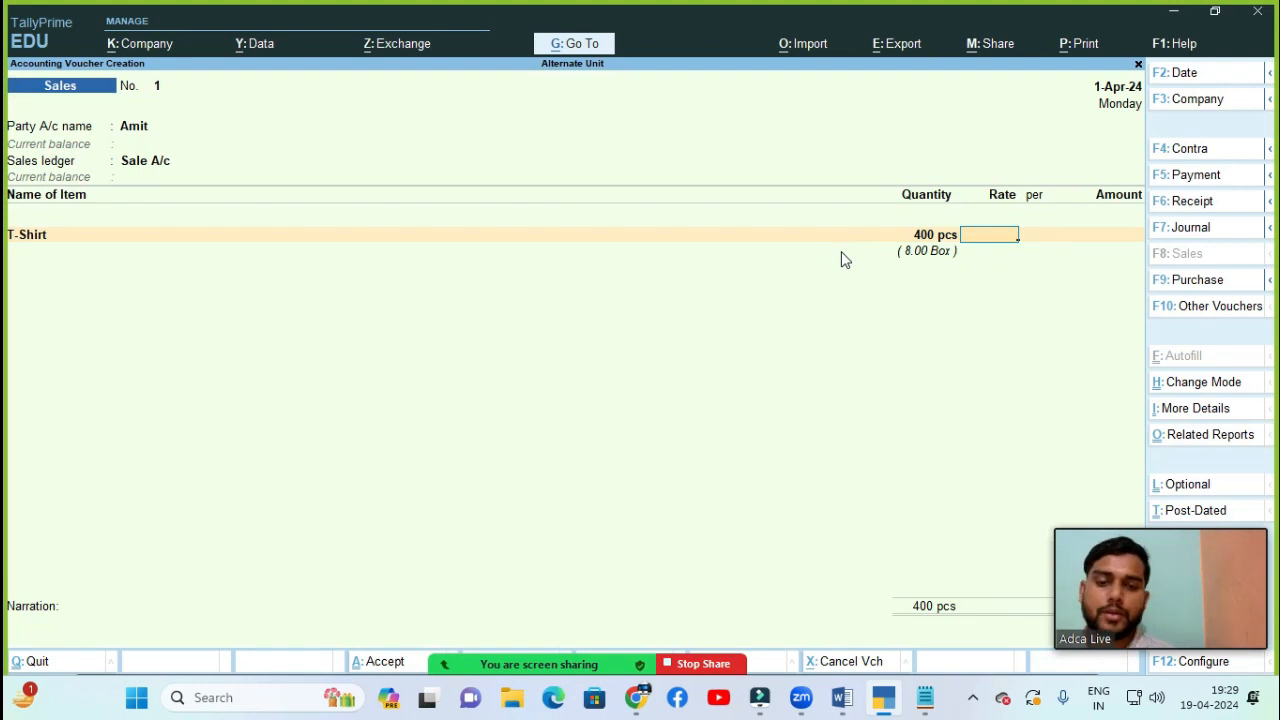
- Set the T-Shirt selling rate to 2,000 per Box
type("2000")
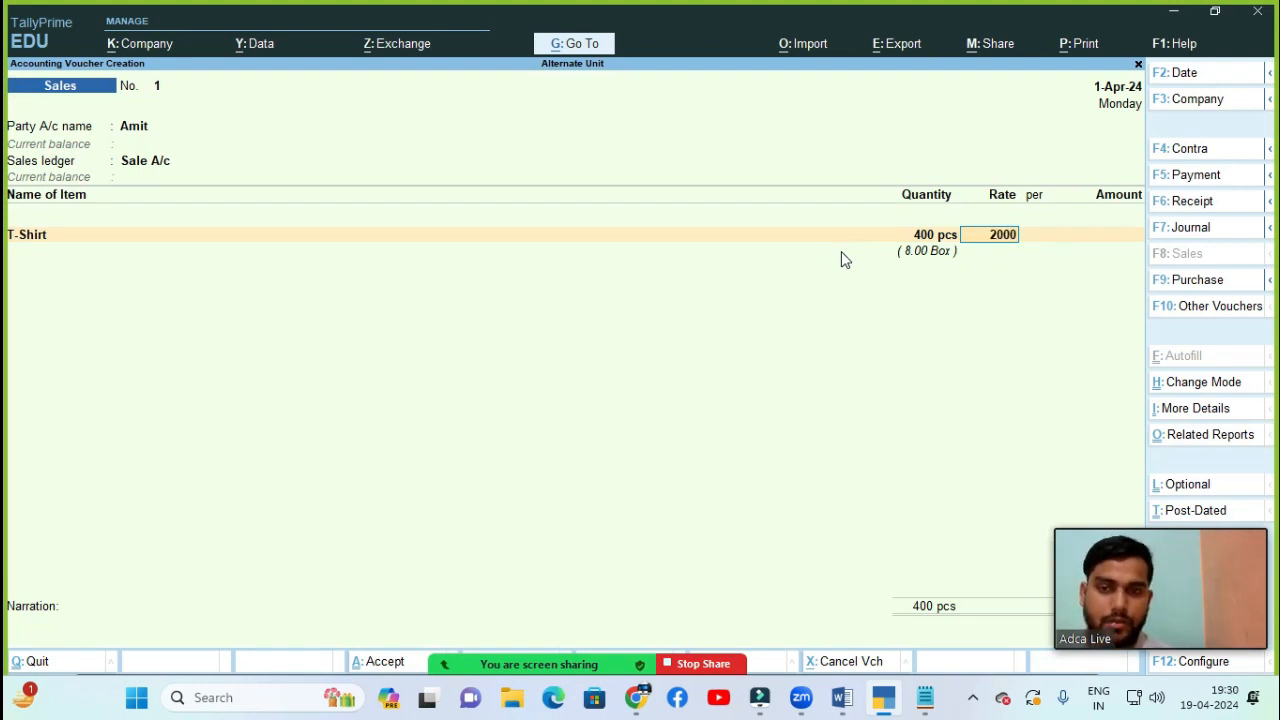
key("Return")
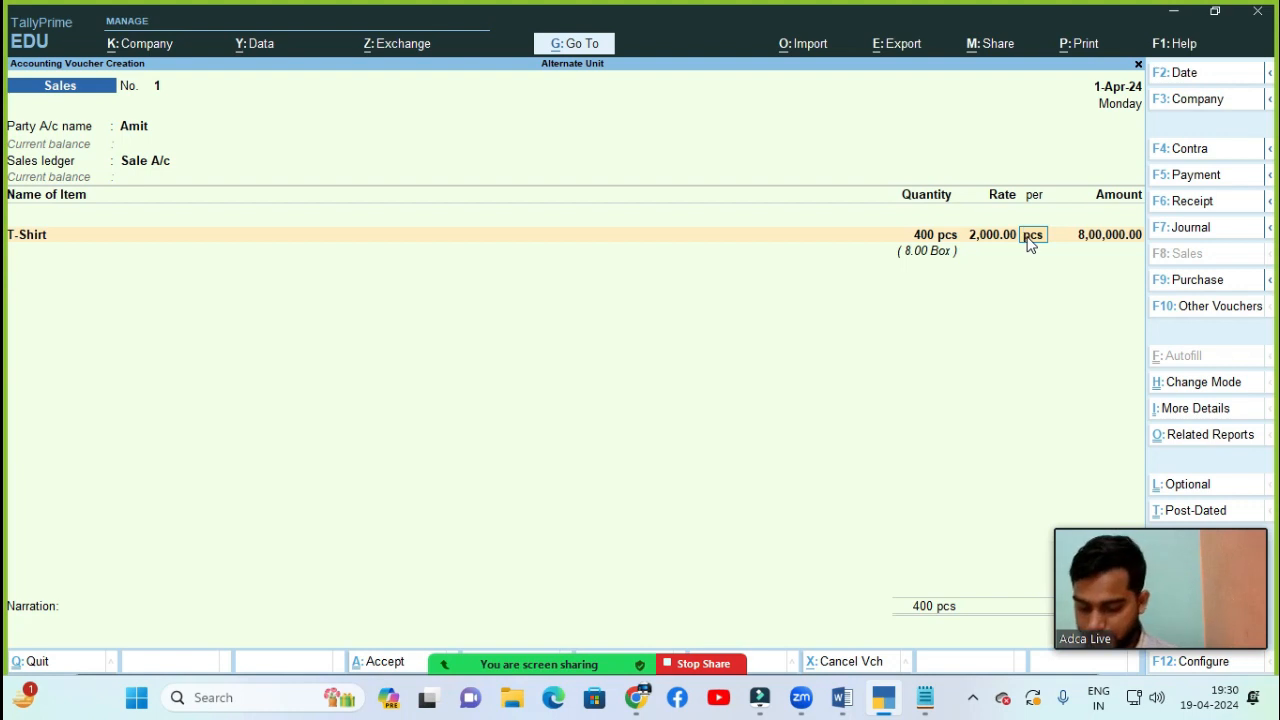
type("Box")
key("Return")
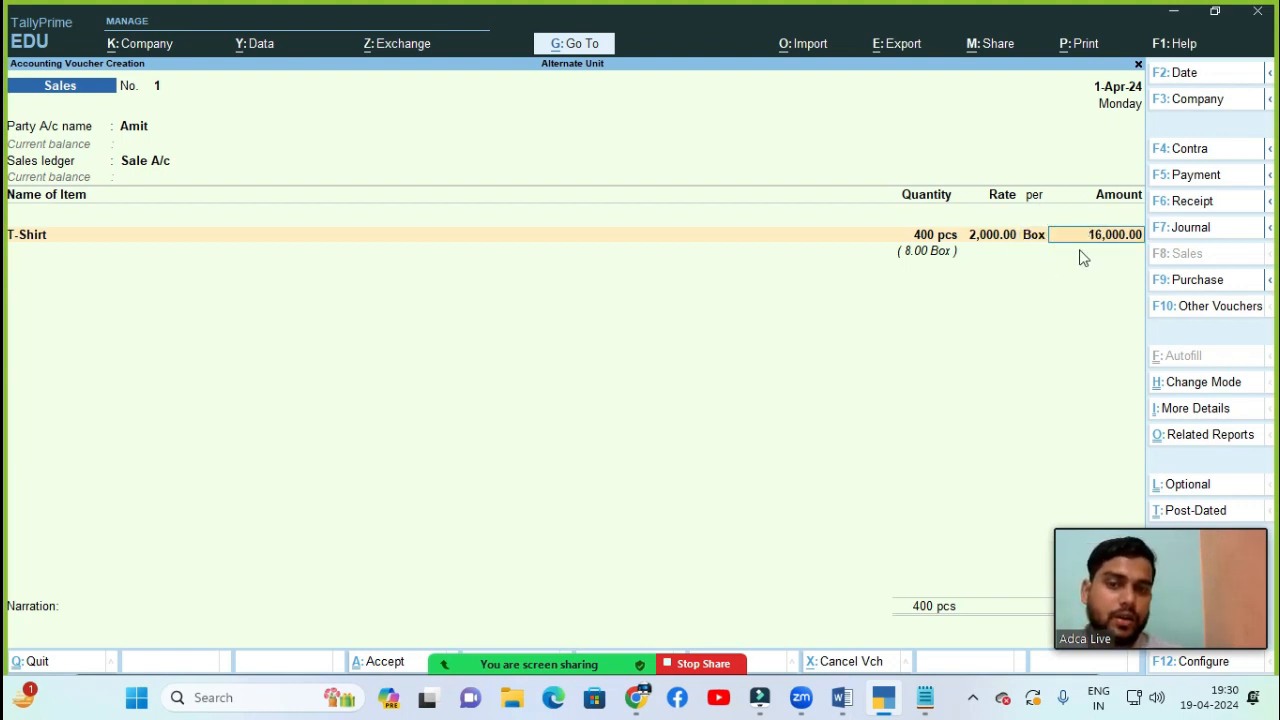
- Accept the T-Shirt line amount, end the item list, save the sales voucher without a narration, and leave voucher entry
key("Return")
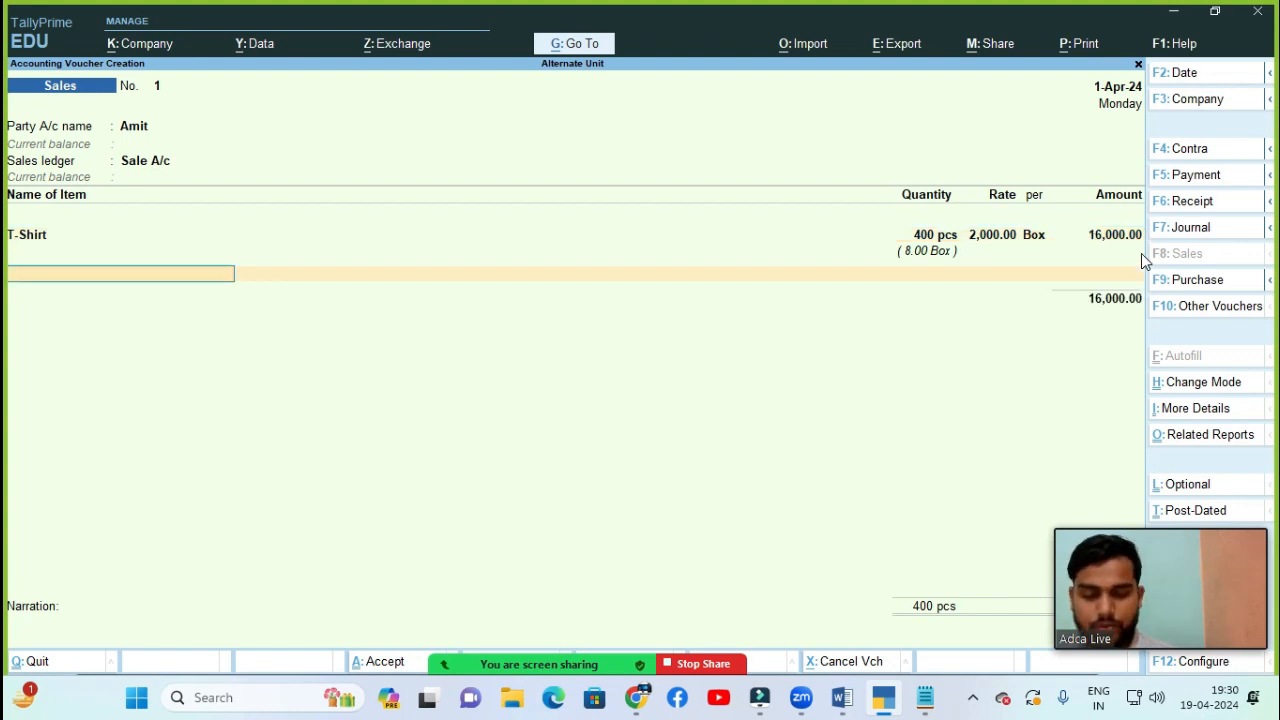
key("Return")
key("Return")
key("Return")
key("Return")
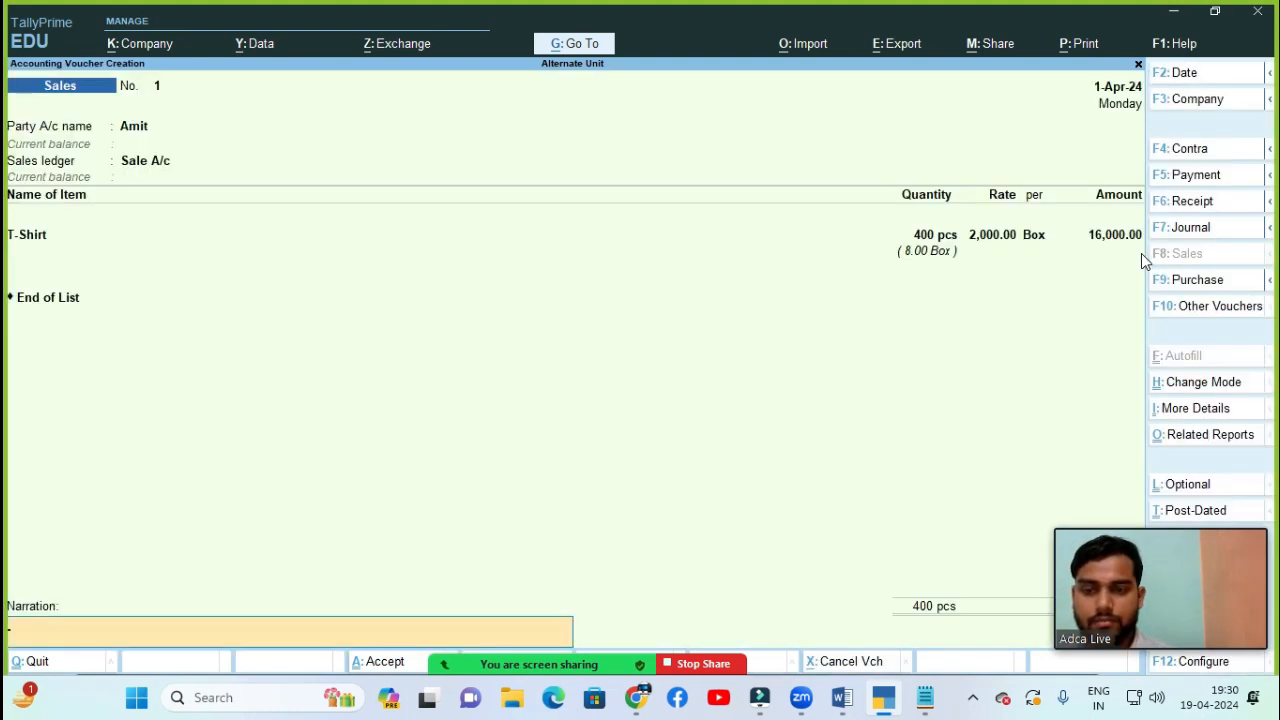
key("Return")
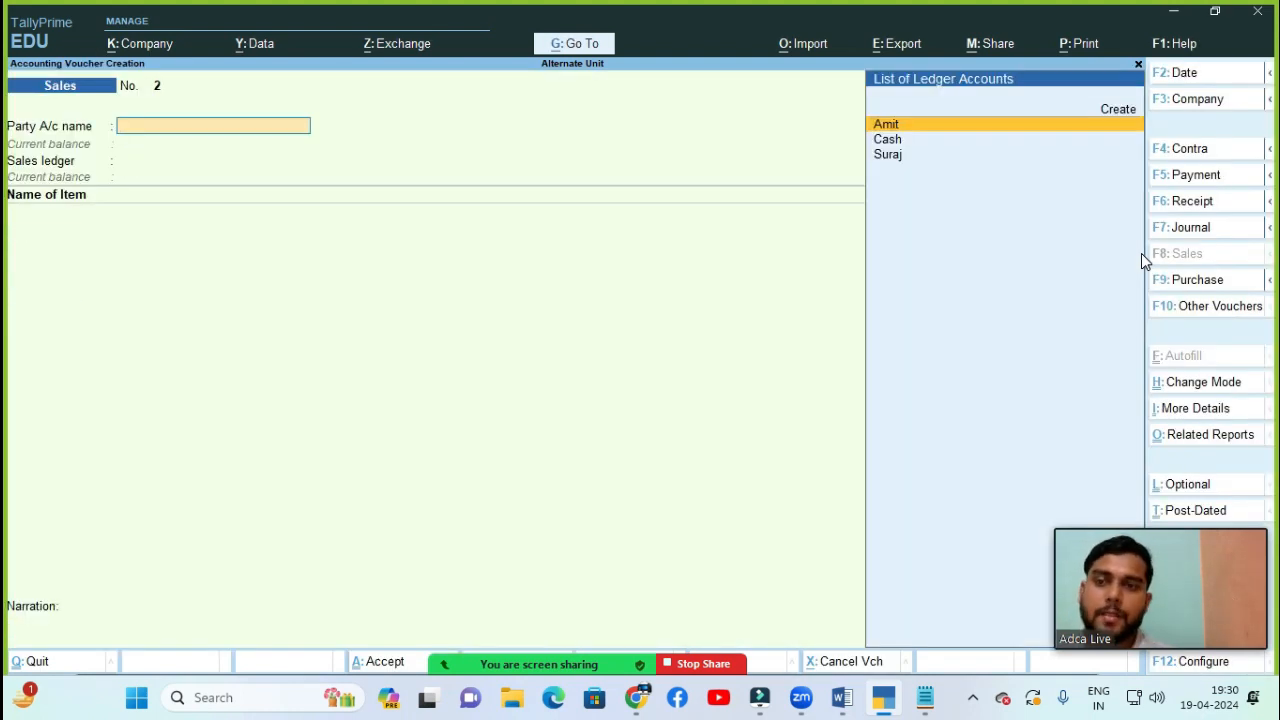
key("Escape")
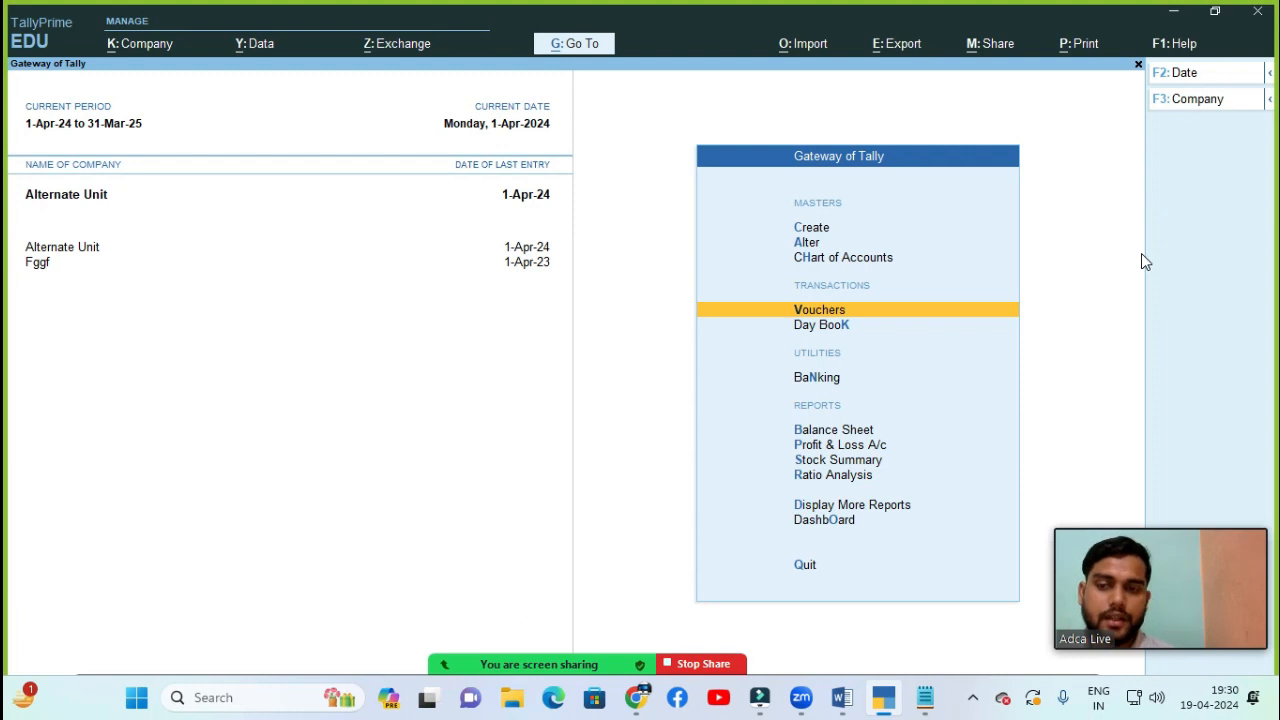
- Open the saved Sales voucher from the Day Book
key("Down")
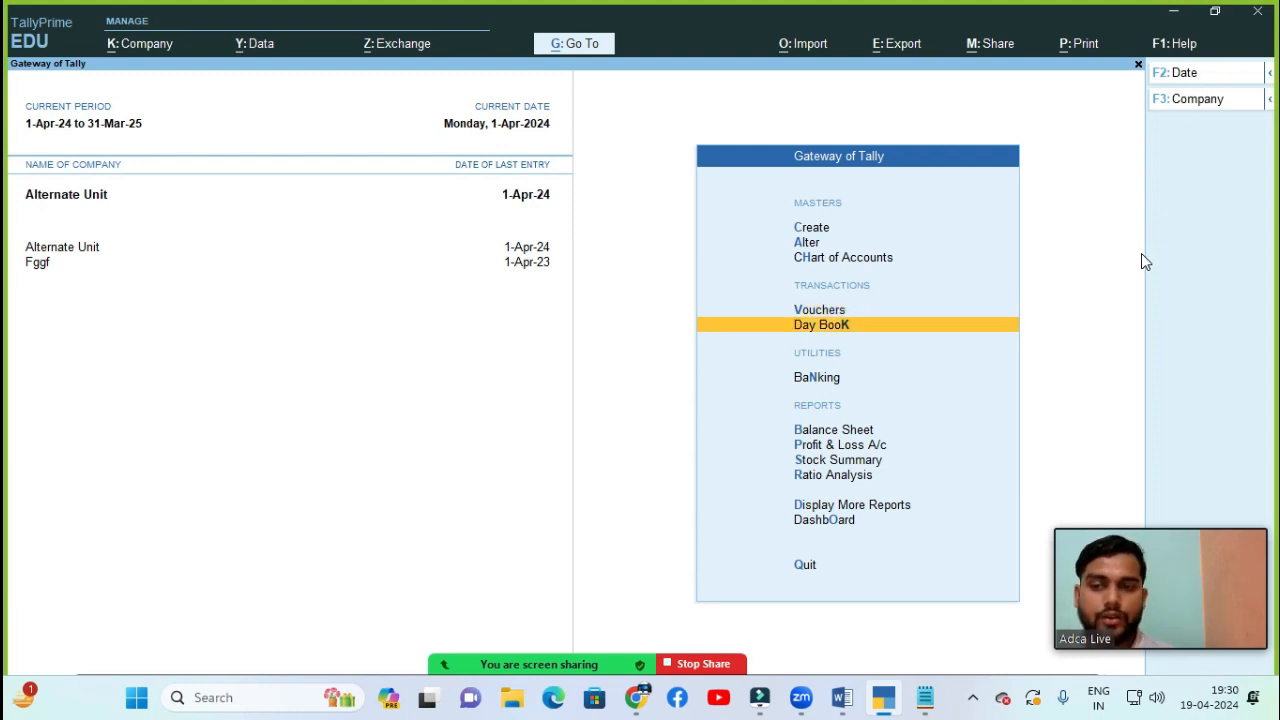
key("Return")
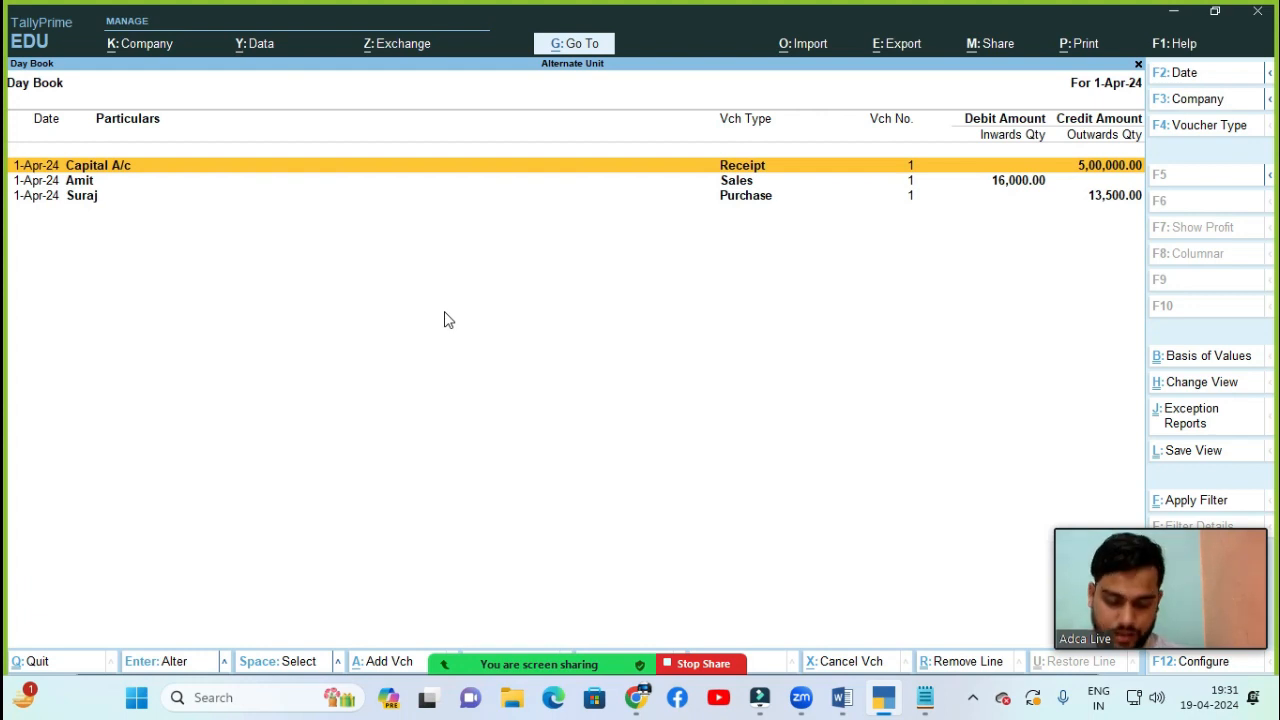
key("Down")
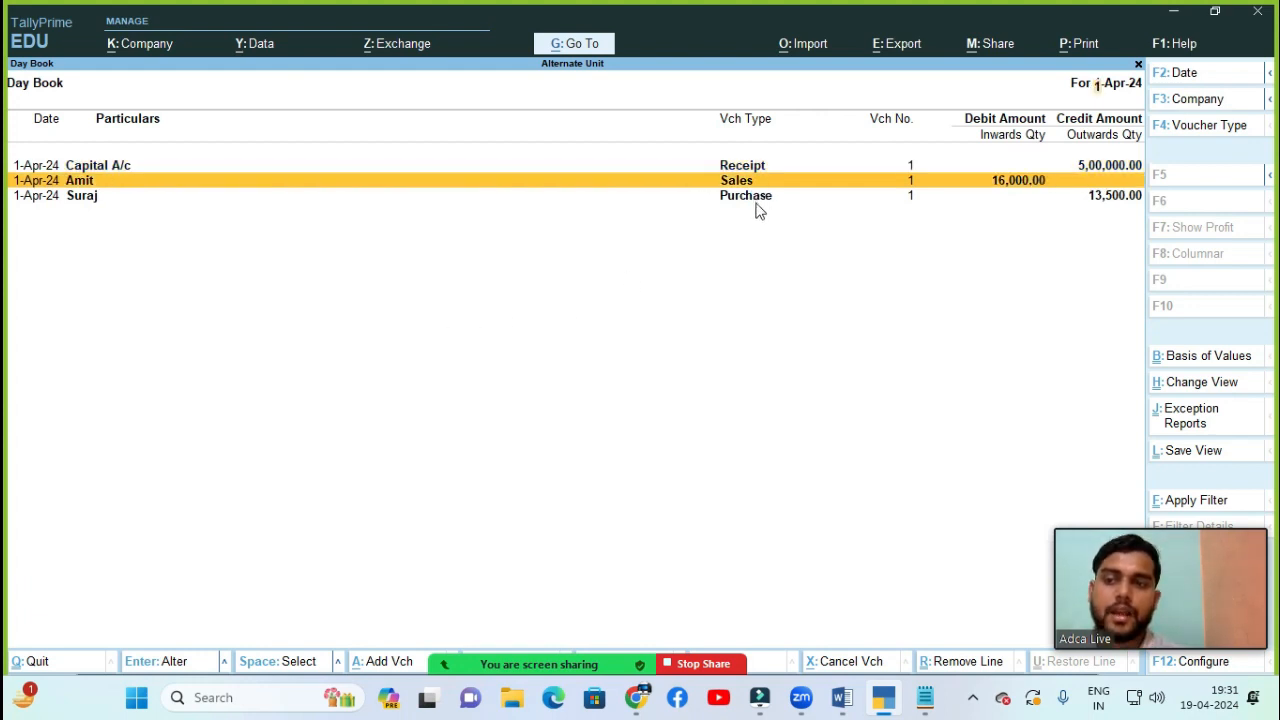
key("Return")
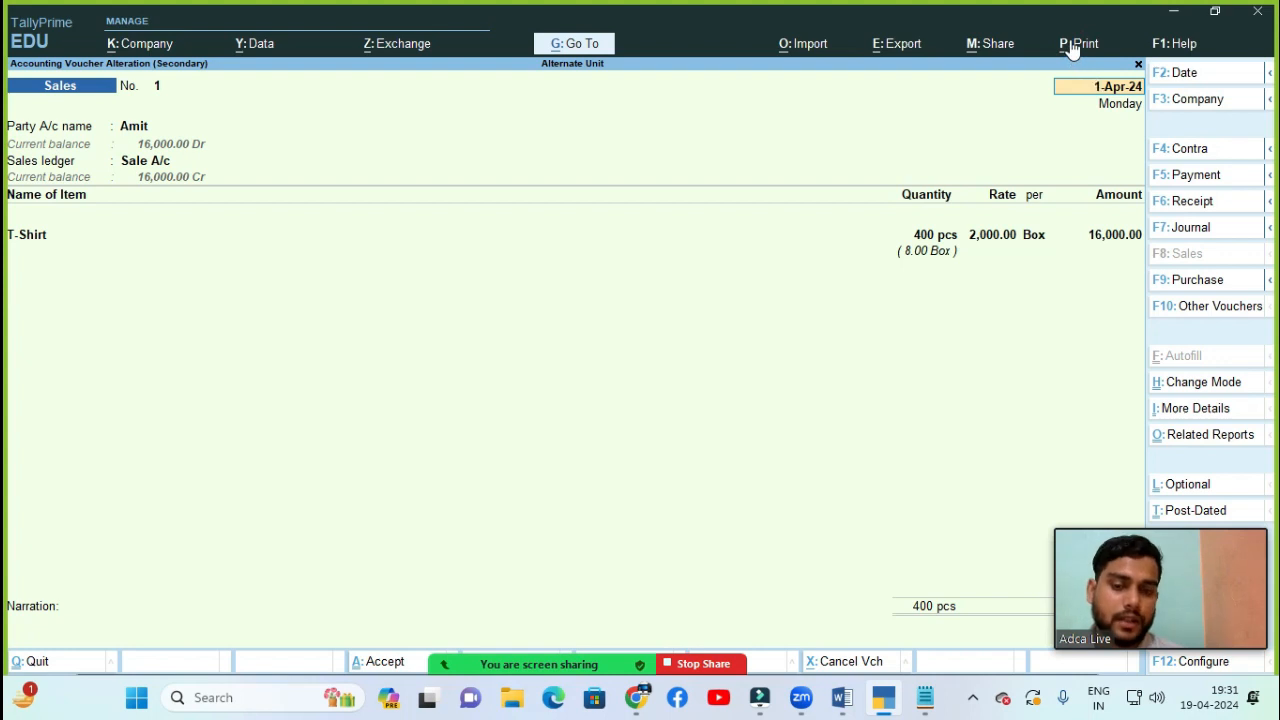
- Preview the print of the current sales invoice and enlarge the page
key("alt+p")
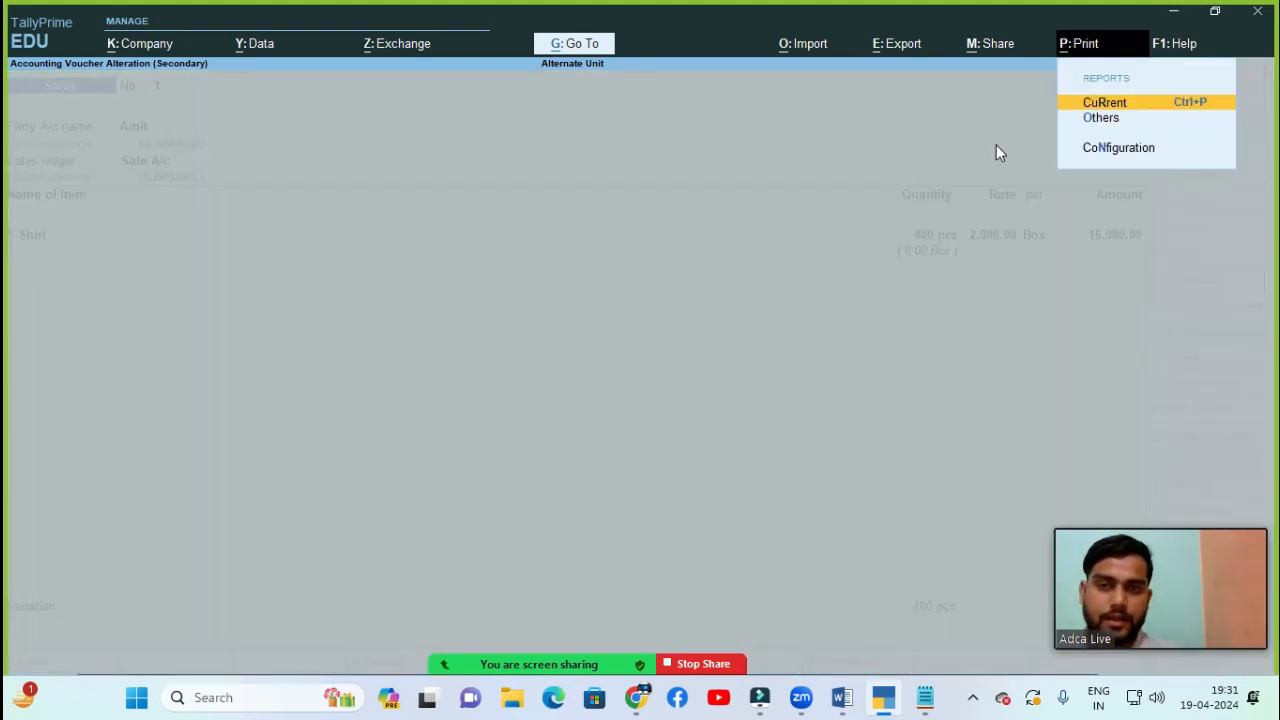
left_click(1124, 106)
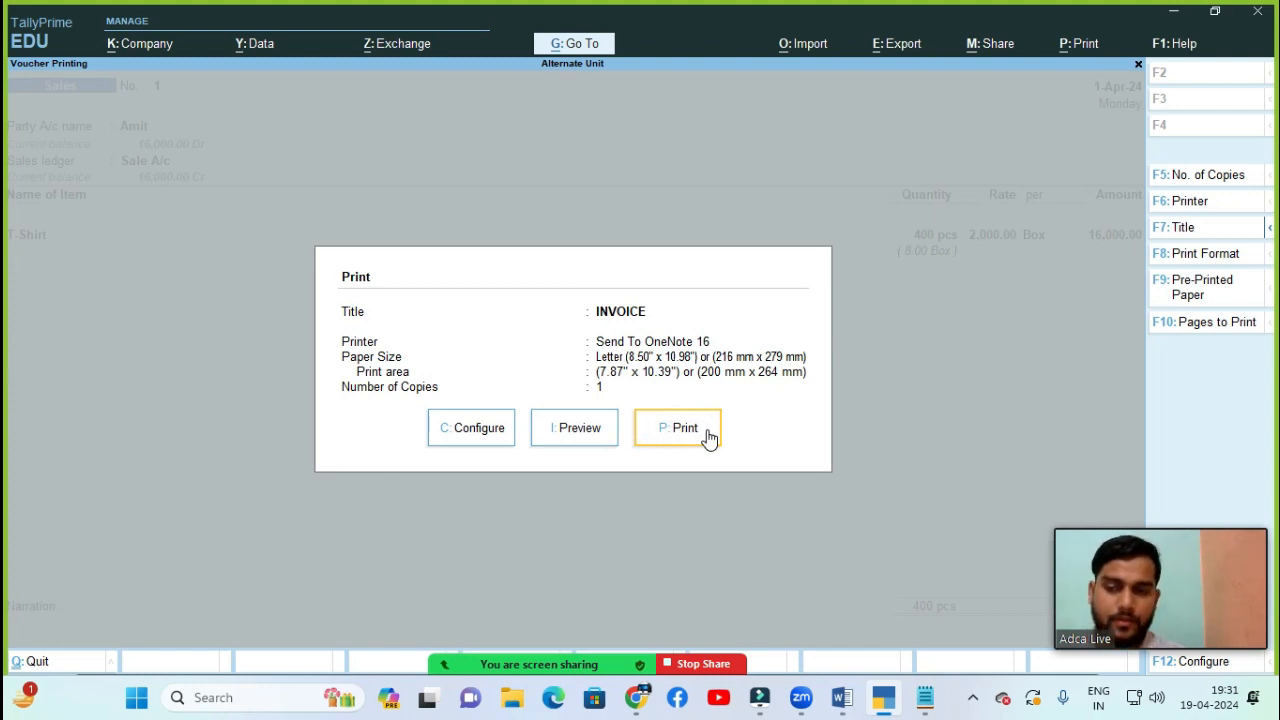
key("Left")
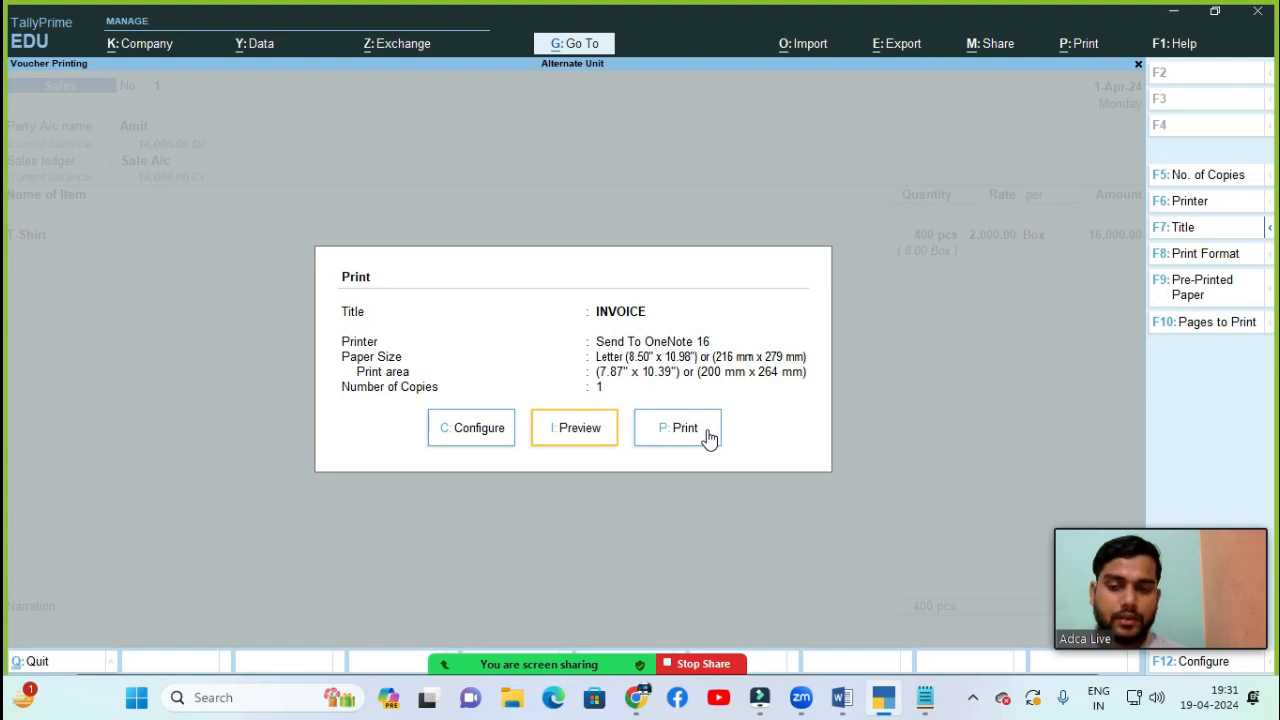
left_click(553, 429)
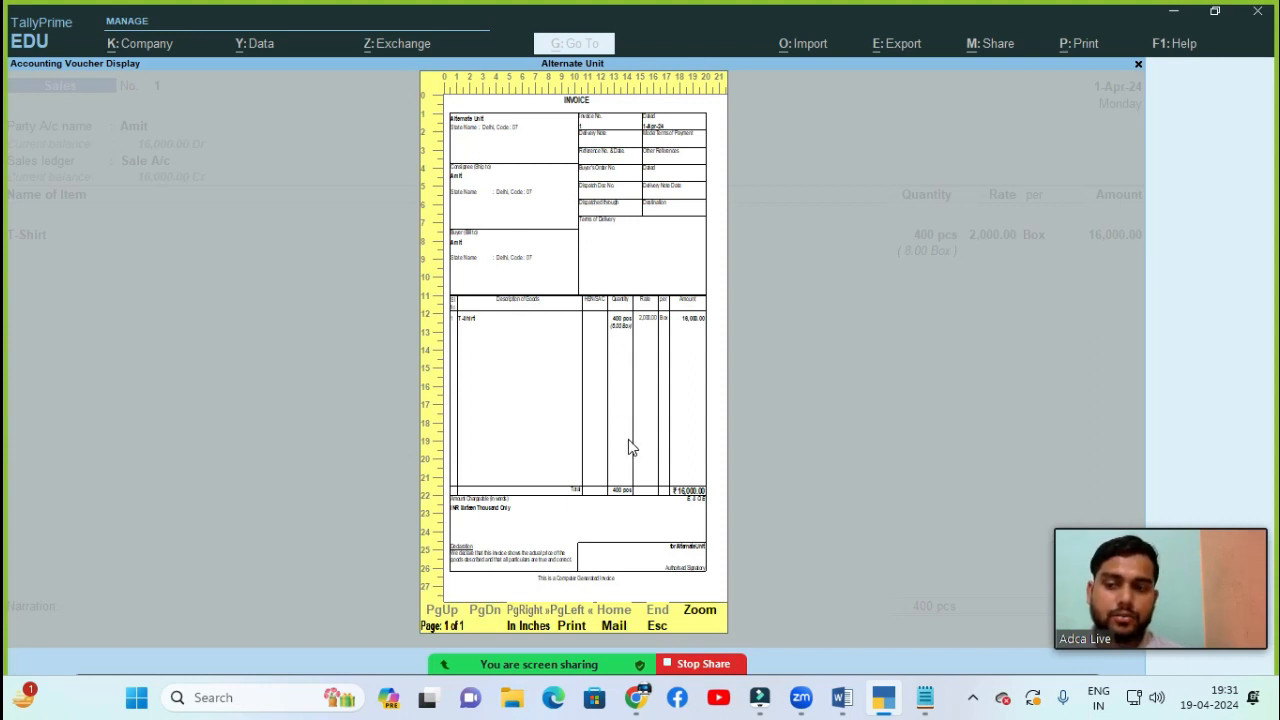
left_click(699, 612)
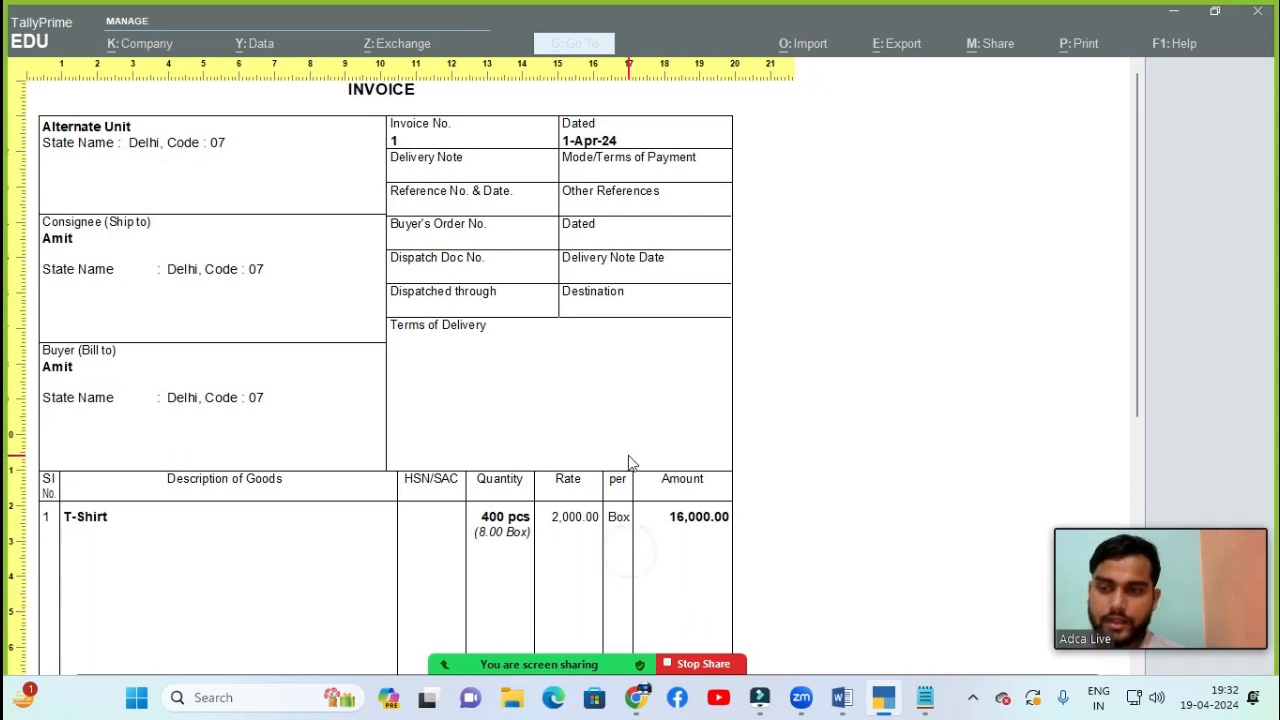
- Examine the invoice preview from the party details down to the signatory block, and return to the Gateway of Tally
scroll(633, 464, "down", 1)
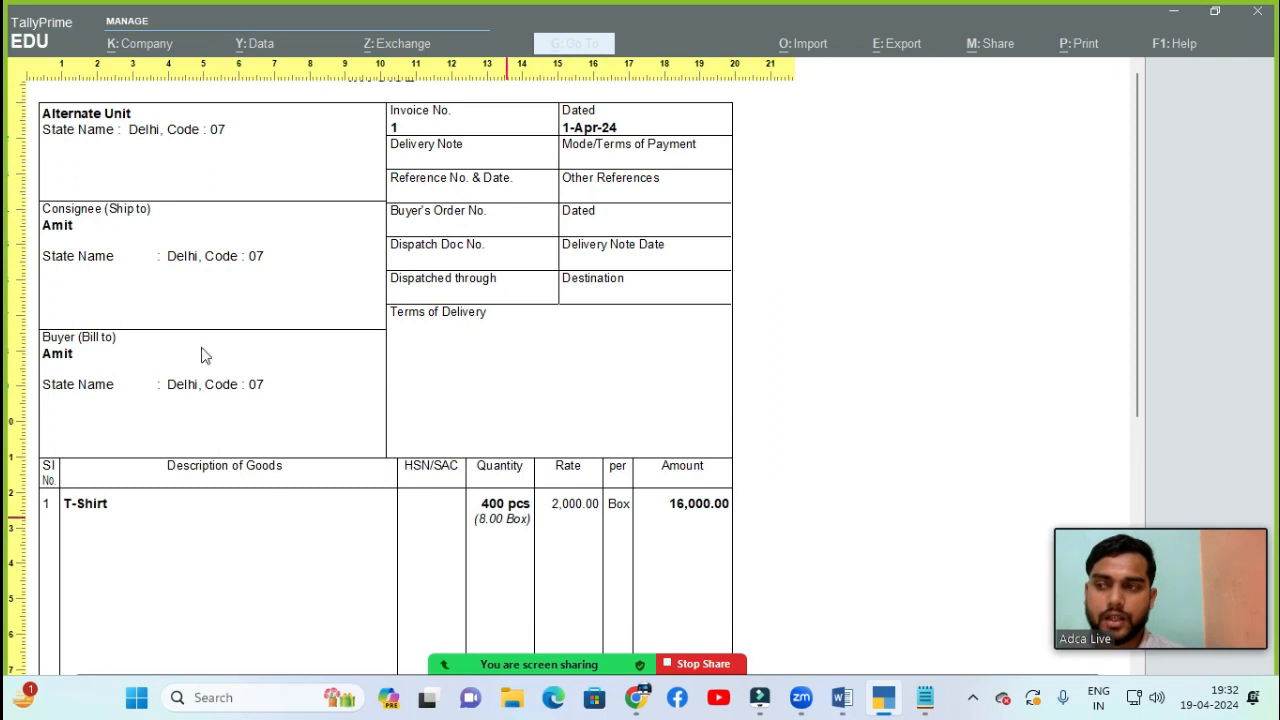
scroll(150, 190, "down", 1)
scroll(150, 190, "down", 3)
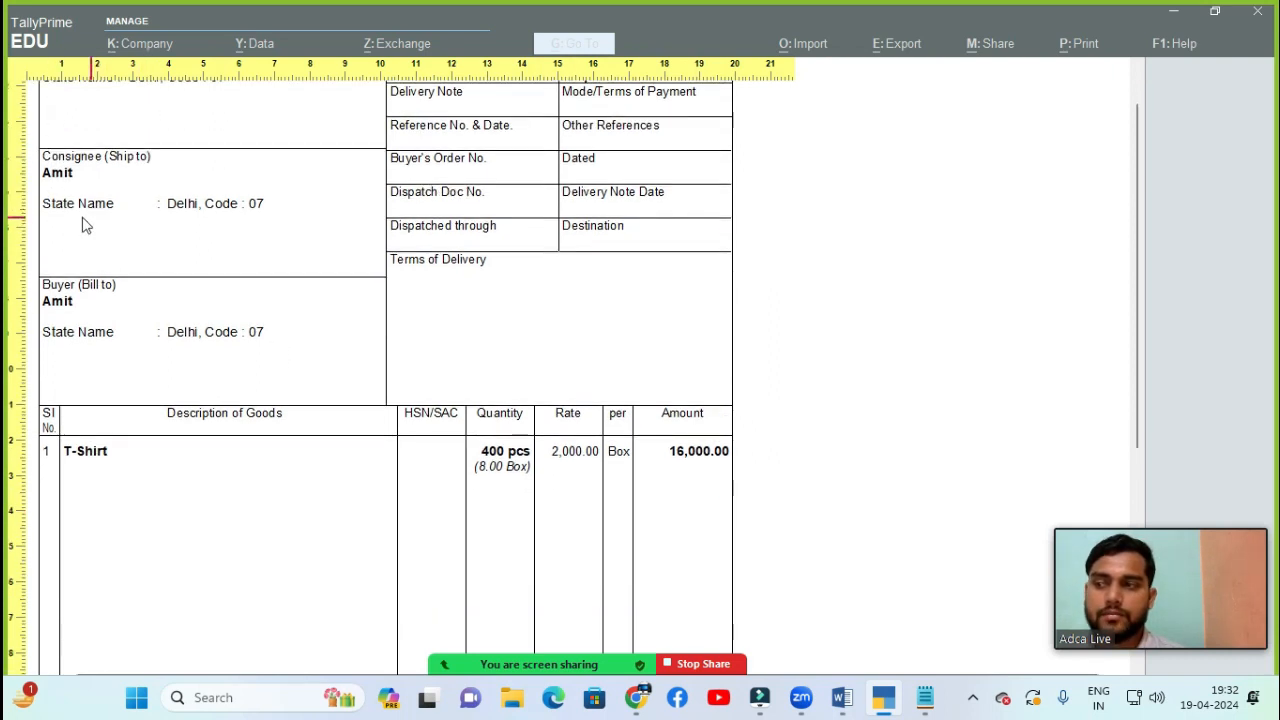
scroll(145, 210, "down", 1)
scroll(148, 224, "down", 4)
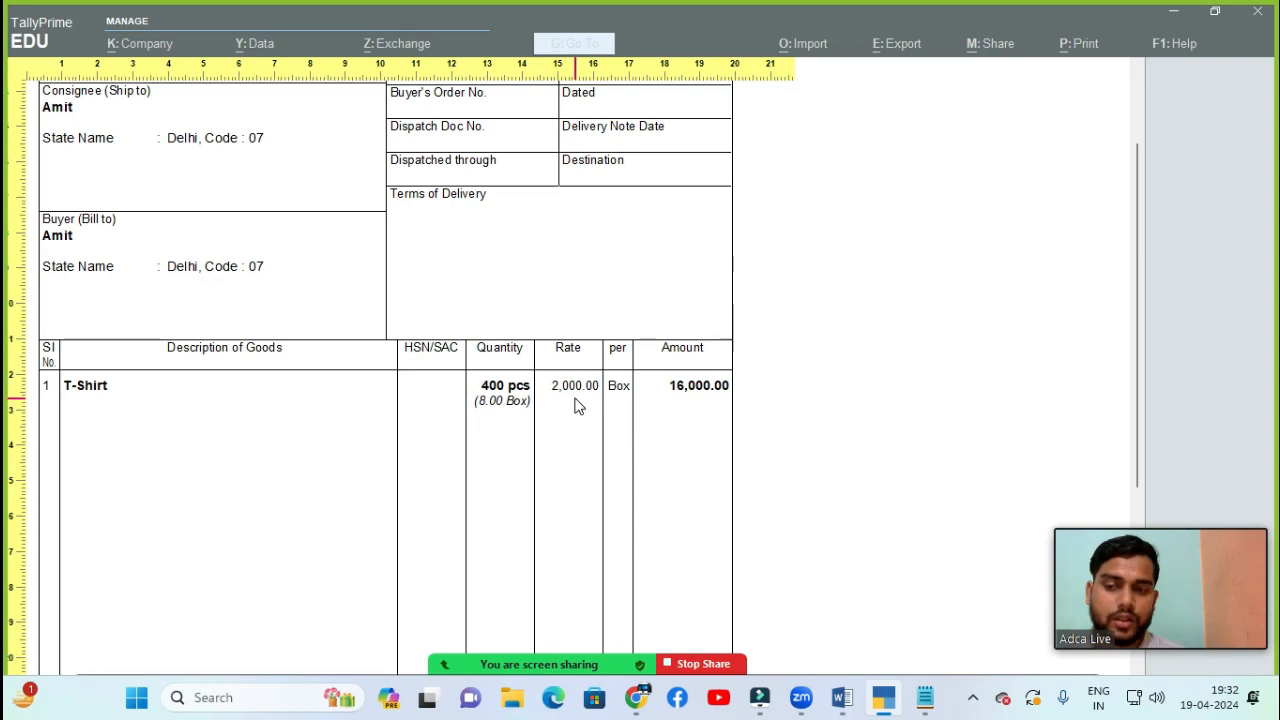
scroll(712, 405, "down", 5)
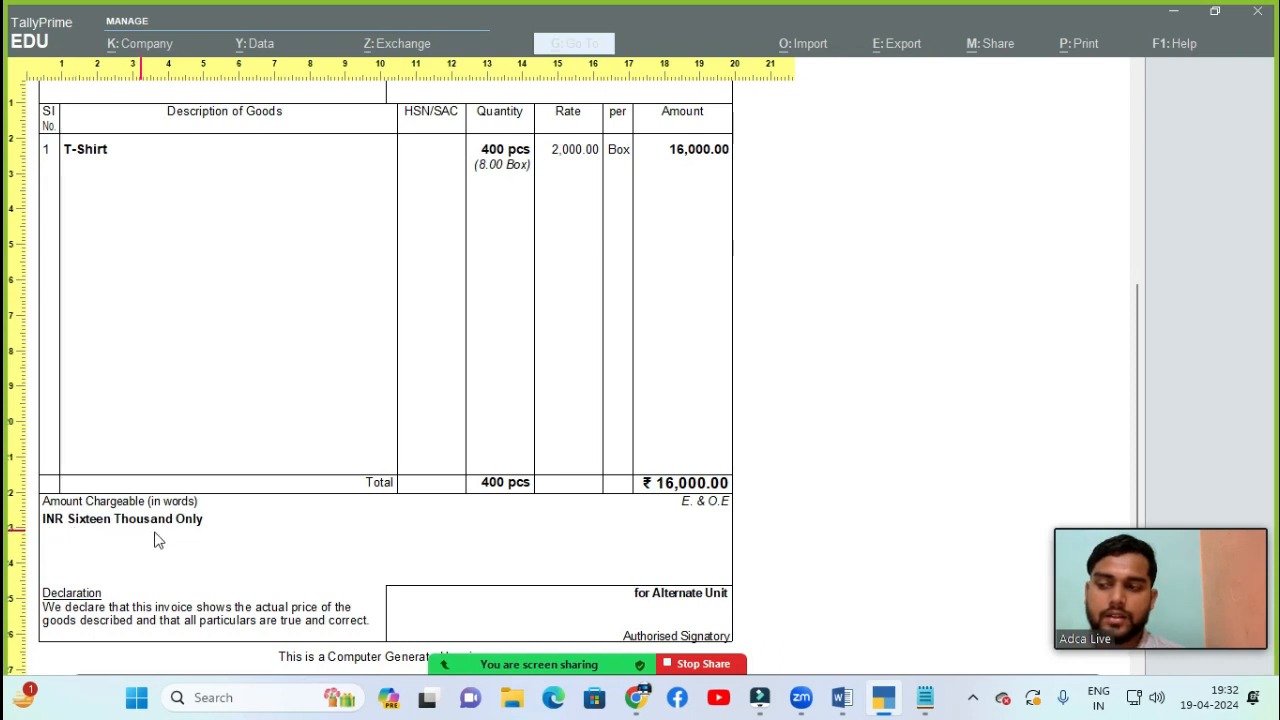
scroll(240, 557, "down", 1)
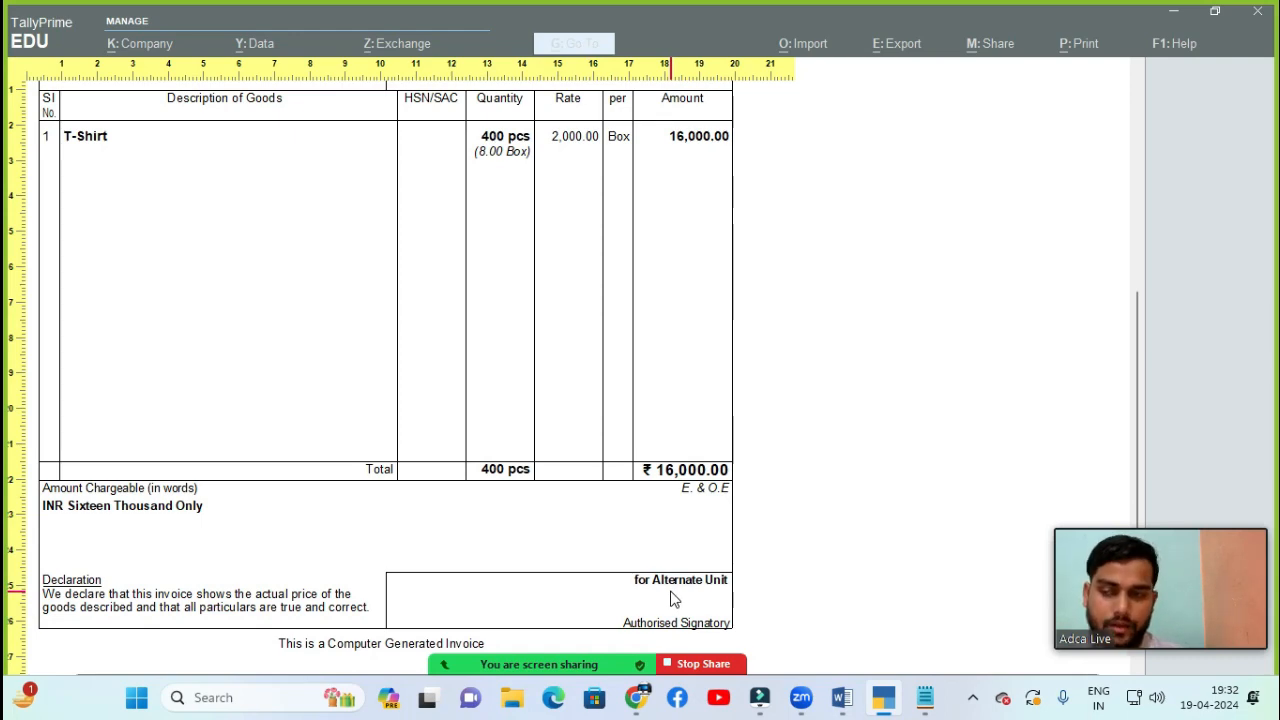
key("Escape")
key("Escape")
key("Escape")
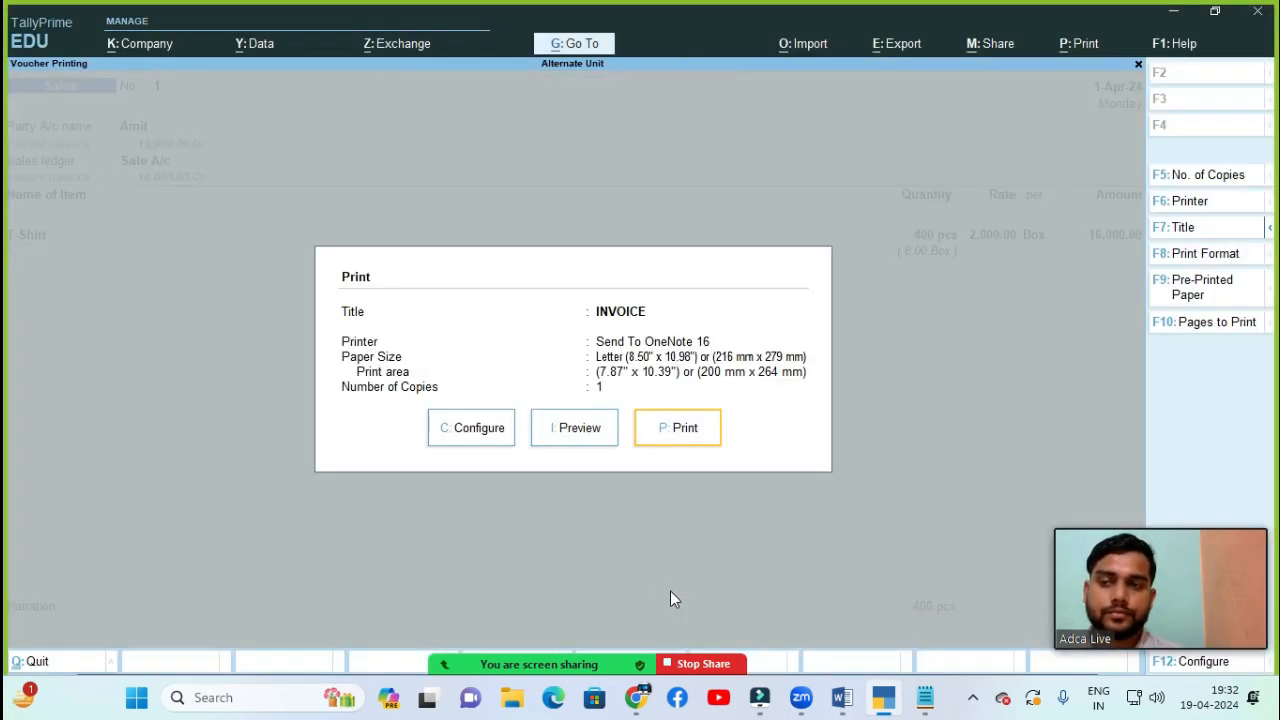
key("Escape")
key("Escape")
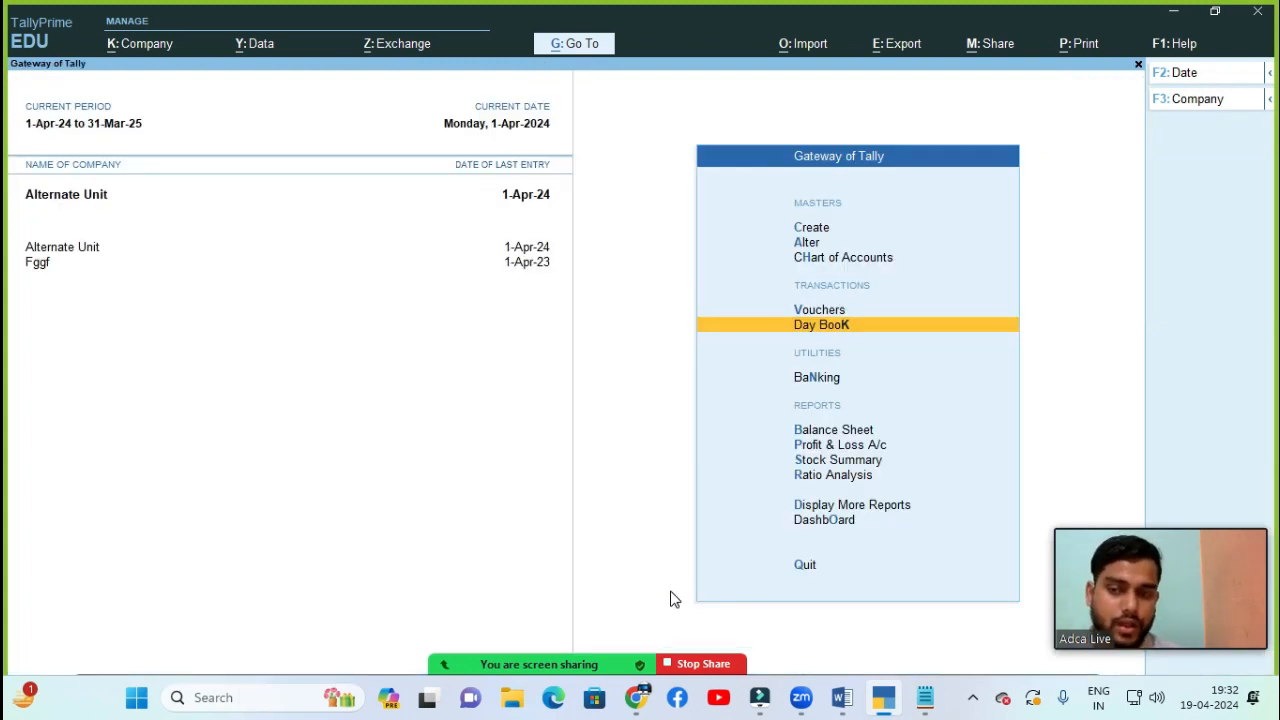
- Ask all participants of the Zoom meeting to unmute themselves
key("Escape")
key("Escape")
mouse_move(438, 673)
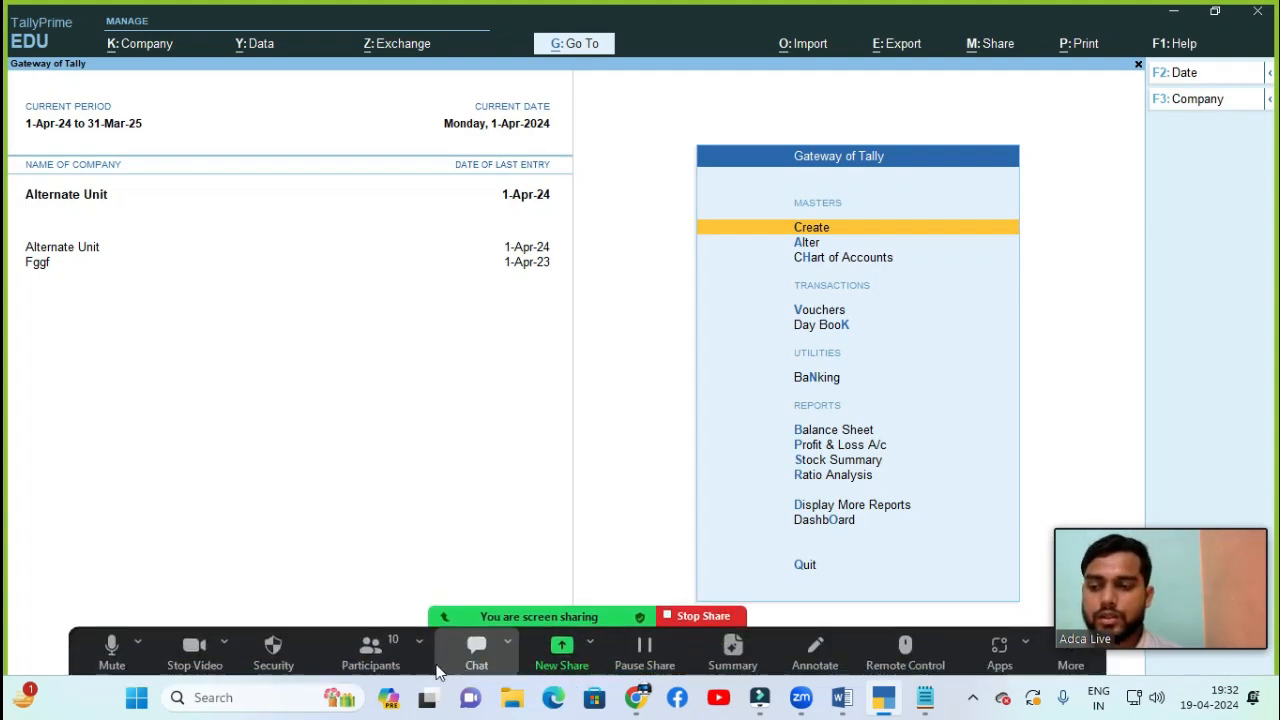
left_click(397, 652)
left_click(748, 478)
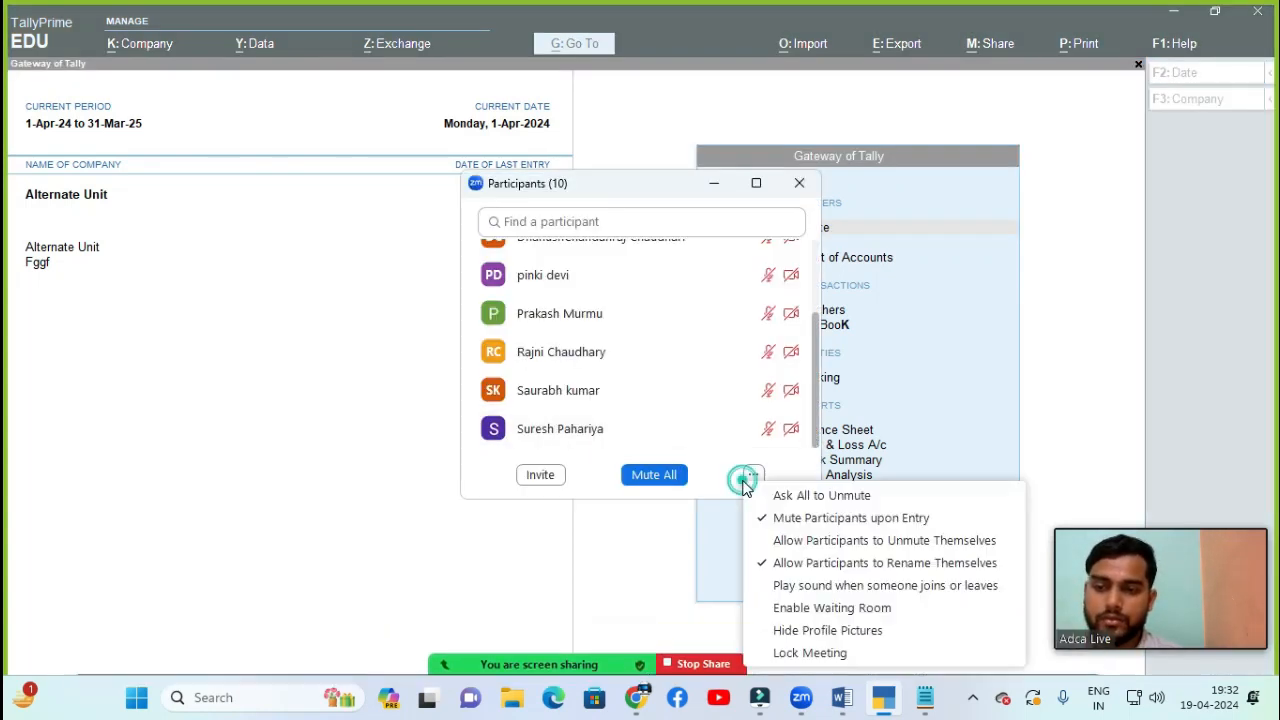
left_click(758, 490)
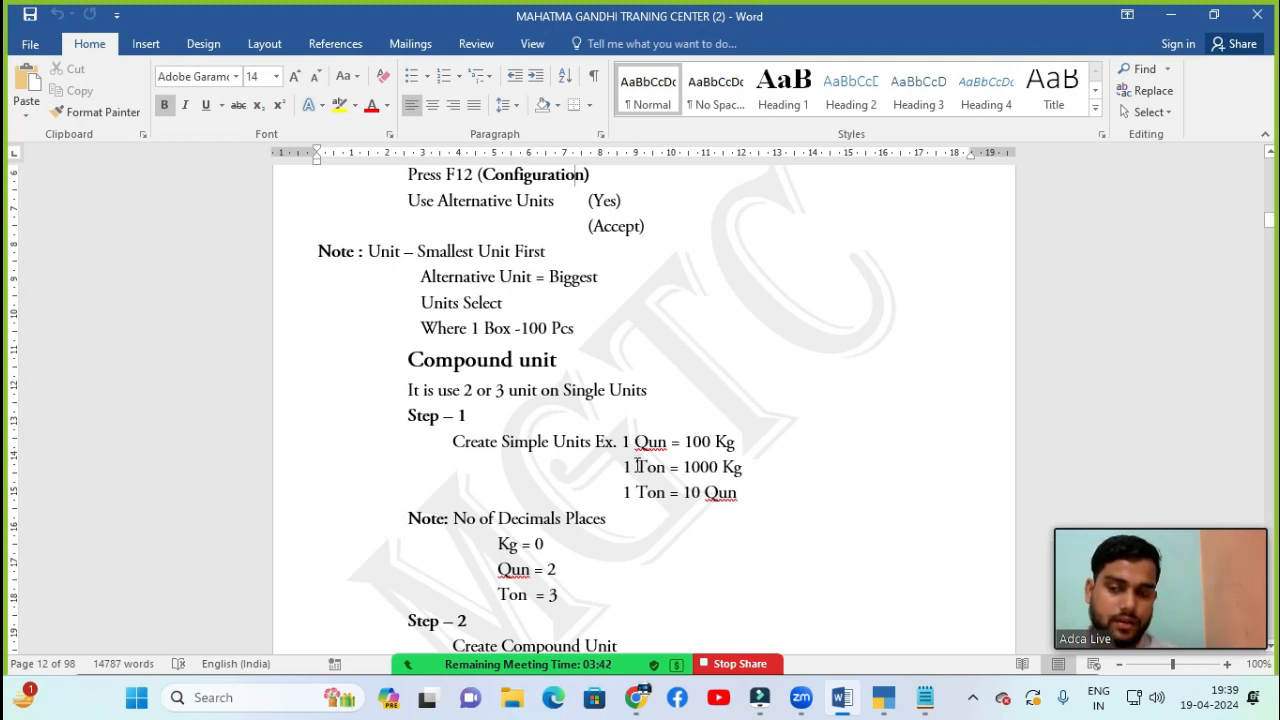
- Switch to the 1122 note in Notepad and replace the 0 beside Kg with "1000 Grsm"
mouse_move(931, 695)
left_click(929, 634)
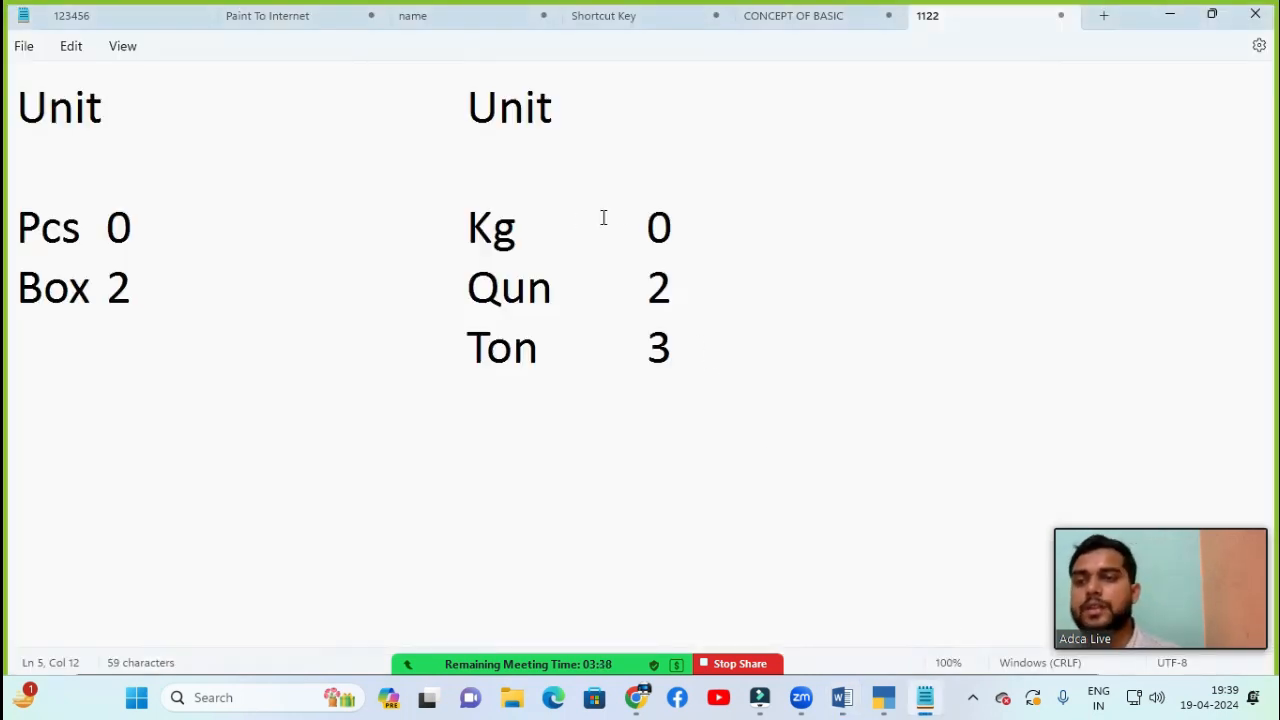
double_click(647, 226)
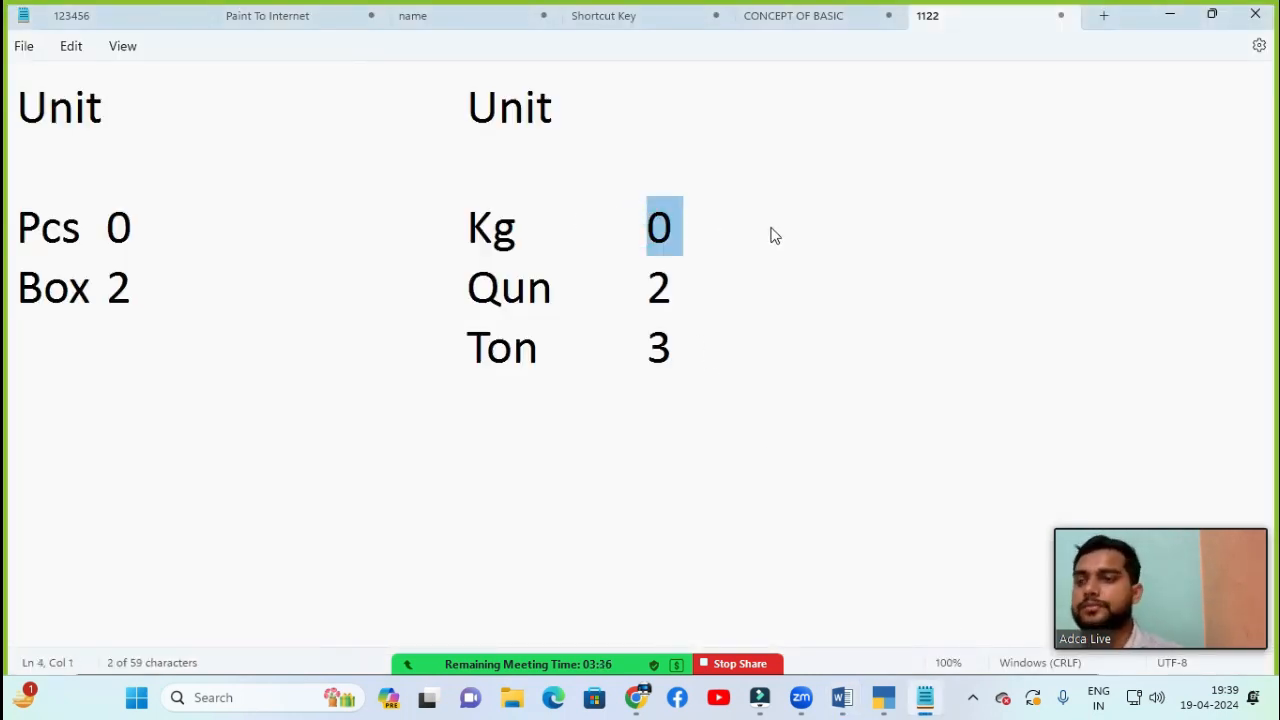
type("1000")
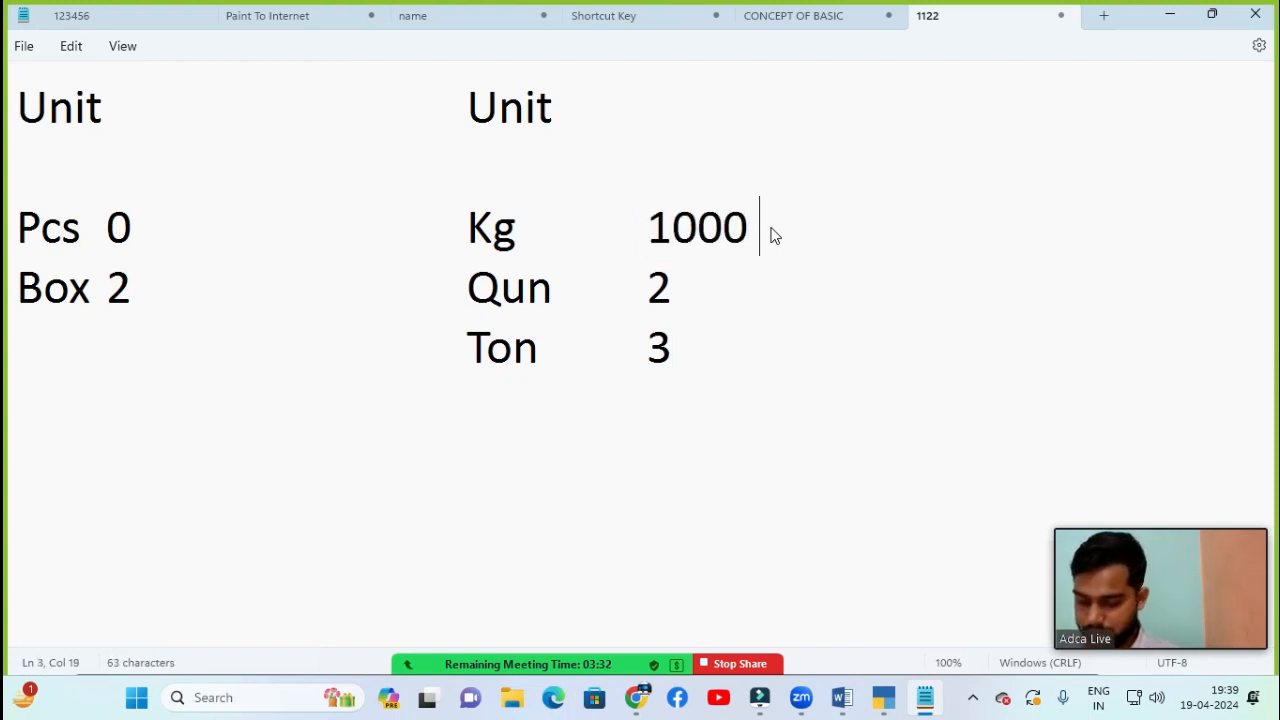
type(" Gr")
key("BackSpace")
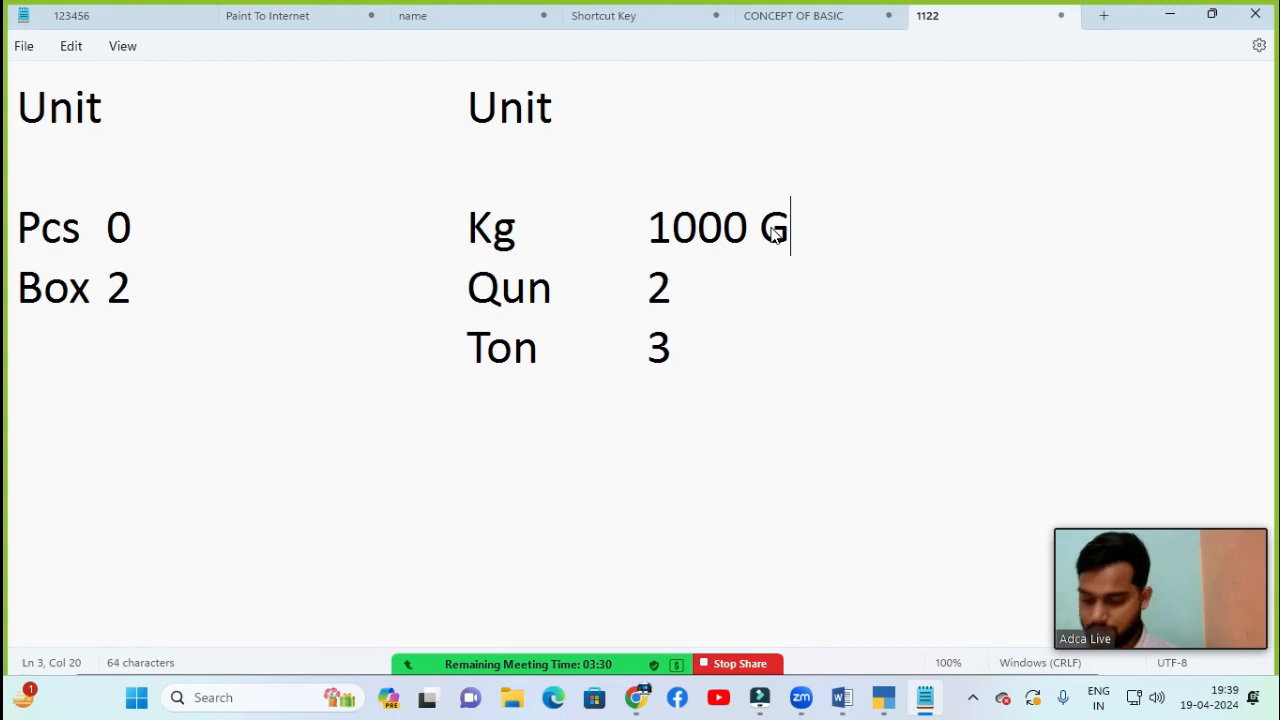
type("rsm")
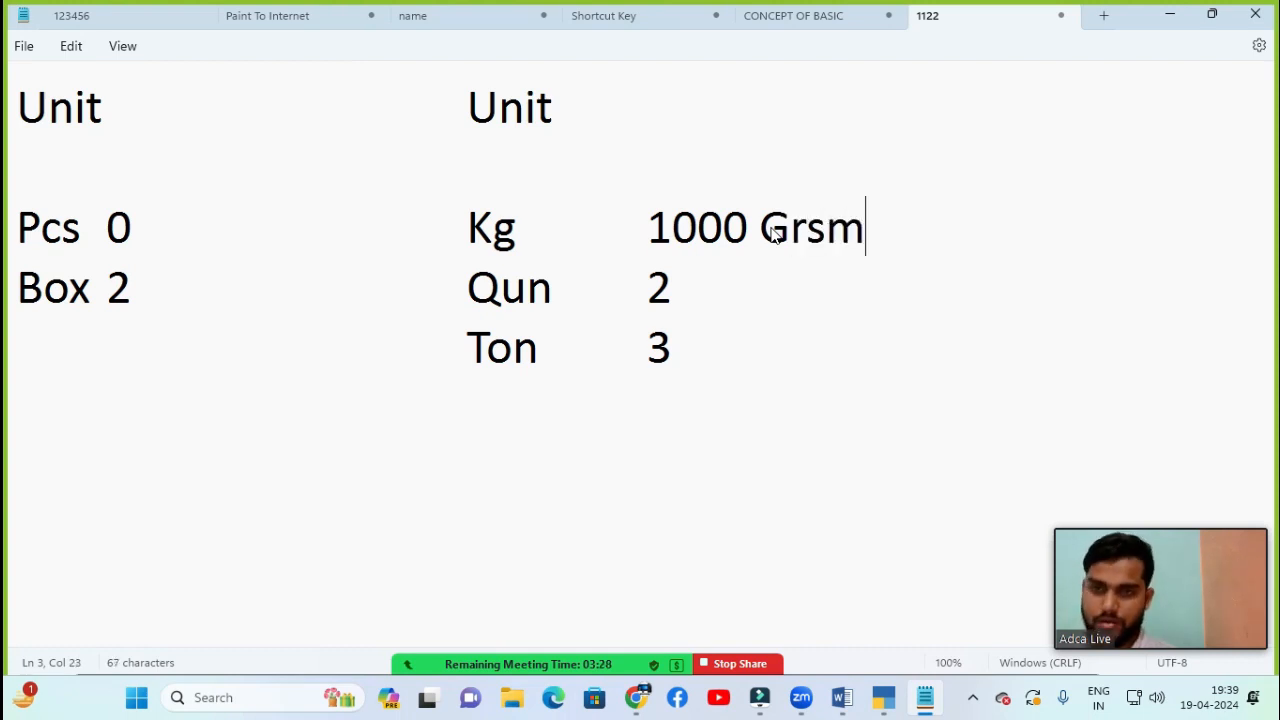
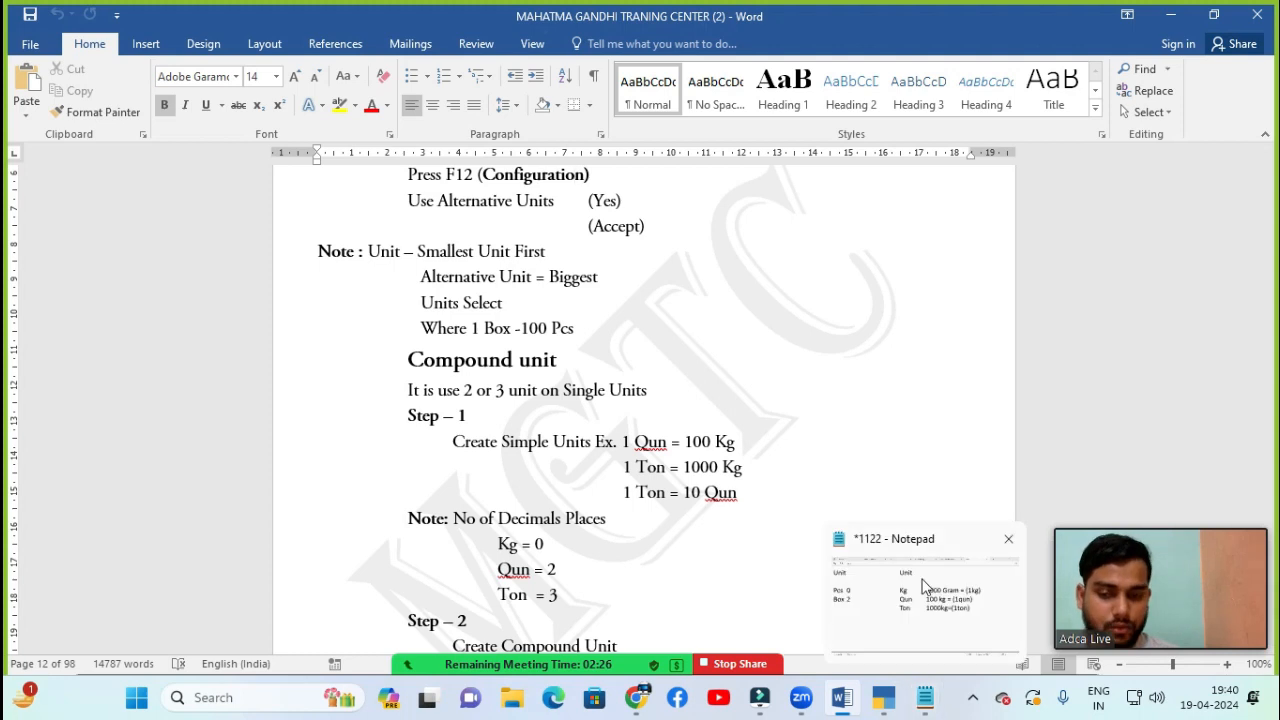
- Return to the Notepad note and add a second "ton" entry below Ton, aligned with the unit names
left_click(922, 588)
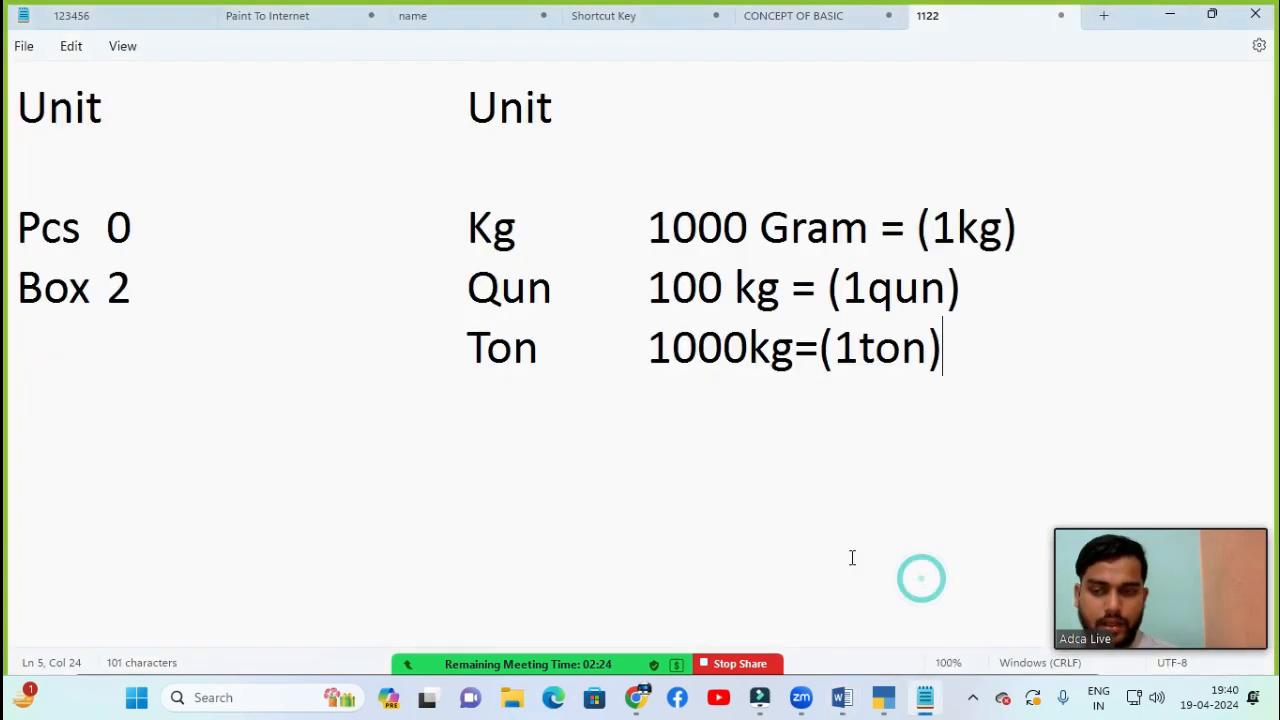
left_click(490, 407)
double_click(488, 354)
left_click(471, 410)
key("Tab")
key("Tab")
key("Tab")
key("Tab")
key("Tab")
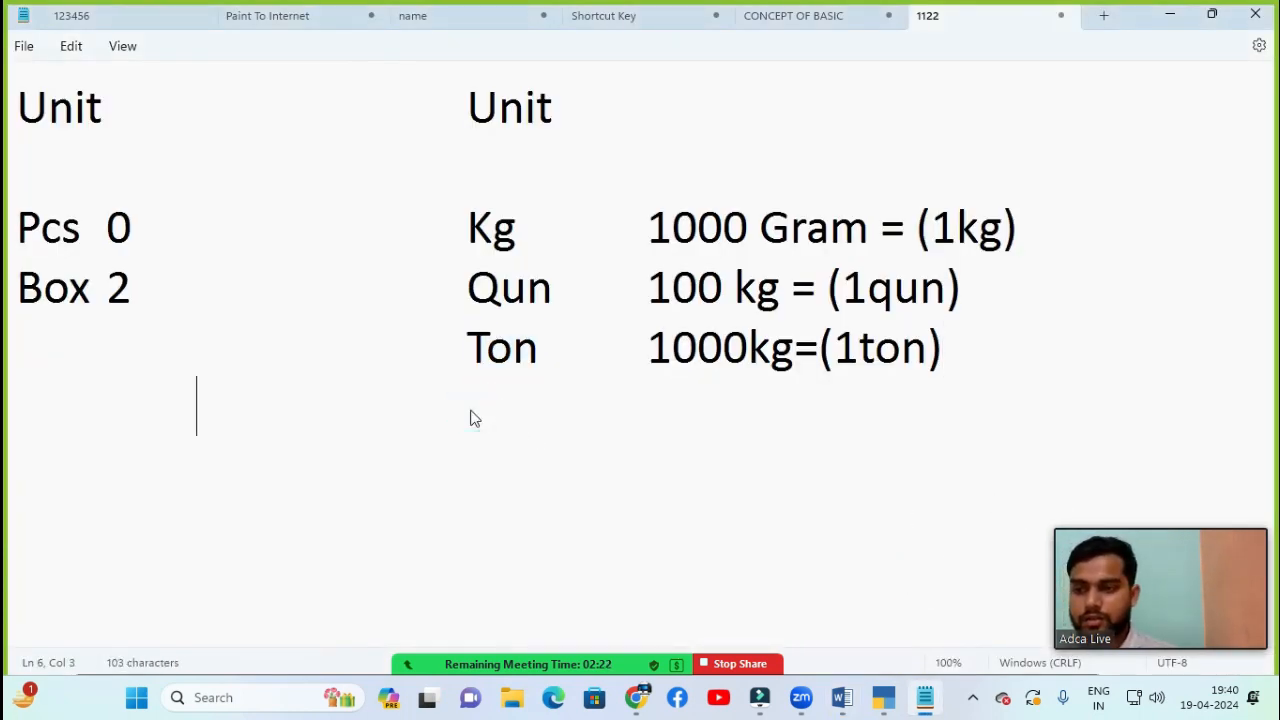
type("ton")
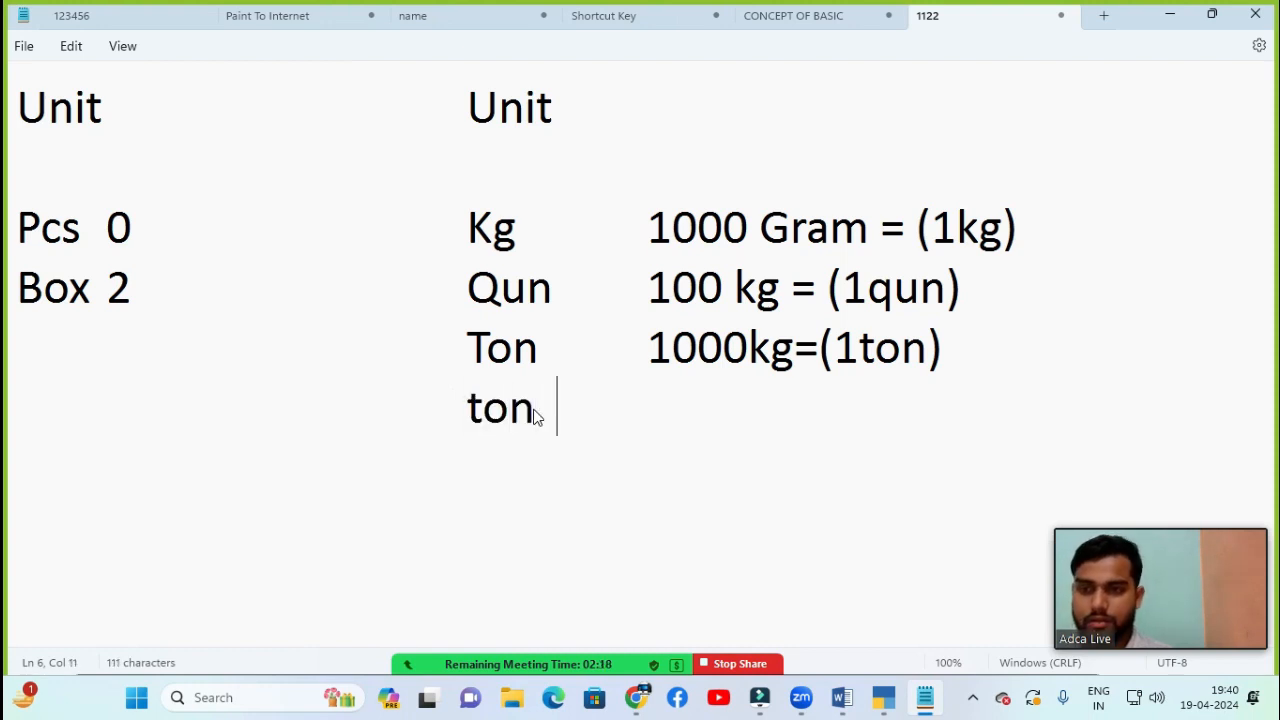
- Enter the conversion "1 ton = ( 10qun)" beside the new ton entry, aligned with the other conversions
key("Tab")
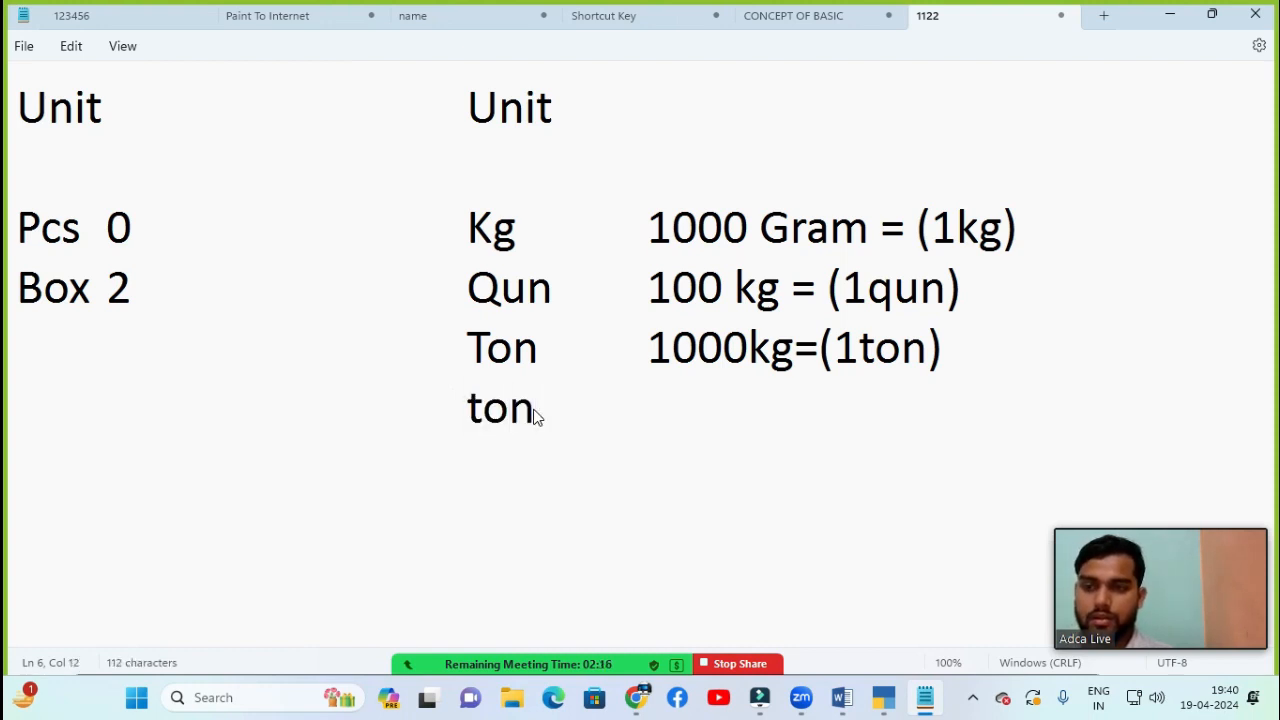
type("1 ")
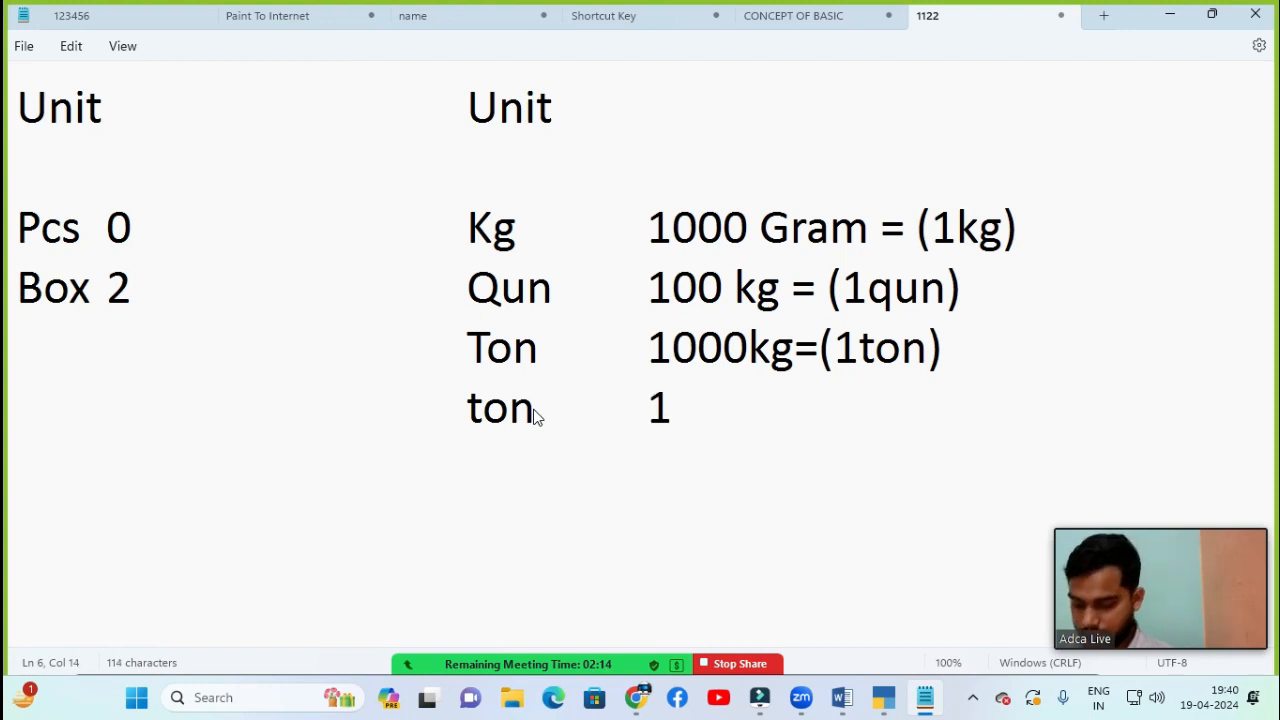
type("ton    =")
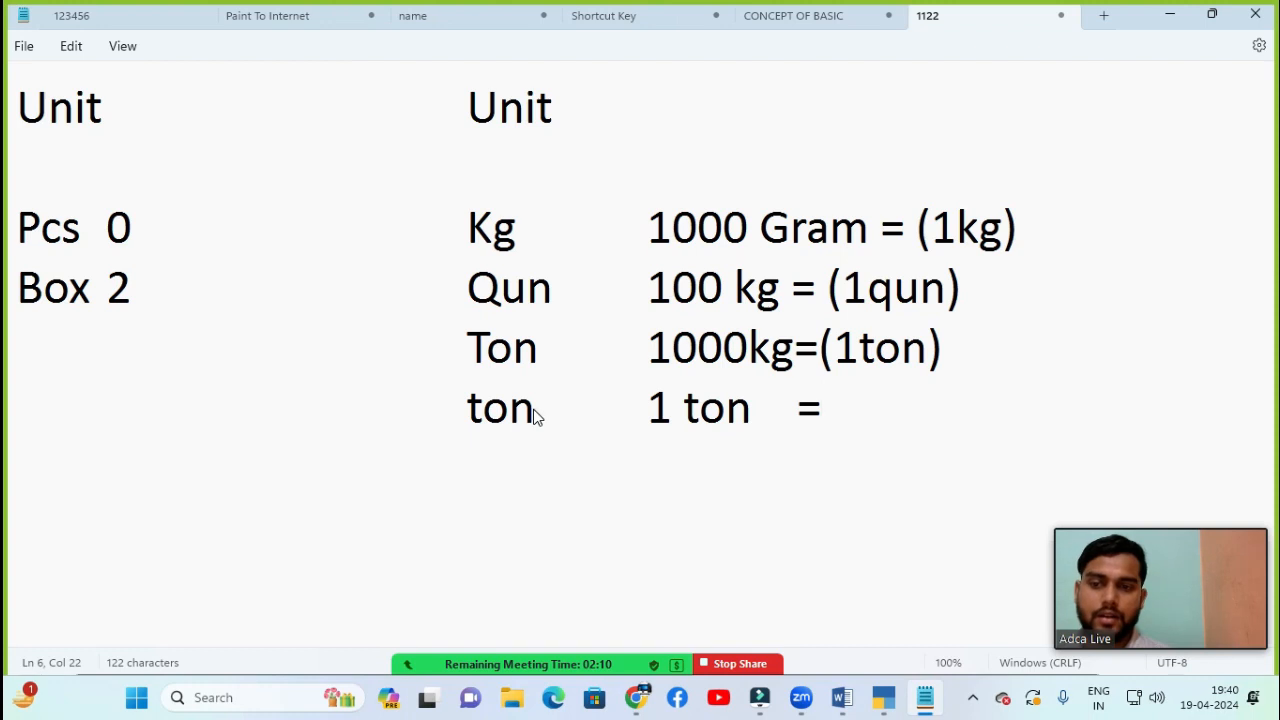
type(" ( 10")
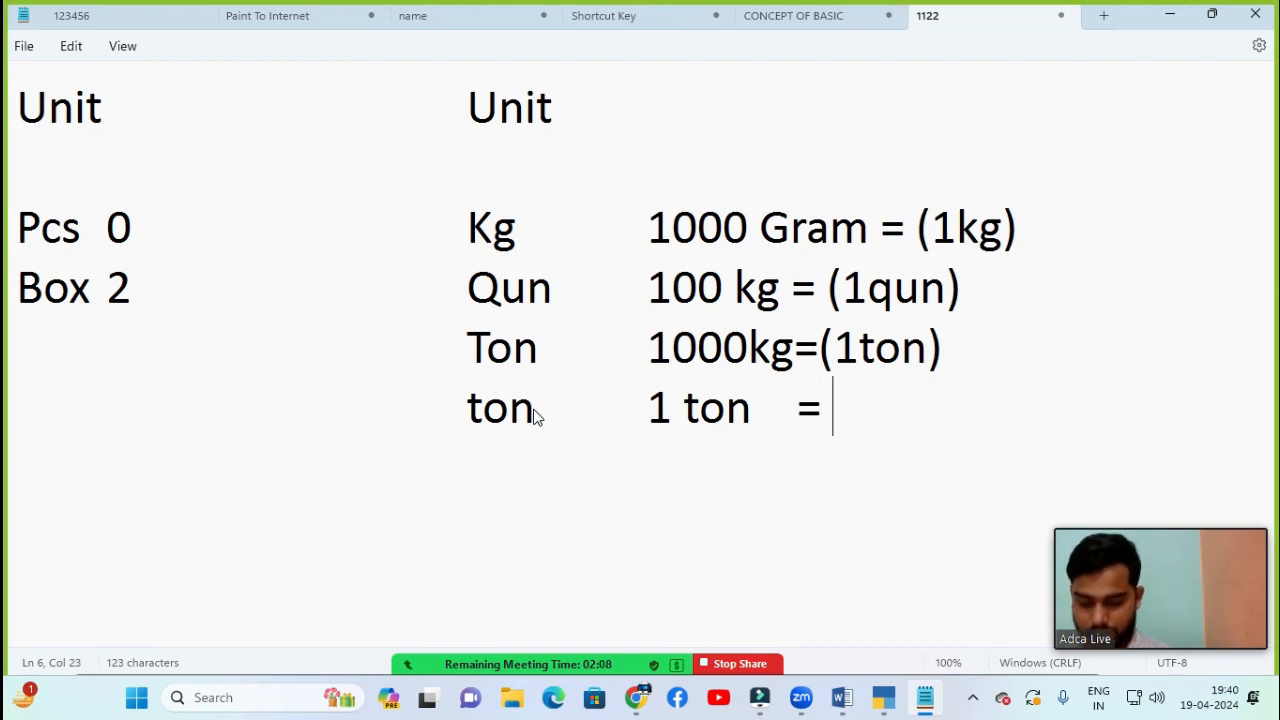
type("qun)")
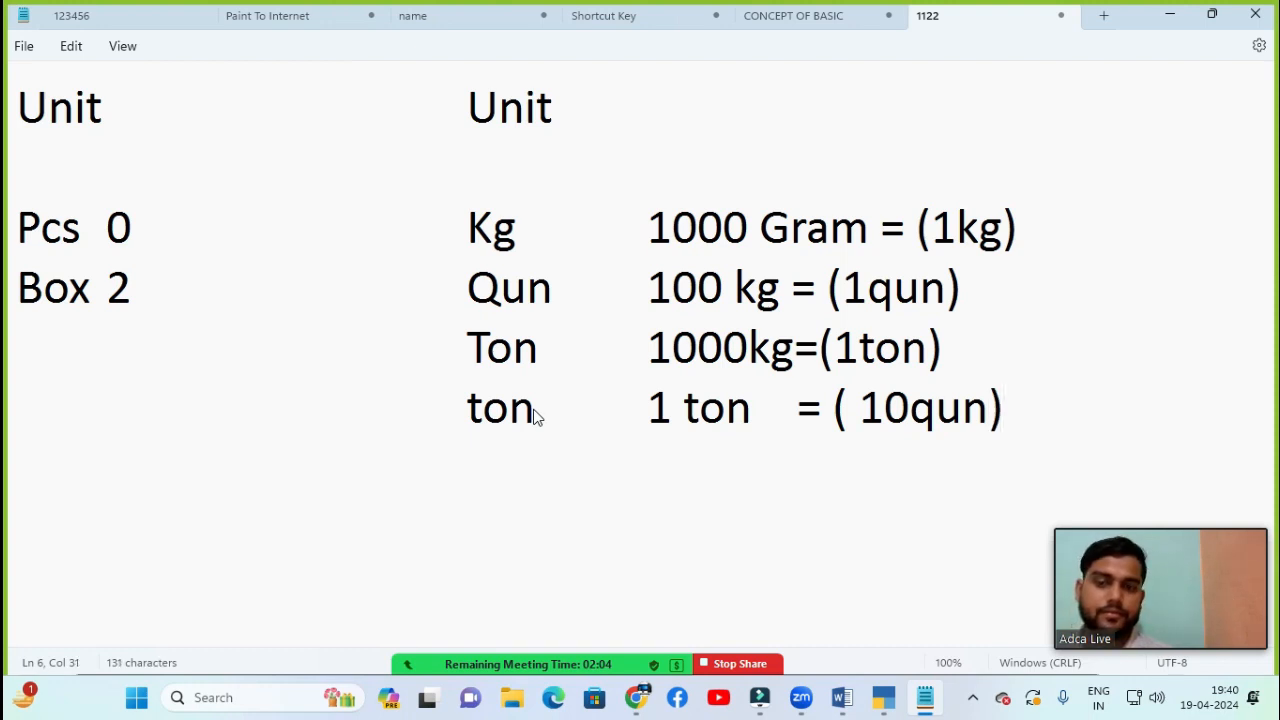
left_click(857, 457)
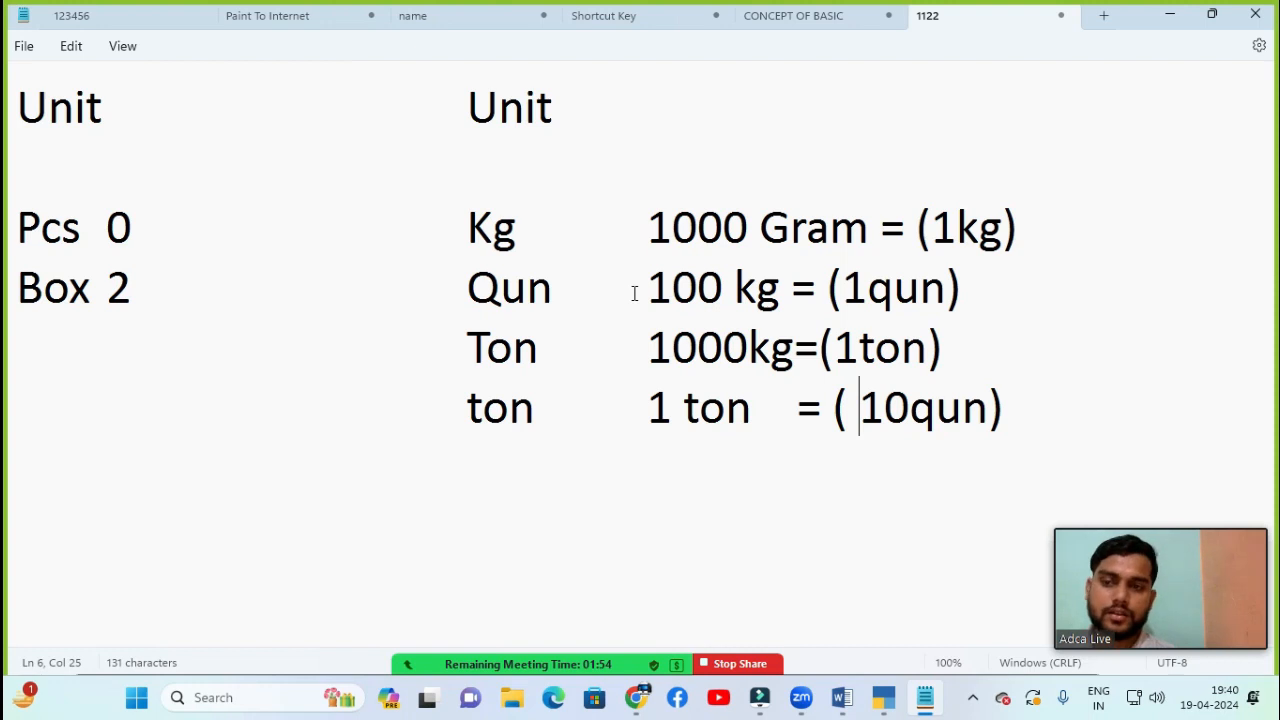
- Send an unmute request to everyone in the Zoom meeting and minimize the participants window
mouse_move(445, 663)
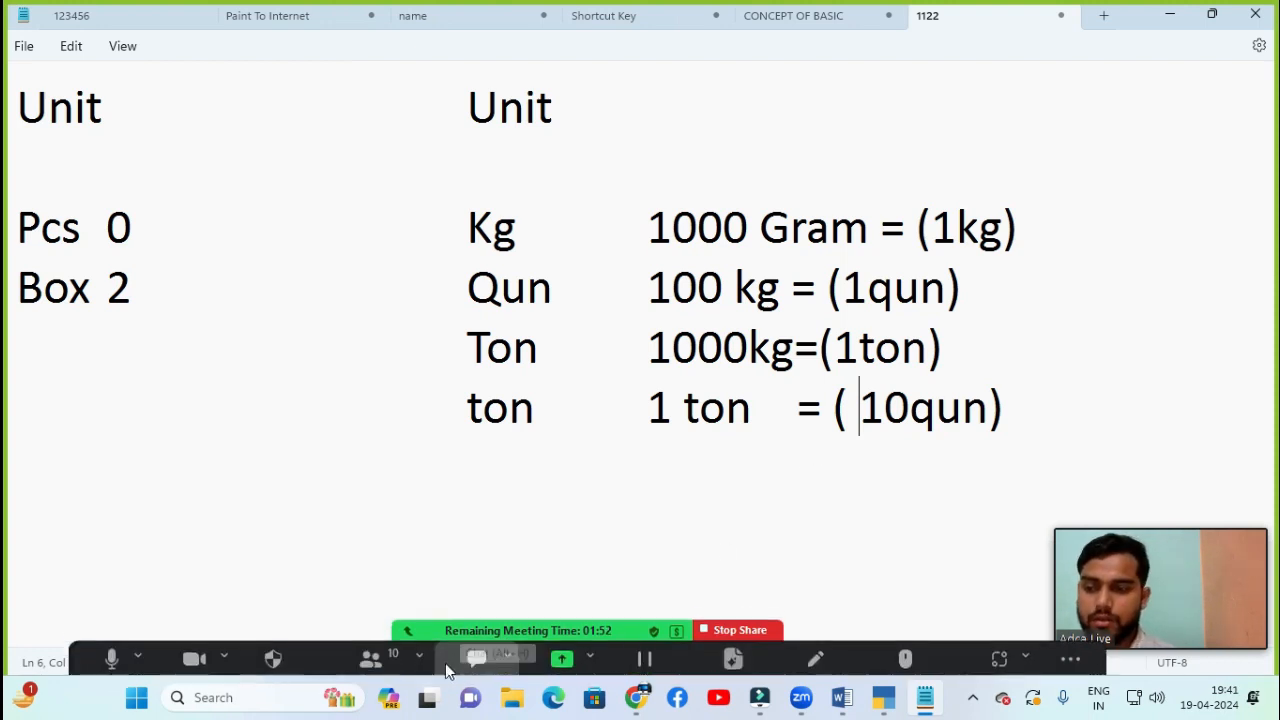
left_click(351, 648)
left_click(646, 507)
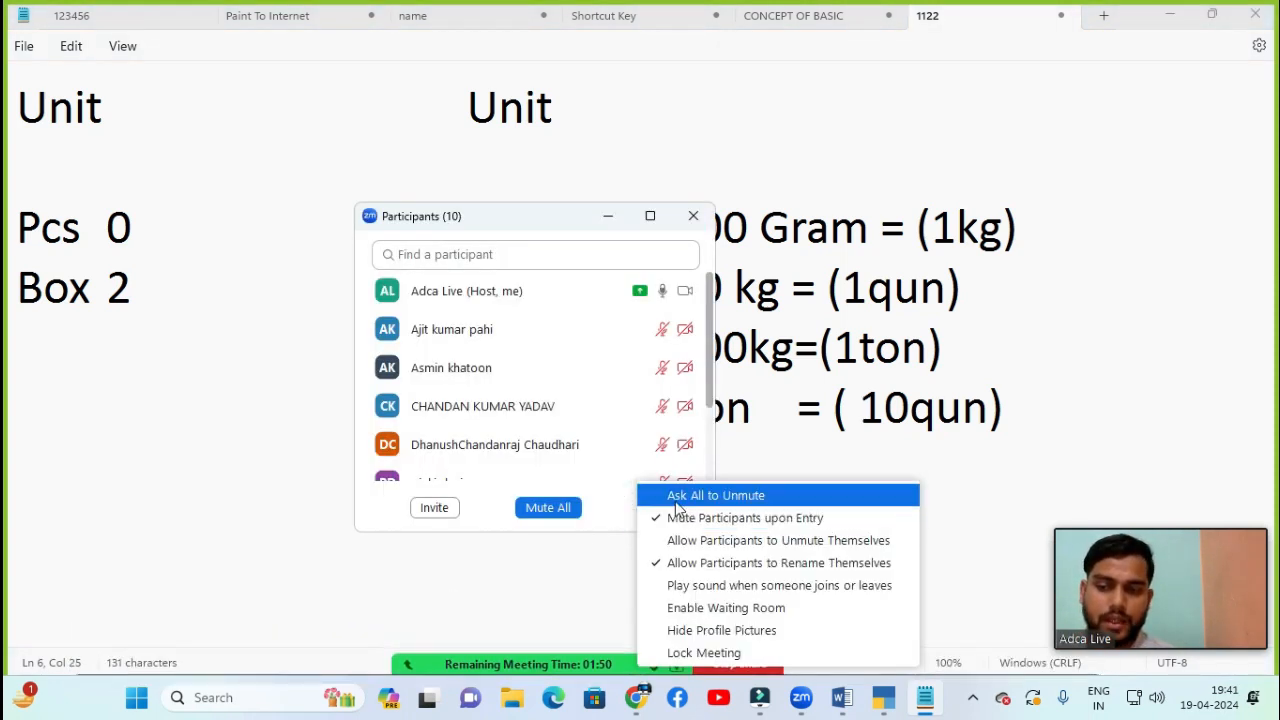
left_click(676, 505)
left_click(608, 216)
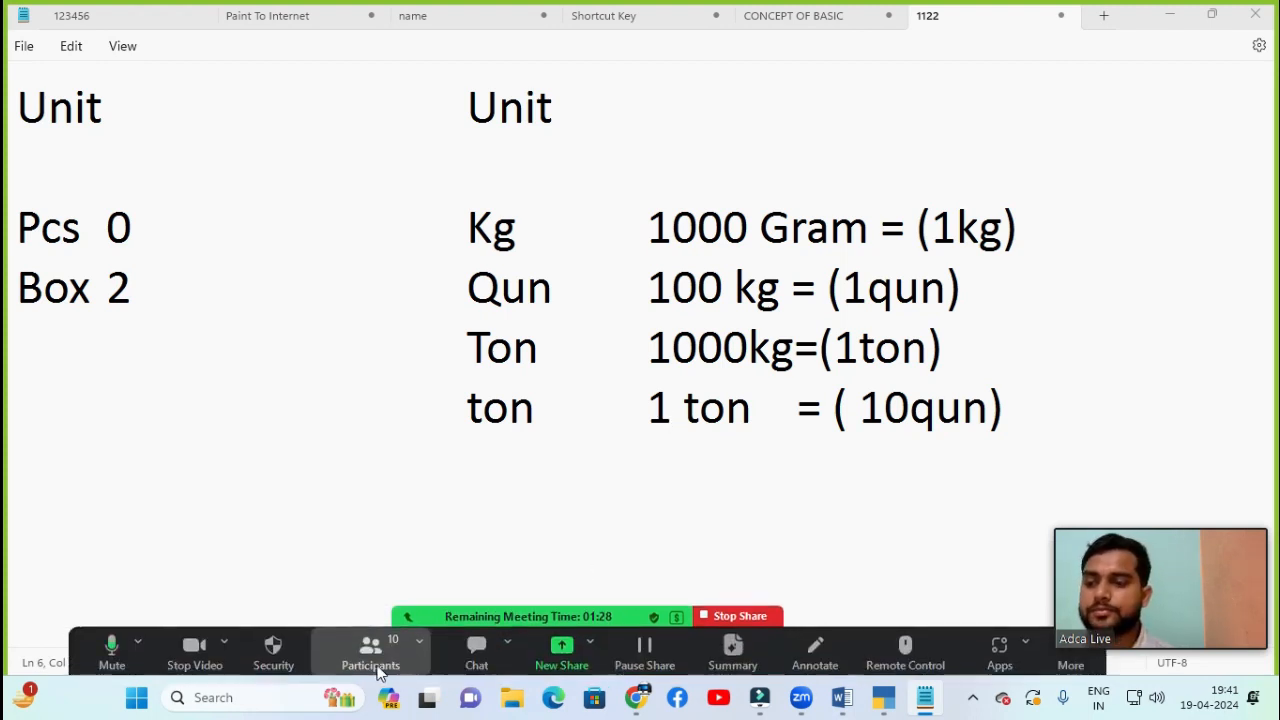
- Mute one unmuted participant and all current and new participants, and close the participants window
left_click(365, 658)
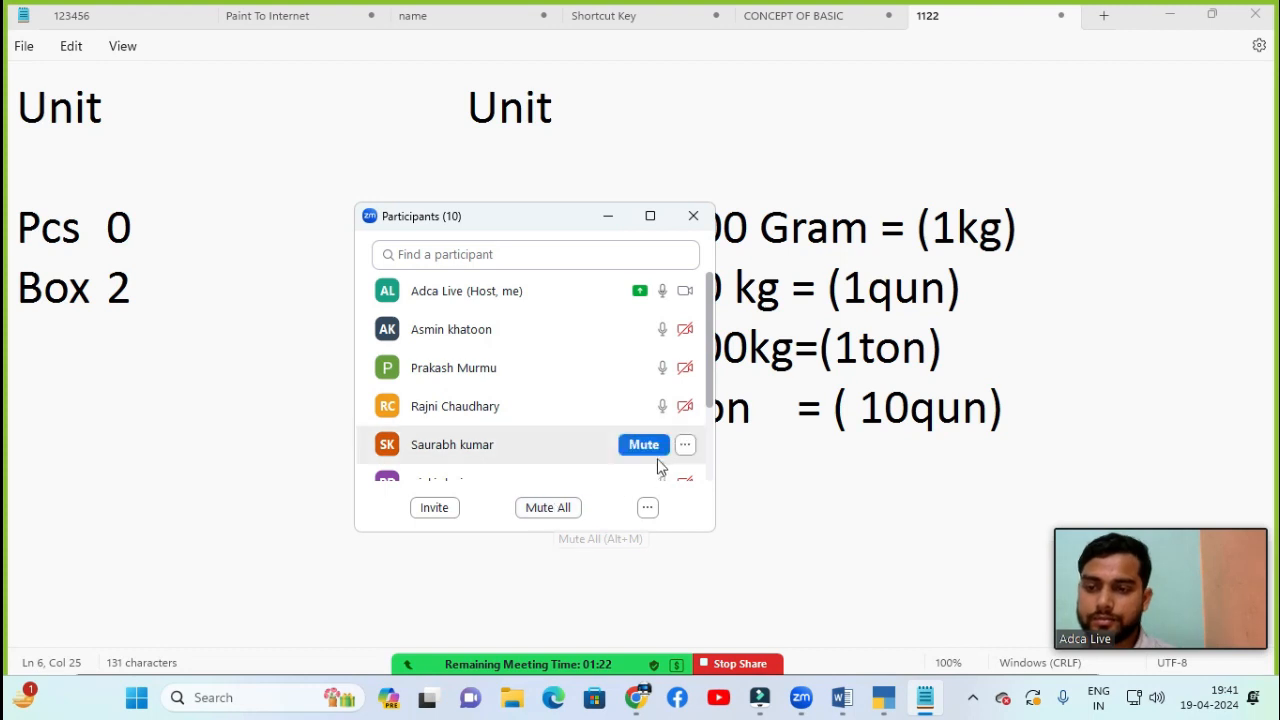
left_click(650, 452)
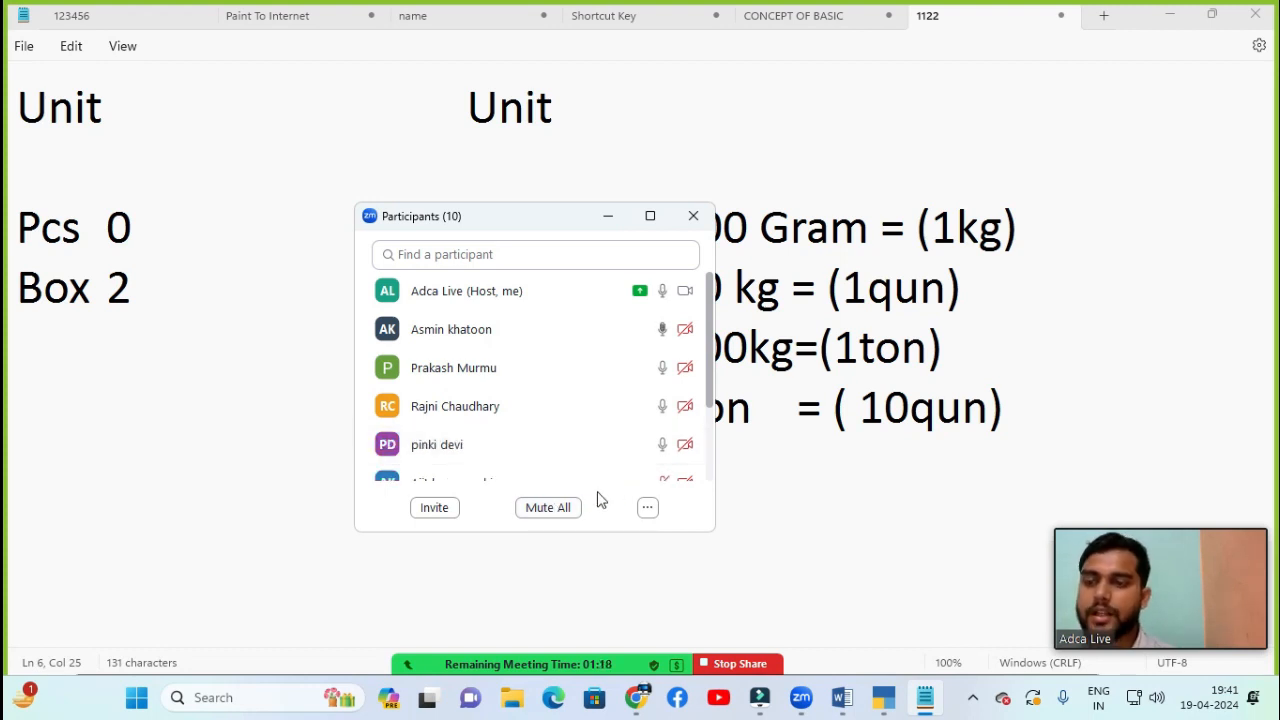
left_click(556, 512)
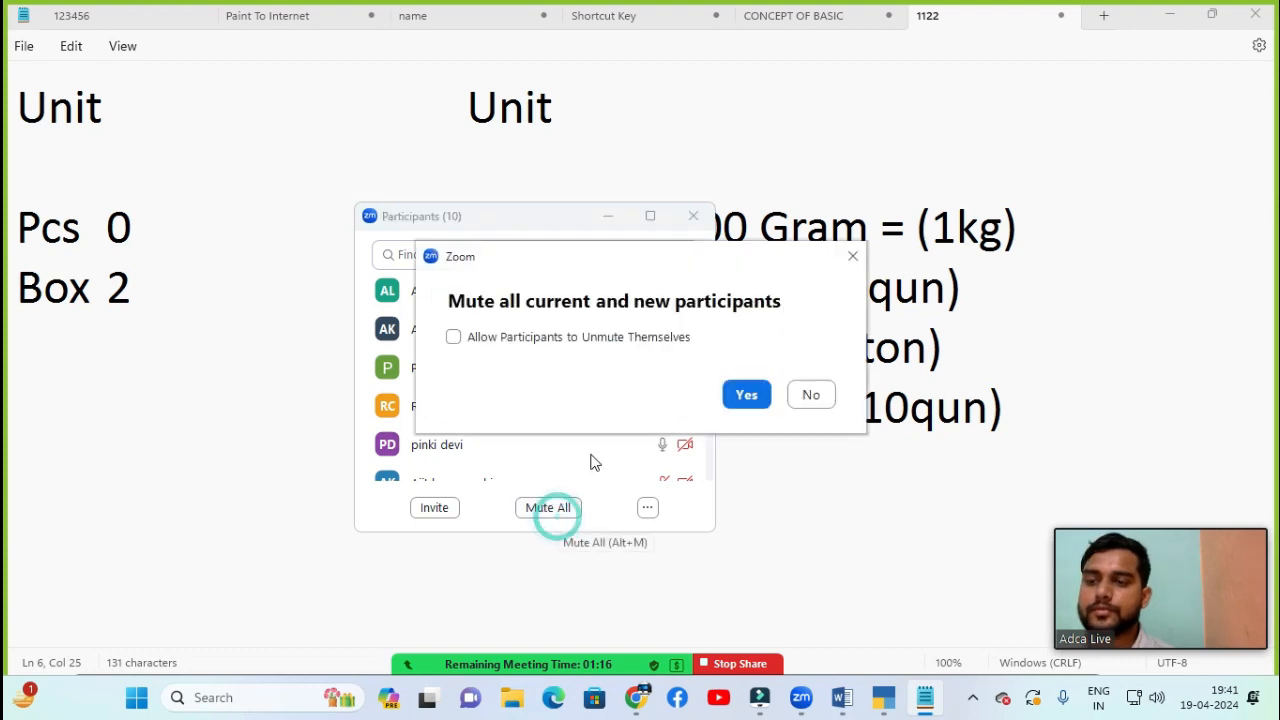
left_click(746, 394)
left_click(693, 216)
left_click(717, 158)
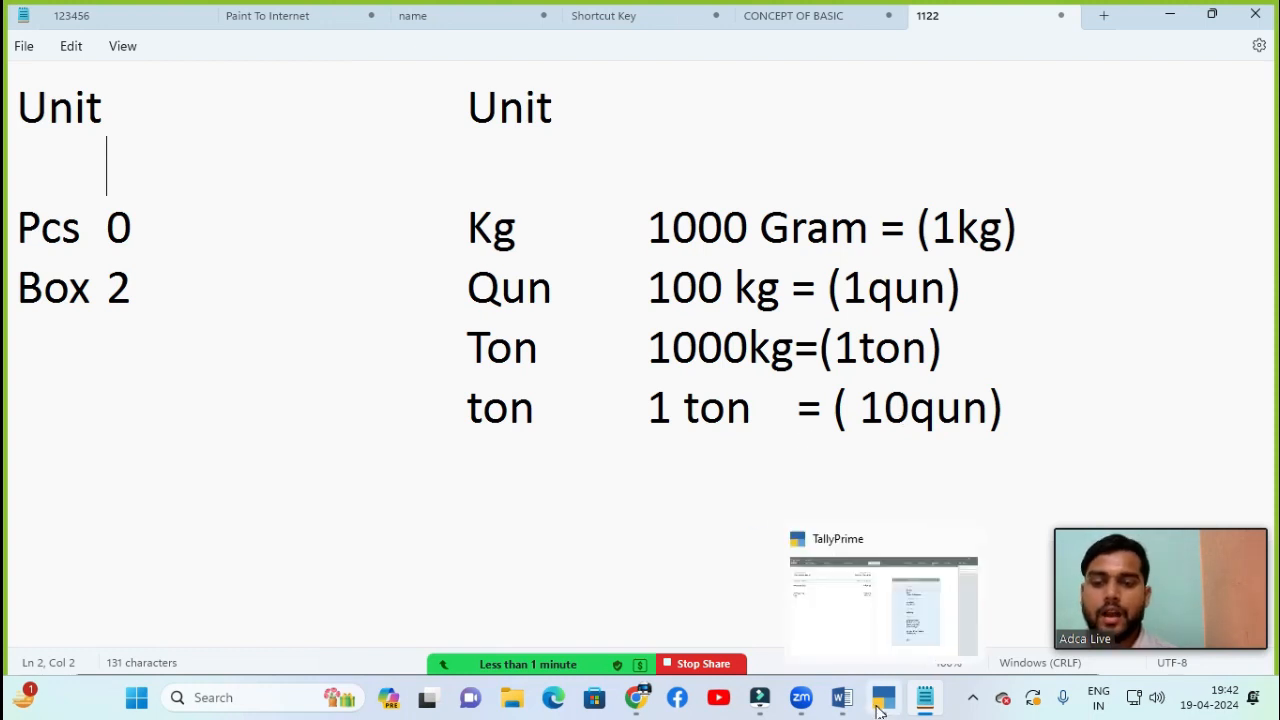
- Switch to the Word notes and review the Compound unit section's simple units and decimal places
left_click(845, 638)
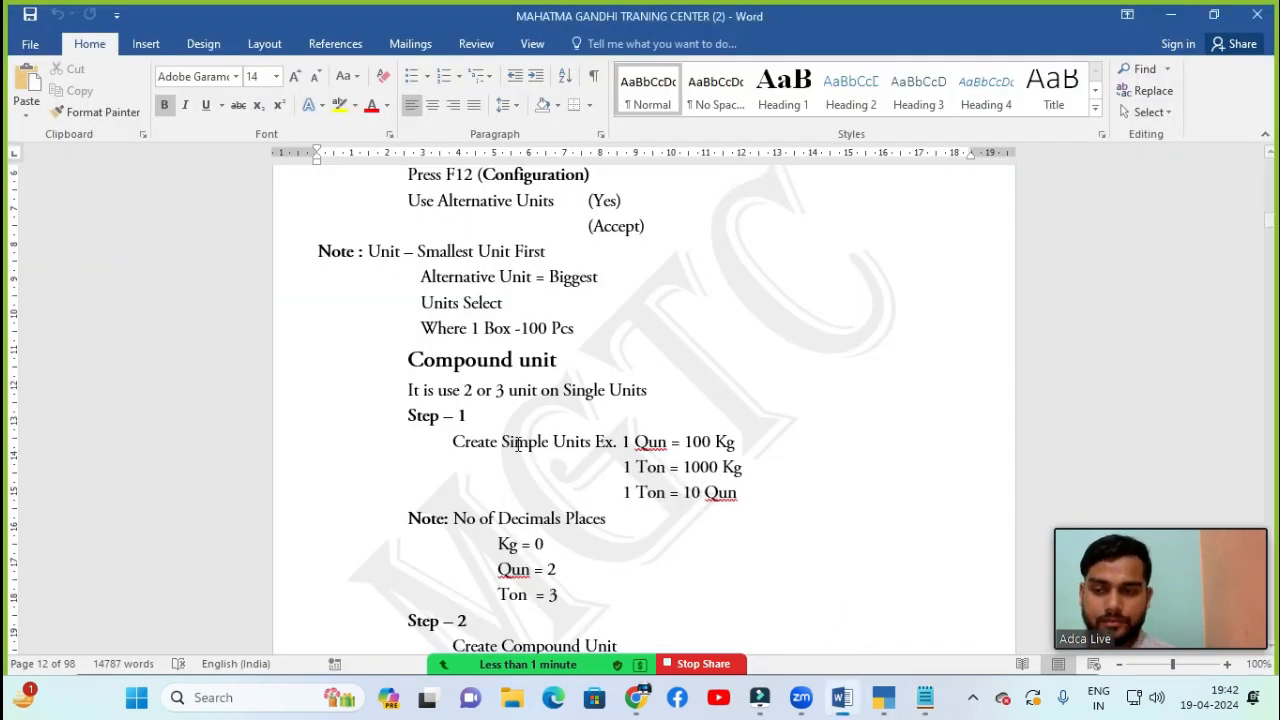
left_click(600, 540)
key("Down")
key("Down")
key("Down")
key("Down")
key("Down")
key("Down")
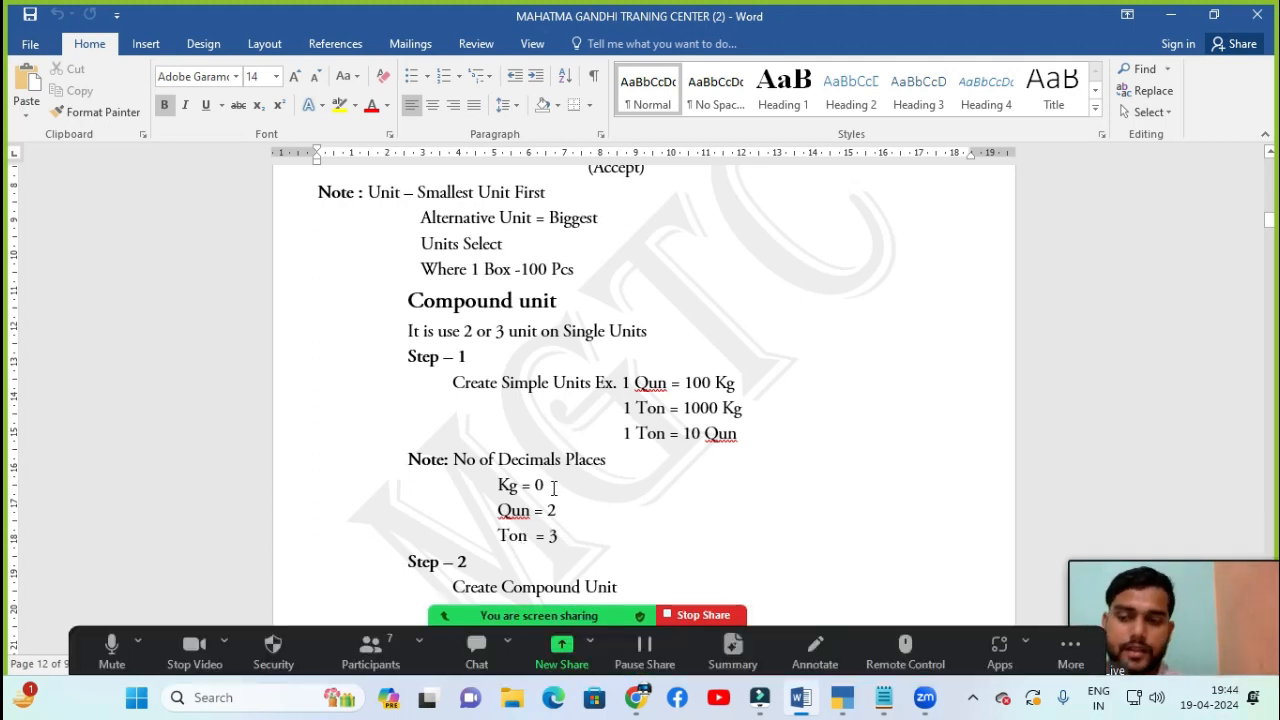
- Switch to TallyPrime and open the creation form for a new Unit inventory master
mouse_move(848, 703)
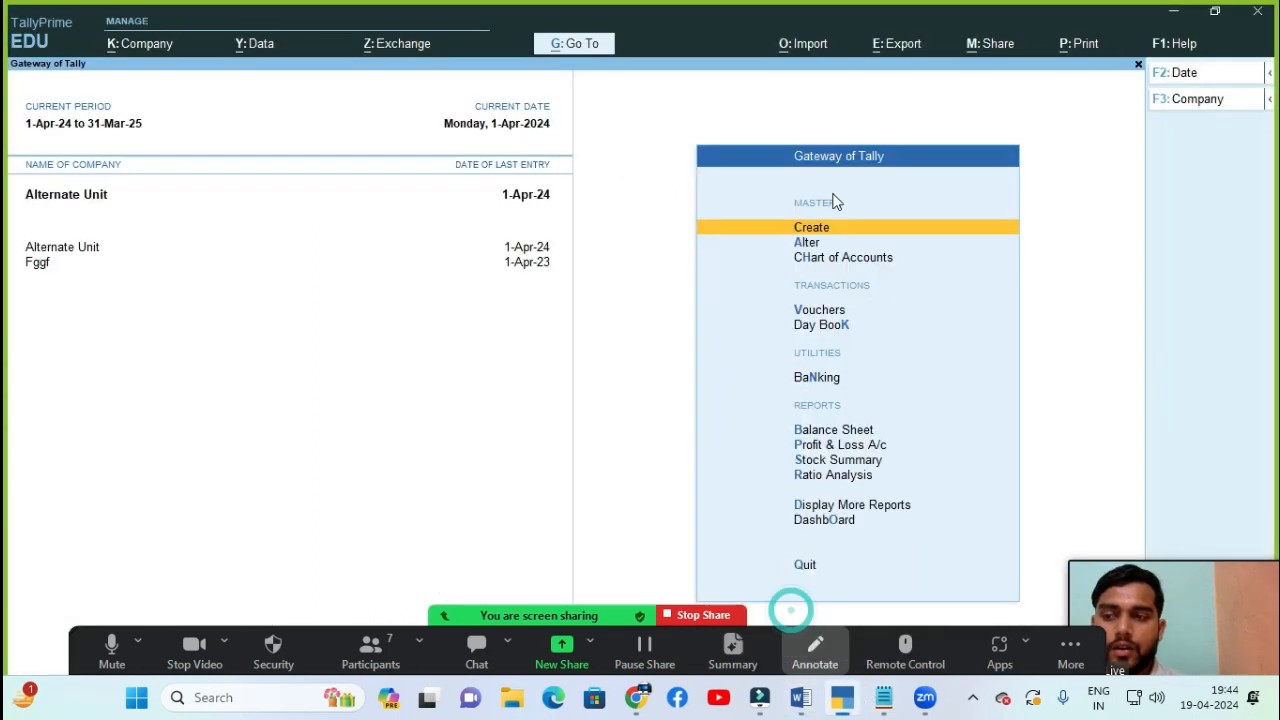
left_click(790, 610)
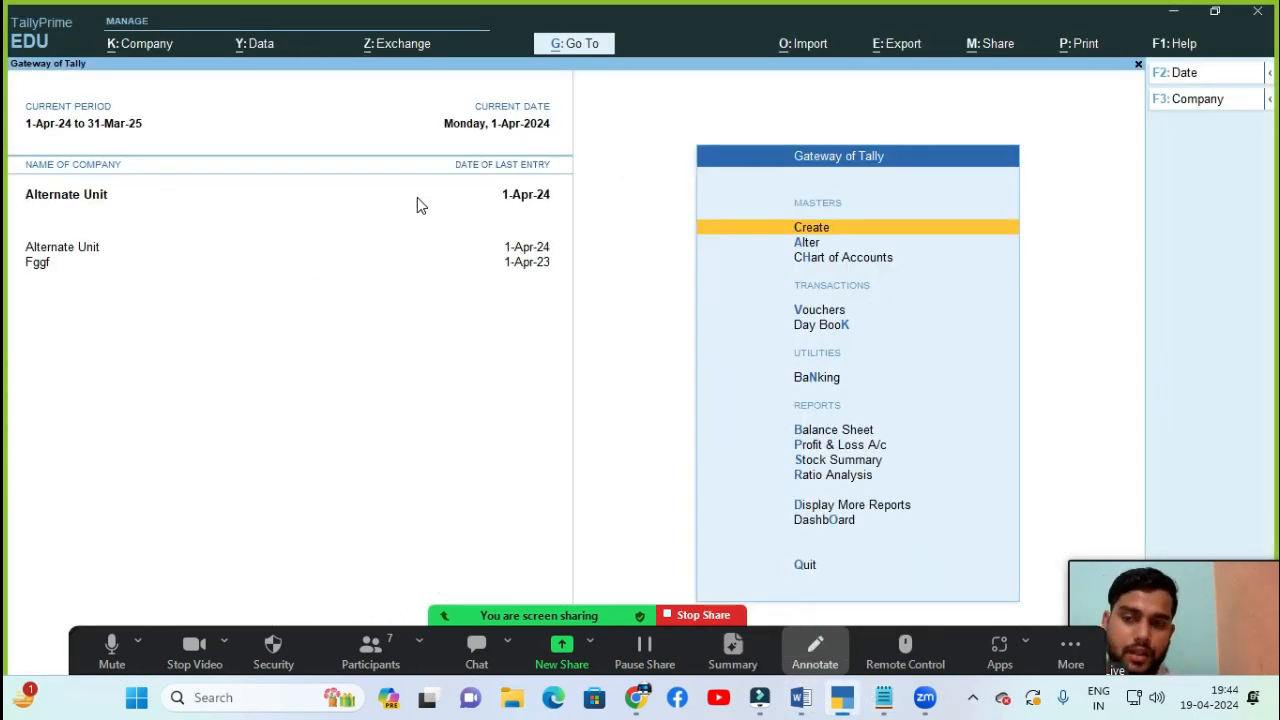
key("Return")
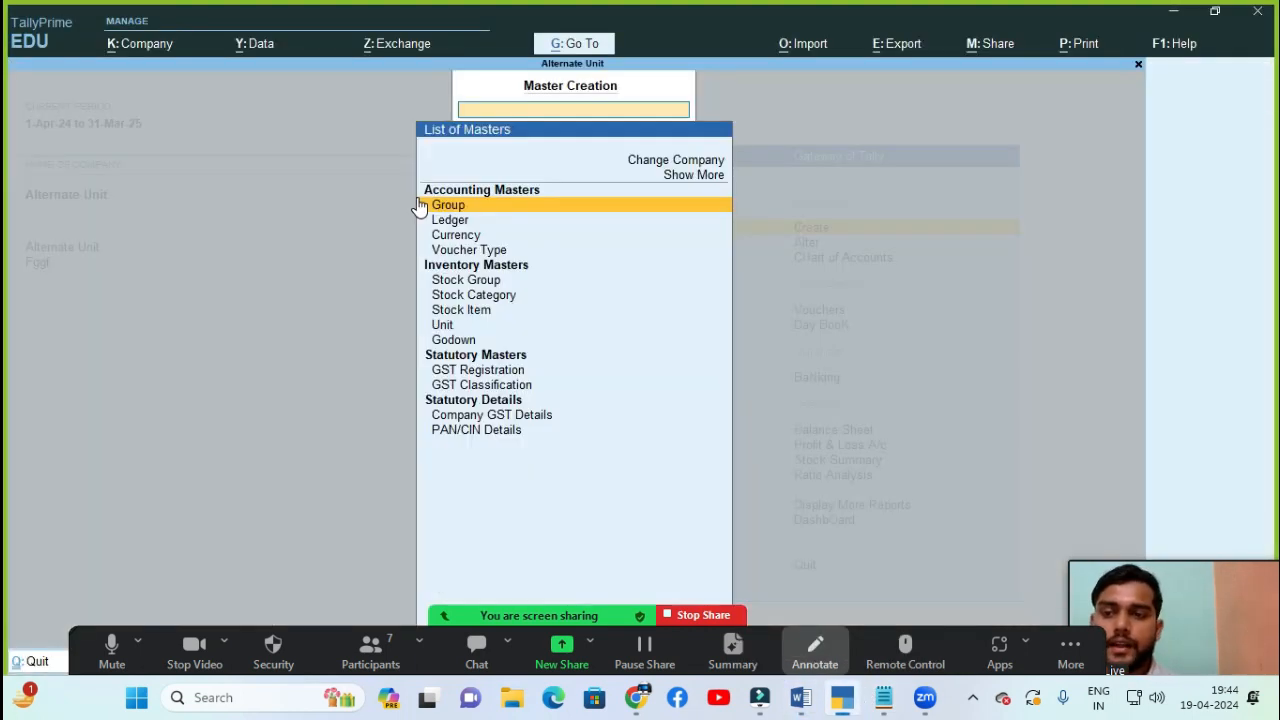
key("Down")
key("Down")
key("Down")
key("Down")
key("Down")
key("Down")
key("Down")
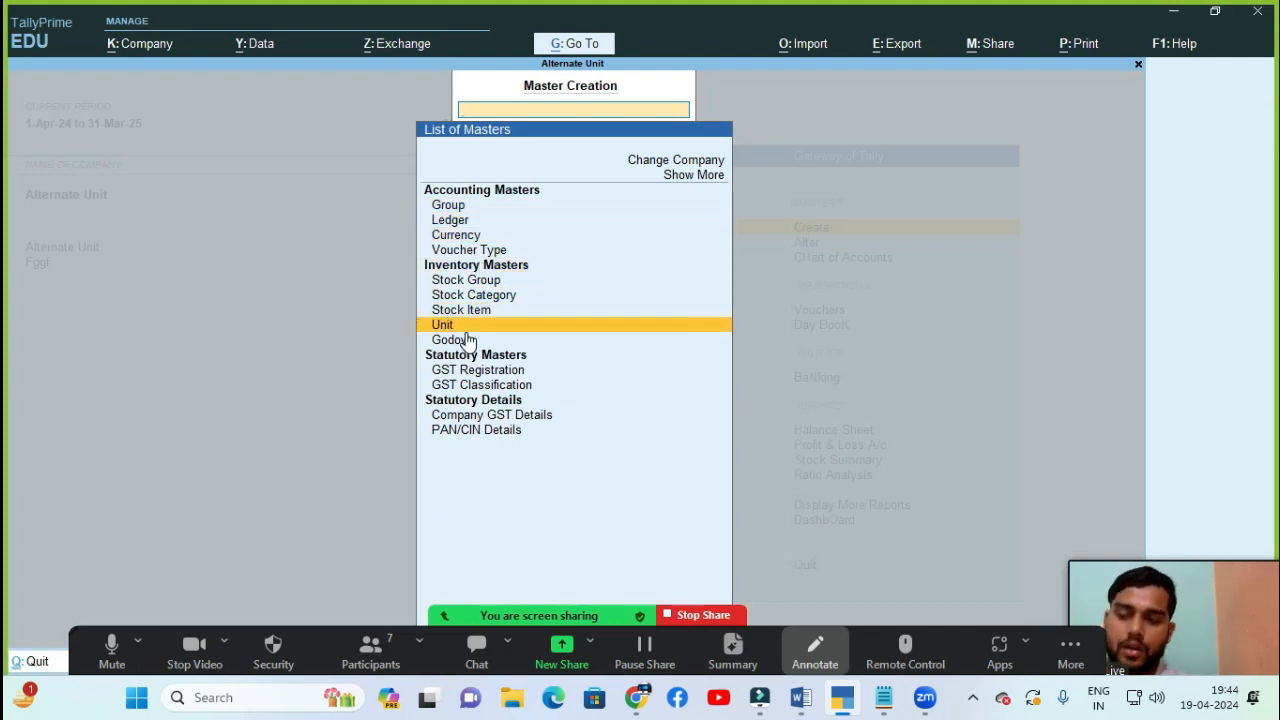
key("Return")
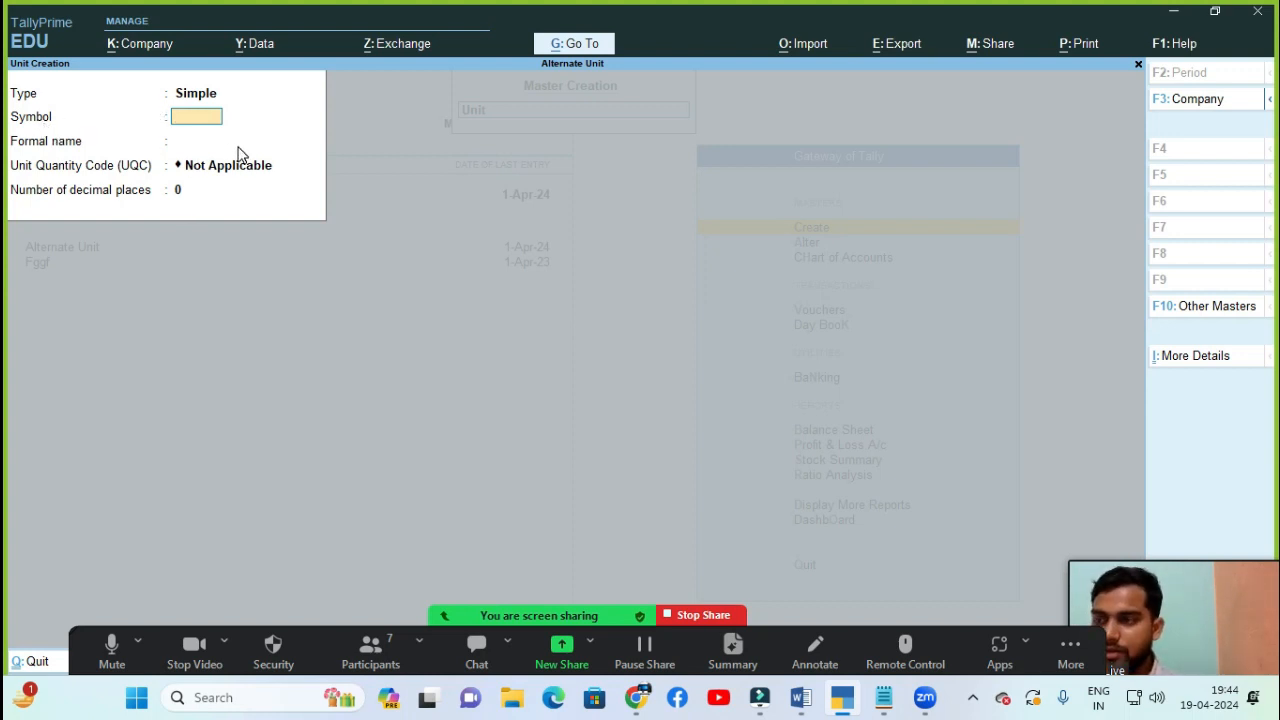
- Create the simple unit Kg with the quantity code KGS-KILOGRAMS and 0 decimal places
type("Kg")
key("Return")
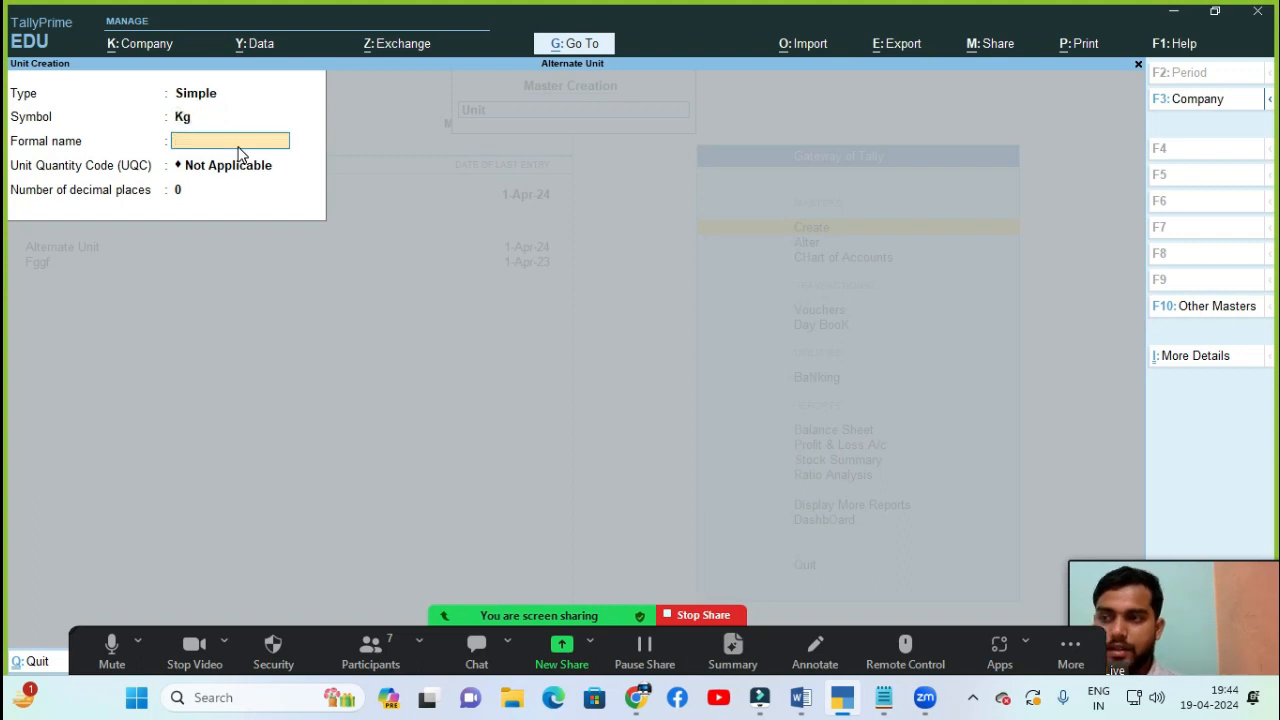
key("Return")
type("ki")
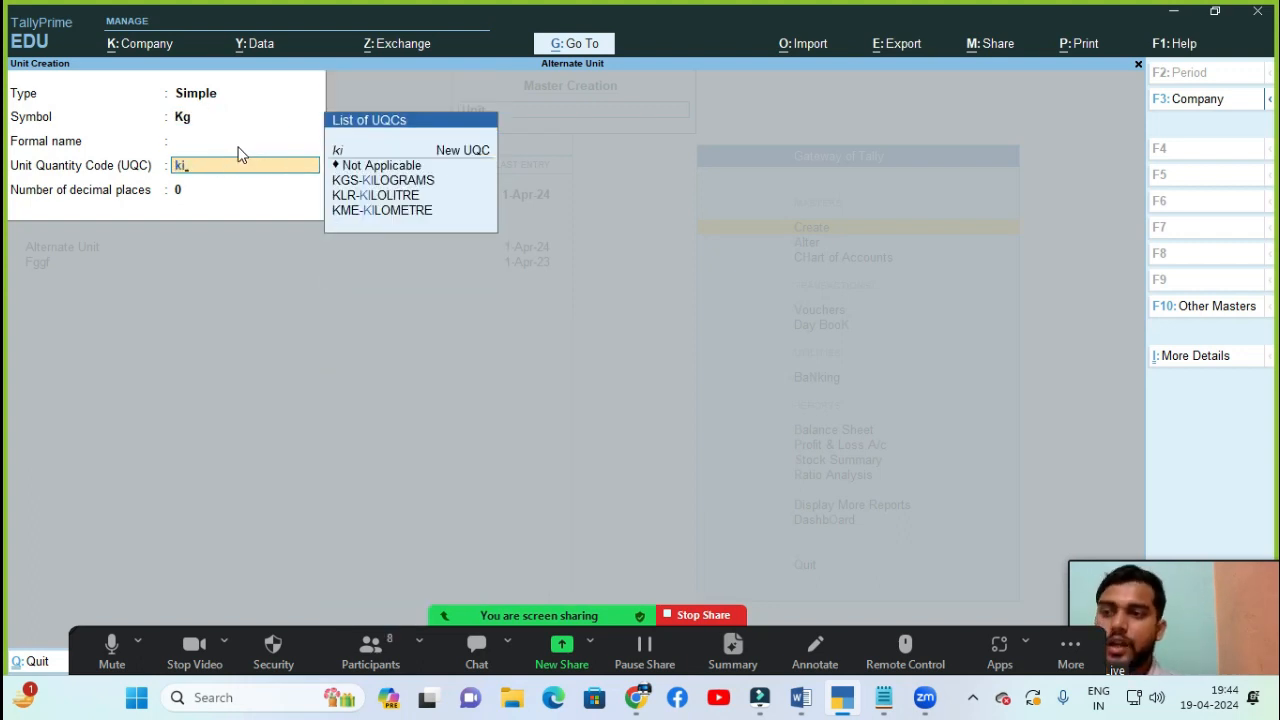
key("Down")
key("Up")
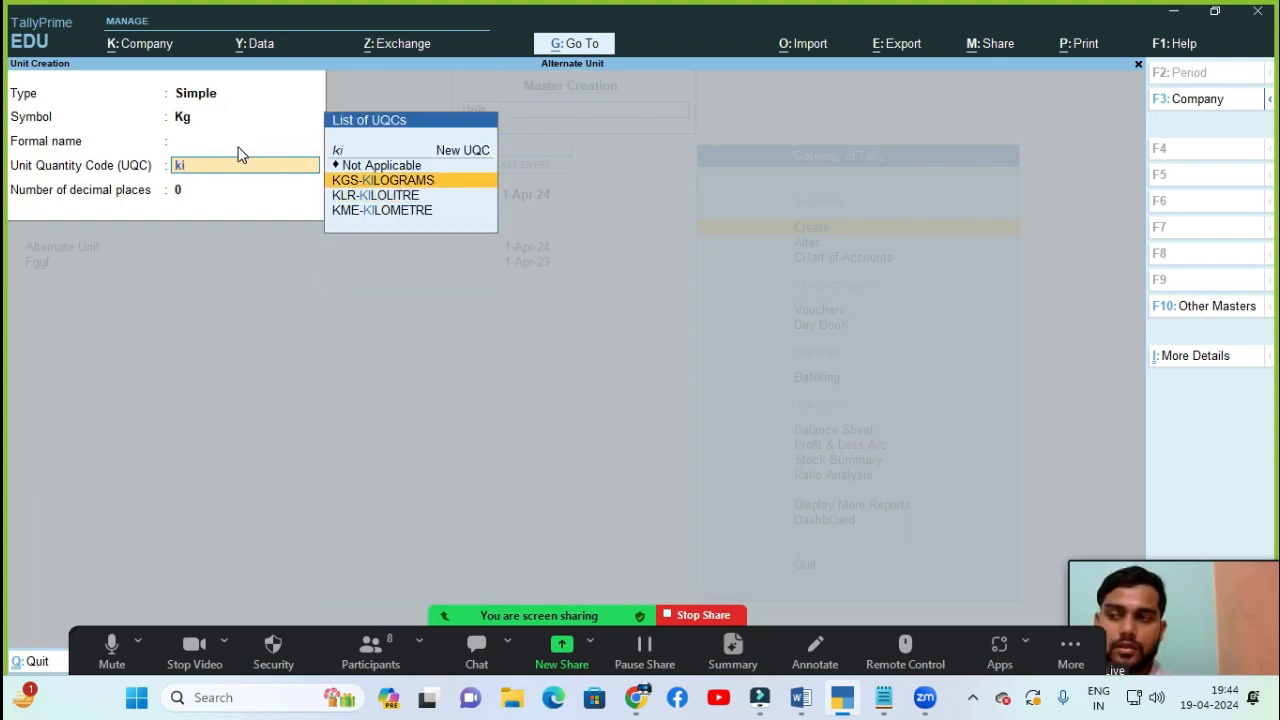
key("Return")
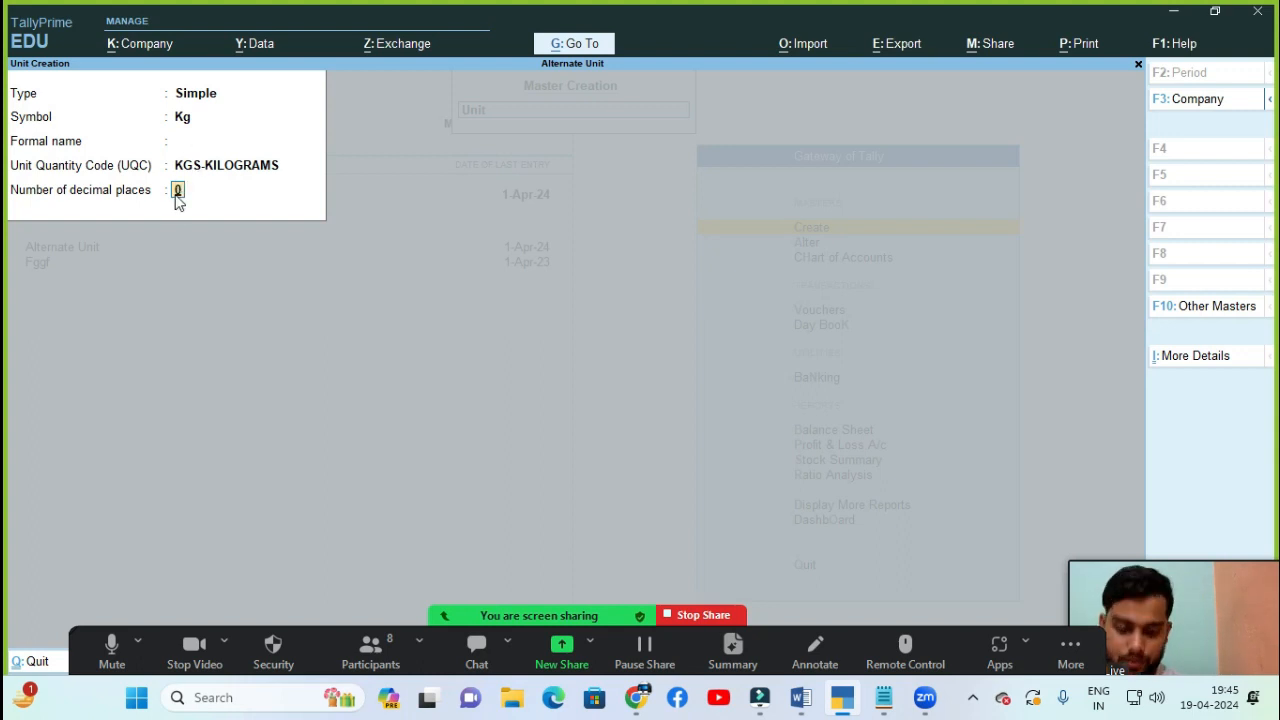
key("Return")
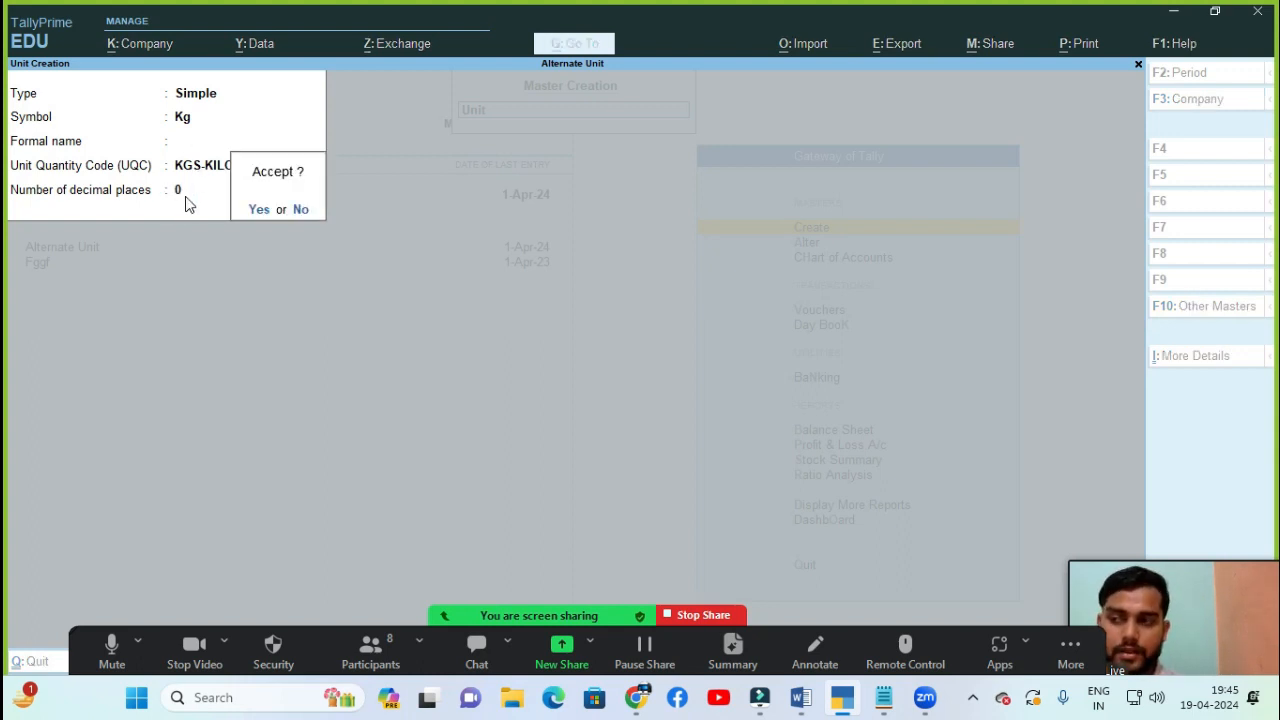
key("Return")
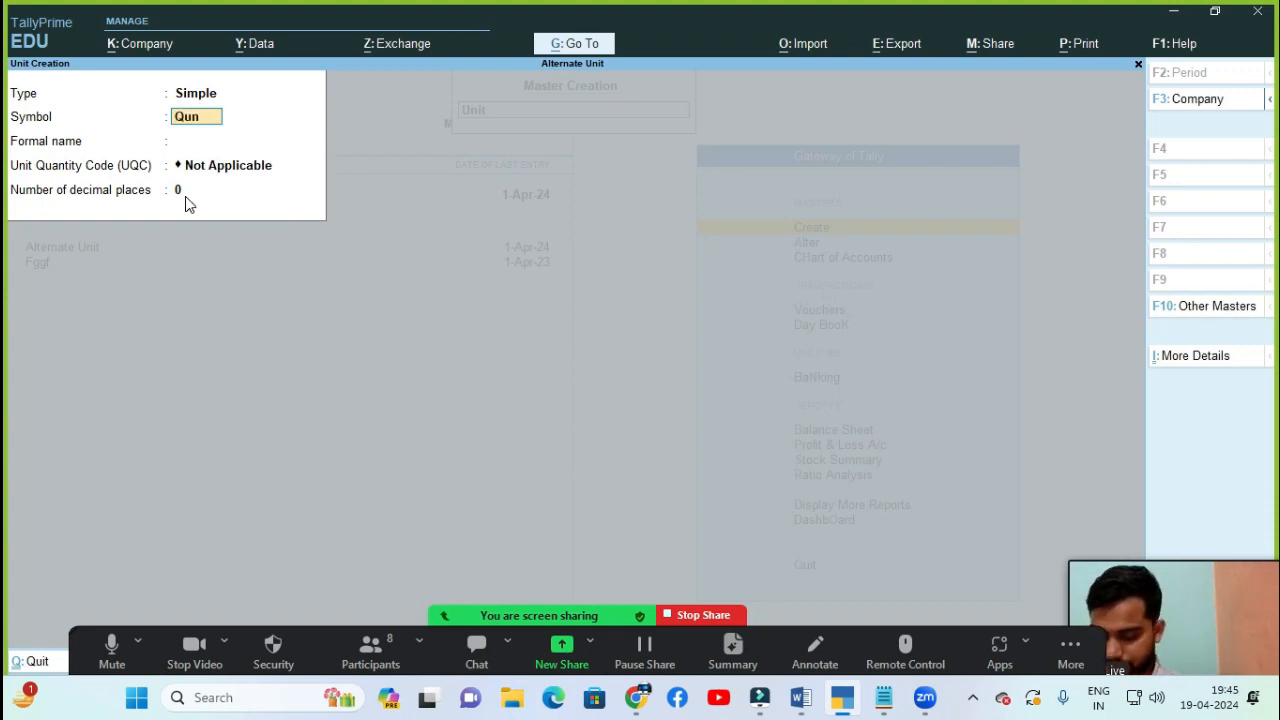
- Create the simple unit Qun with the quantity code QTL-QUINTAL and 2 decimal places
key("Return")
key("Return")
type("qub")
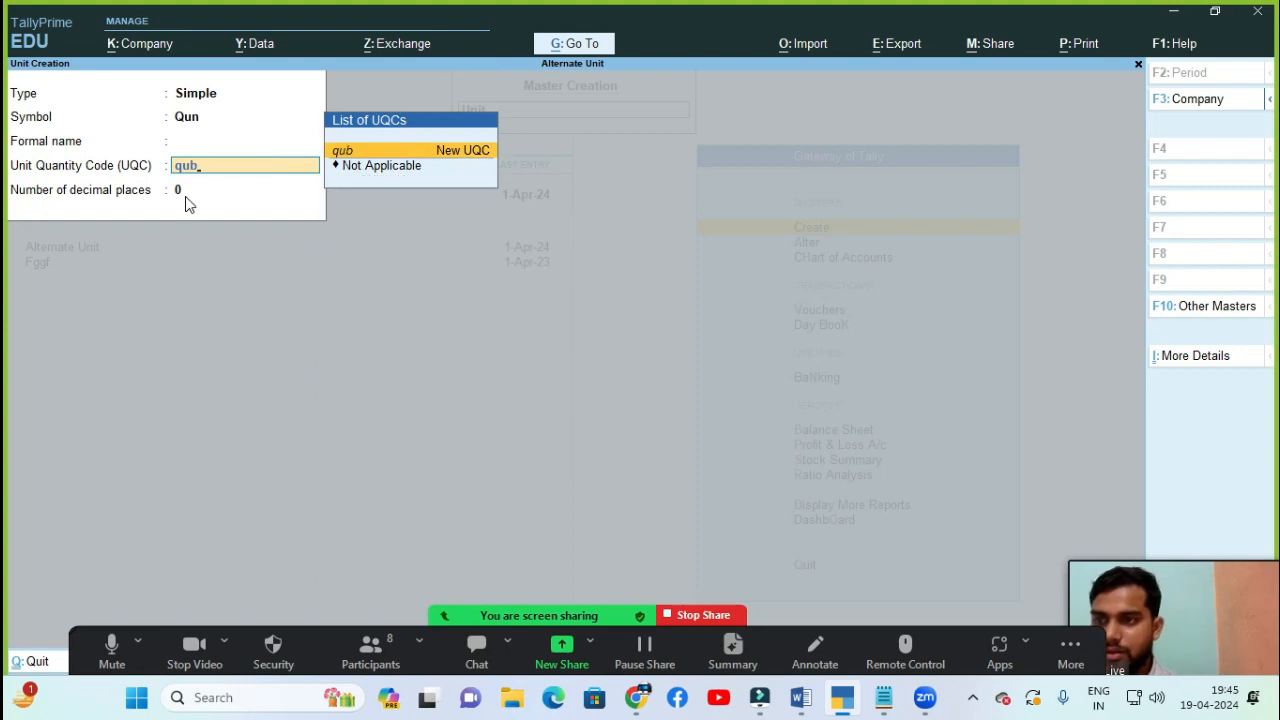
key("BackSpace")
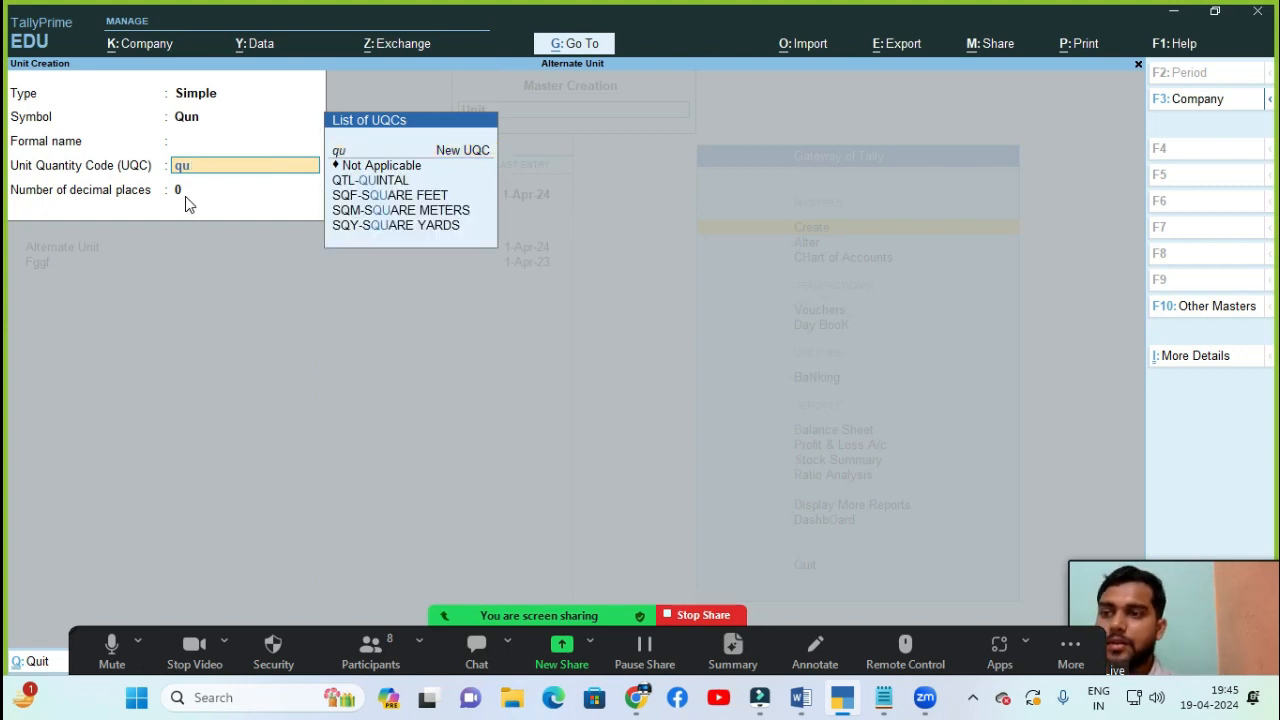
key("Down")
key("Down")
key("Up")
key("Return")
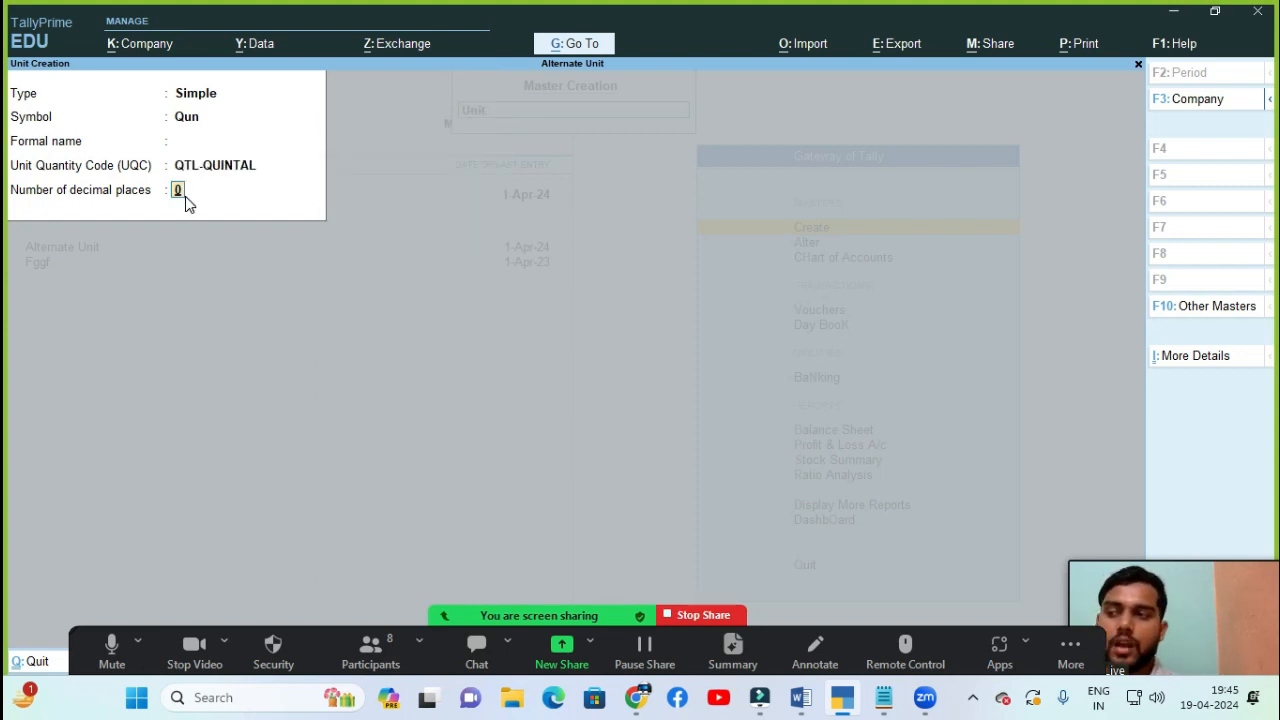
key("Return")
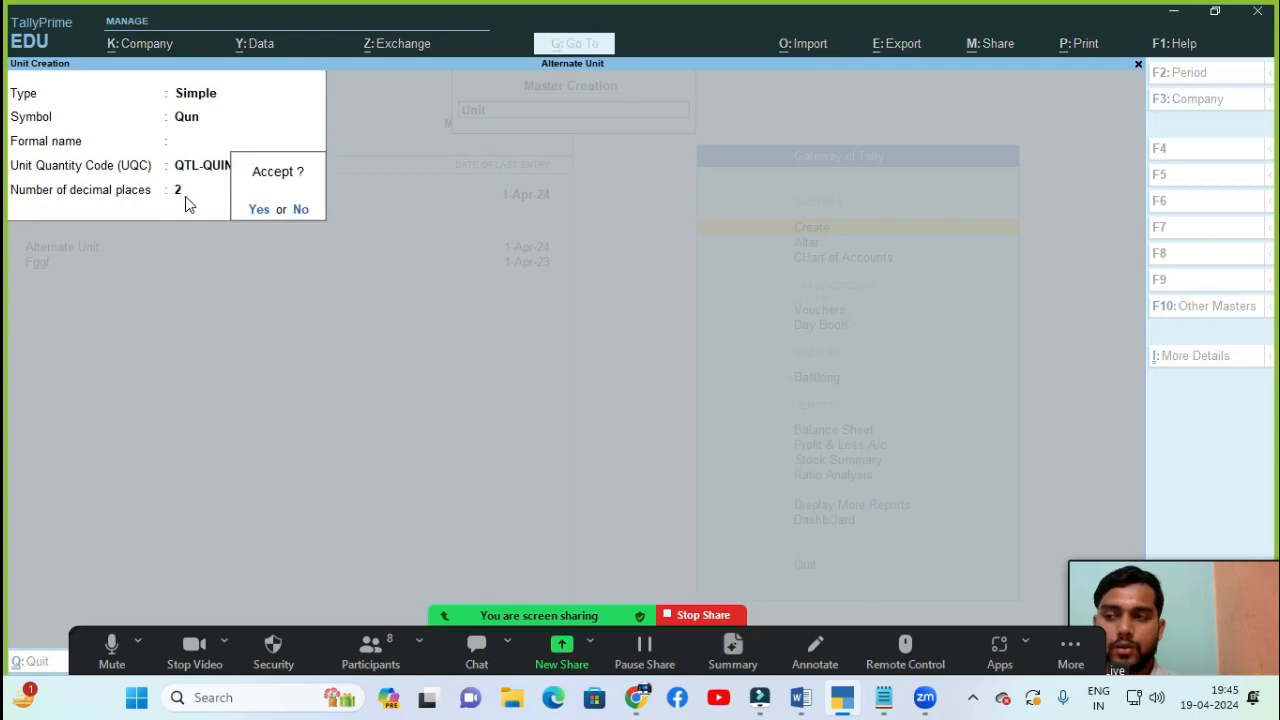
key("Return")
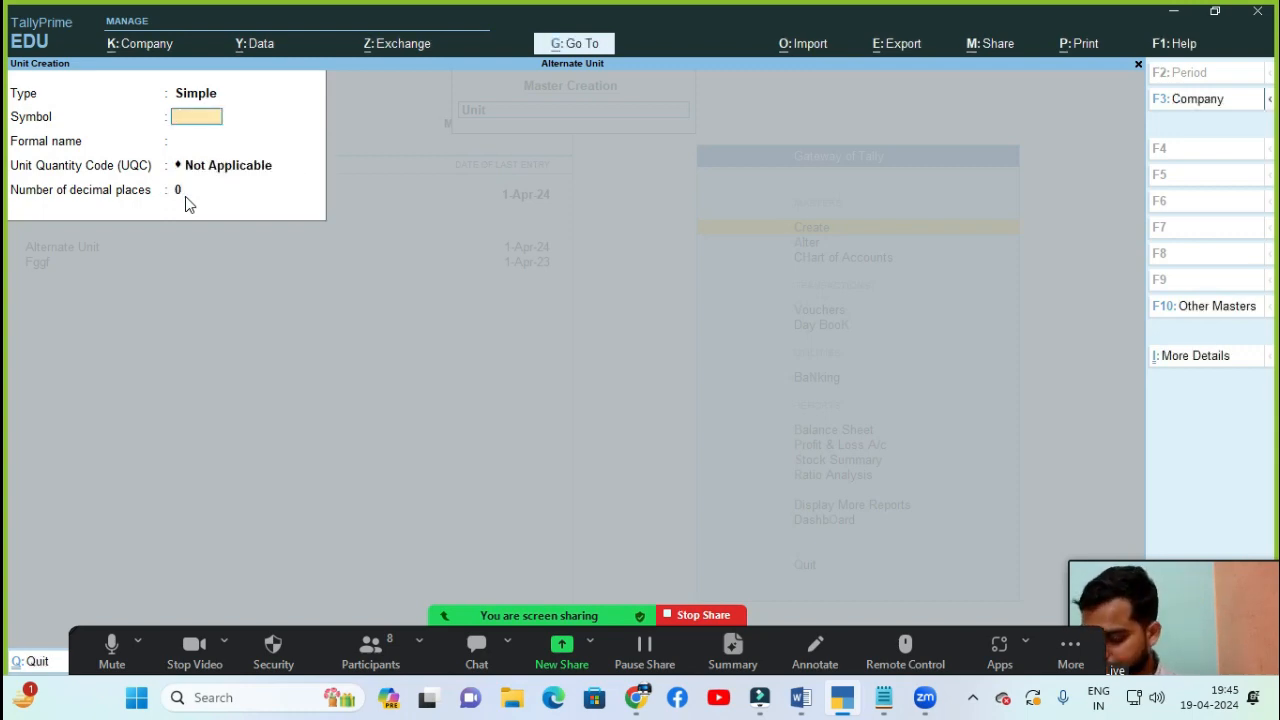
- Create the simple unit Ton with the quantity code TON-TONNES and 3 decimal places
type("Ton")
key("Return")
key("Return")
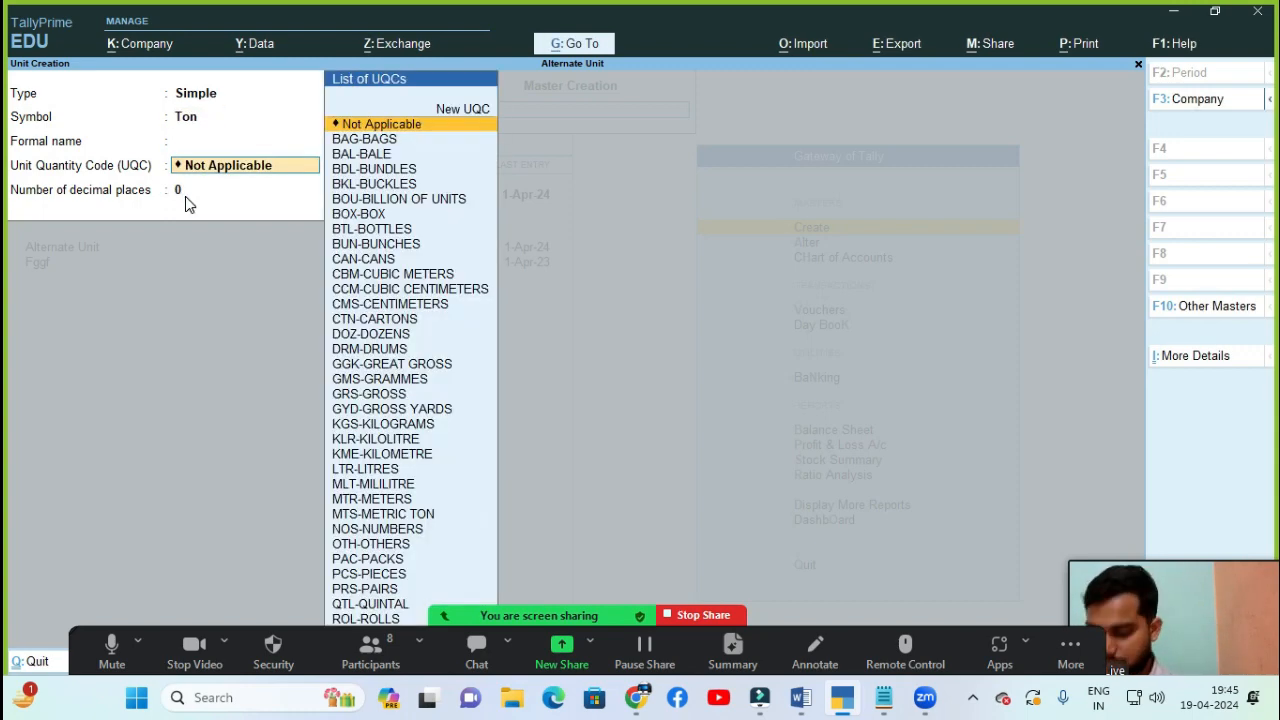
type("ton")
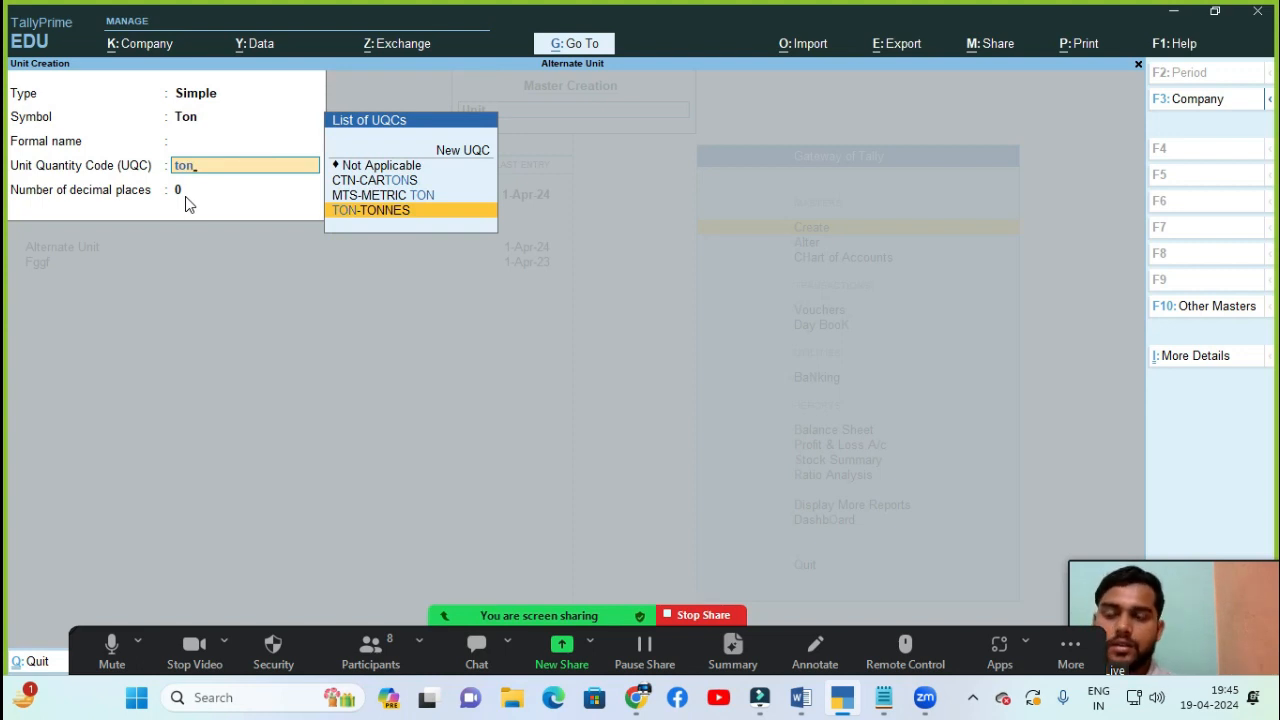
key("Return")
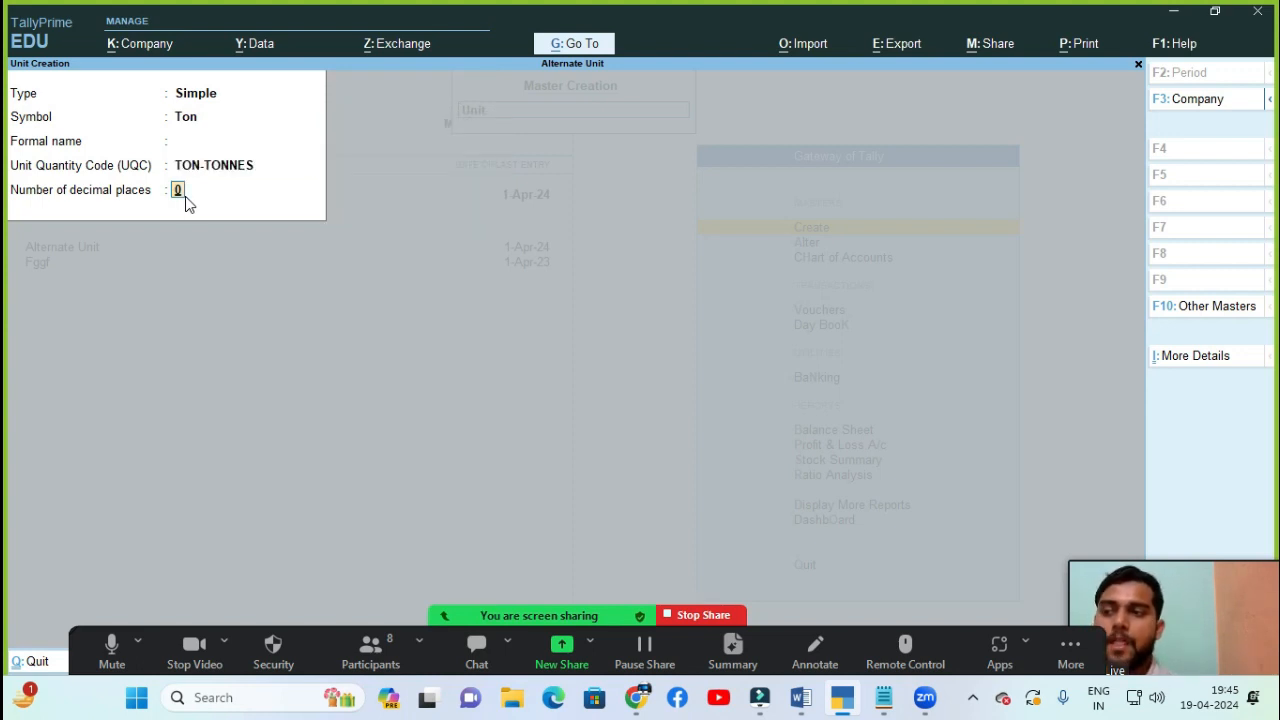
key("Return")
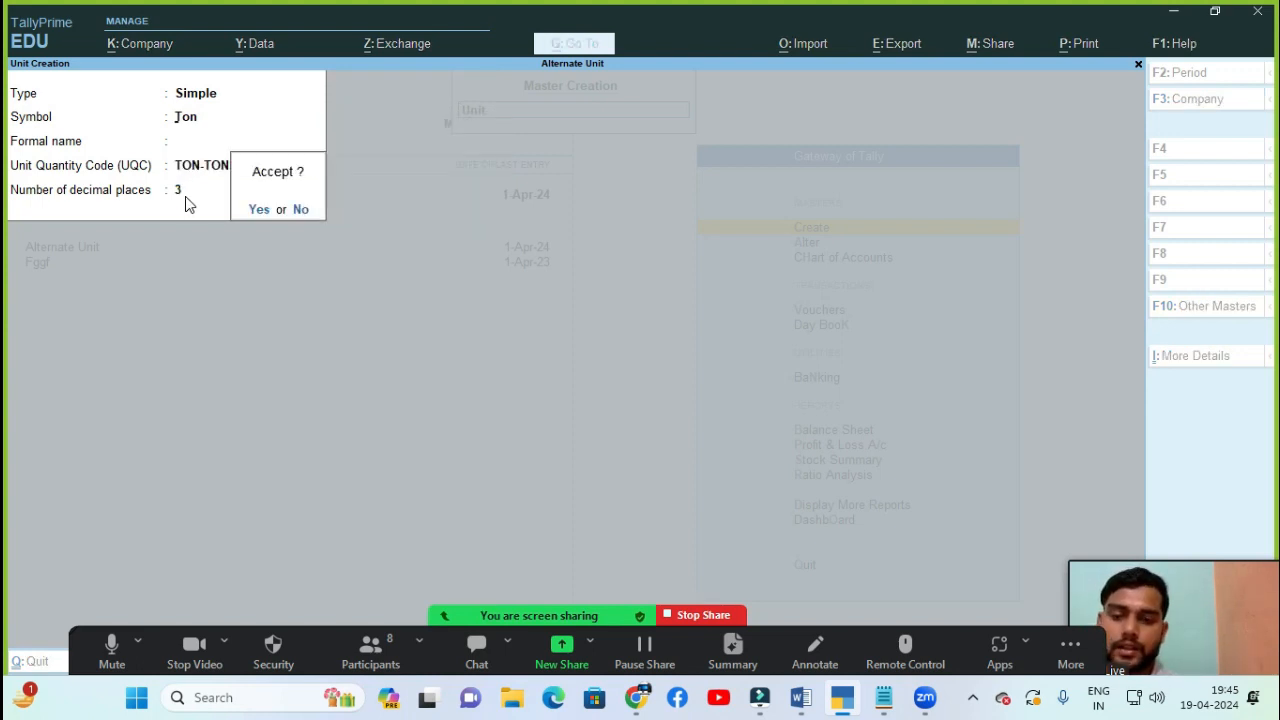
key("Return")
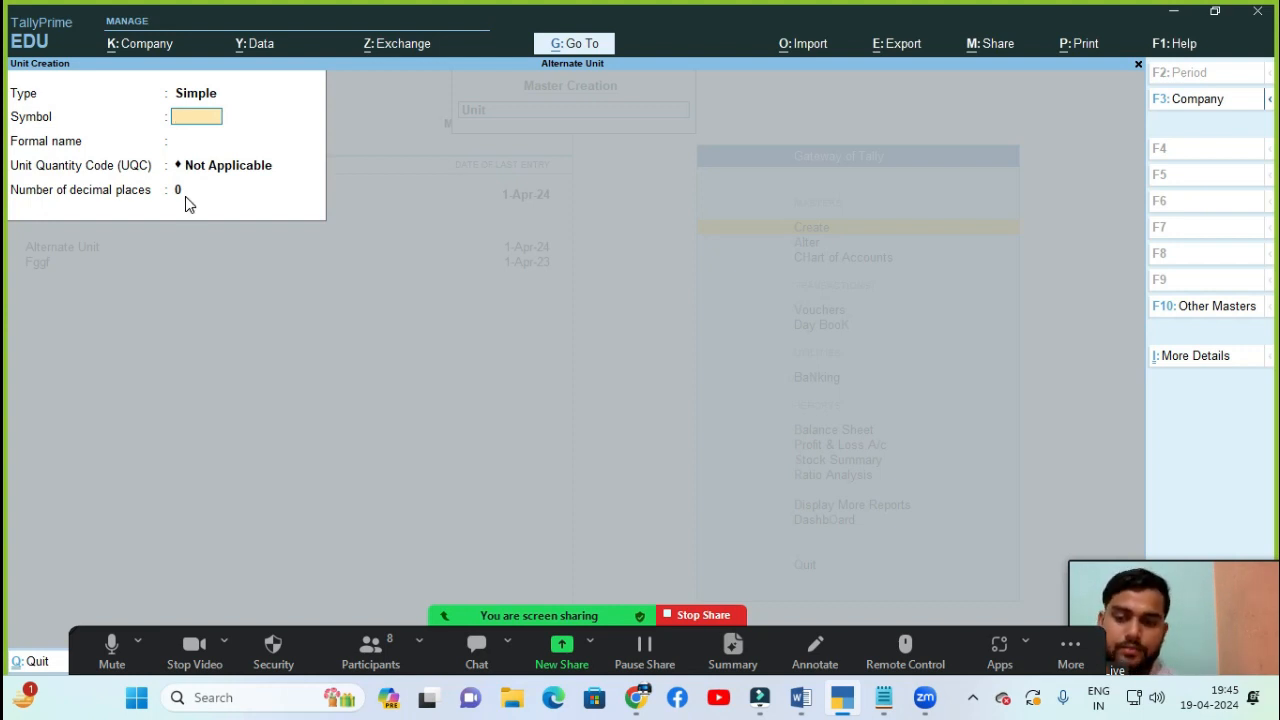
- Switch to the Word notes and review Step 2 on creating a compound unit, including the type change and conversion
left_click(795, 610)
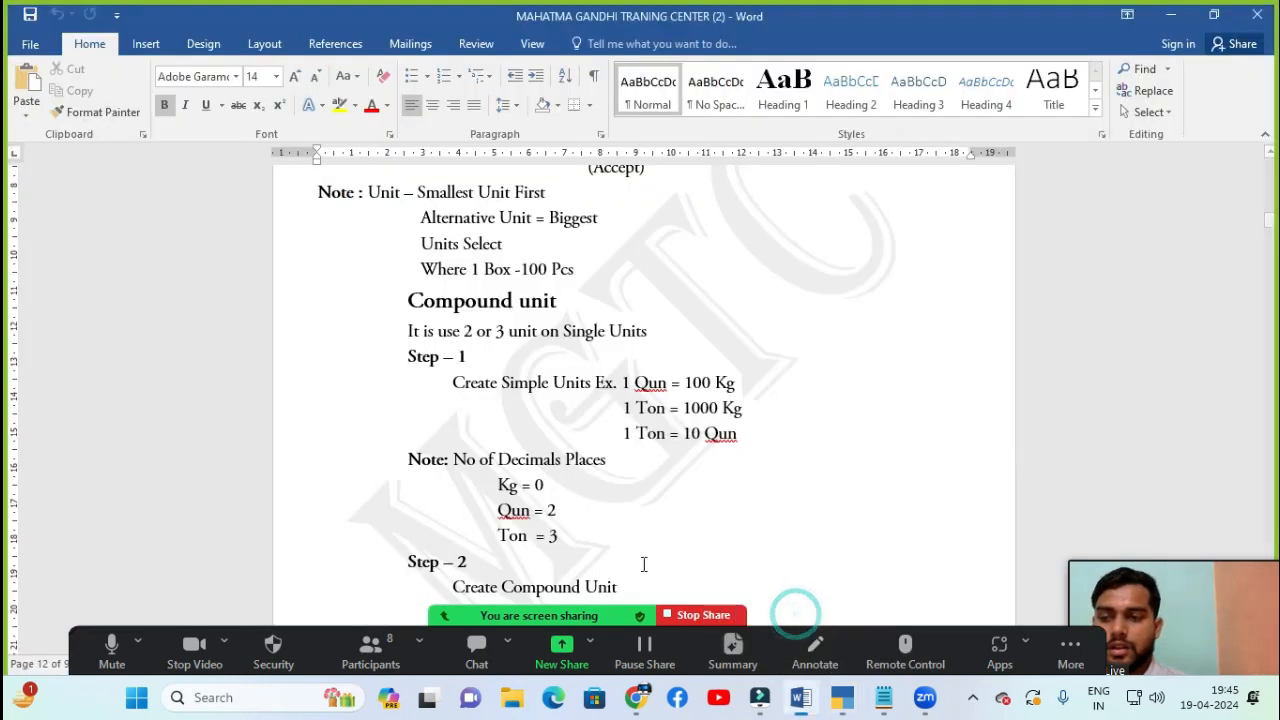
scroll(553, 527, "down", 5)
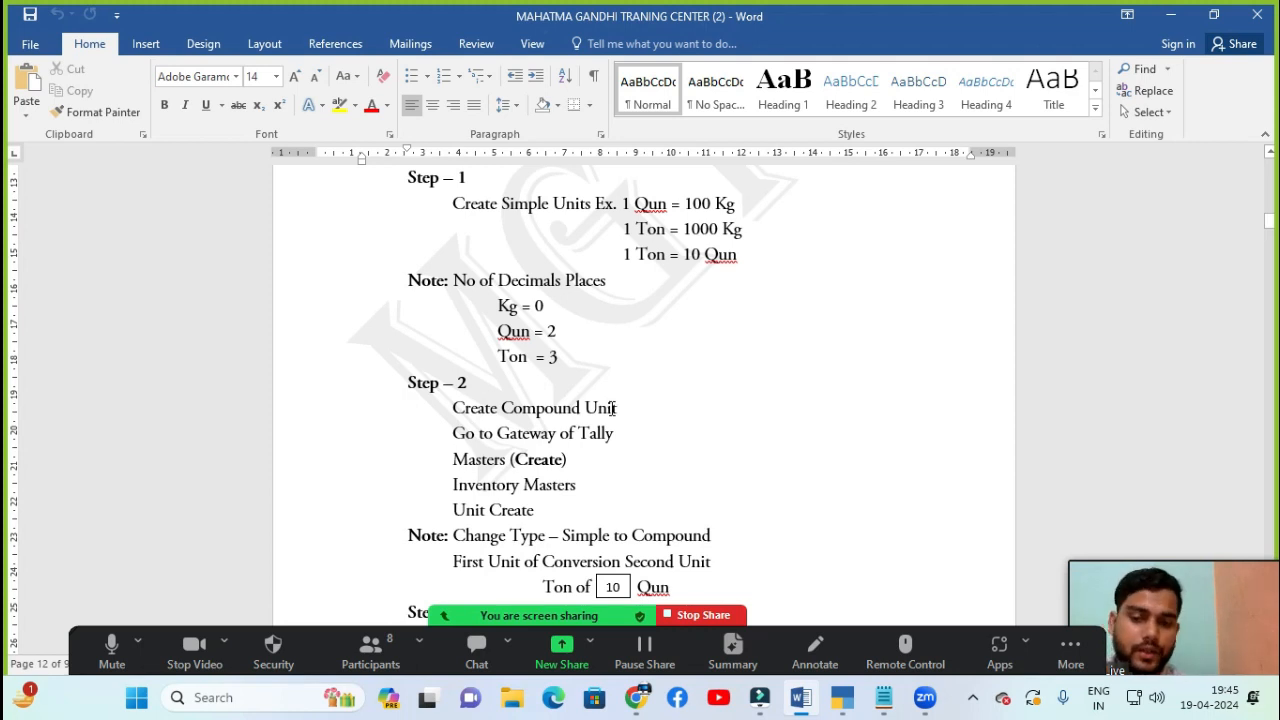
scroll(613, 408, "down", 1)
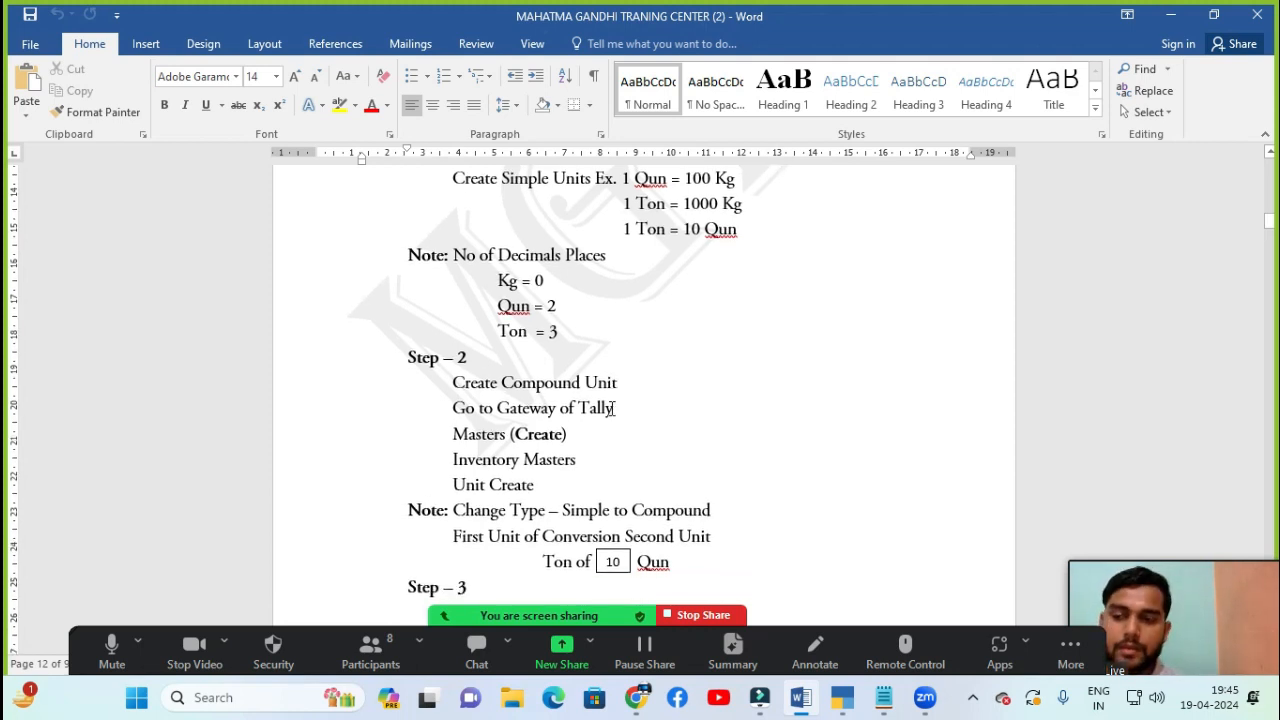
scroll(613, 408, "down", 3)
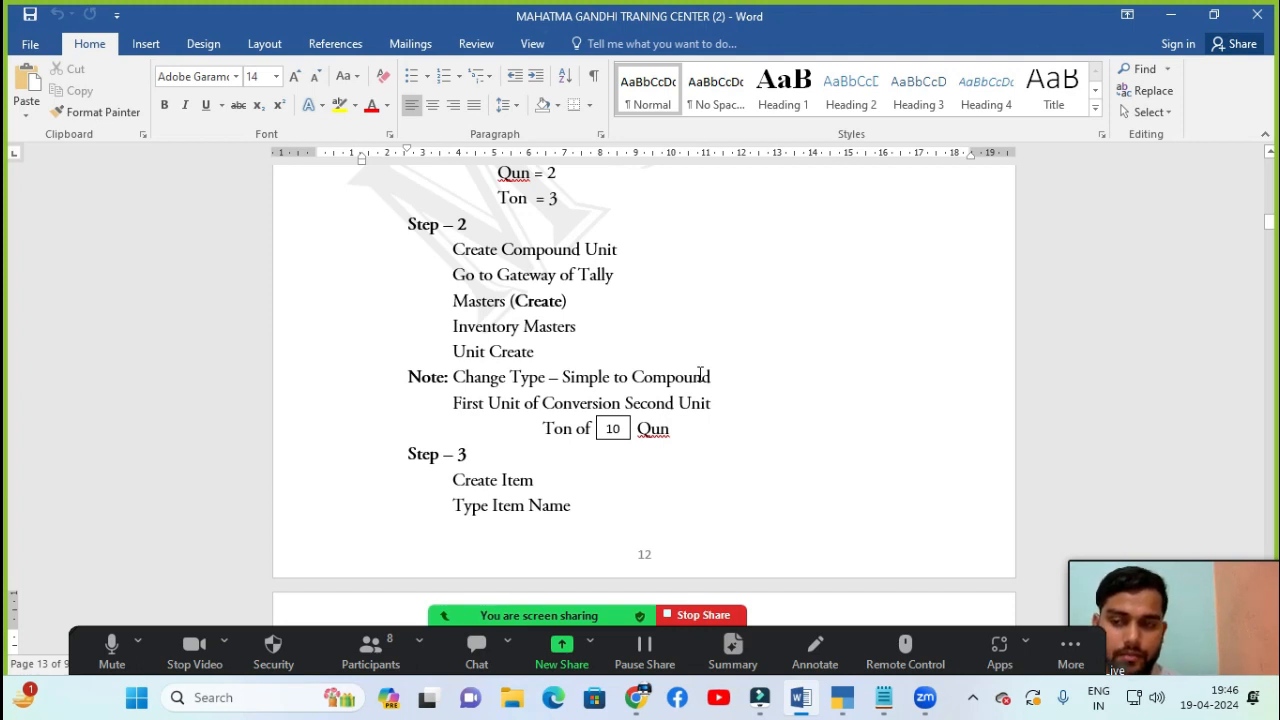
- Switch to TallyPrime, leave the blank unit form and open a new Unit creation form from the inventory masters
mouse_move(886, 700)
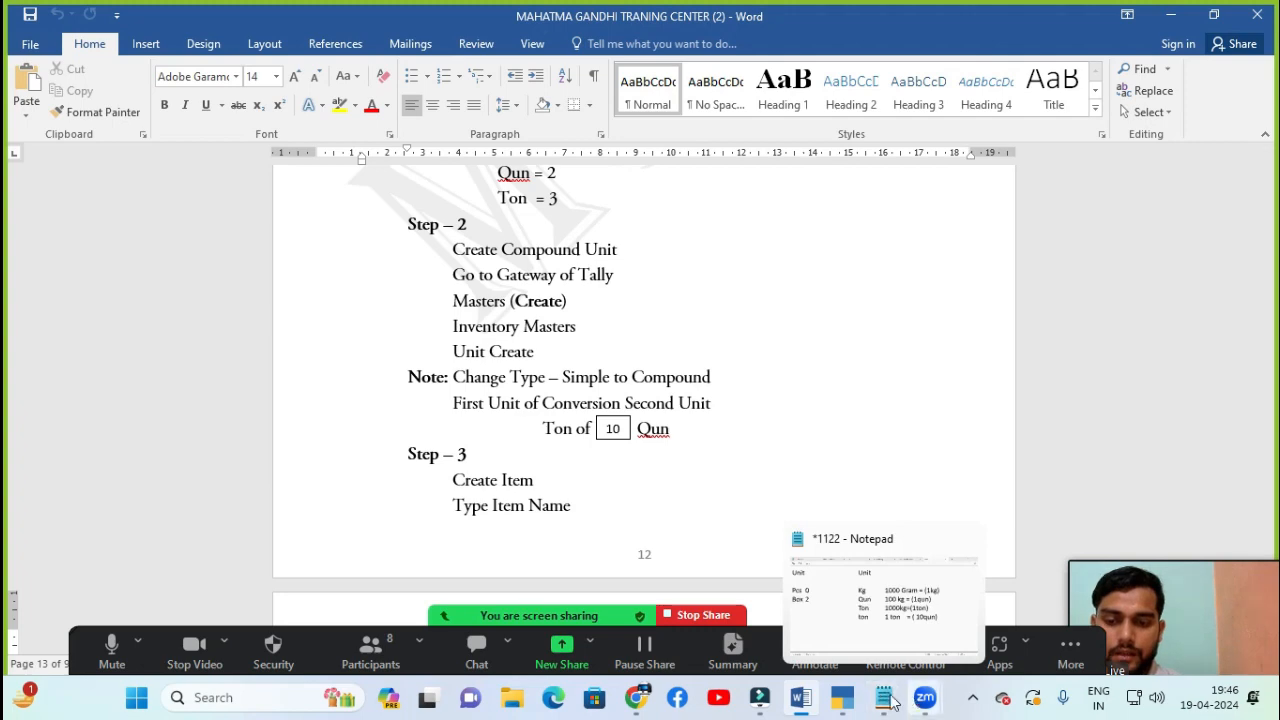
mouse_move(842, 700)
left_click(849, 604)
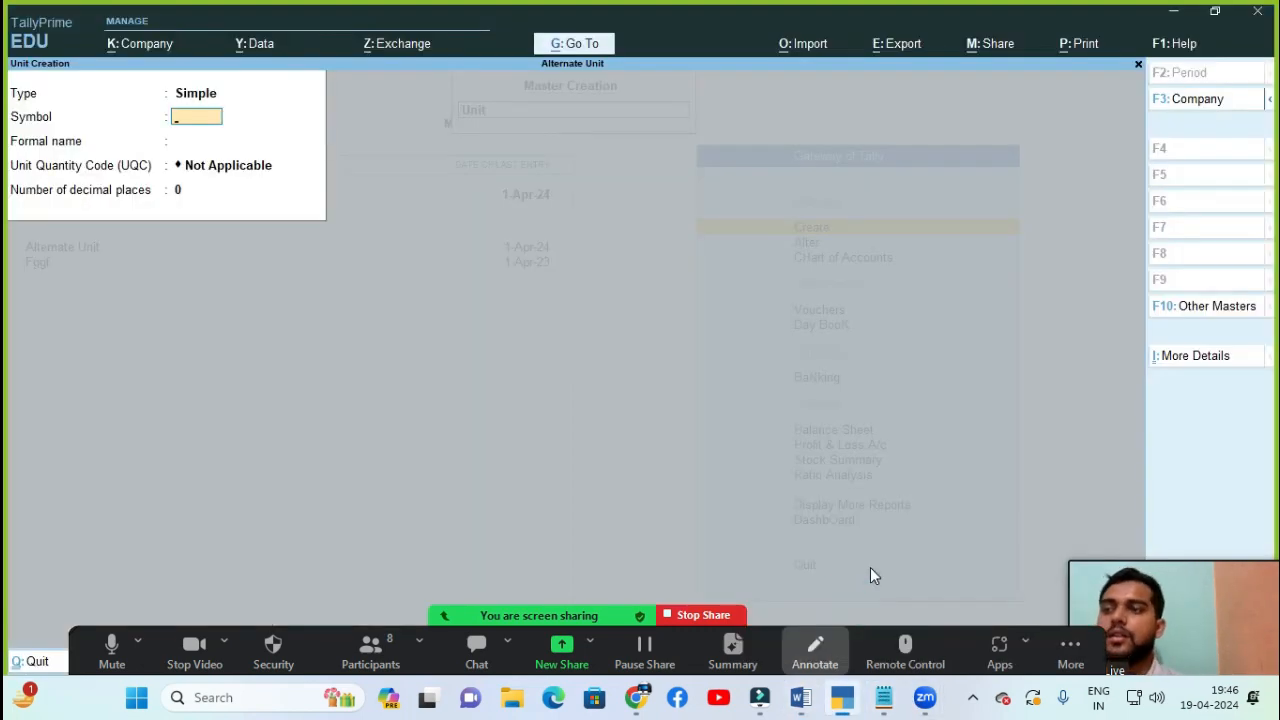
key("Escape")
key("Down")
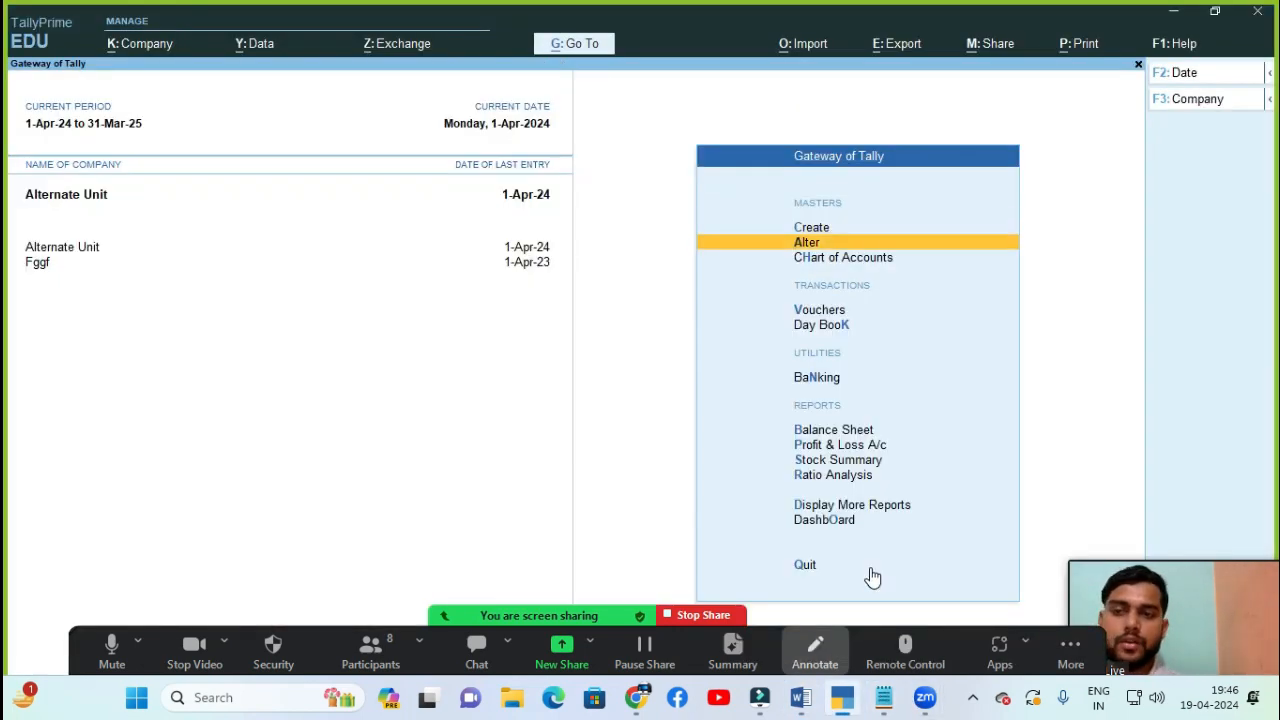
key("Up")
key("Return")
key("Down")
key("Down")
key("Down")
key("Down")
key("Down")
key("Down")
key("Down")
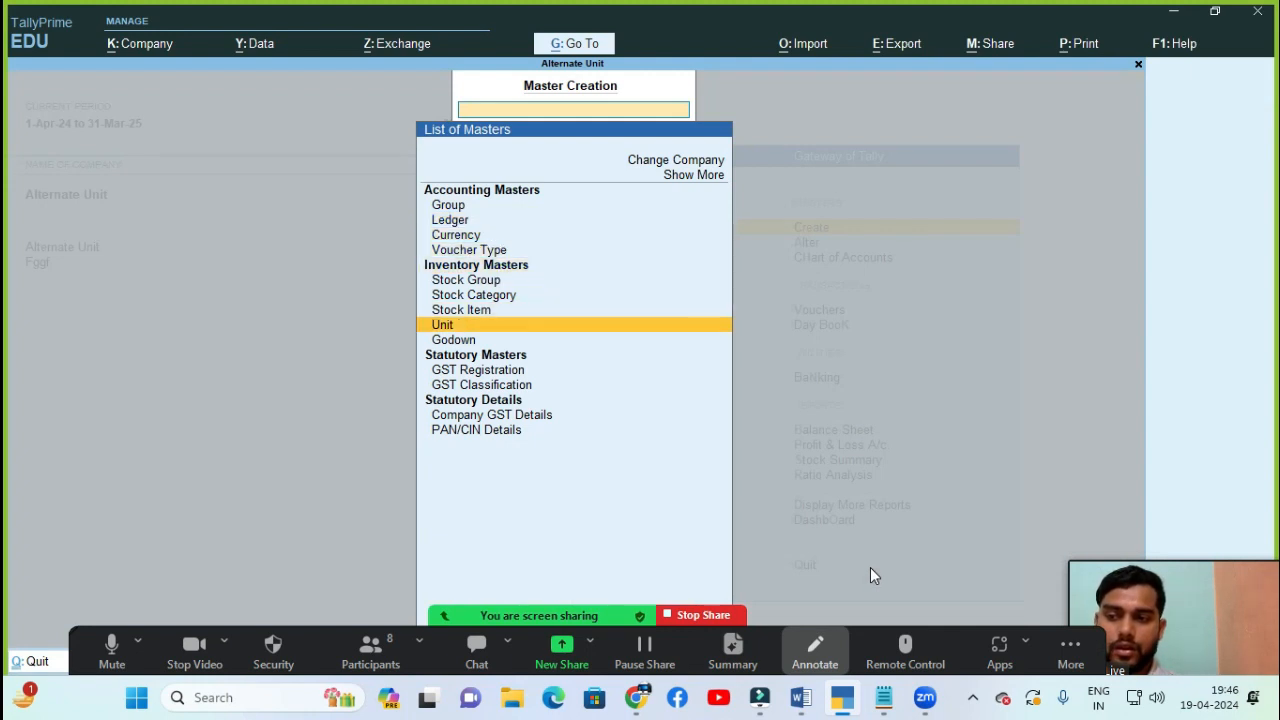
key("Return")
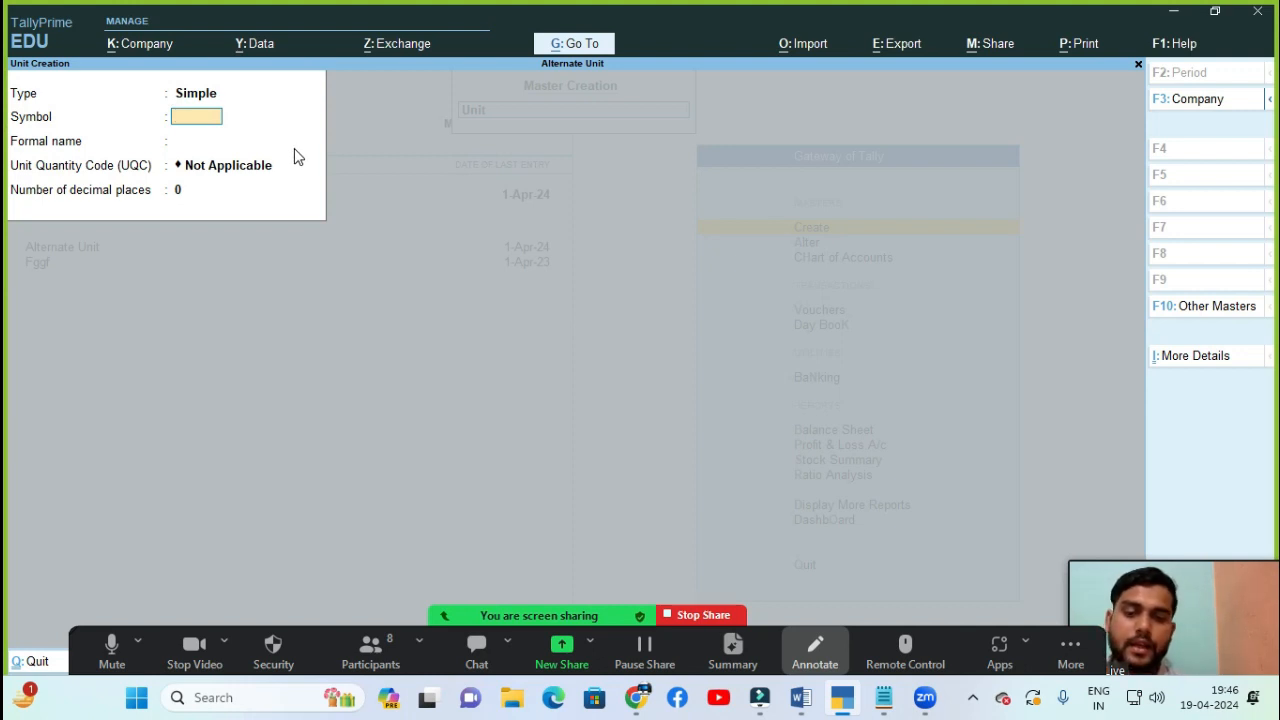
- Set the new unit's type to Compound, with Ton as the first unit and a conversion of 10
key("BackSpace")
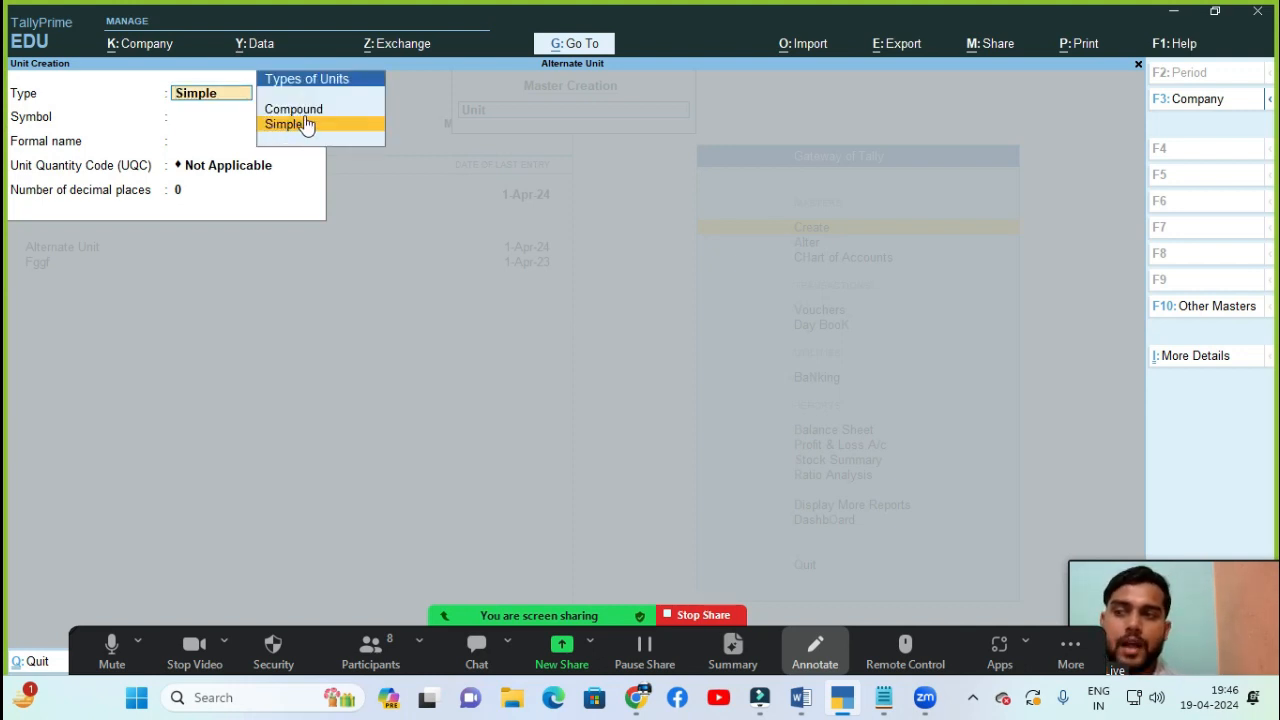
key("Up")
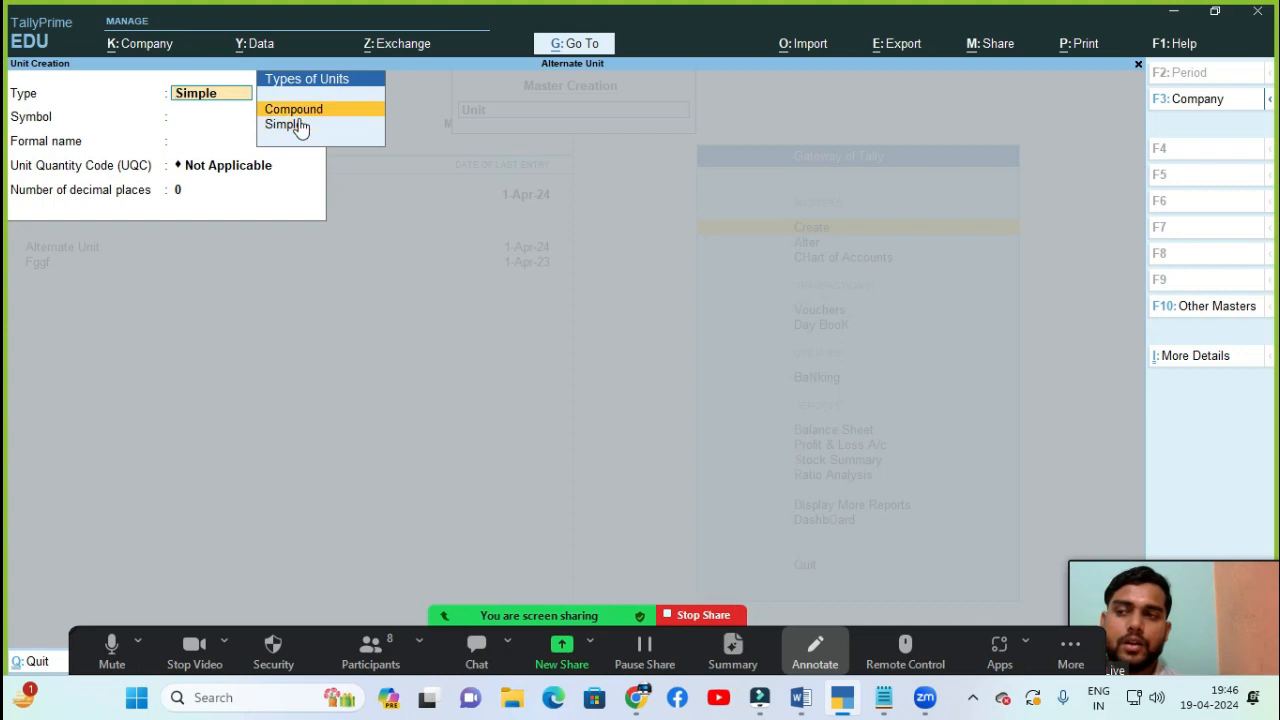
key("Return")
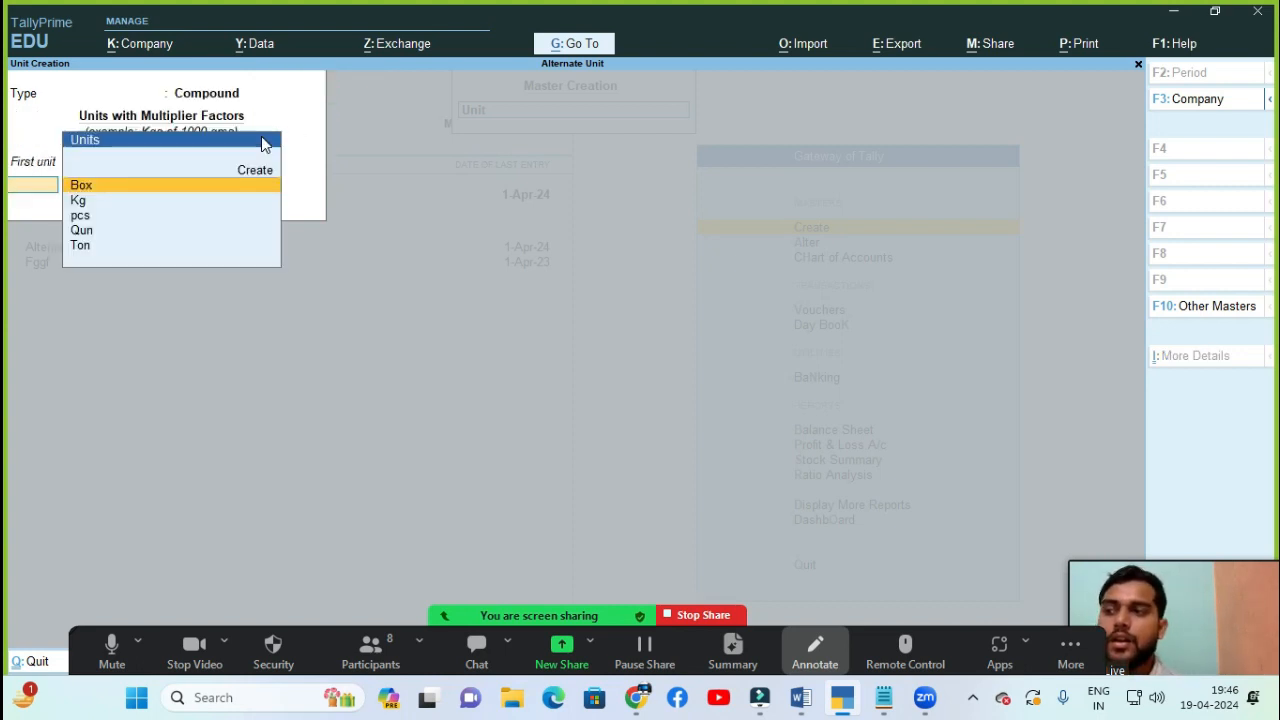
key("Down")
key("Down")
key("Down")
key("Down")
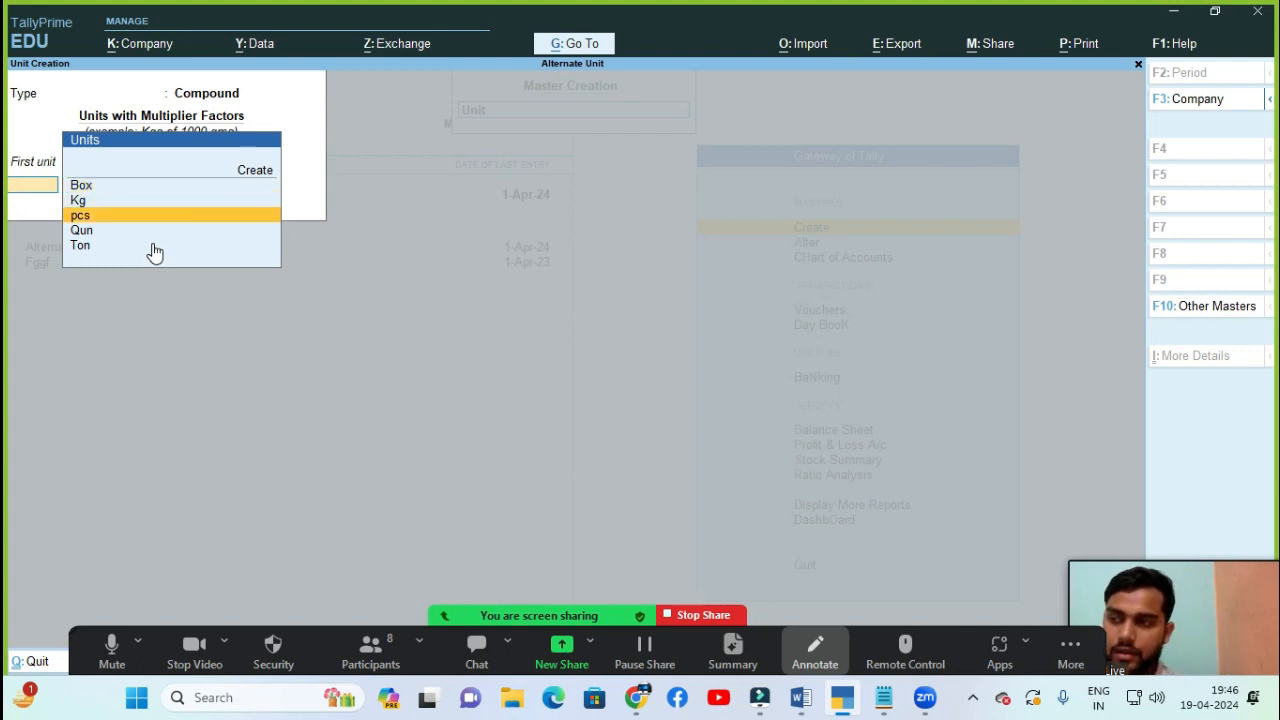
key("Return")
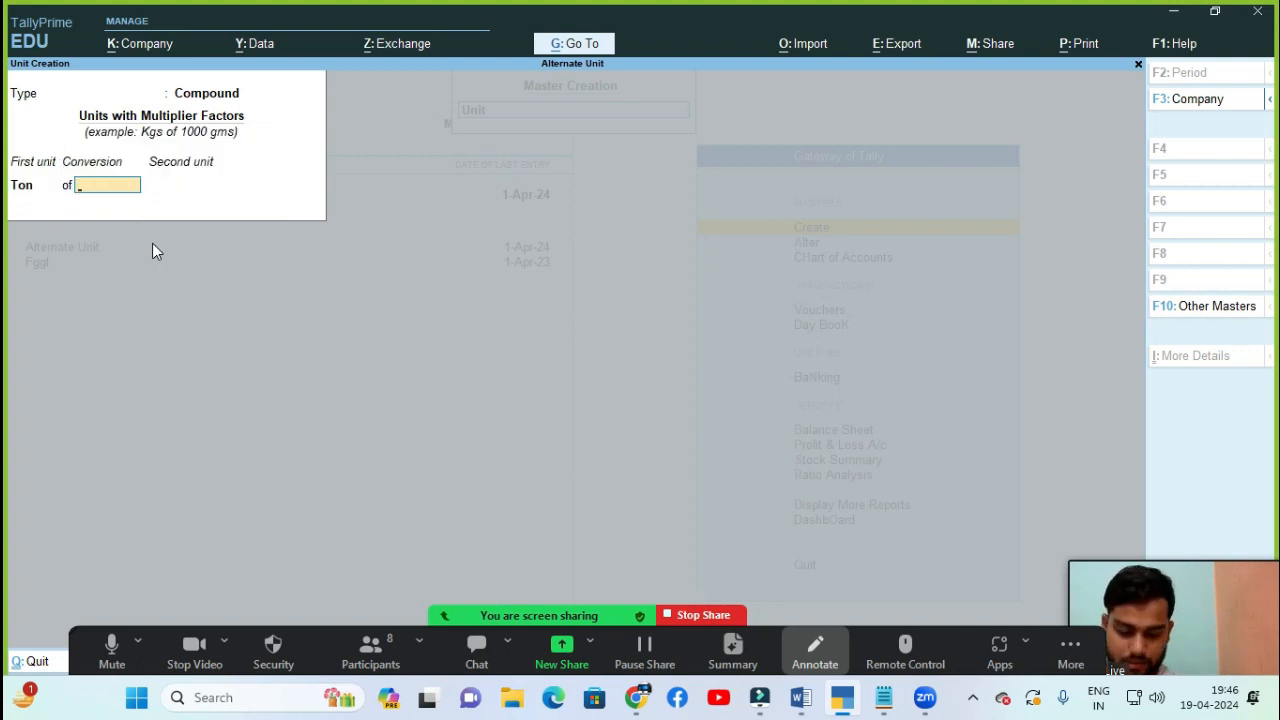
type("10")
key("Return")
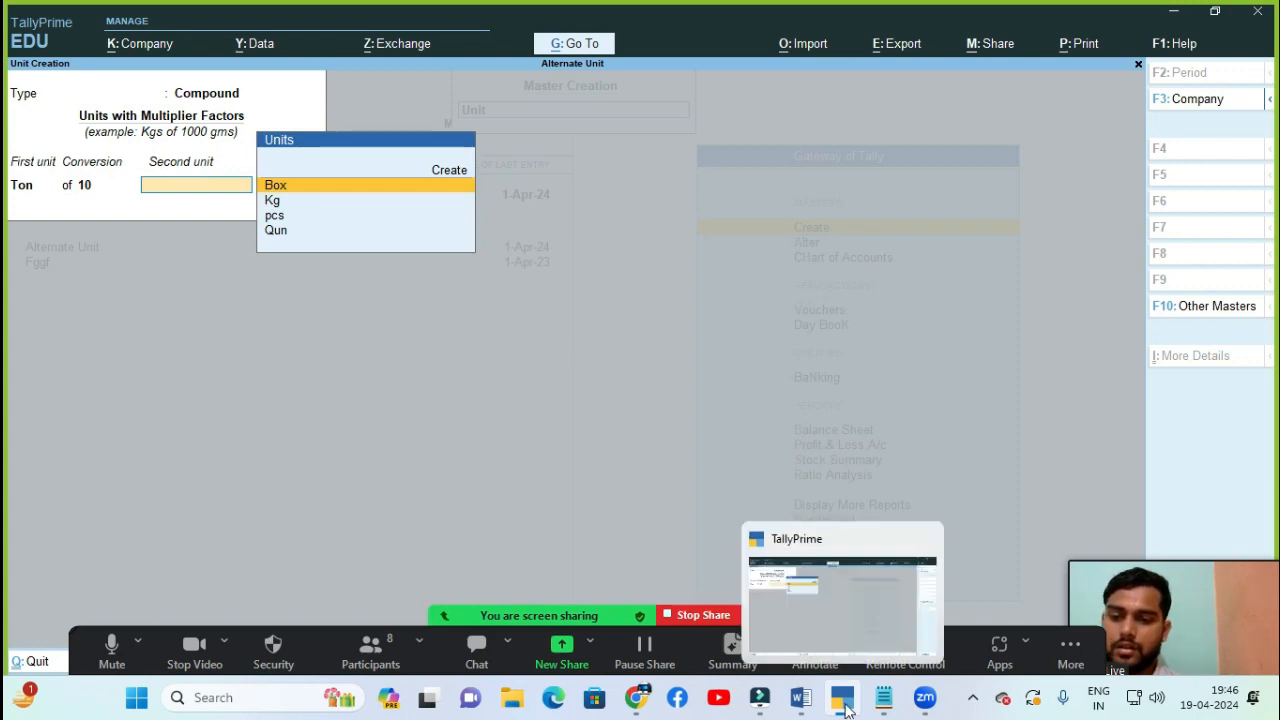
- Check the compound unit example in the Word notes and choose Qun as the second unit in TallyPrime
left_click(774, 575)
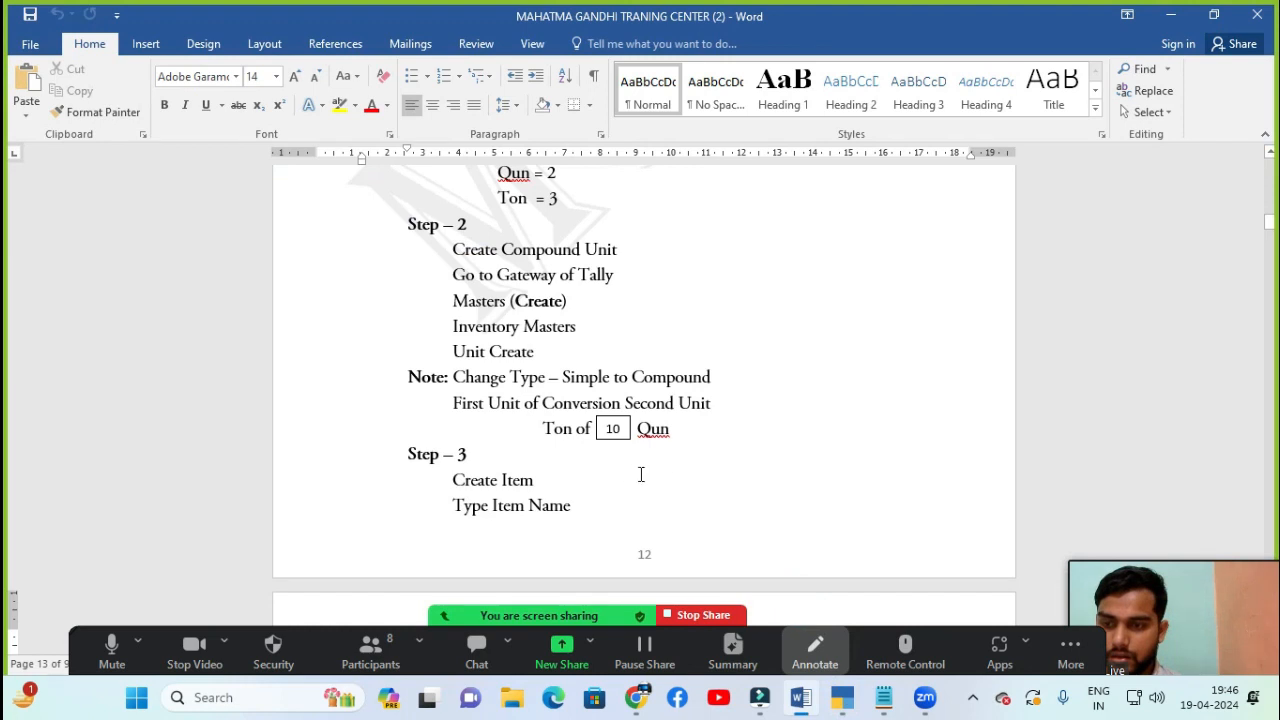
mouse_move(874, 705)
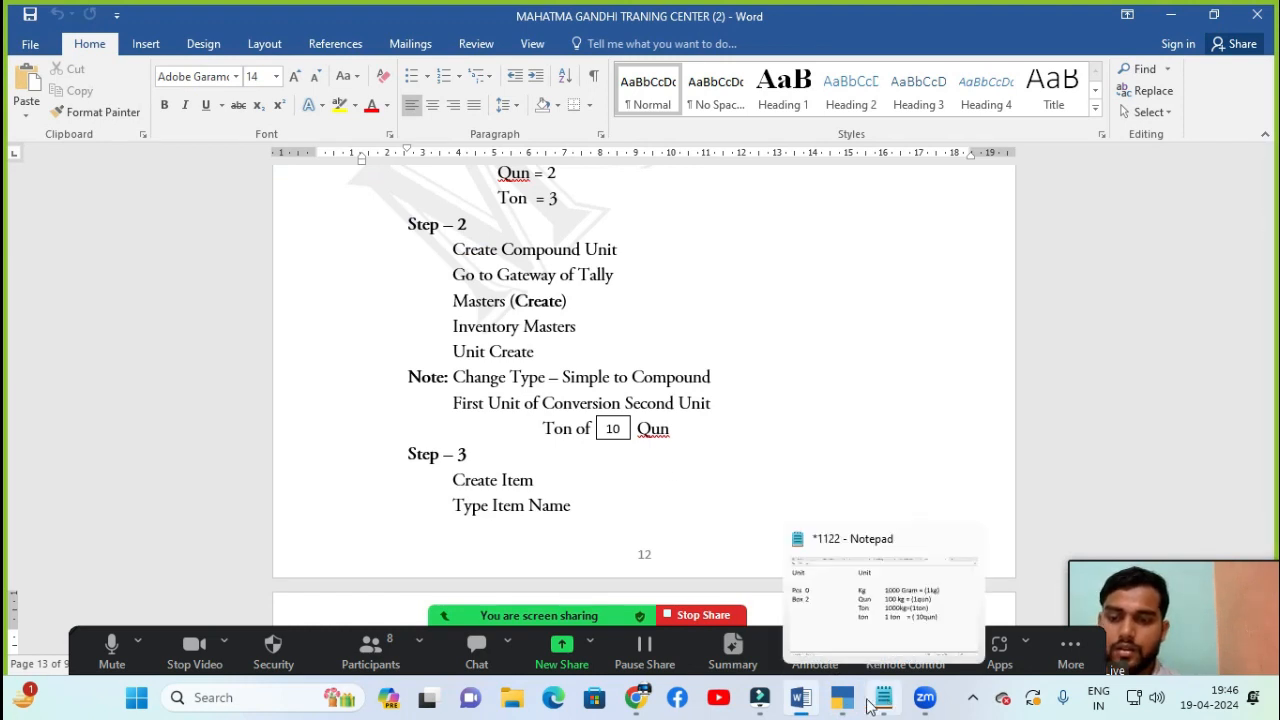
left_click(837, 606)
key("Down")
key("Down")
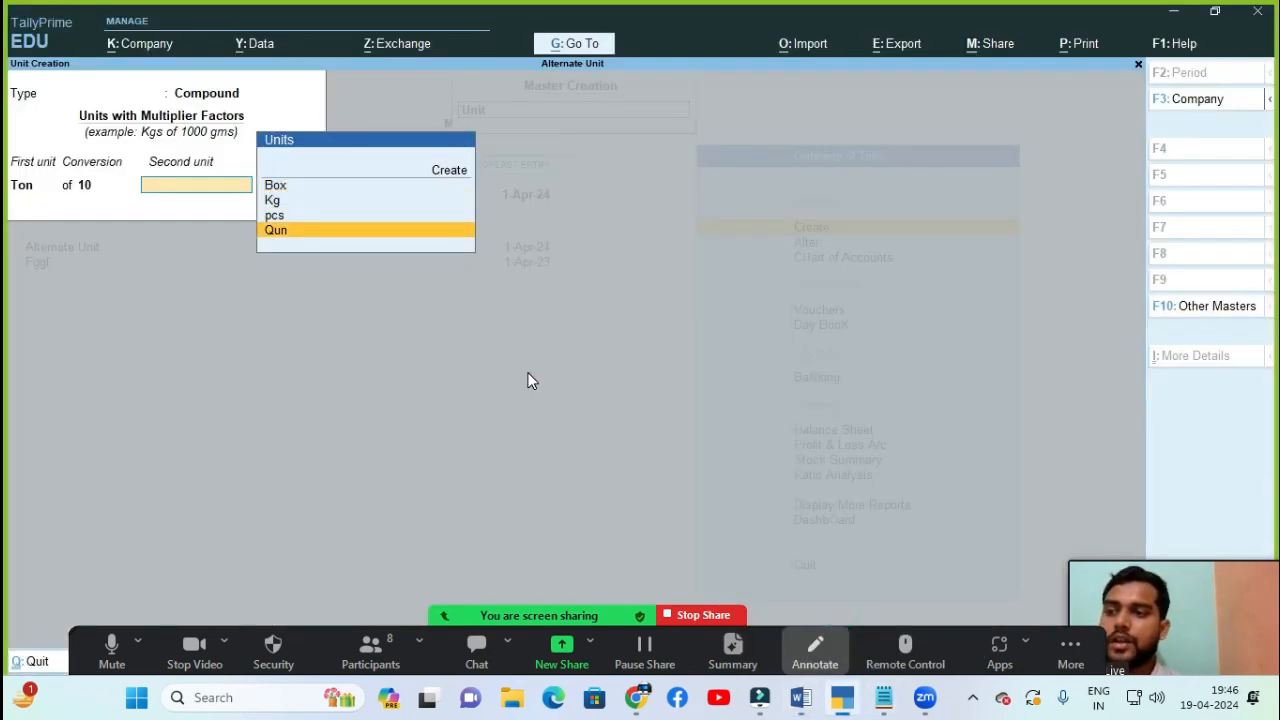
key("Return")
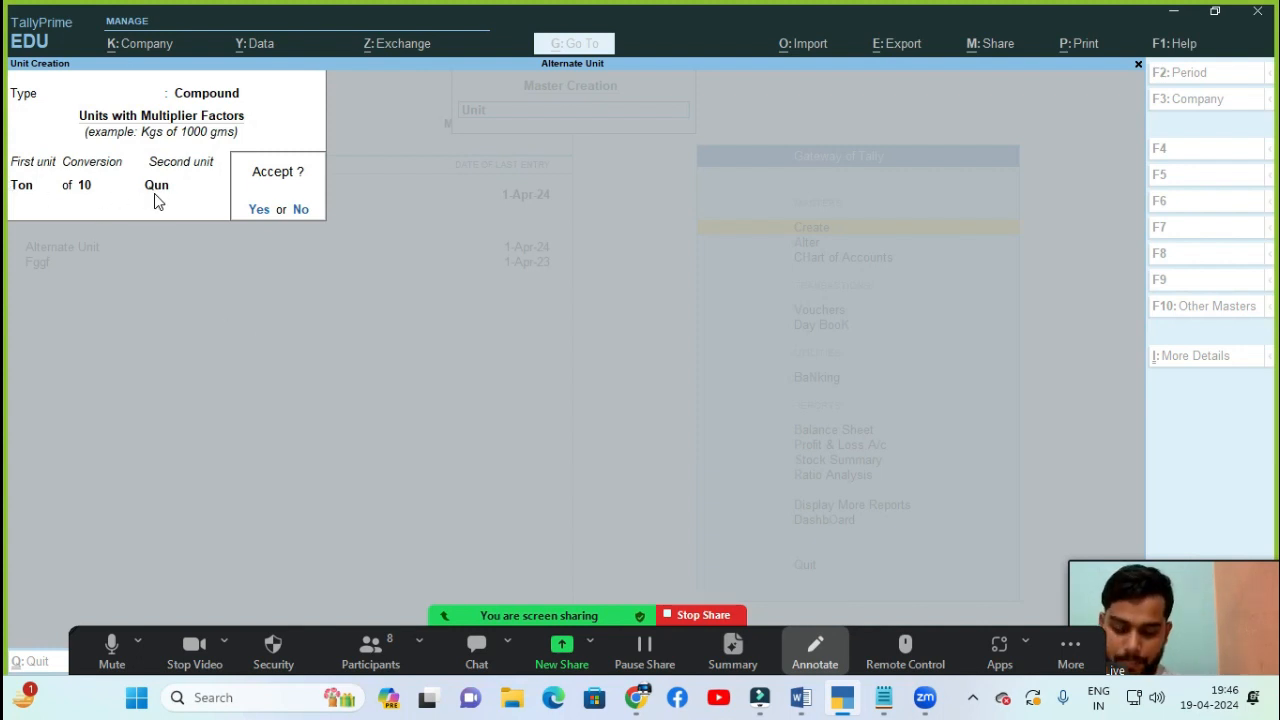
- Save the Ton of 10 Qun compound unit and leave the Unit creation form for the Gateway of Tally
key("n")
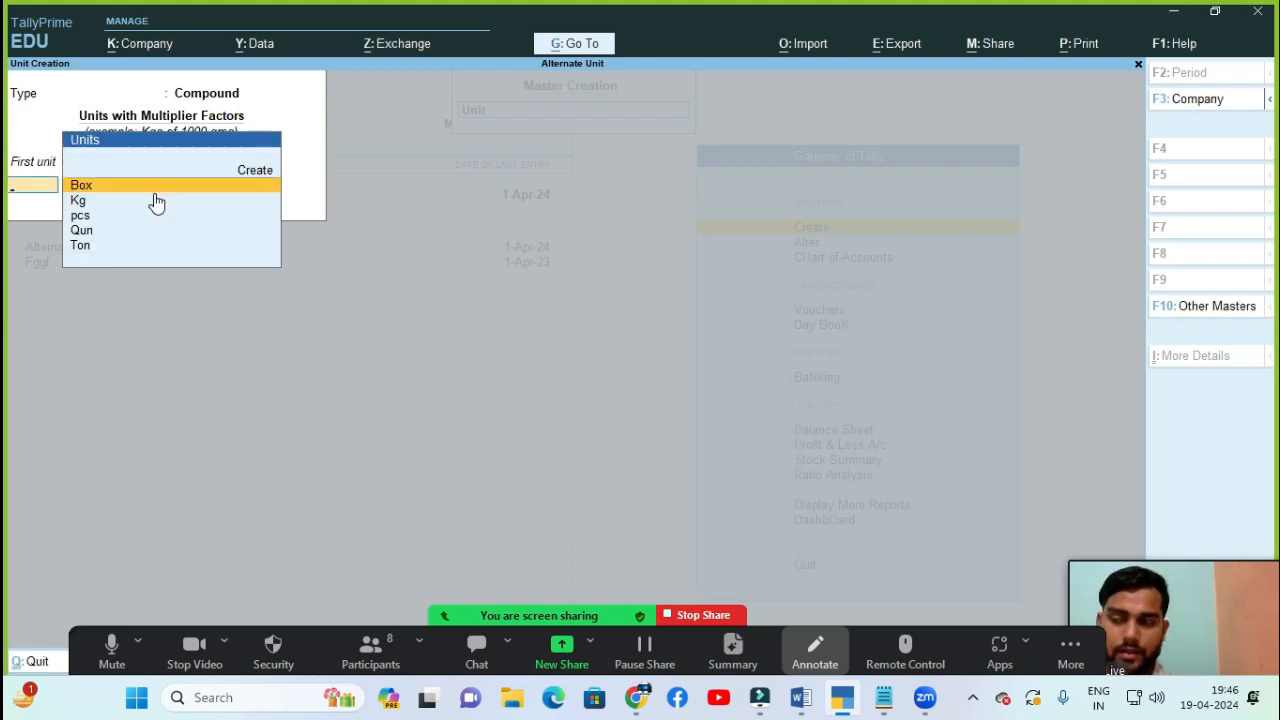
key("Escape")
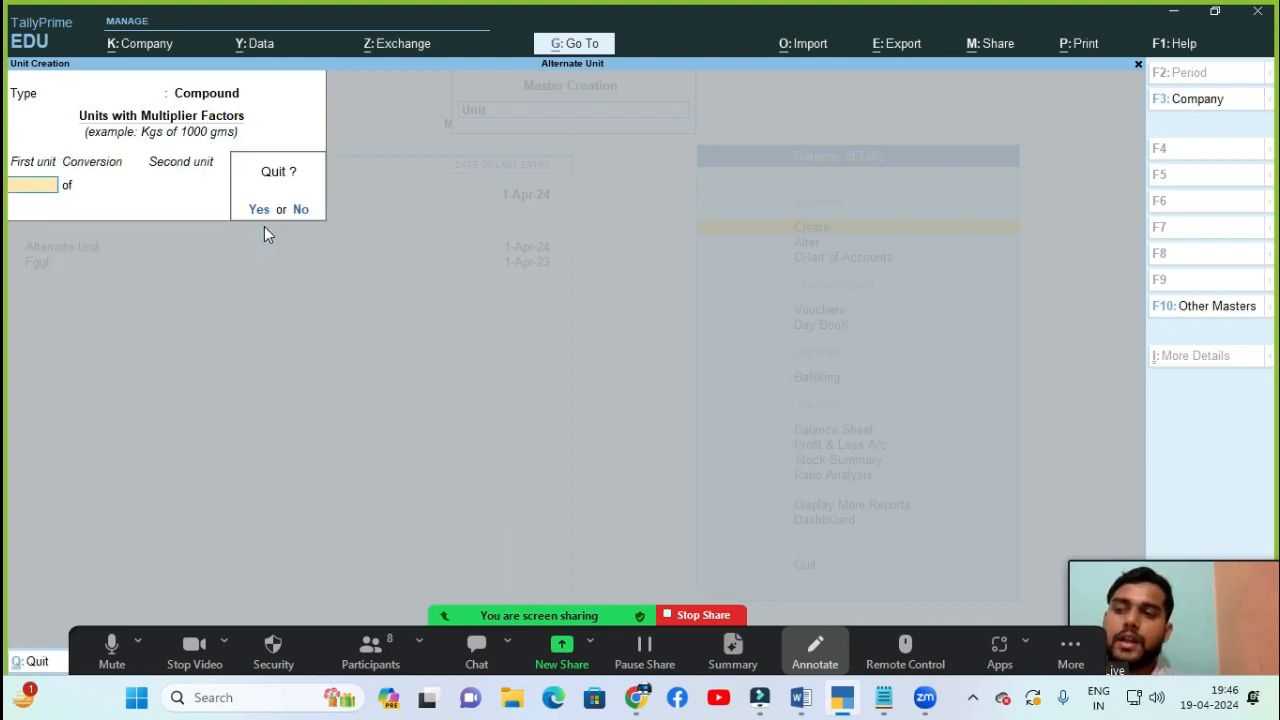
key("y")
key("Escape")
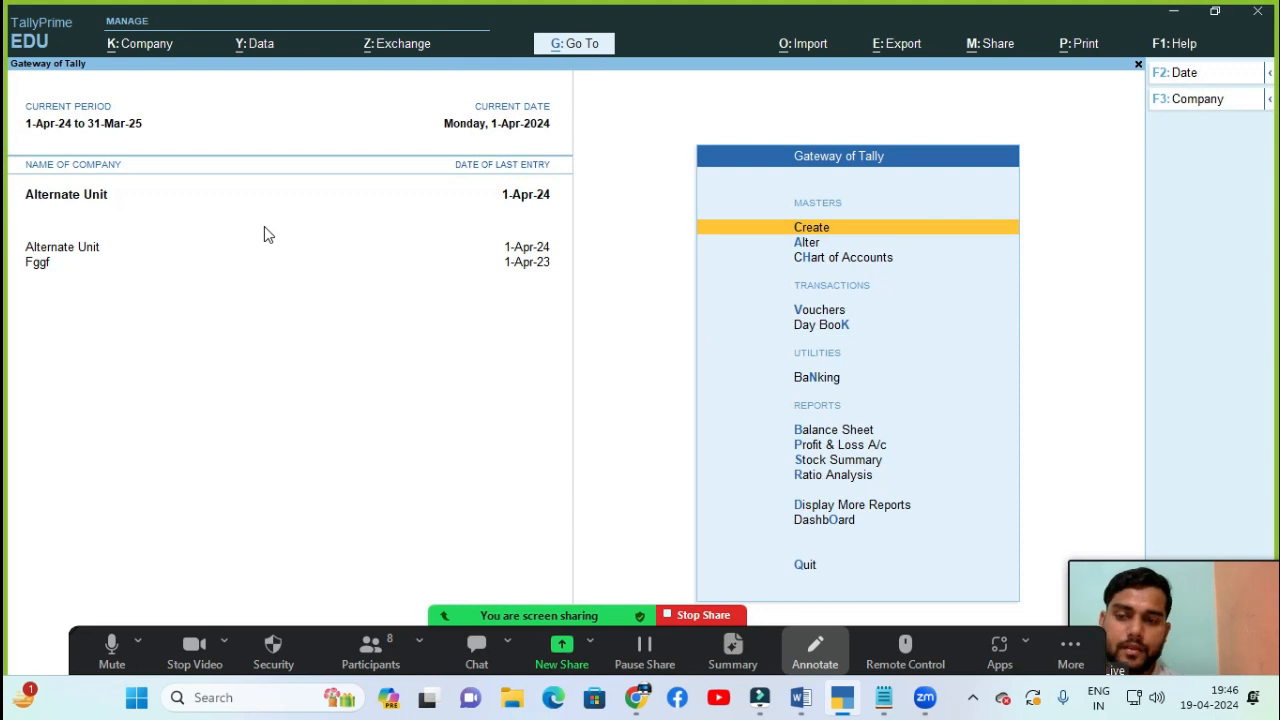
- Switch to the Word notes and review Step 3 on creating a stock item with its unit and alternative unit
mouse_move(800, 697)
left_click(800, 610)
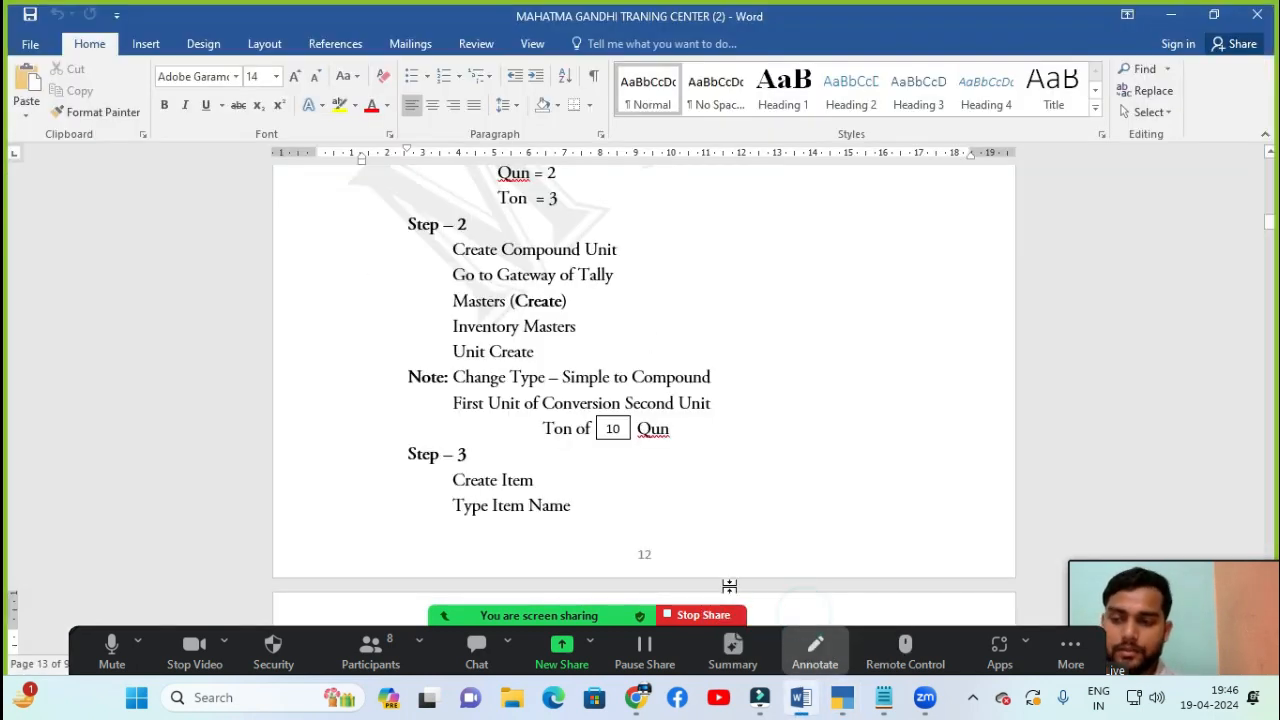
scroll(700, 585, "down", 5)
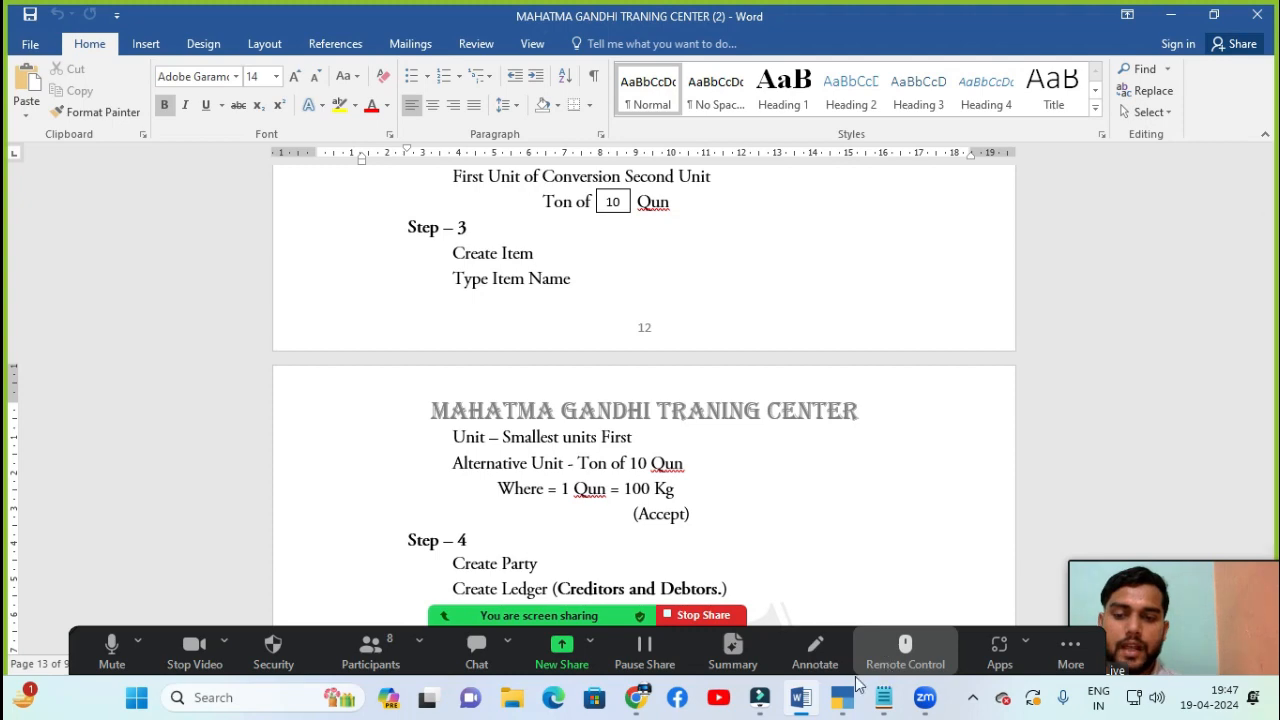
- Switch to TallyPrime and open a new Stock Item creation form from the inventory masters
left_click(842, 597)
key("Down")
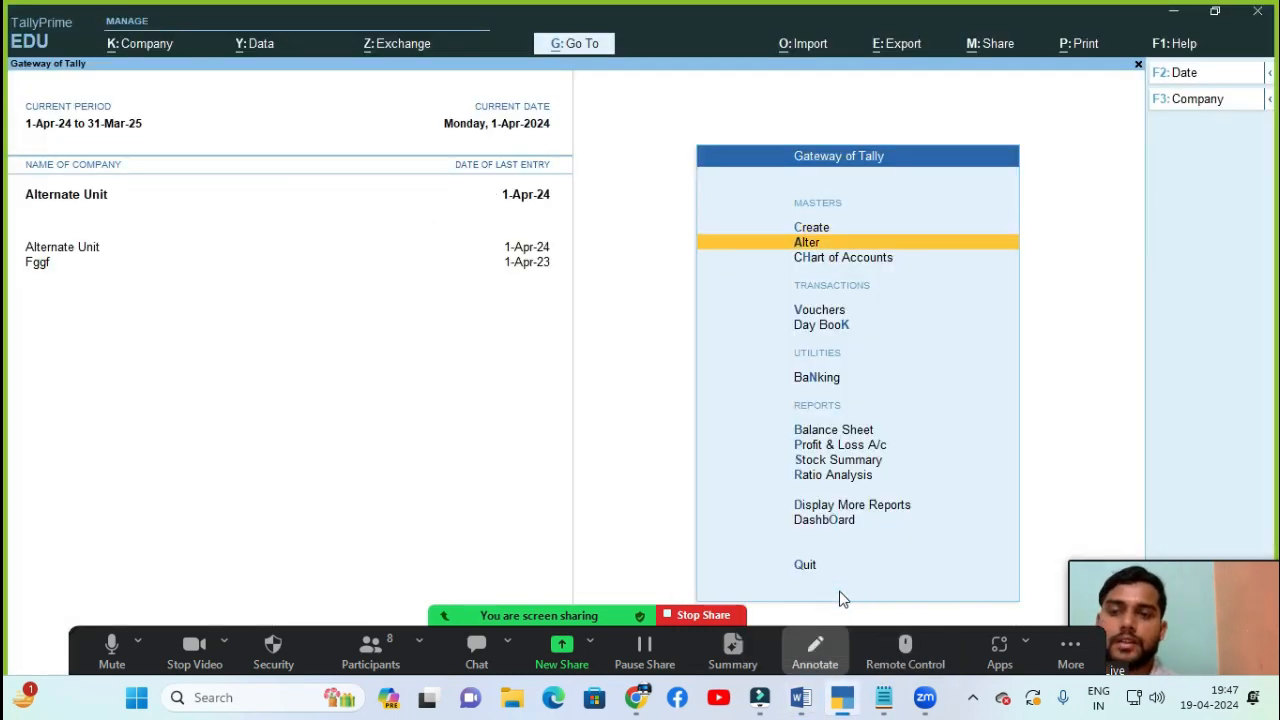
key("Up")
key("Return")
key("Down")
key("Down")
key("Down")
key("Down")
key("Down")
key("Down")
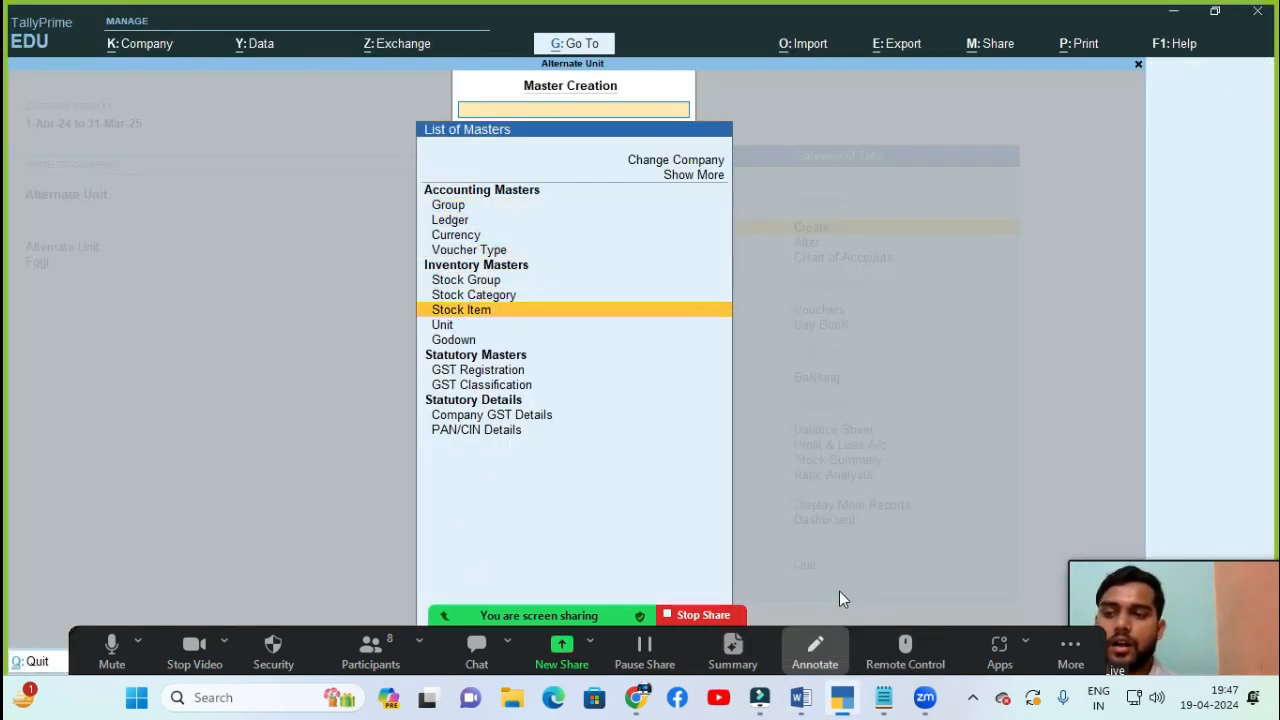
key("Return")
- Name the stock item Rice, keep it under Primary and set its unit to Kg
type("Ri")
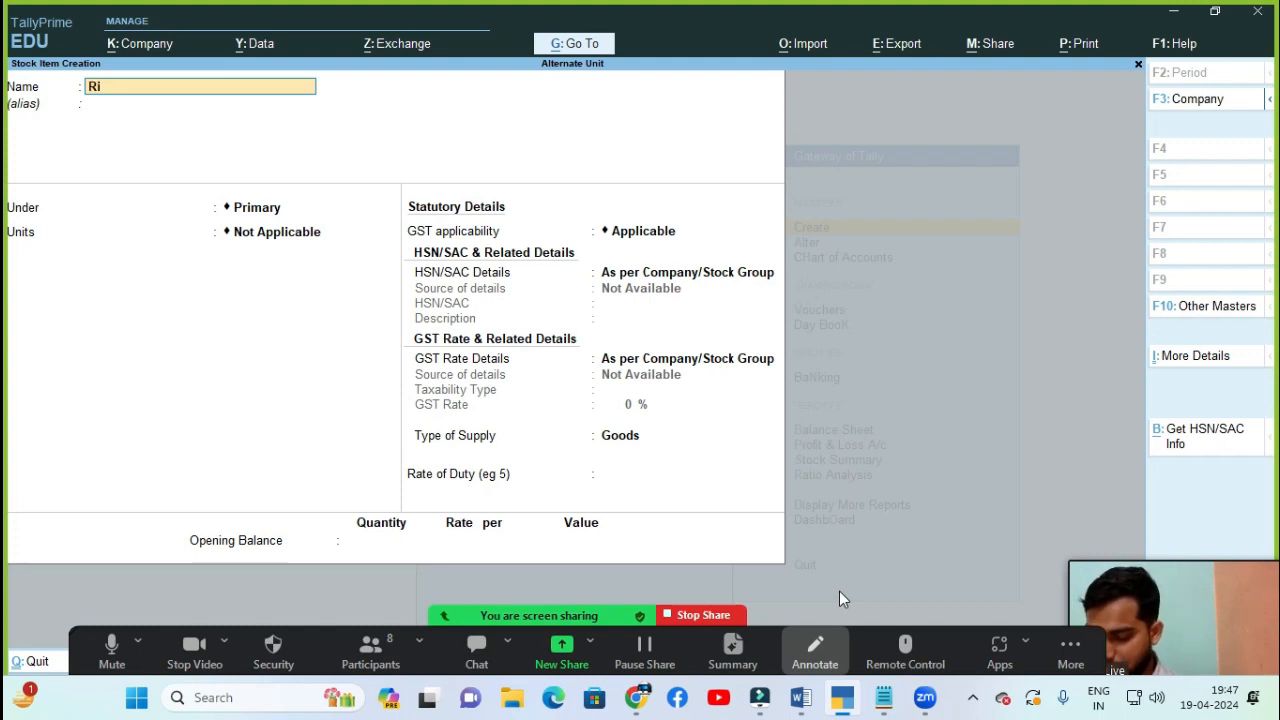
type("ce")
key("Return")
key("Return")
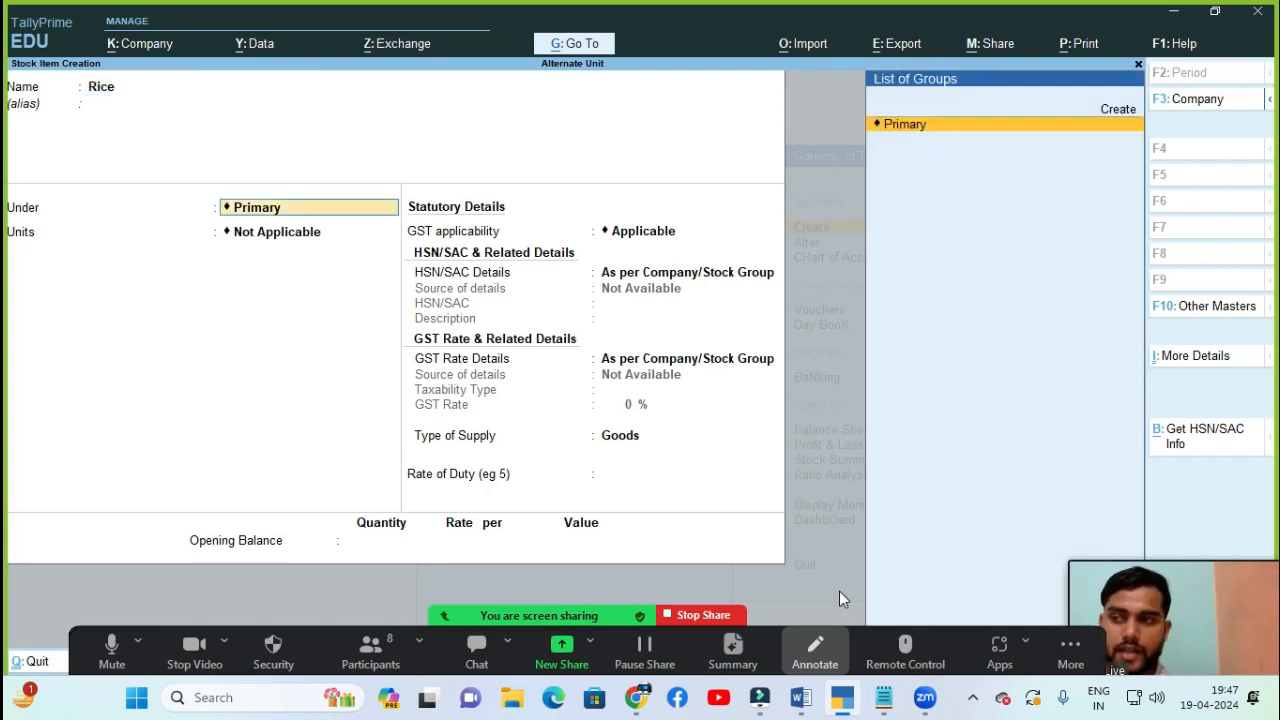
key("Return")
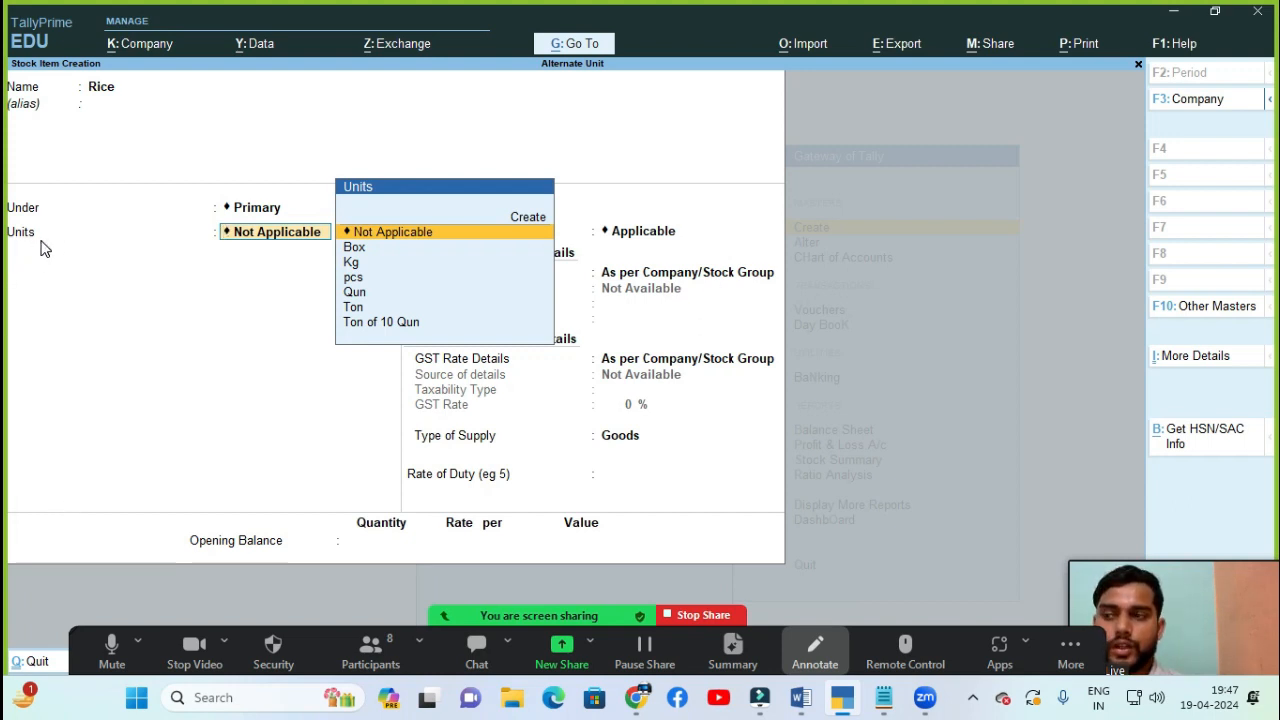
key("Down")
key("Down")
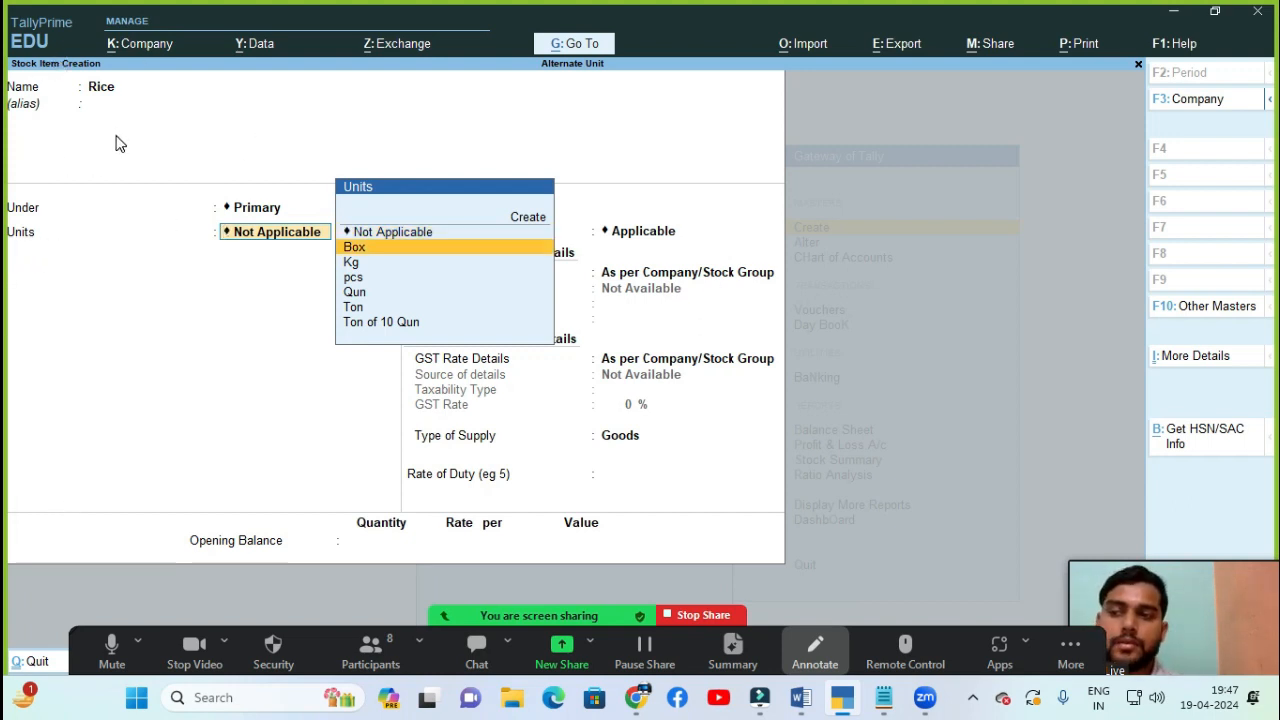
key("Return")
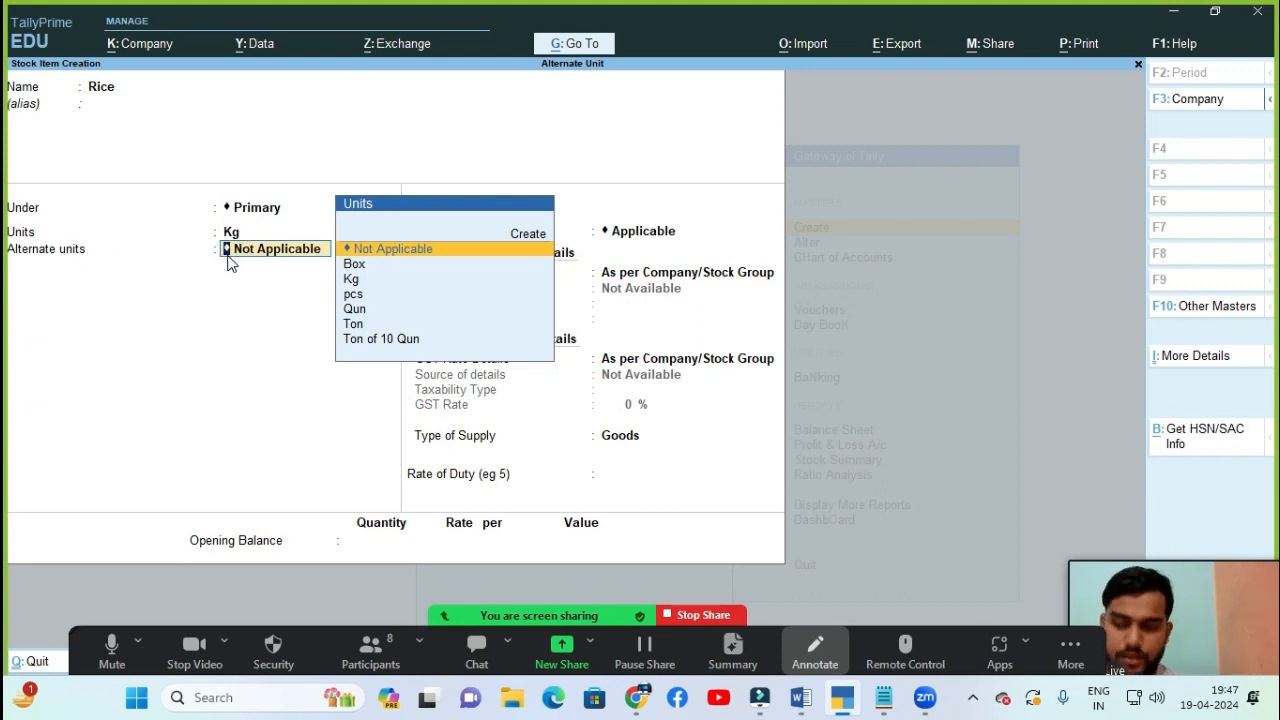
- Set the Rice item's alternate unit to Qun, with 1 Qun equal to 100 Kg
key("Down")
key("Down")
key("Down")
key("Down")
left_click(368, 312)
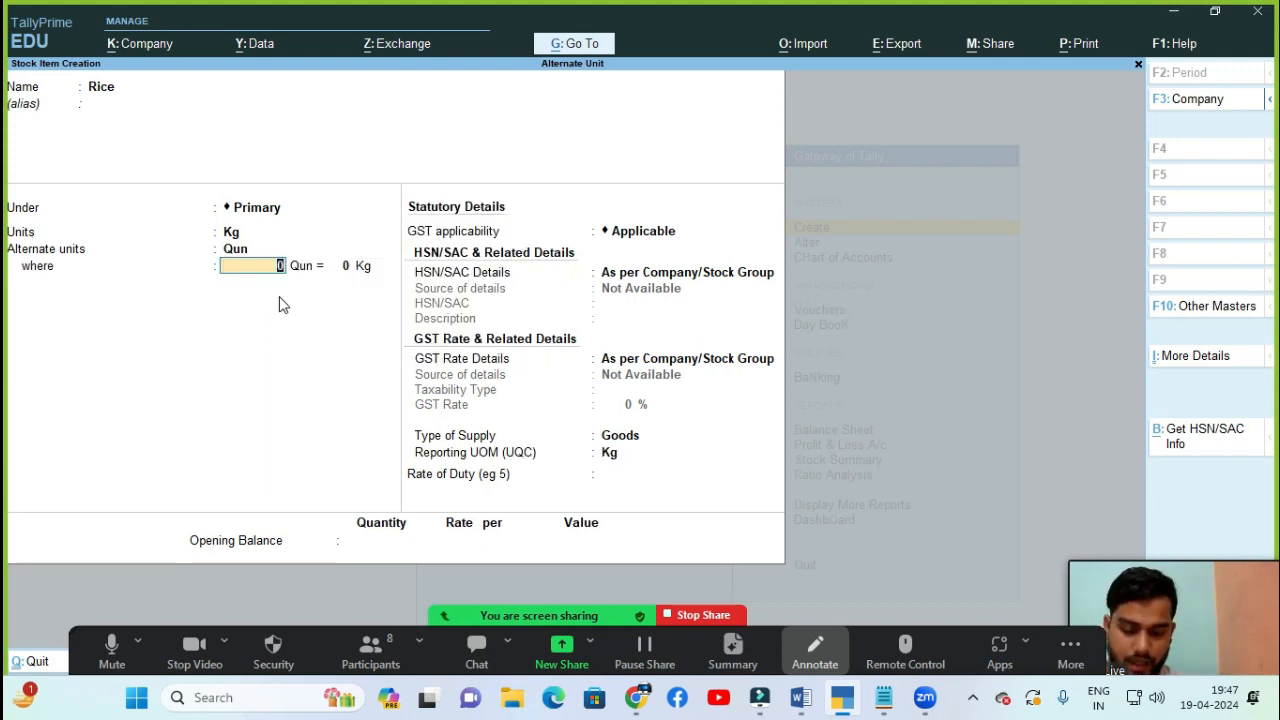
type("1")
key("Return")
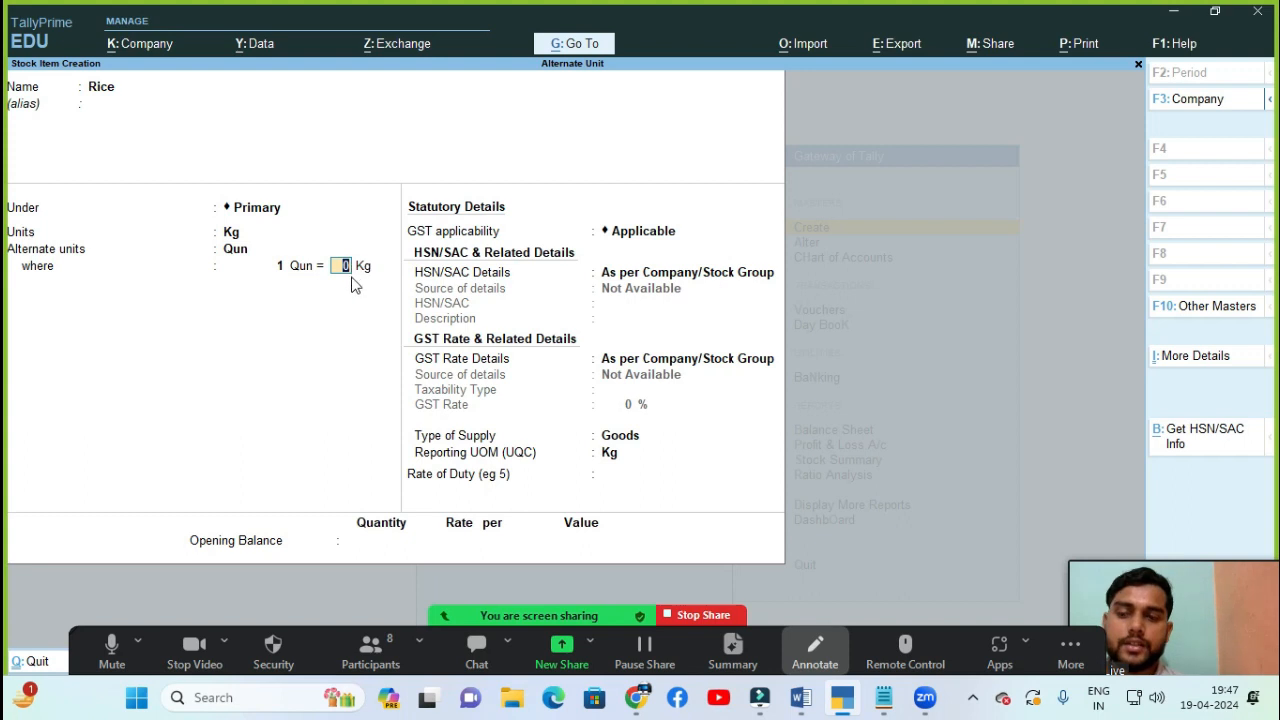
type("100")
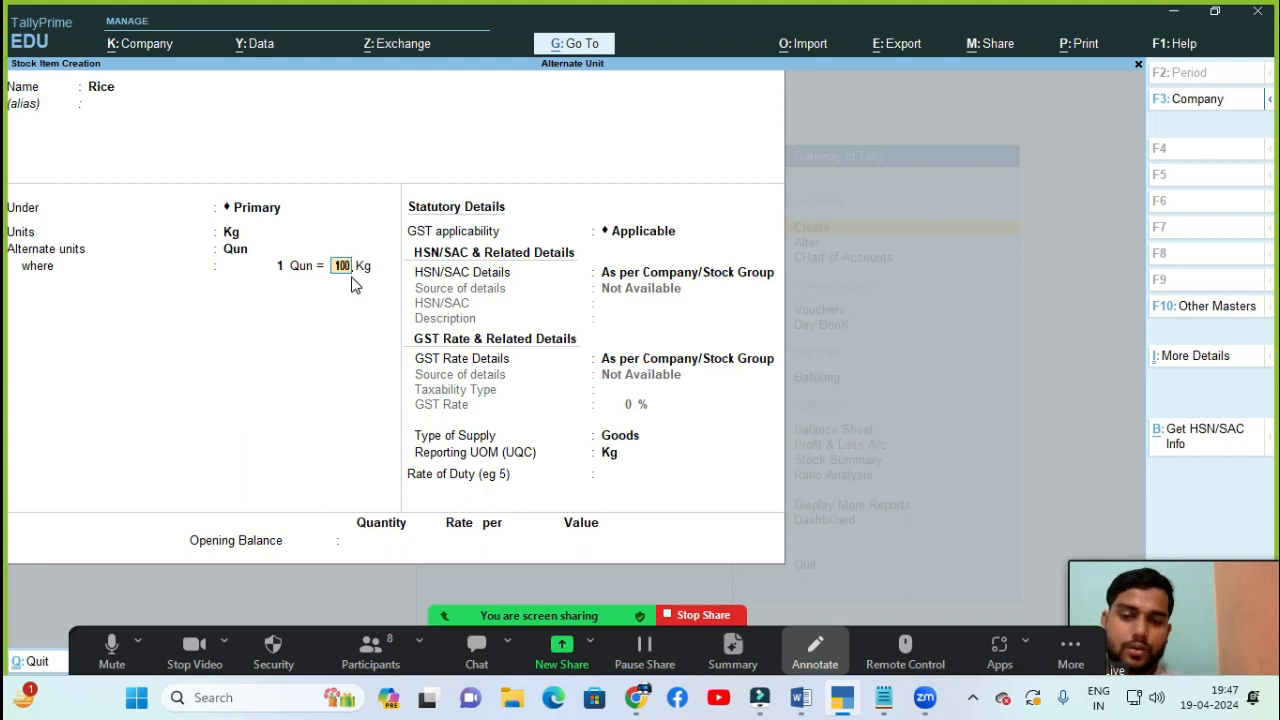
- Keep the remaining defaults with no opening balance, save the Rice item and return to the Gateway of Tally
key("Return")
key("Return")
key("Return")
key("Return")
key("Return")
key("Return")
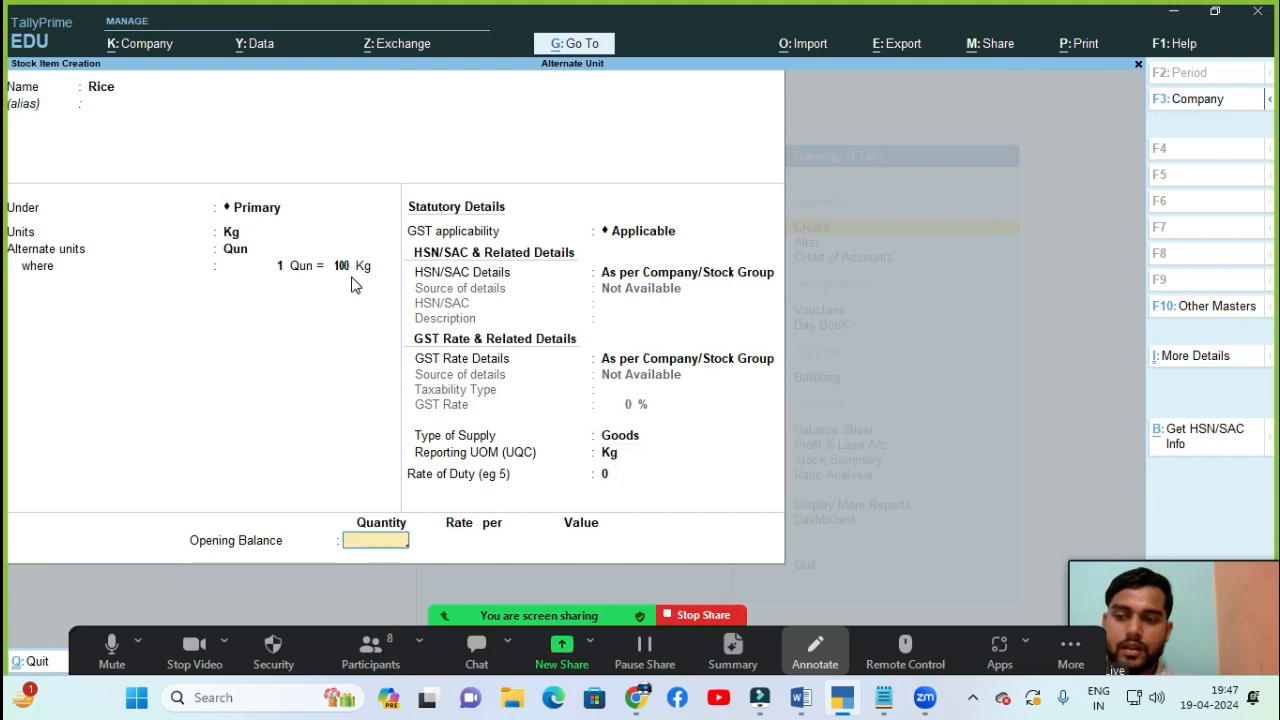
key("Return")
key("Return")
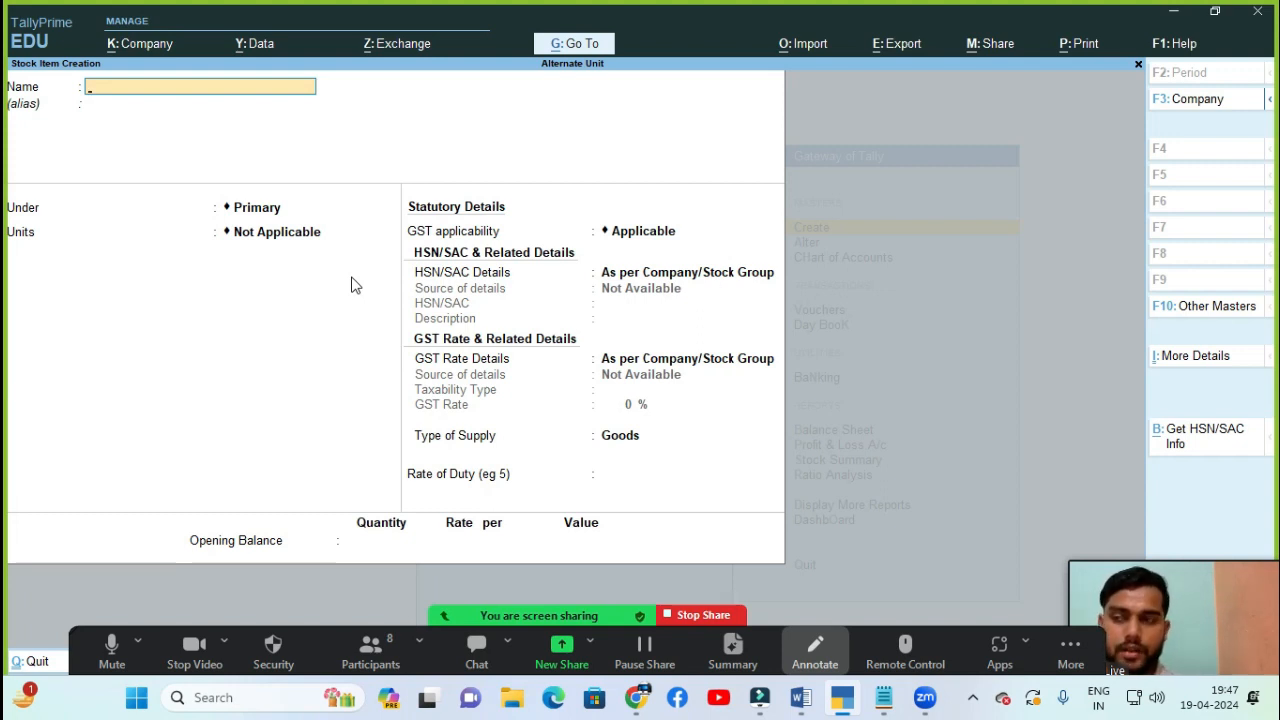
key("Escape")
key("Return")
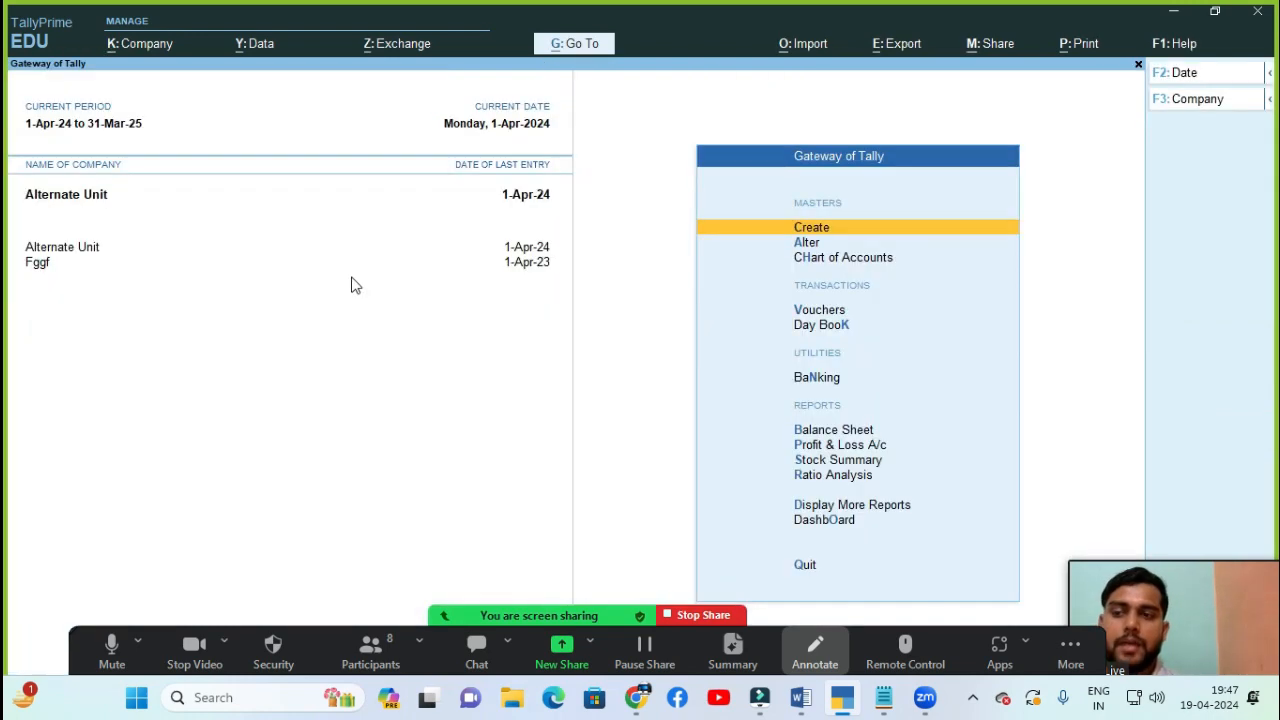
- Open voucher entry and change the voucher type to Purchase
key("Down")
key("Down")
key("Down")
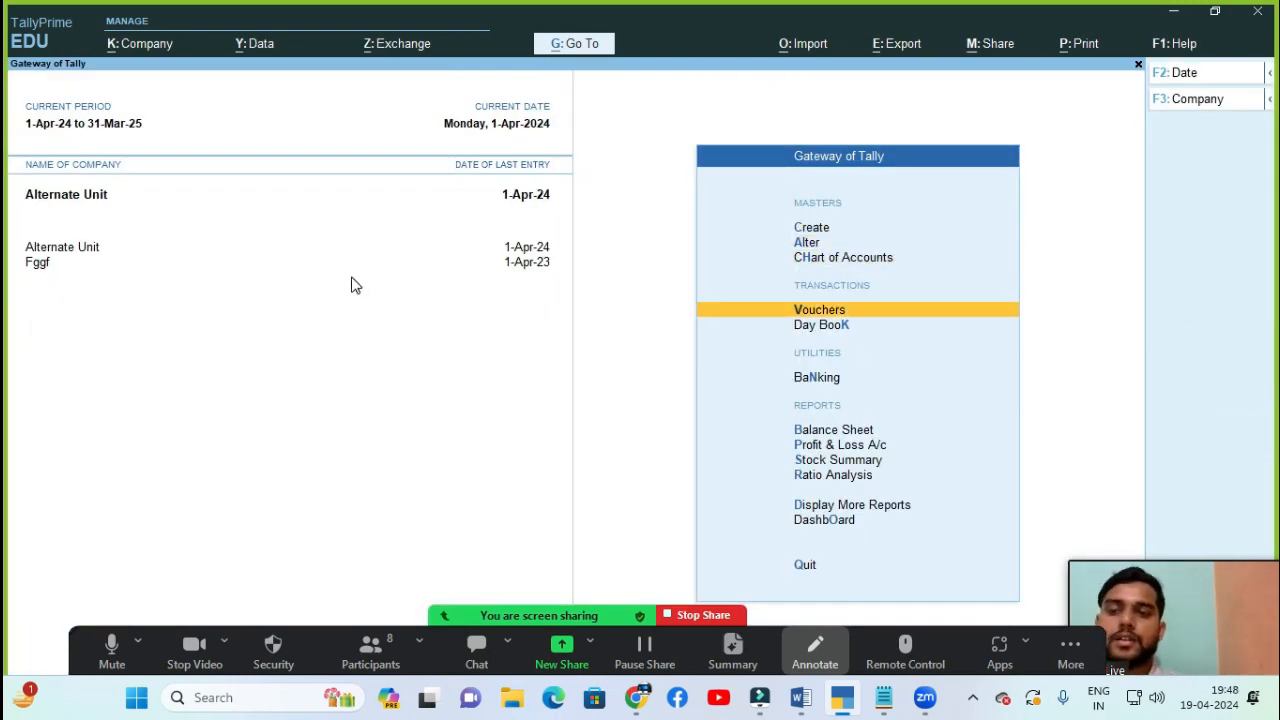
key("Return")
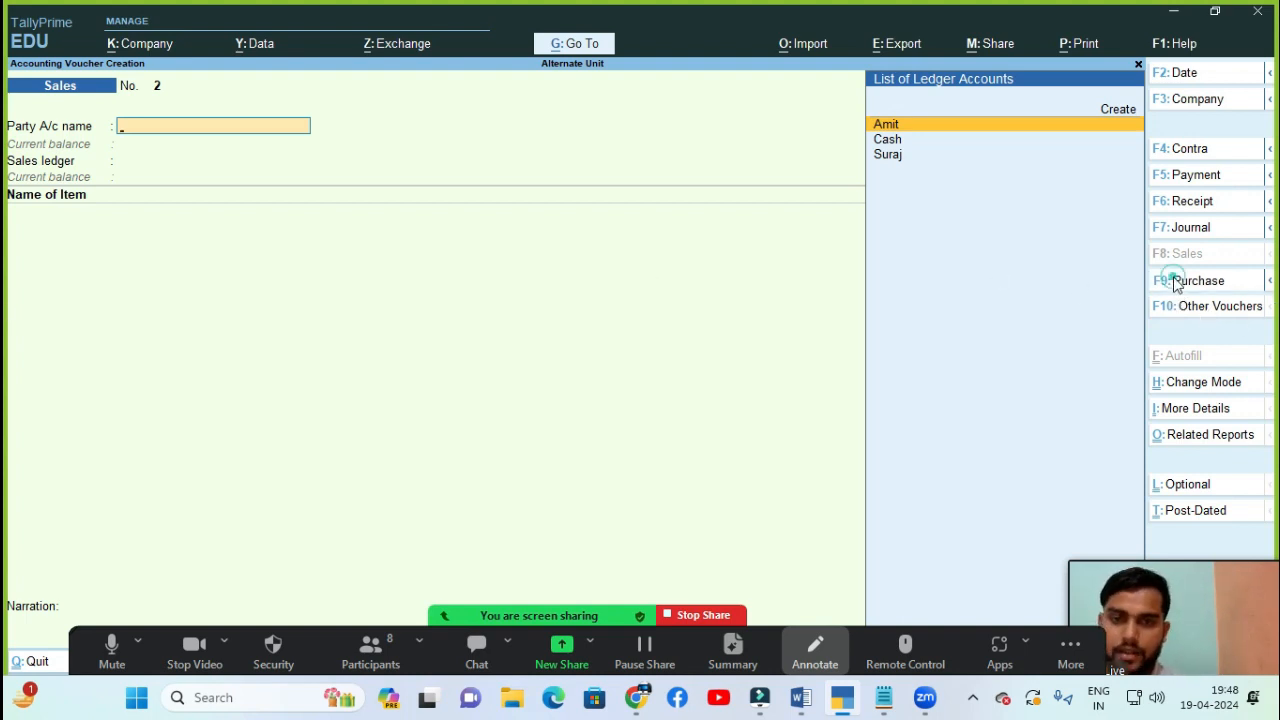
left_click(1176, 281)
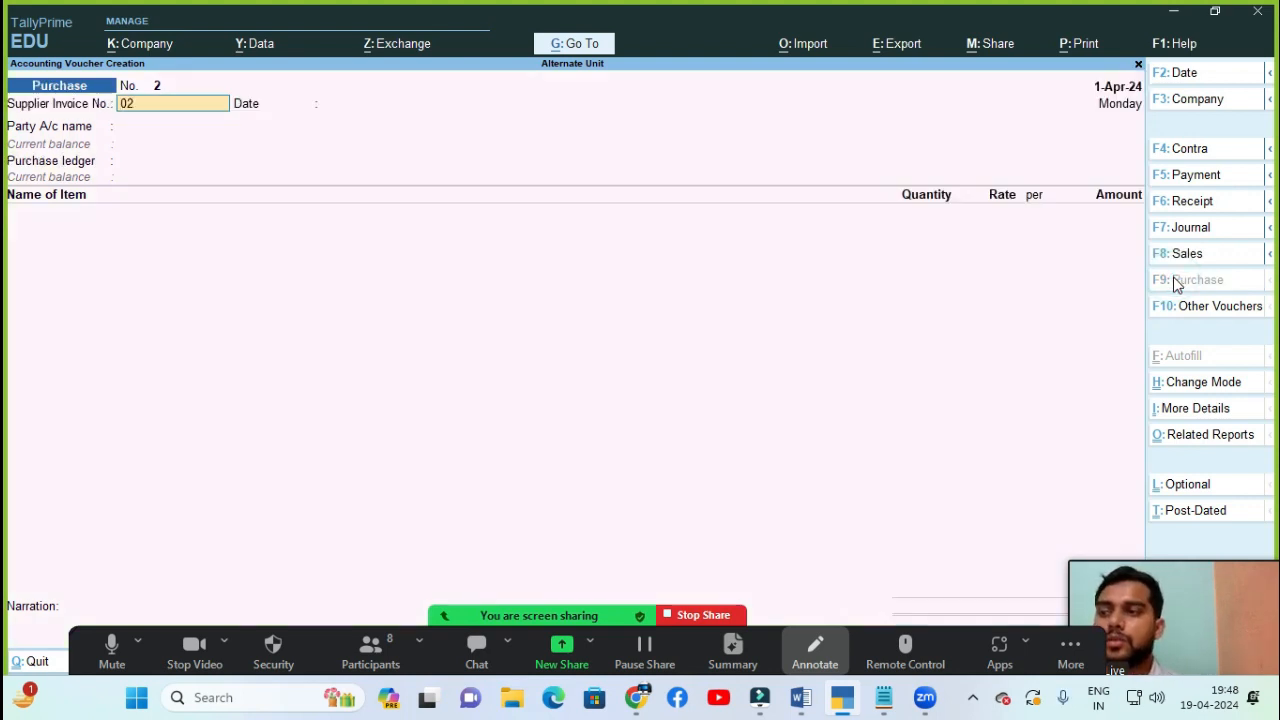
- Accept the supplier invoice details, choose the last listed ledger as the party, leave receipt details blank and use Purchase A/c as purchase ledger
key("Return")
key("Return")
key("Down")
key("Down")
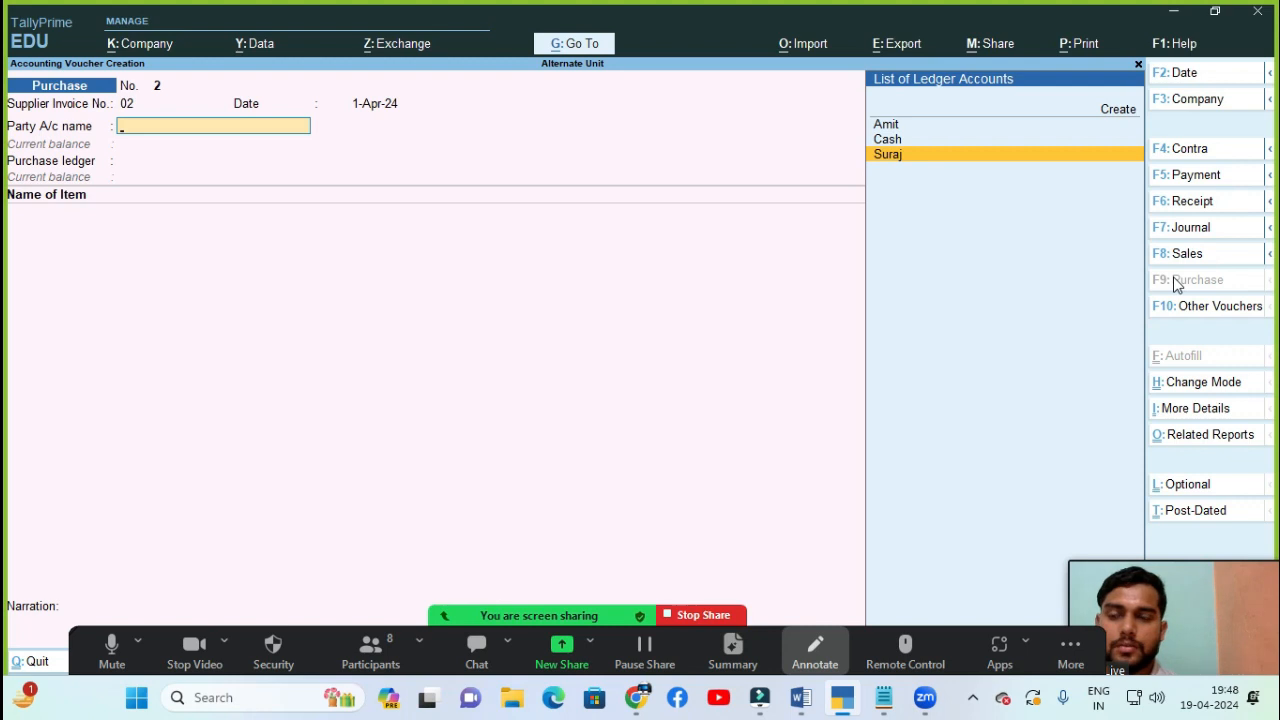
key("Return")
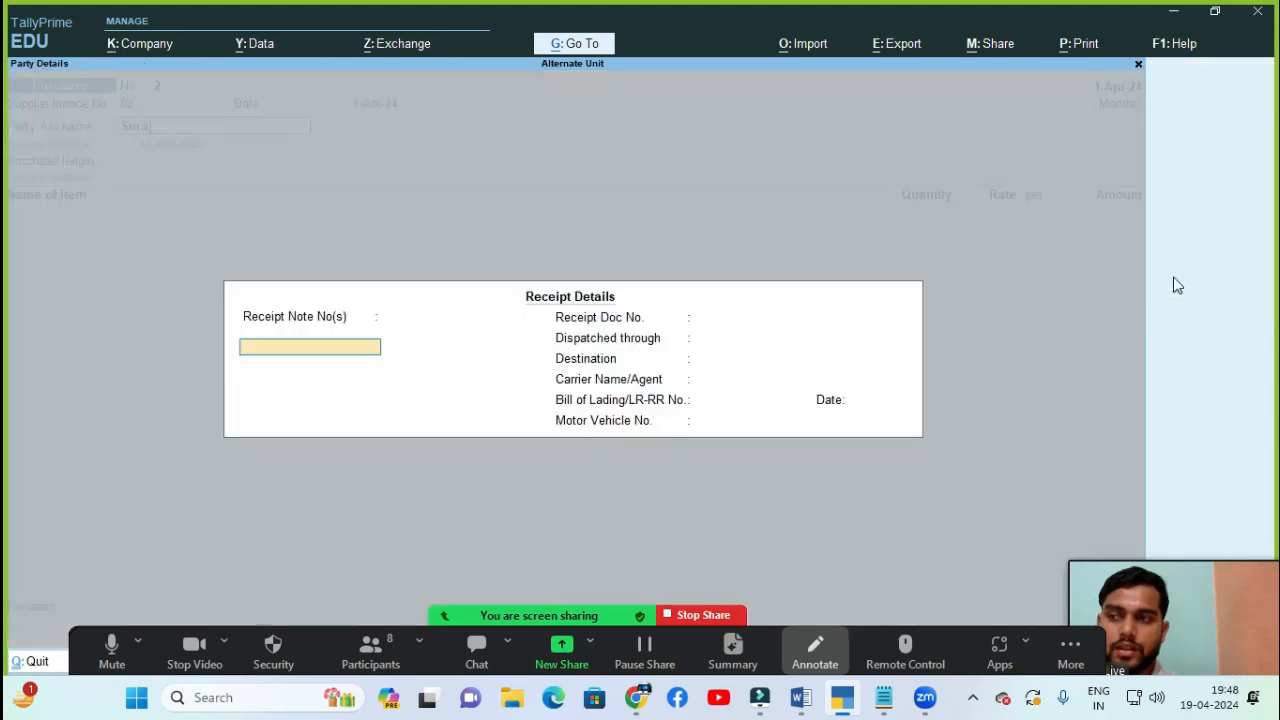
key("Escape")
key("Return")
key("Return")
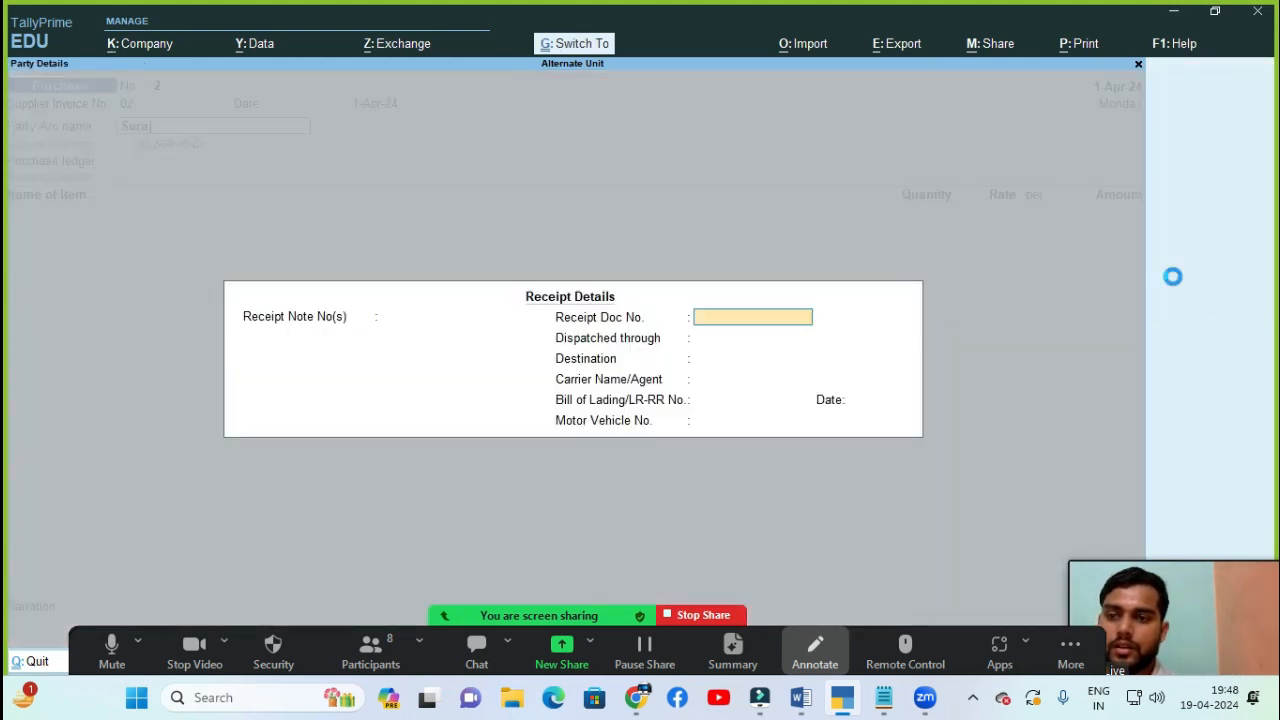
key("ctrl+a")
key("ctrl+a")
key("Return")
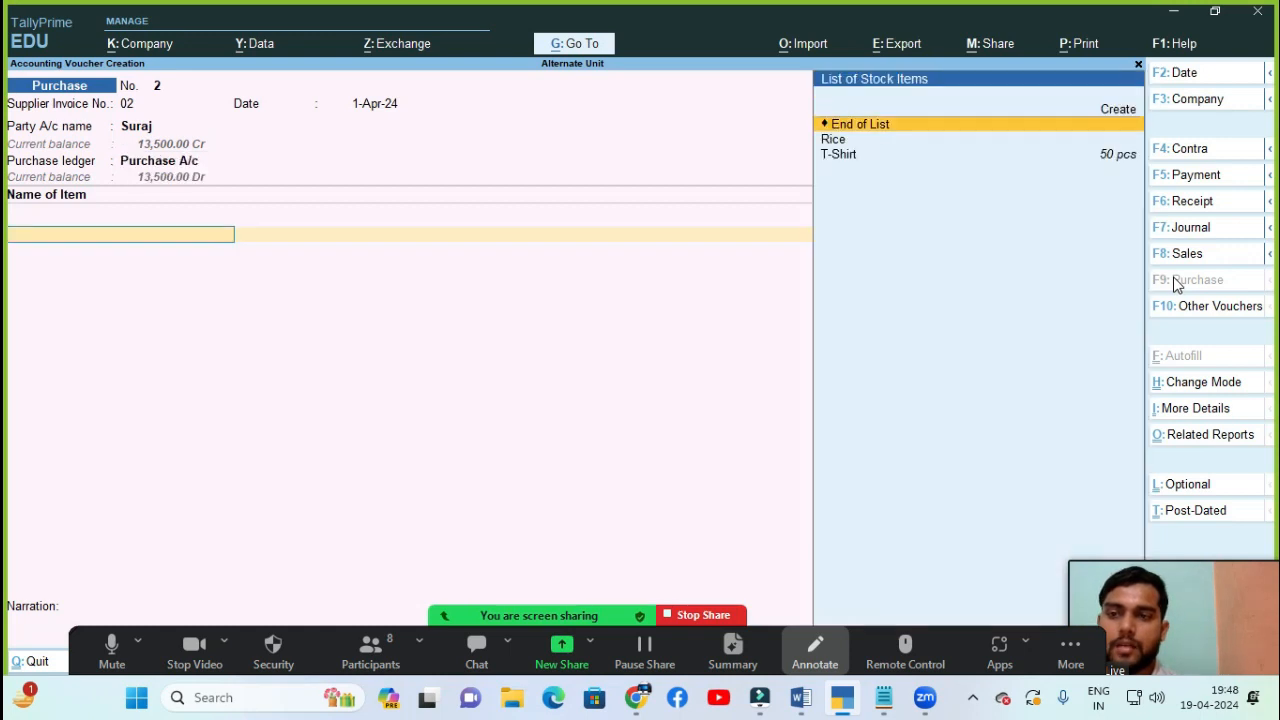
- Add Rice to the purchase voucher with a quantity of 200 Kg
key("Down")
key("Return")
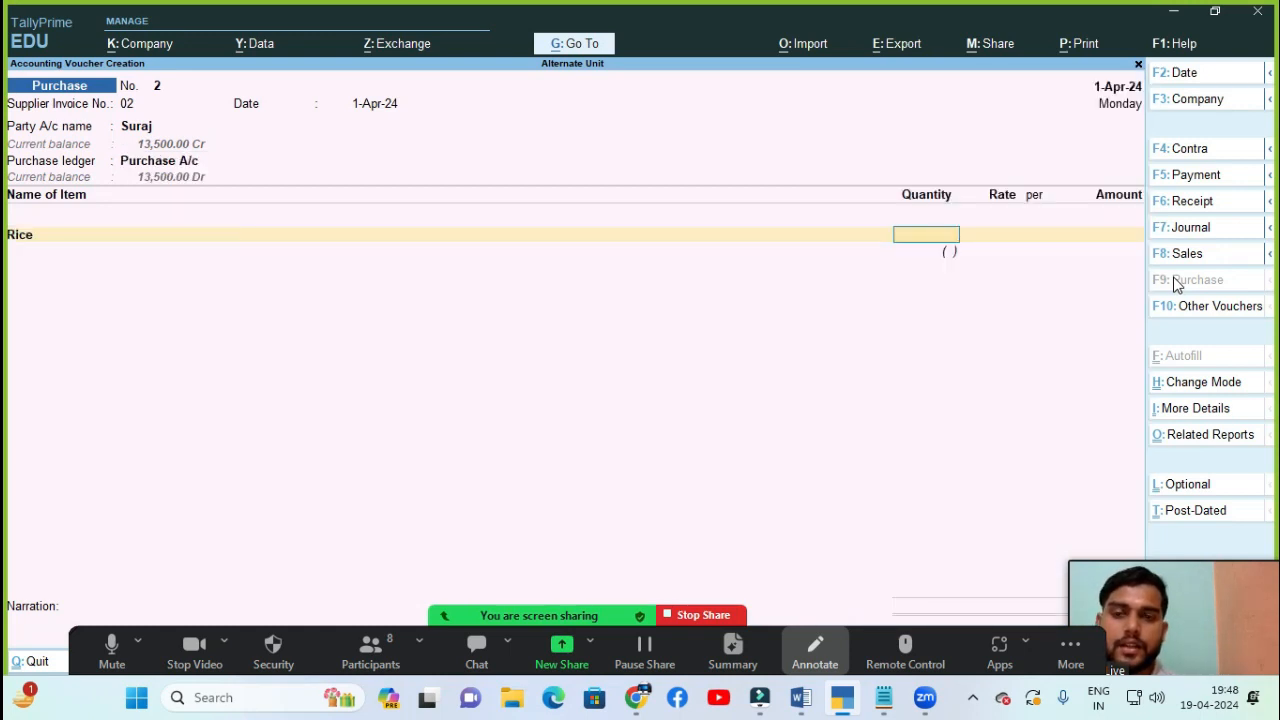
type("200")
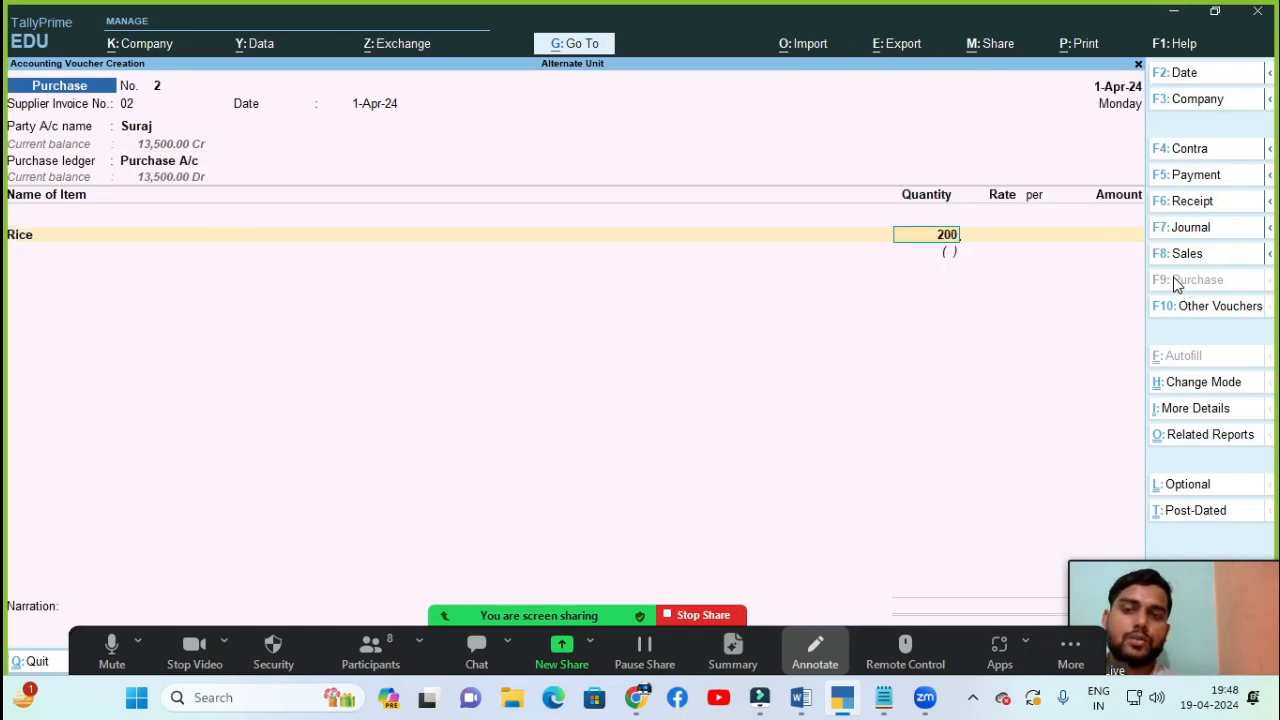
key("Return")
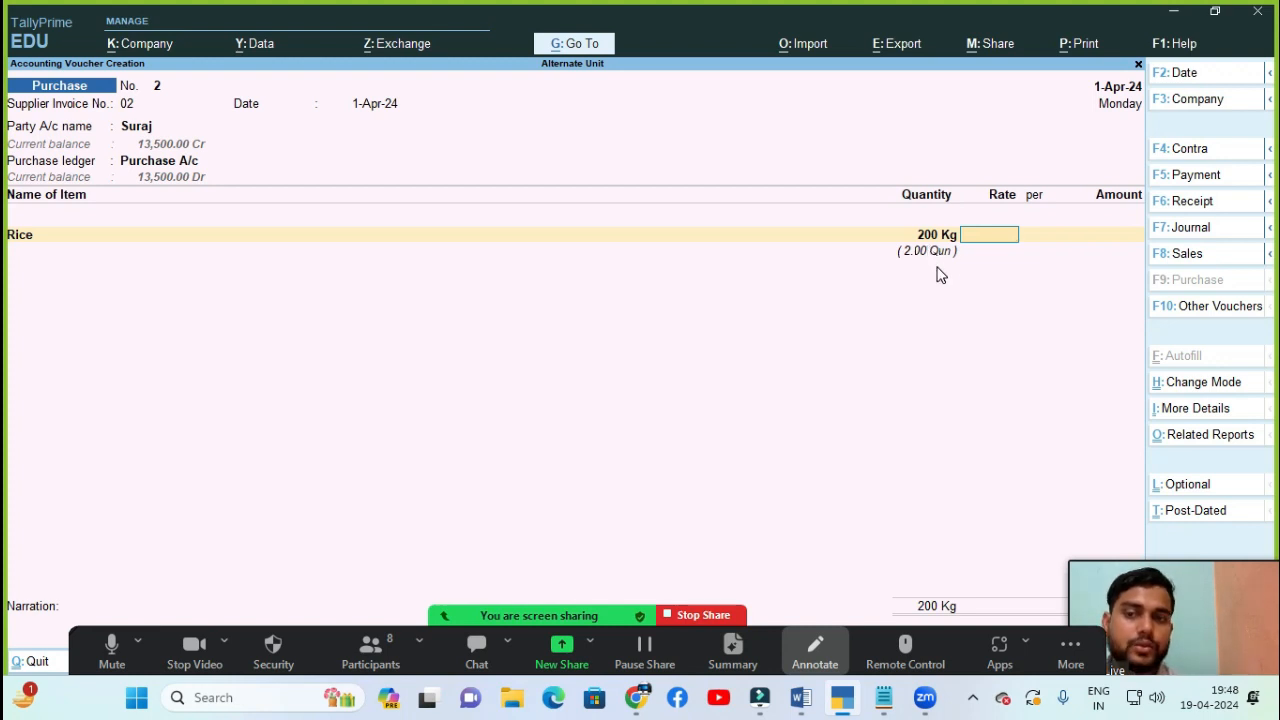
- Set the Rice quantity in the purchase voucher to 1,000 Kg
key("BackSpace")
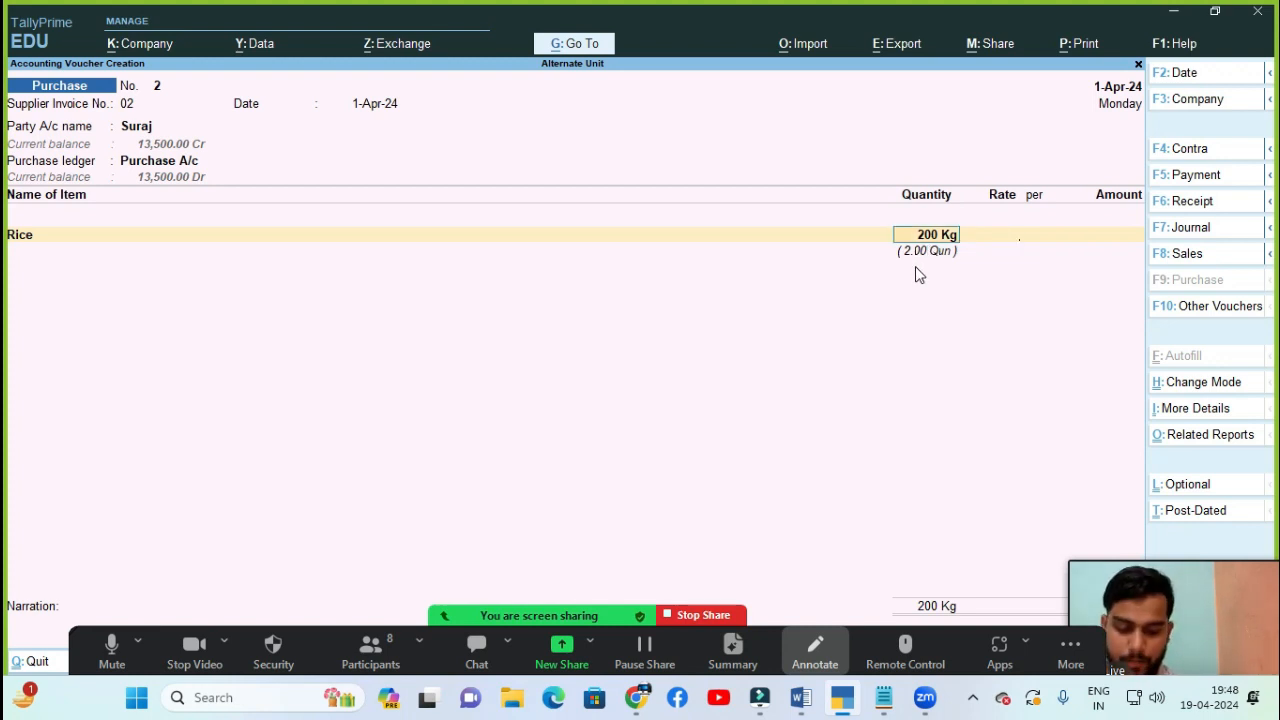
type("1,")
type("000")
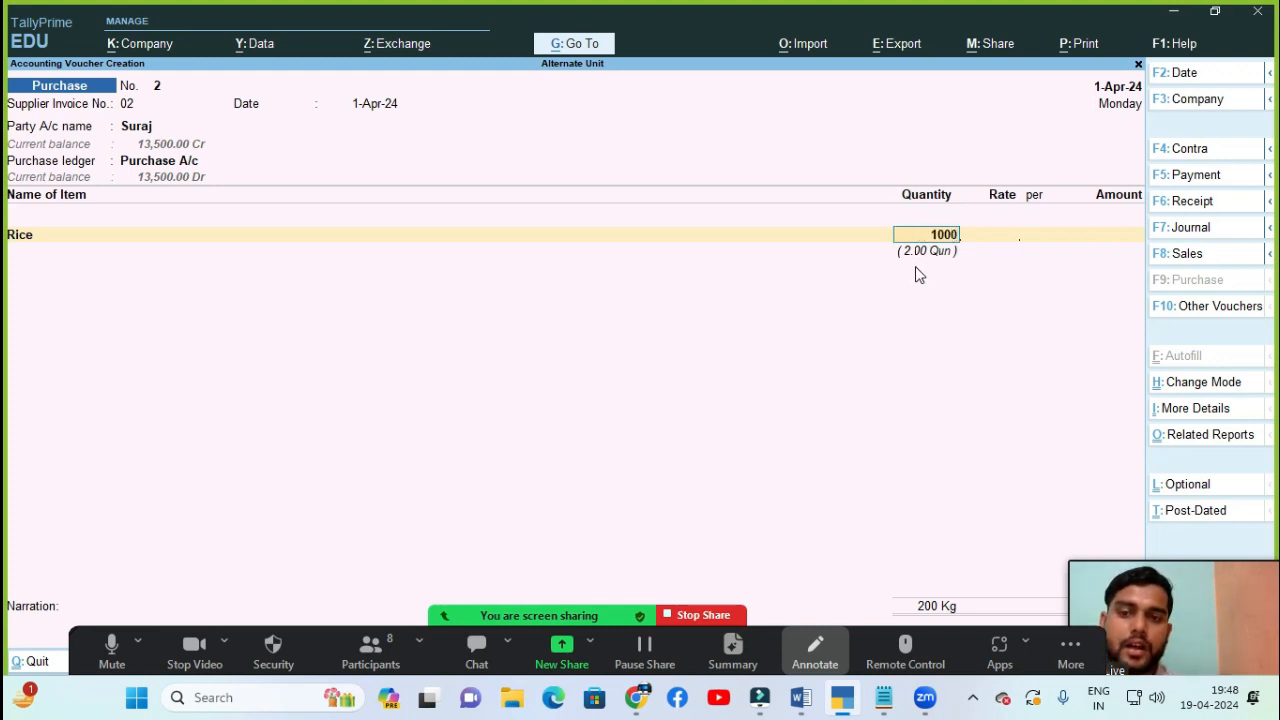
key("Return")
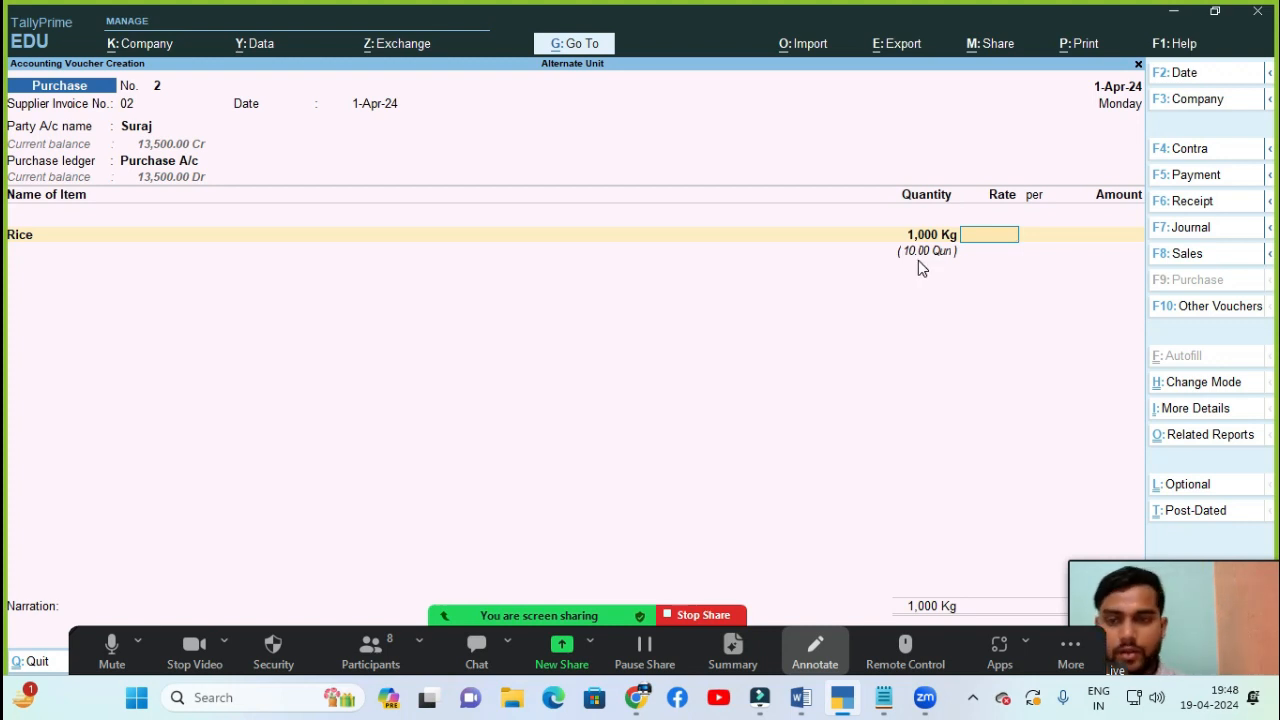
- Enter the Rice quantity in the alternate unit as 100 Qun, and reopen the quantity for editing
key("BackSpace")
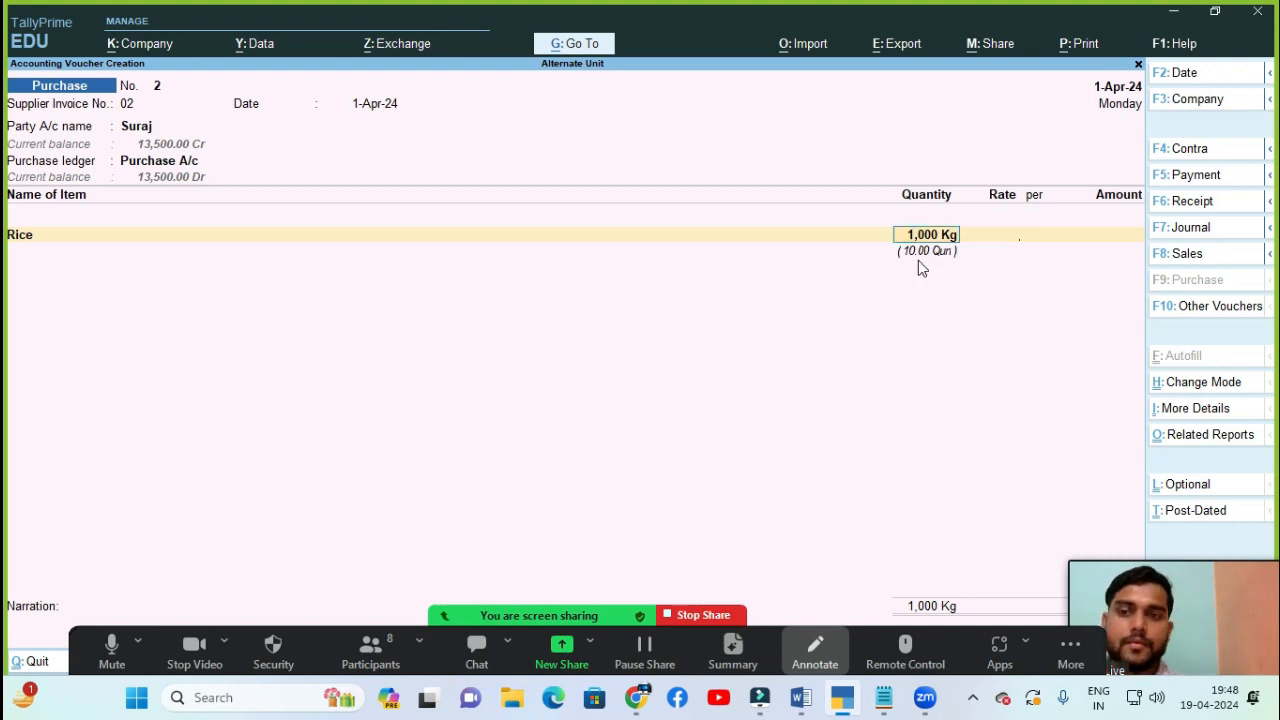
type("100qun")
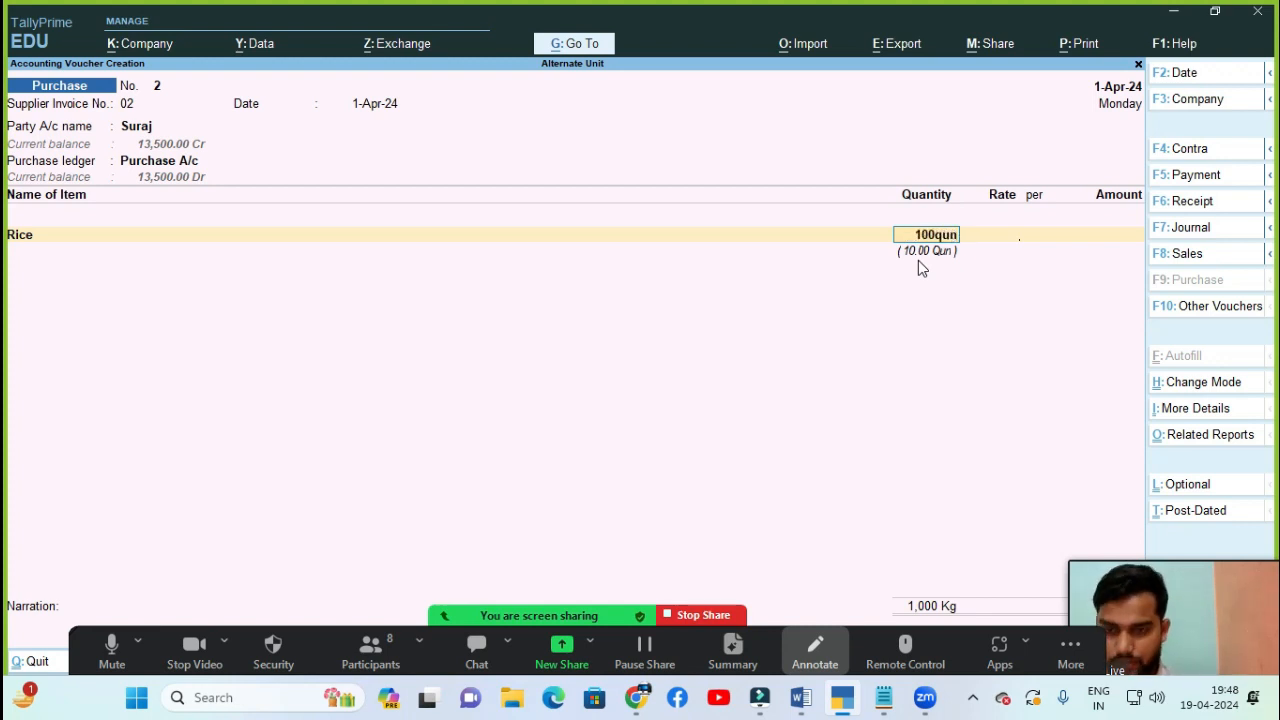
key("Return")
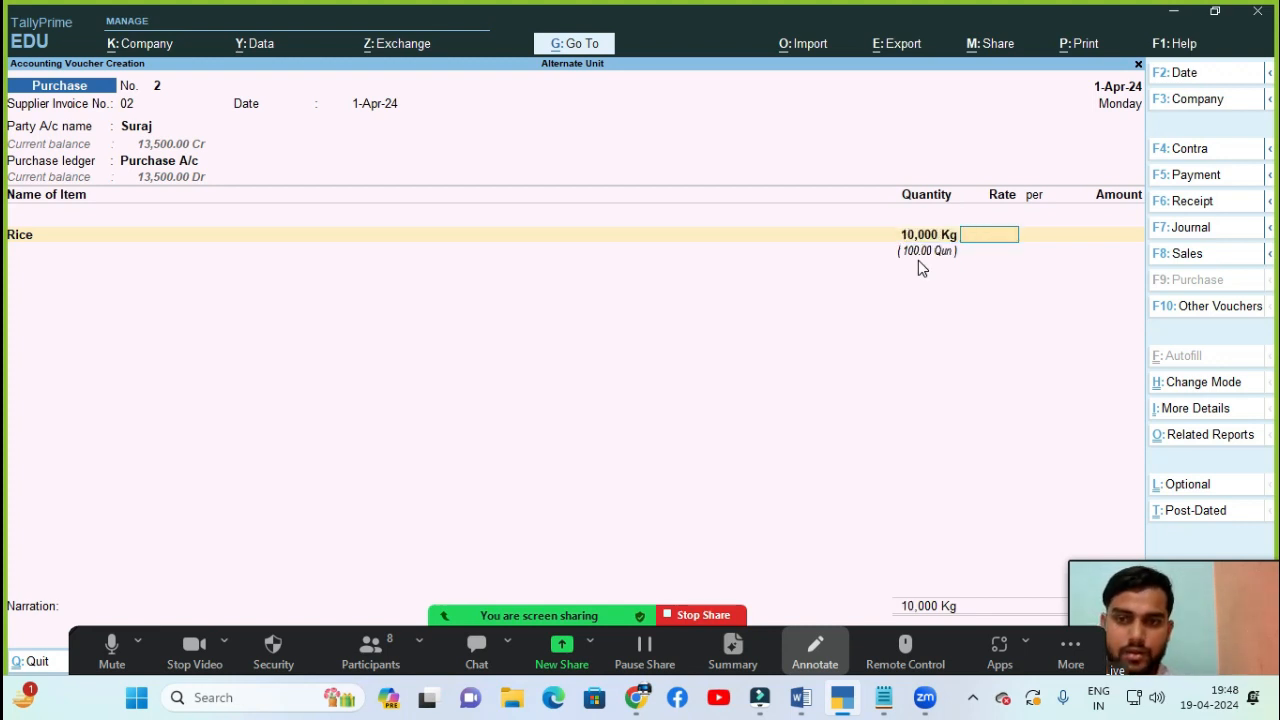
key("BackSpace")
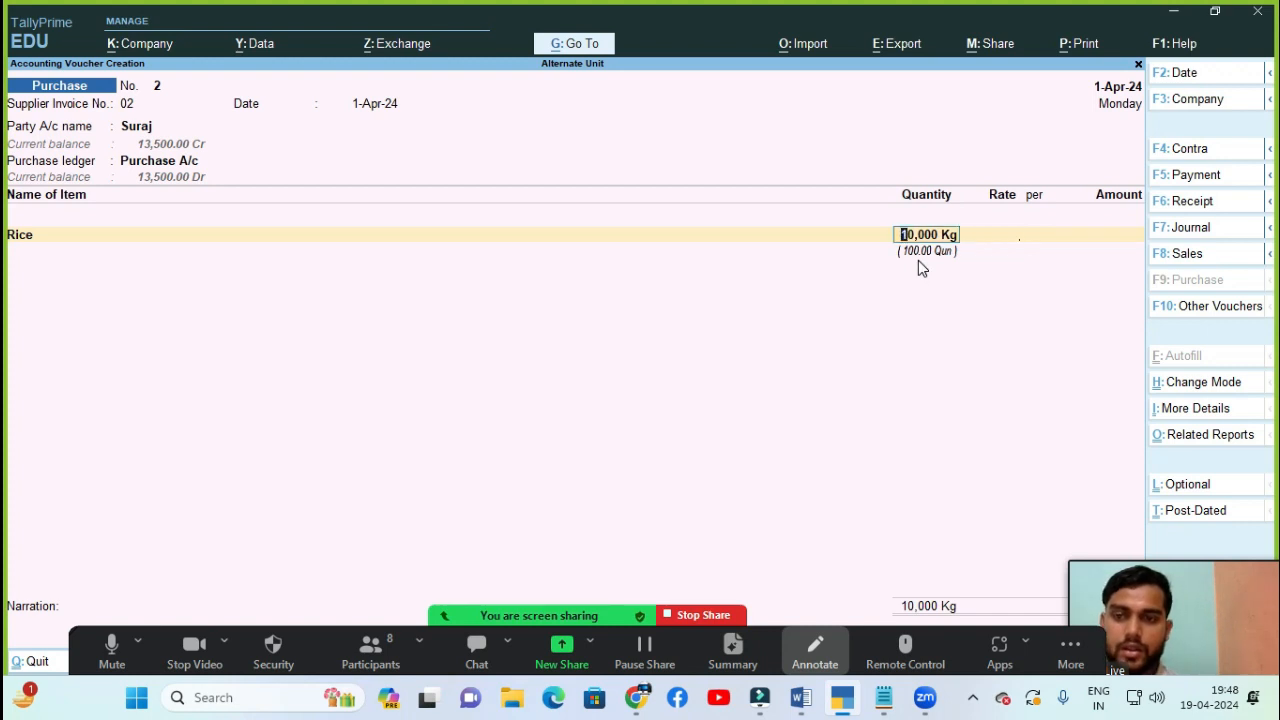
- Set the Rice quantity in the purchase voucher to 100 Kg, and replace it with 500 Kg
type("100")
key("Return")
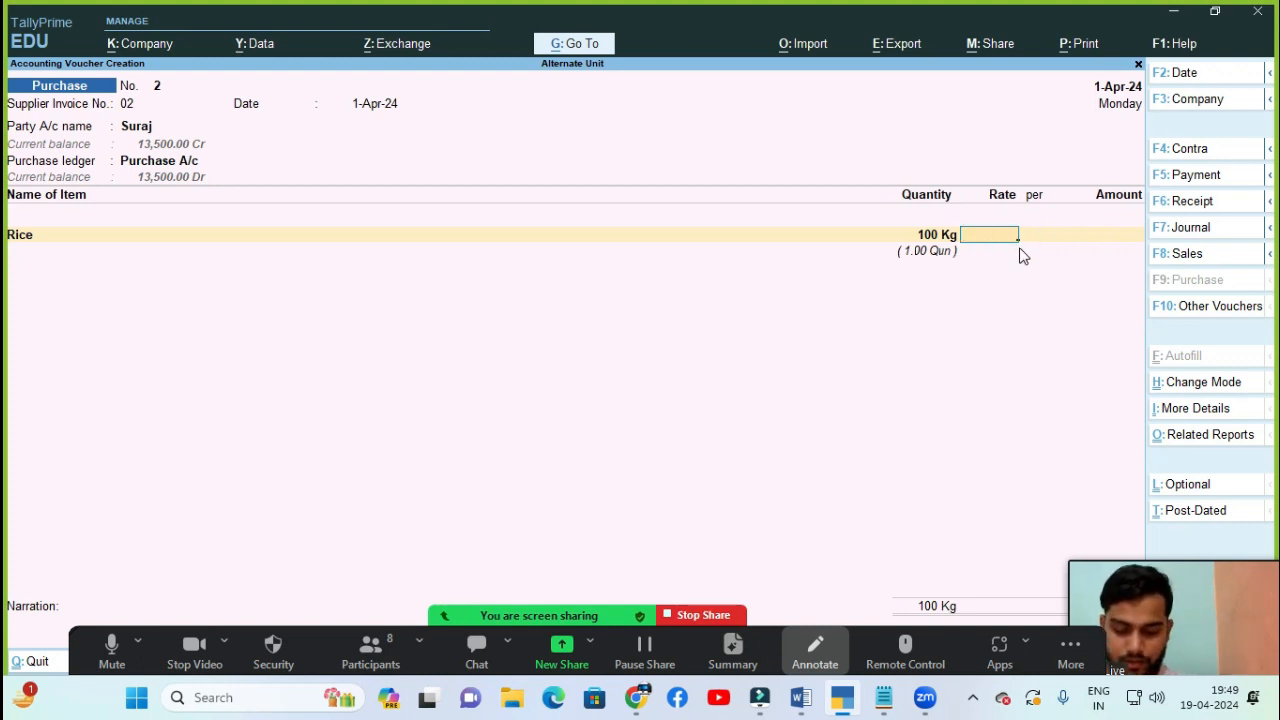
key("BackSpace")
type("5000")
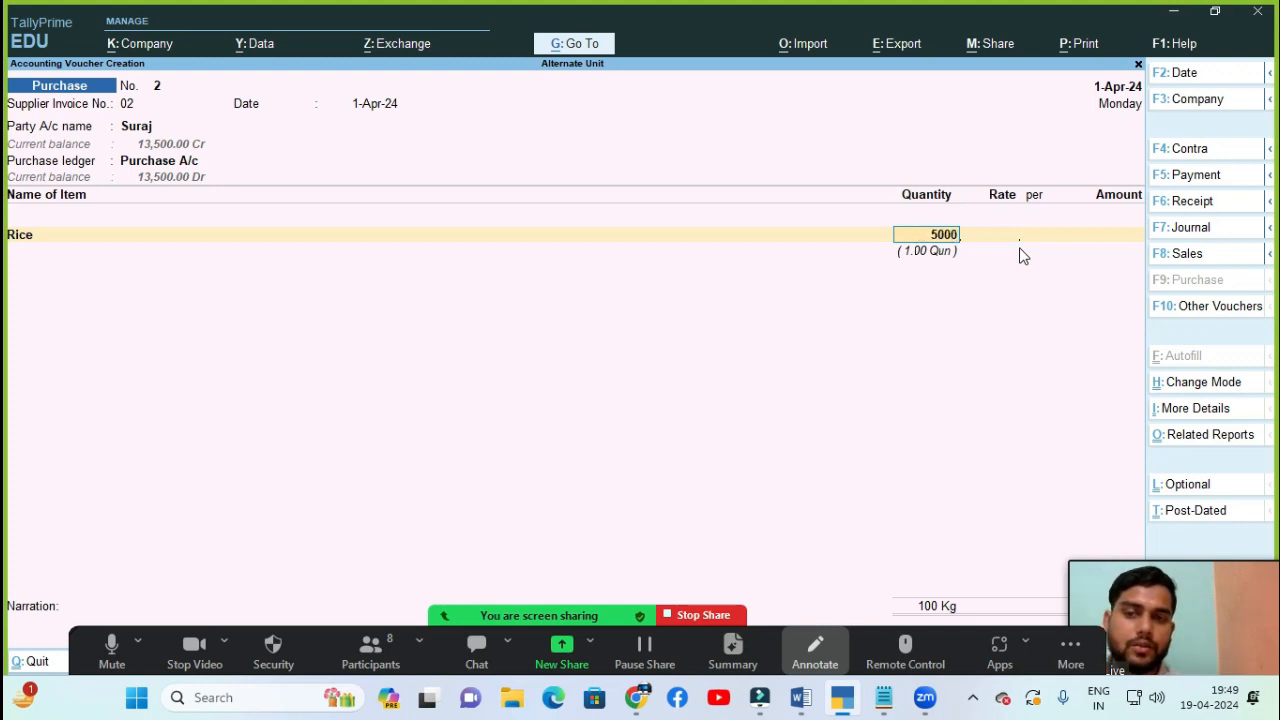
key("BackSpace")
key("Return")
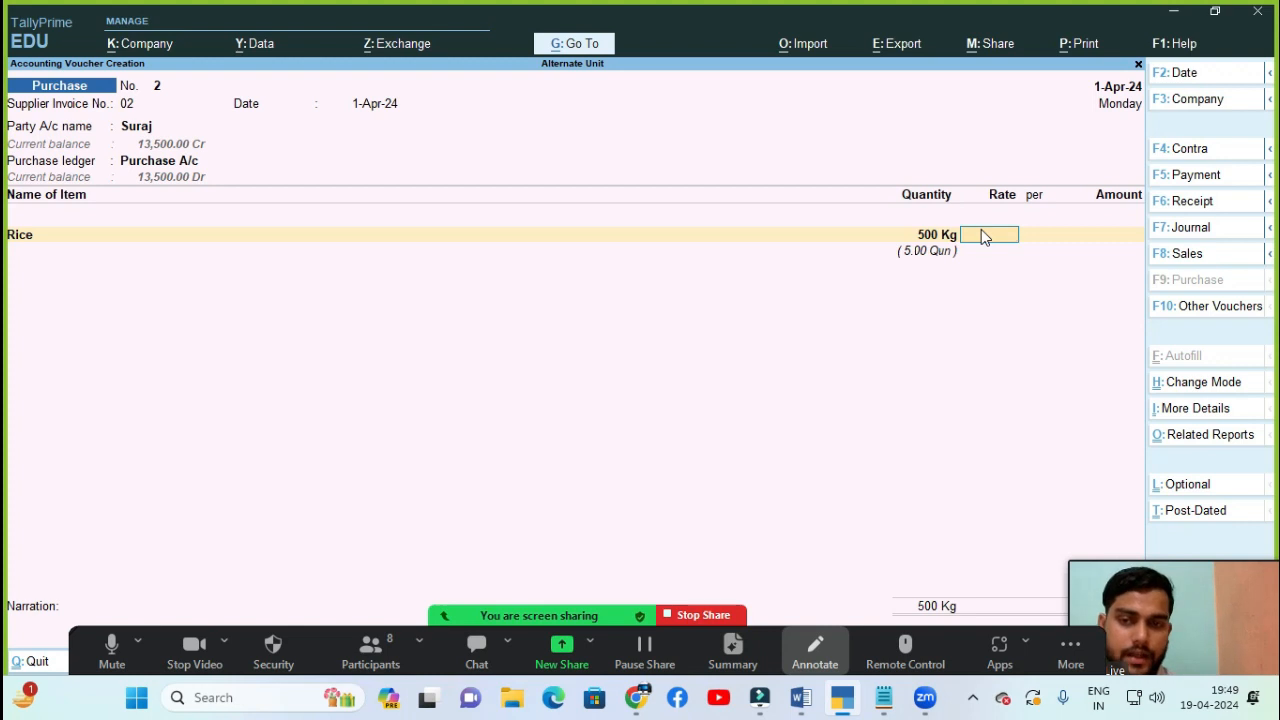
- Set the Rice purchase rate to 50 per Kg
type("500")
key("BackSpace")
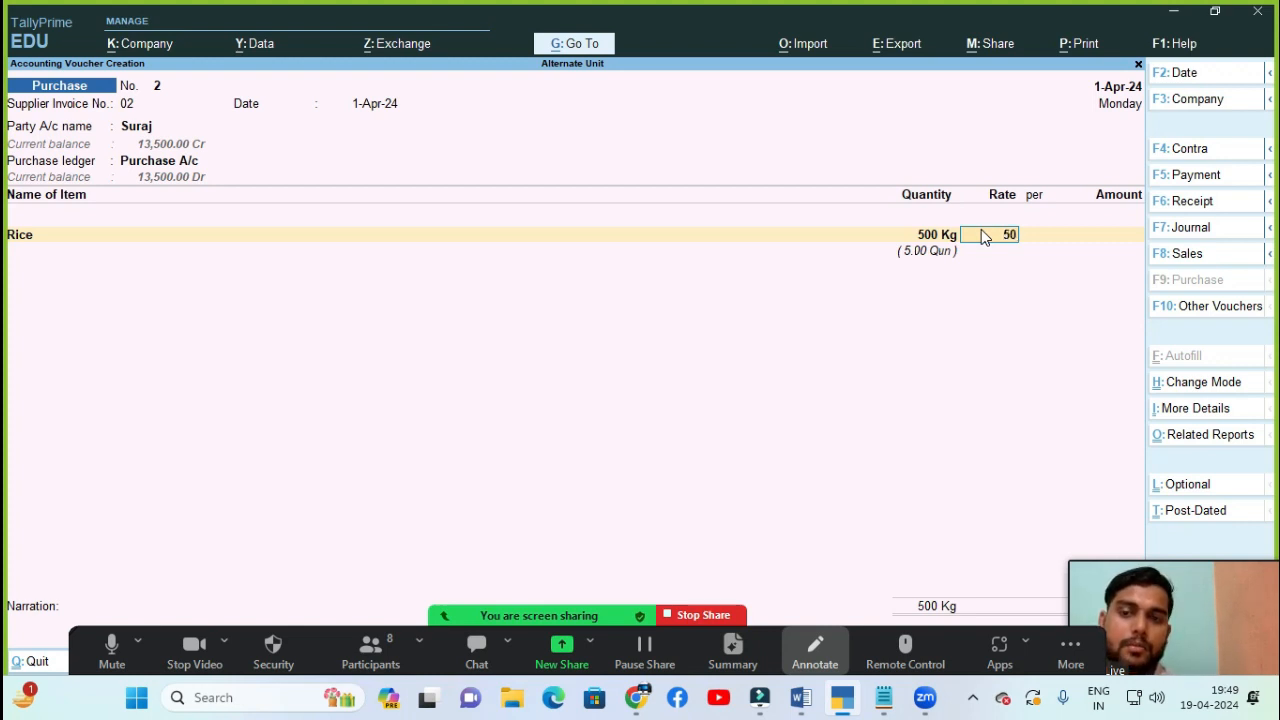
key("Return")
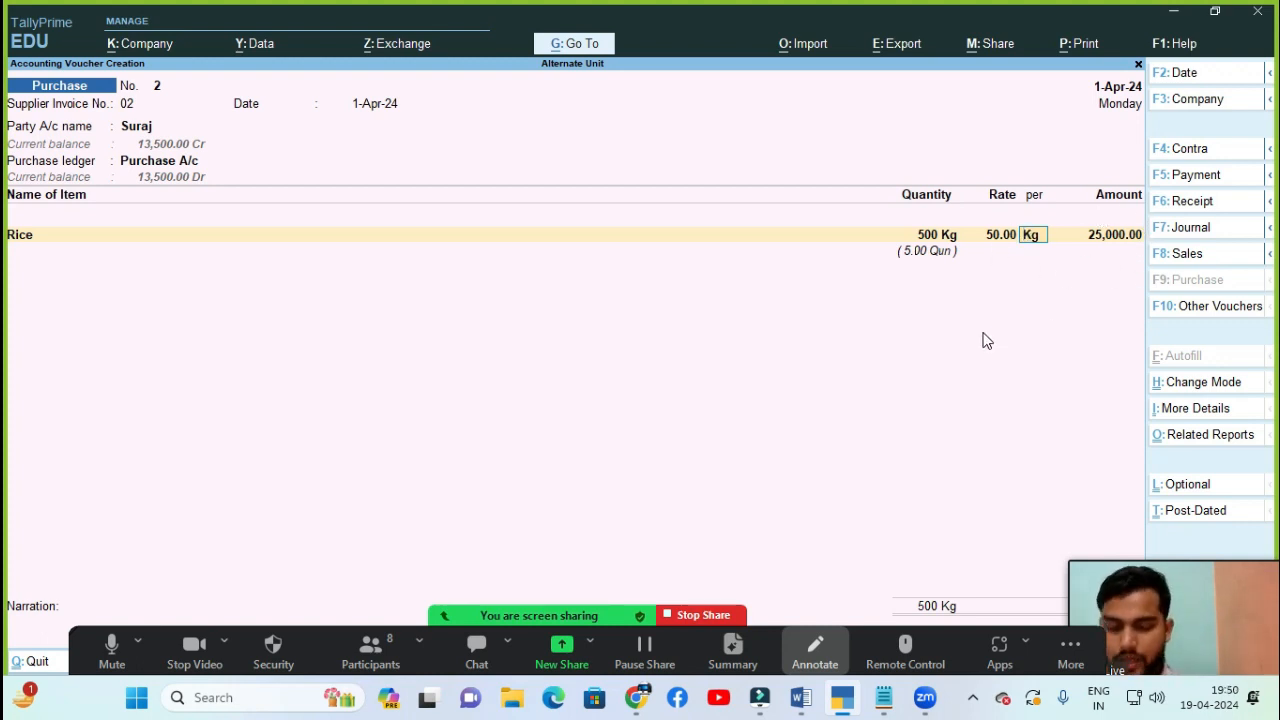
- Set the Rice purchase rate to 1,000 per Qun and accept the calculated amount
key("BackSpace")
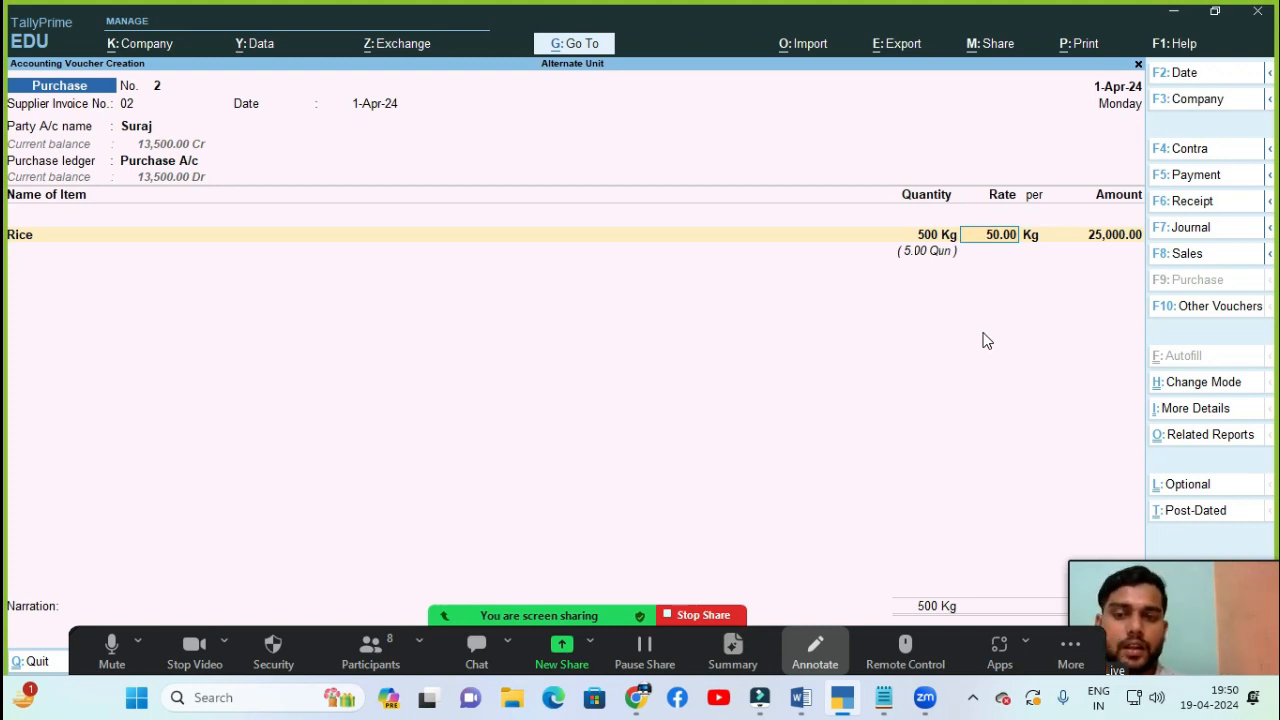
type("1000")
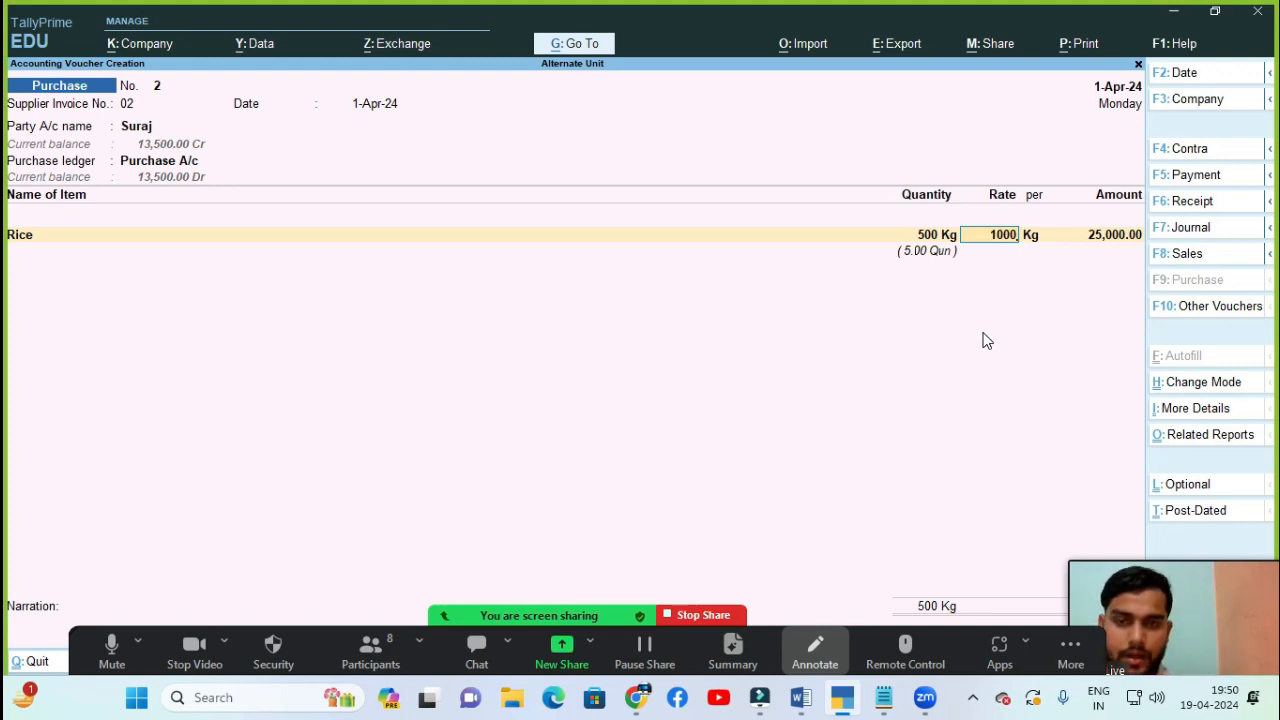
key("Return")
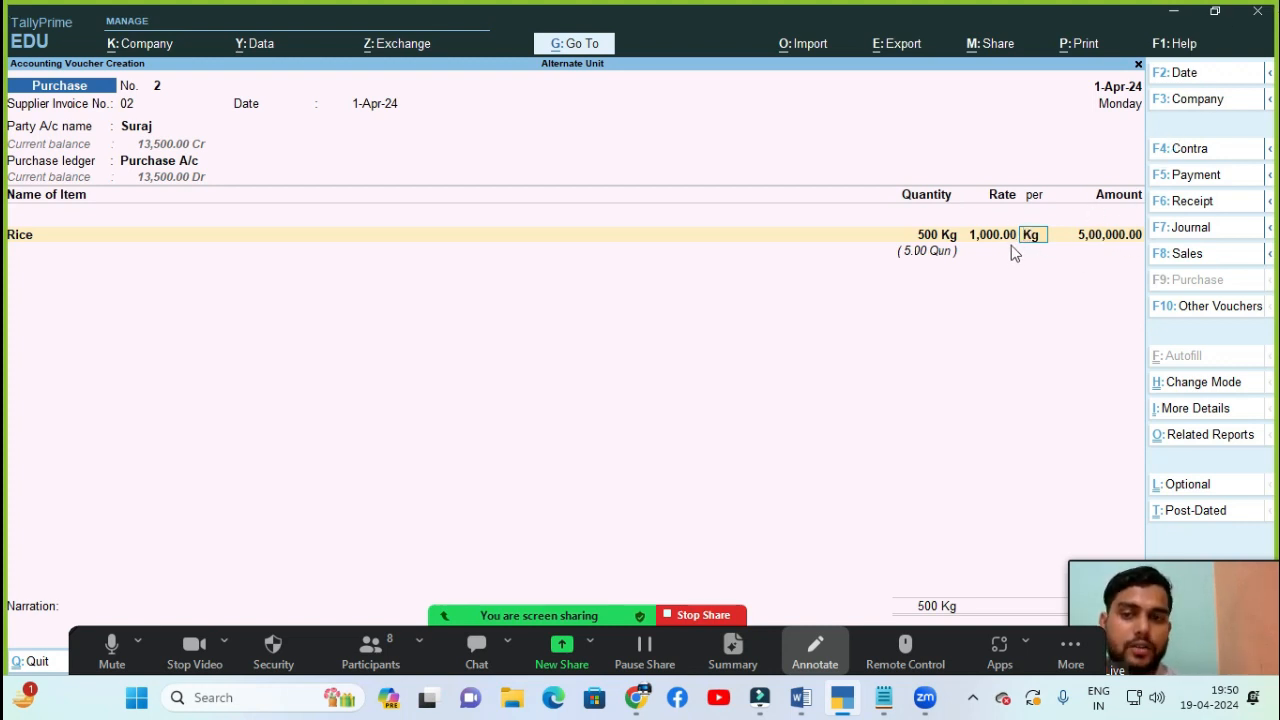
type("qun")
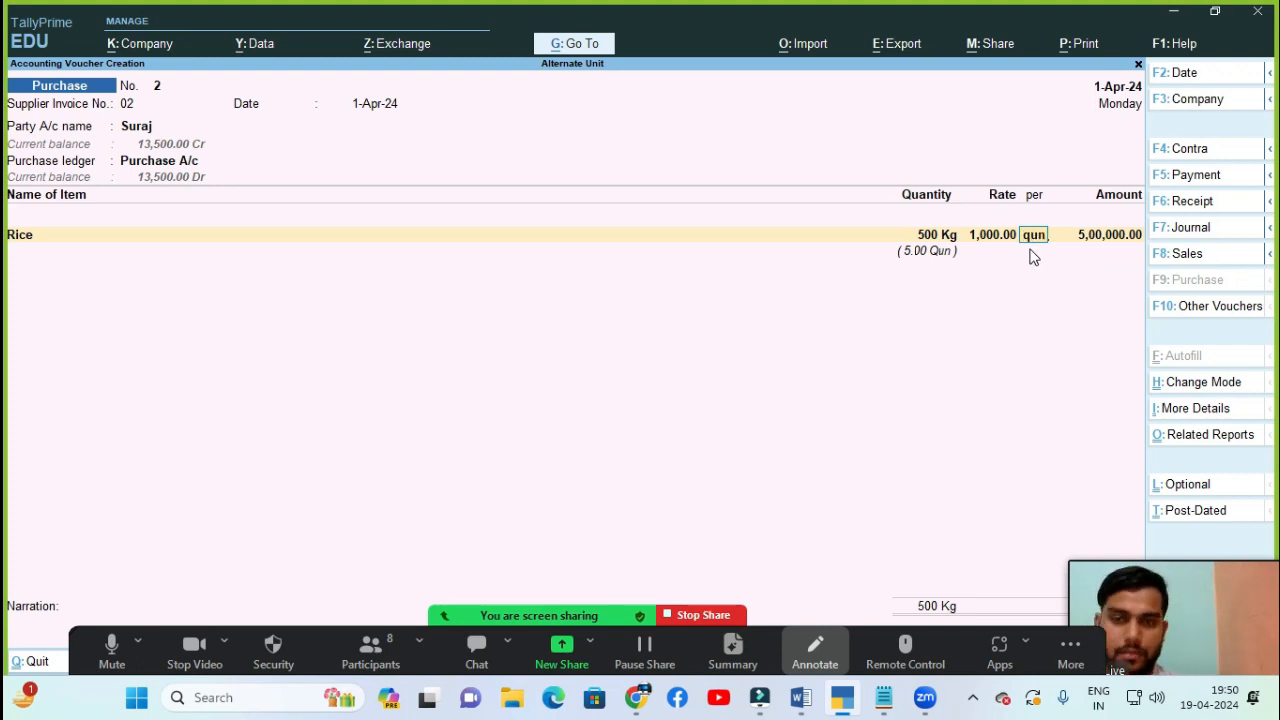
key("Return")
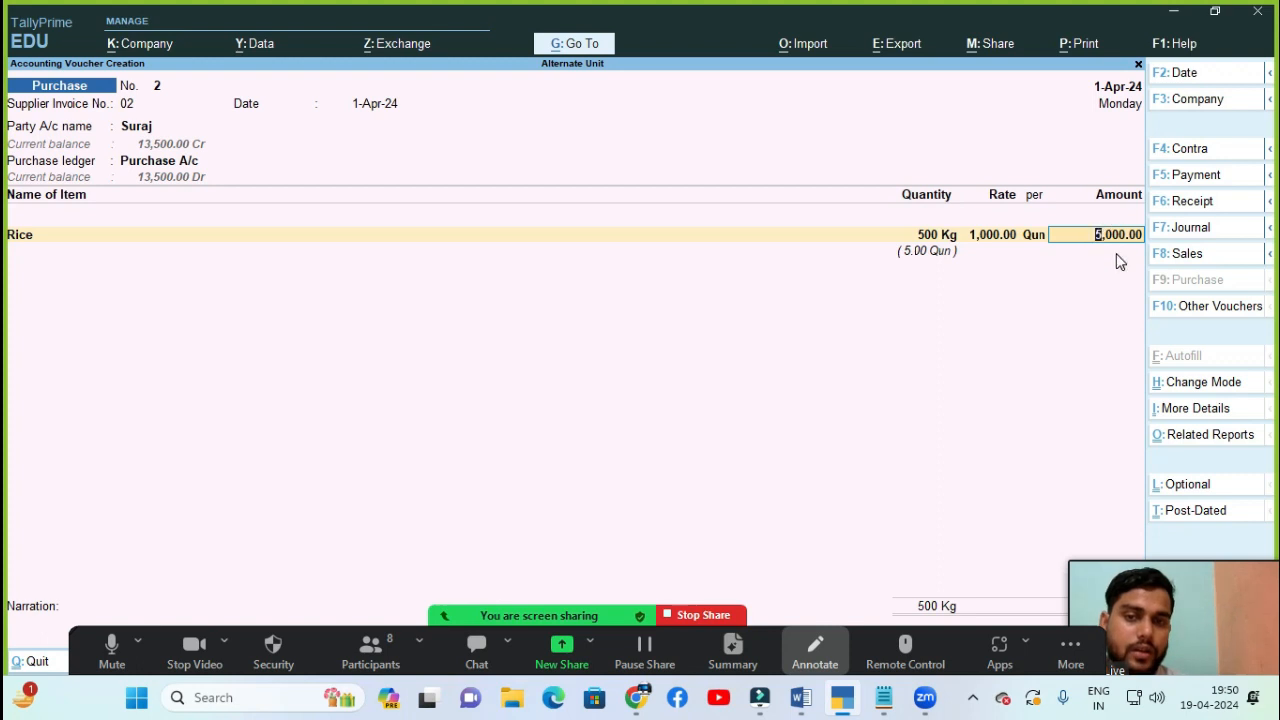
key("Return")
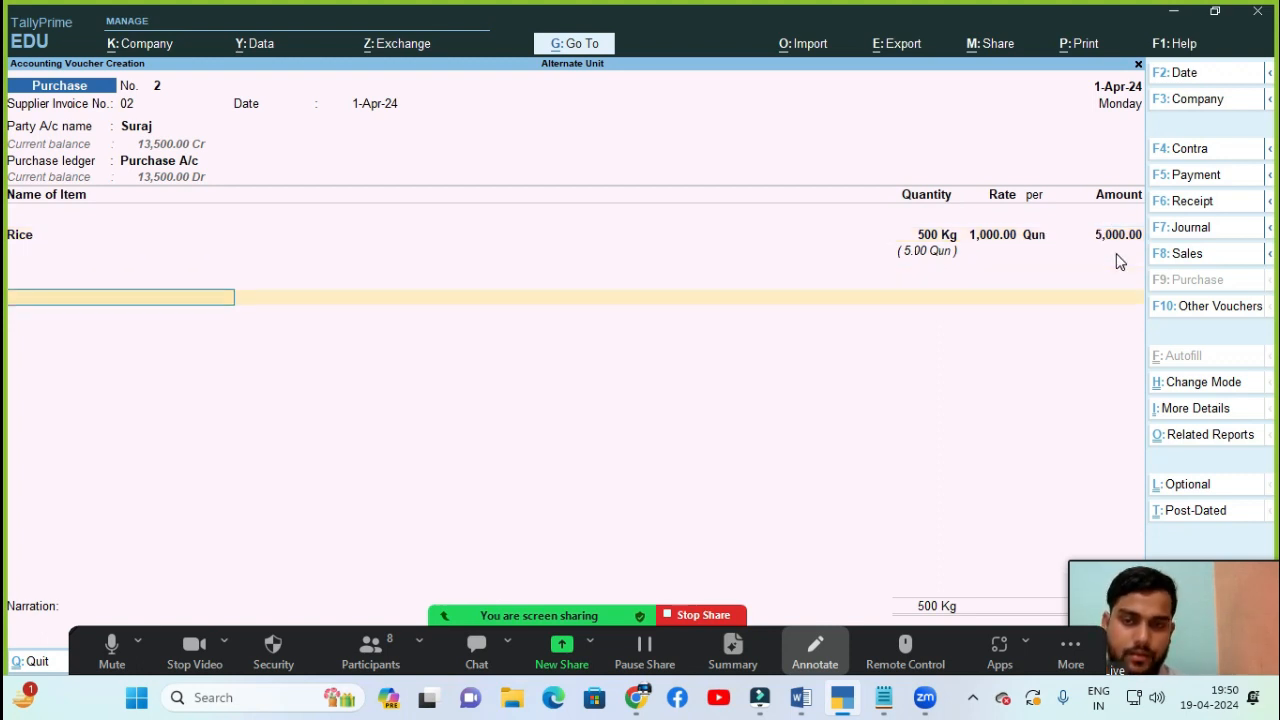
- End the item list and save the purchase voucher with the remaining details at their defaults
key("Return")
key("Return")
key("Return")
key("Return")
key("Return")
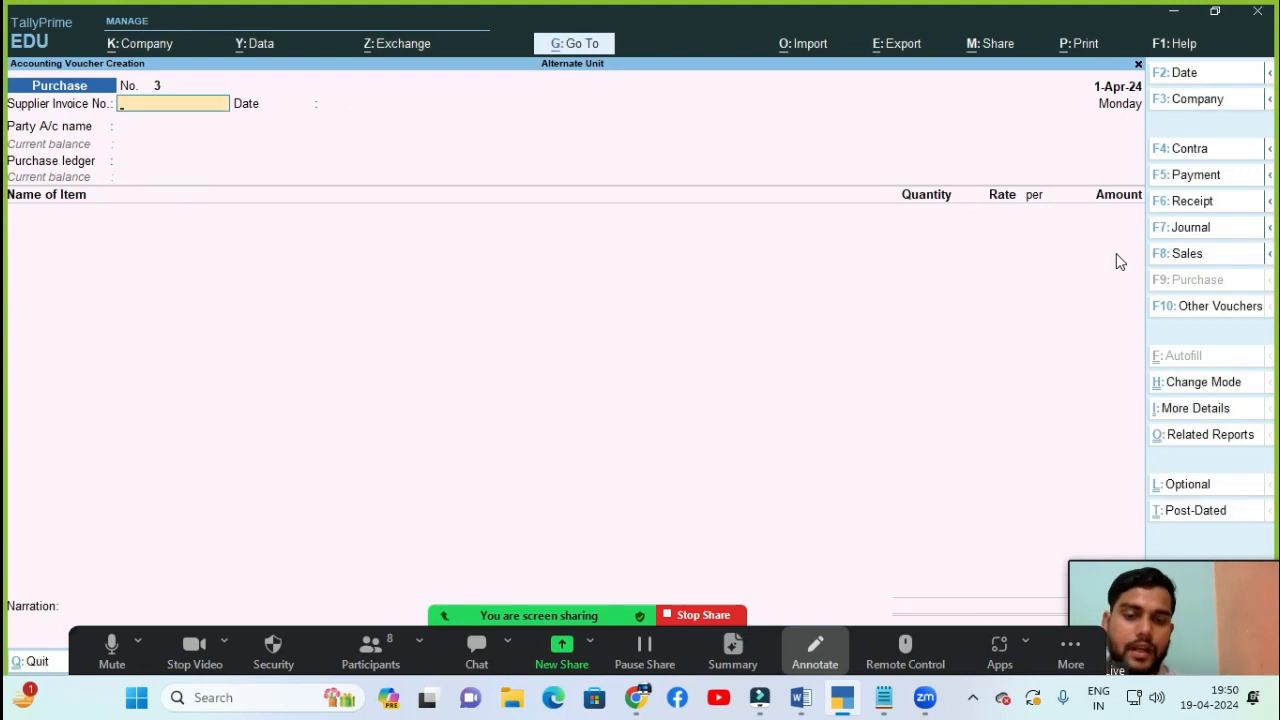
- Start a sales voucher with the first listed ledger as party, default party details and Sale A/c as sales ledger
left_click(1178, 262)
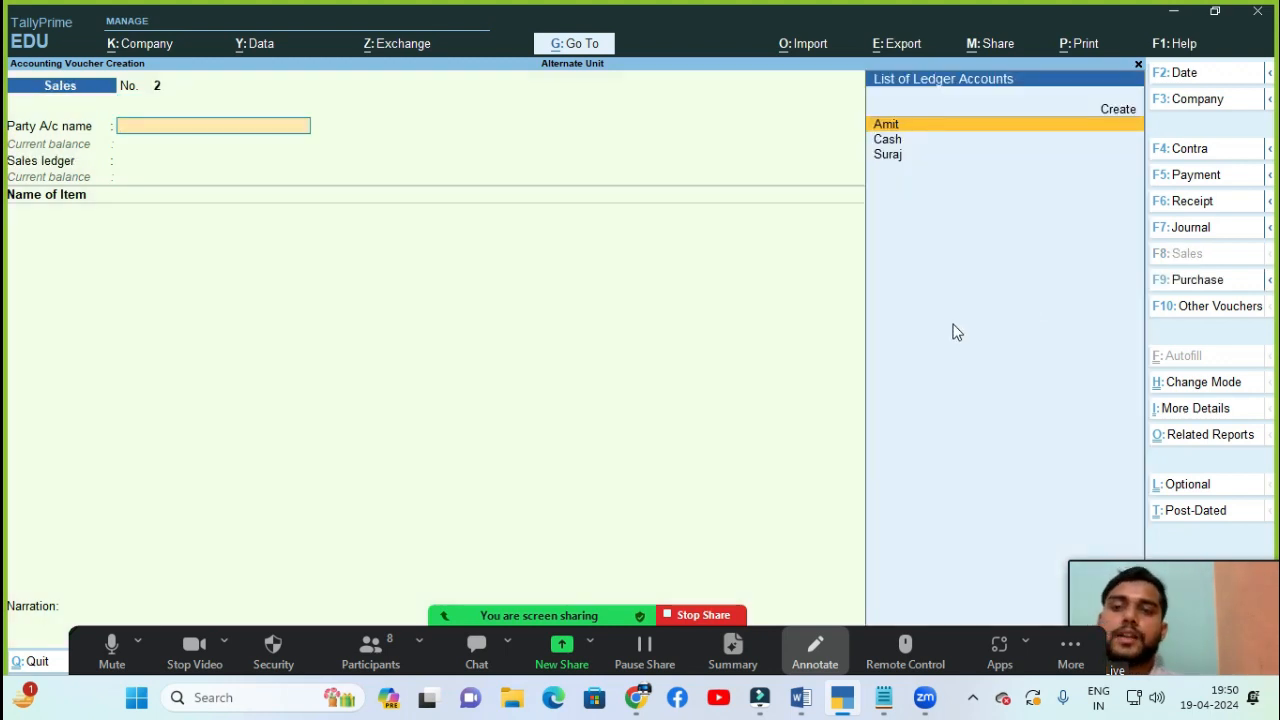
key("Return")
key("ctrl+a")
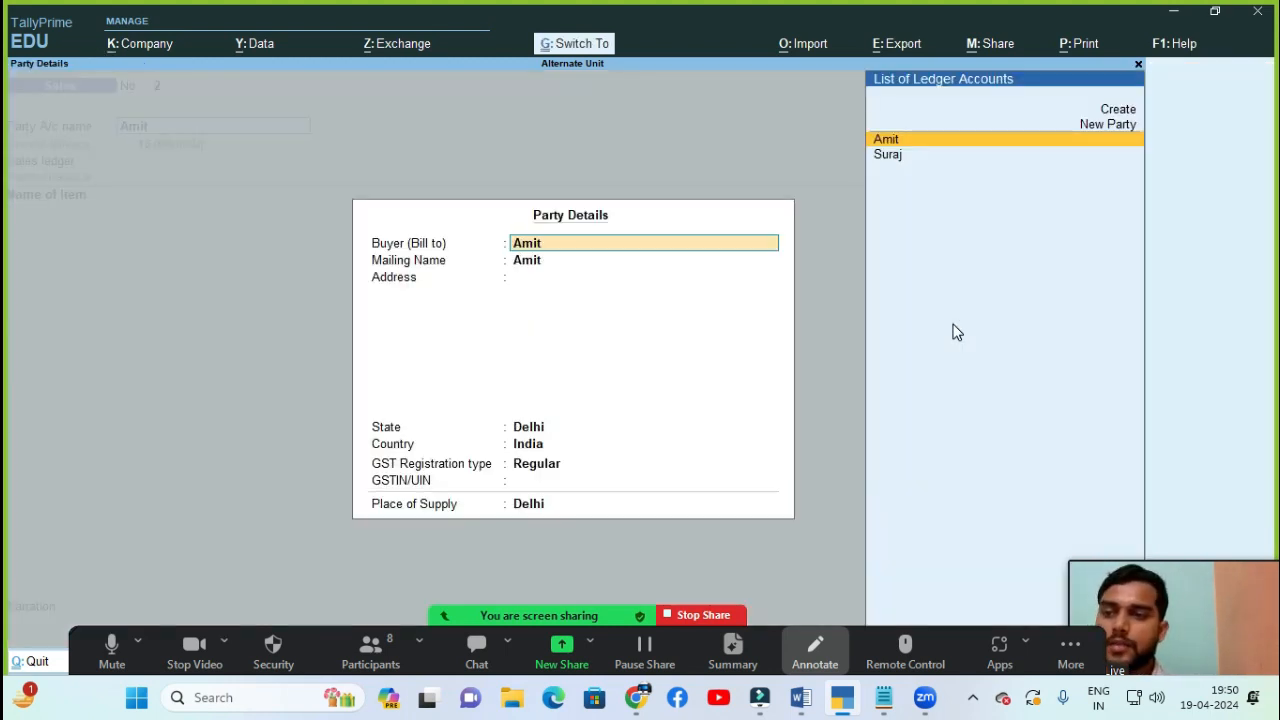
key("ctrl+a")
key("Return")
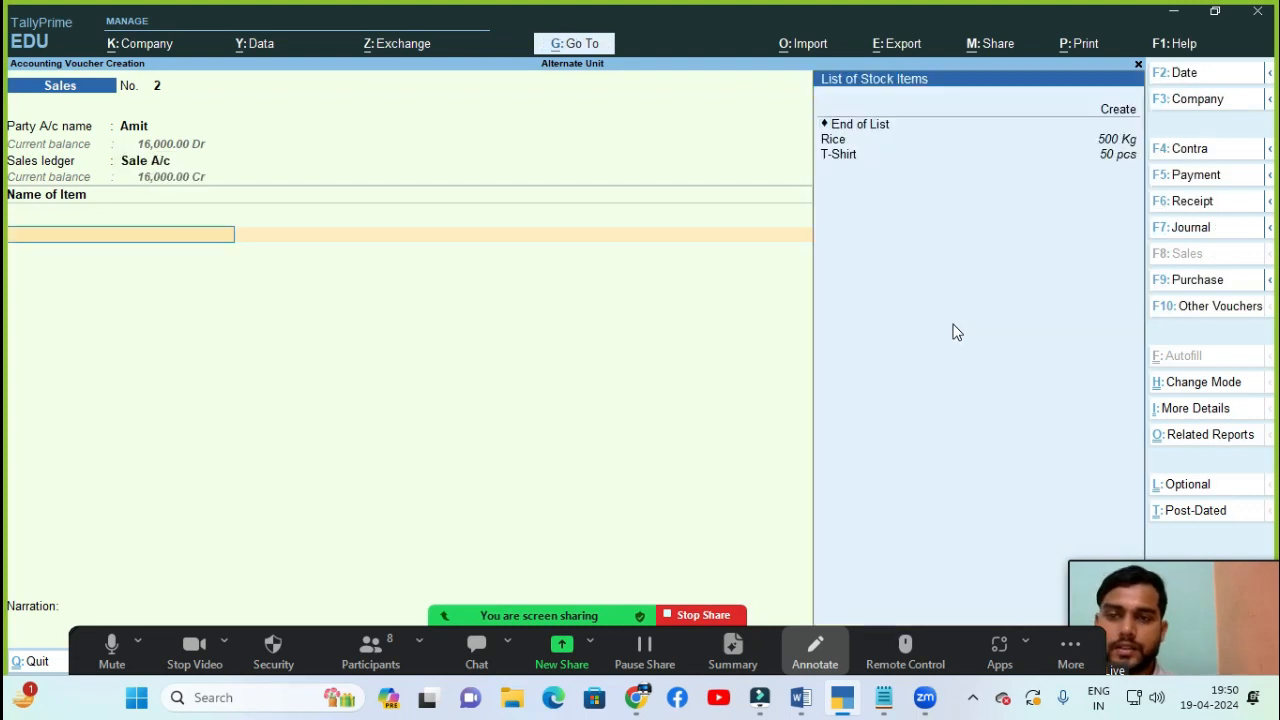
- Add Rice to the sales voucher with a quantity of 400 Kg
key("Return")
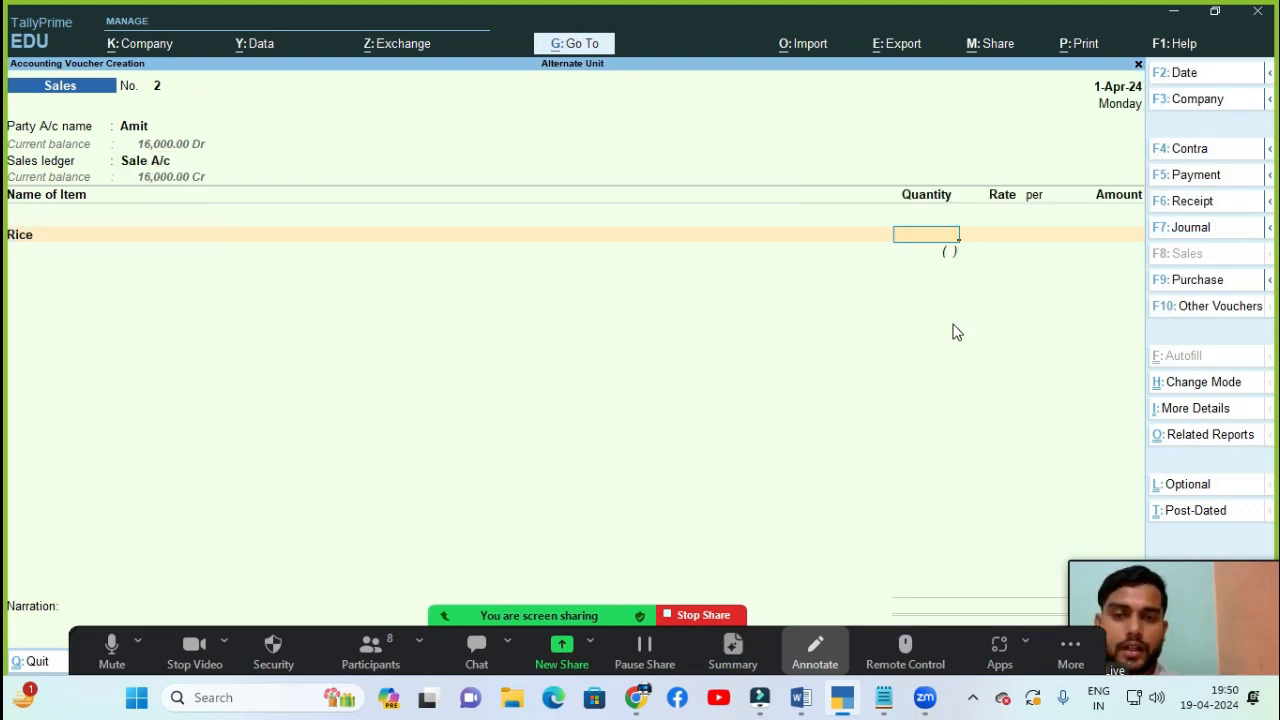
type("400")
key("Return")
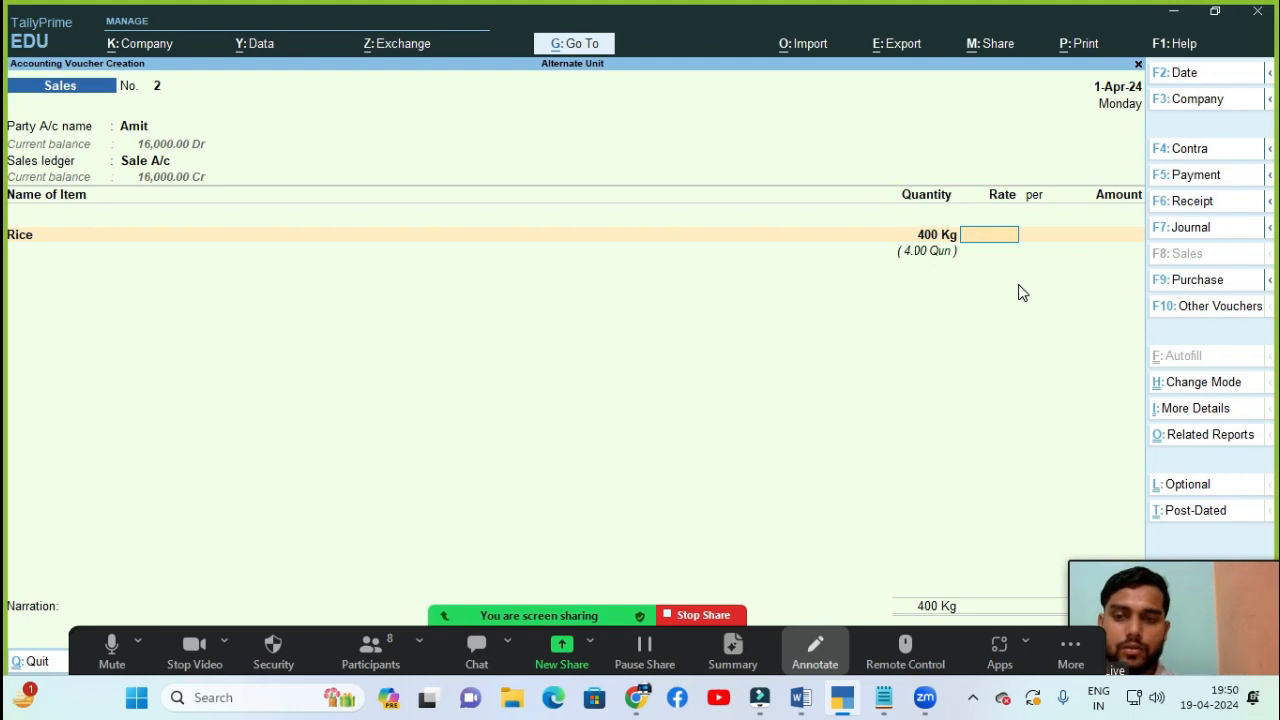
- Check the last purchase rate in the Rice stock query, and set the selling rate to 1,500 per Qun
key("alt+s")
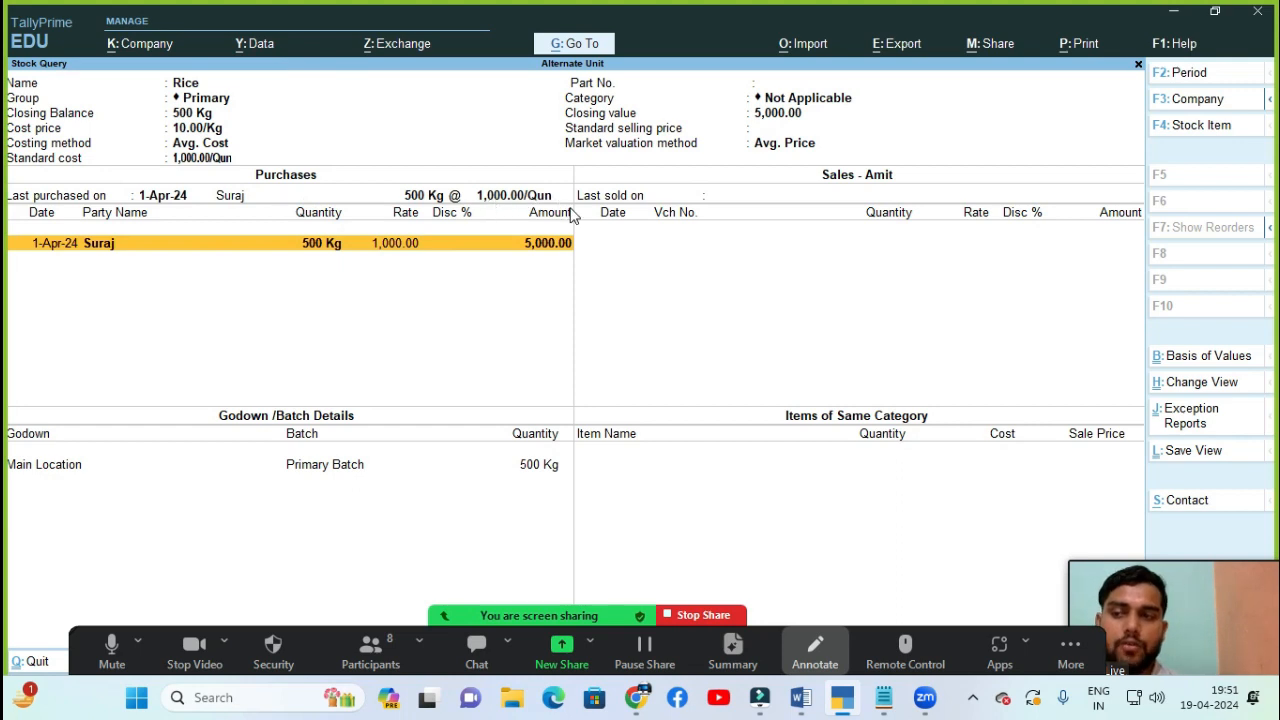
key("Escape")
type("1500")
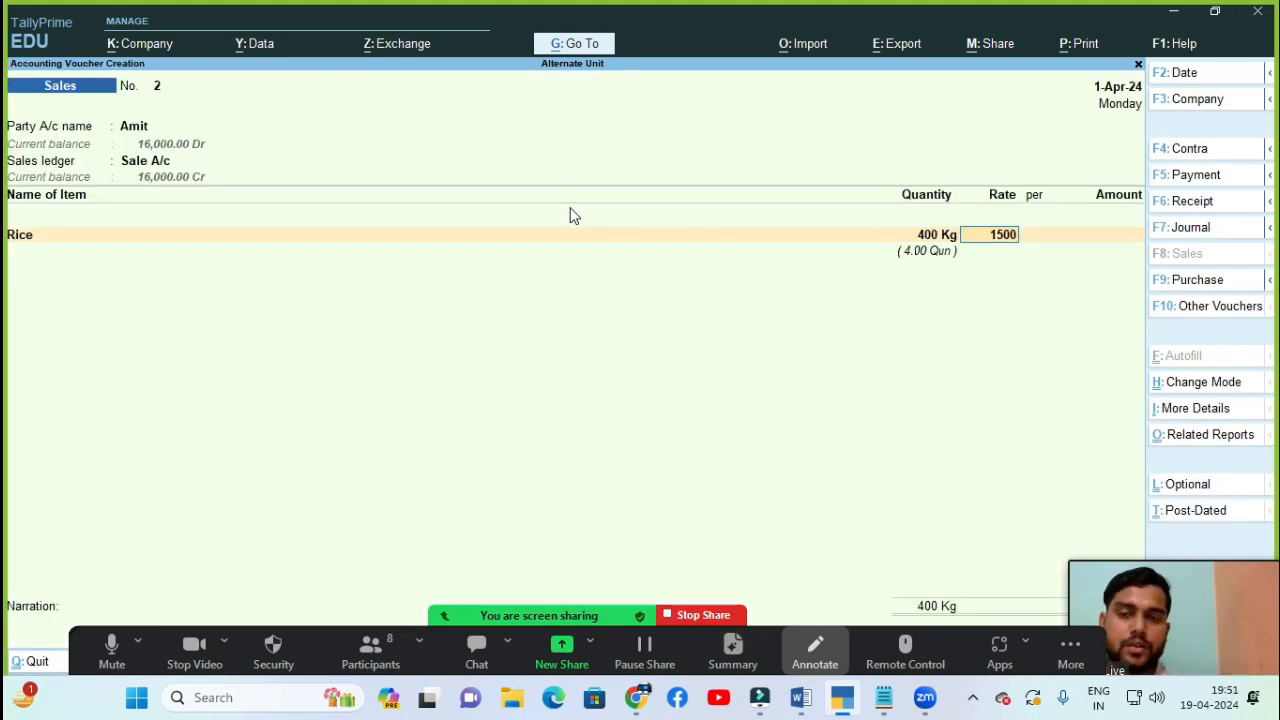
key("Return")
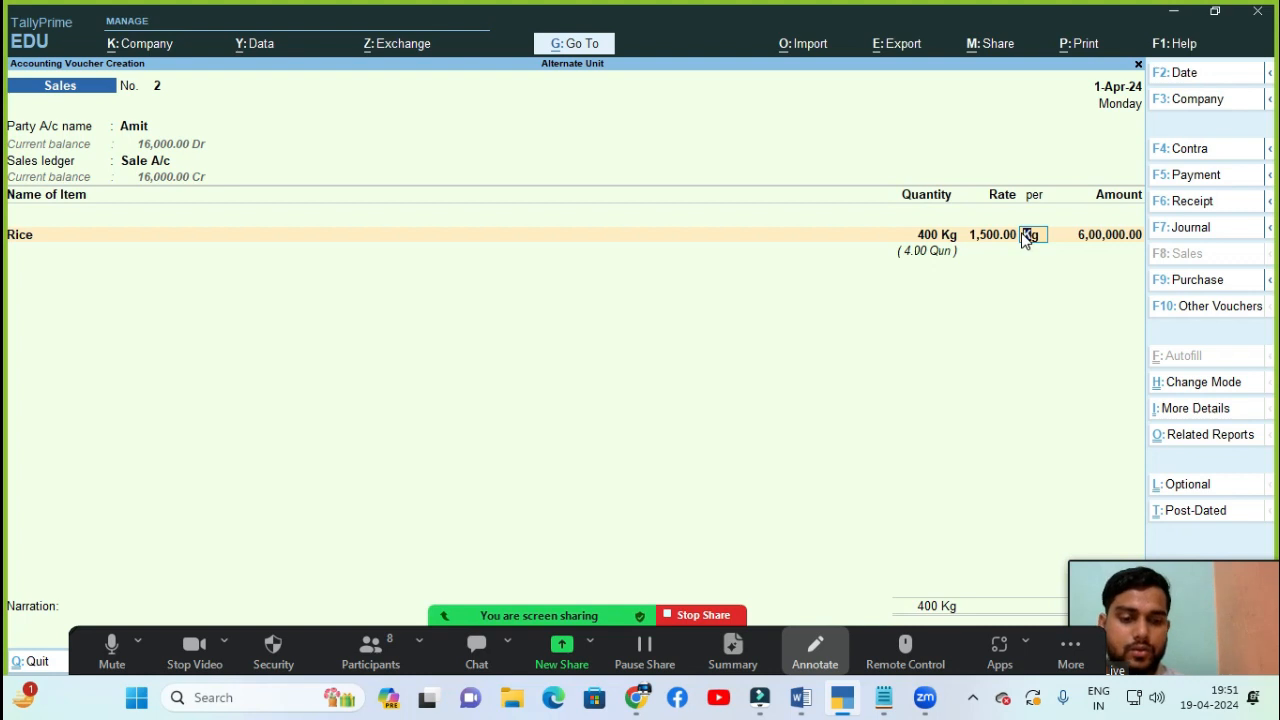
type("qun")
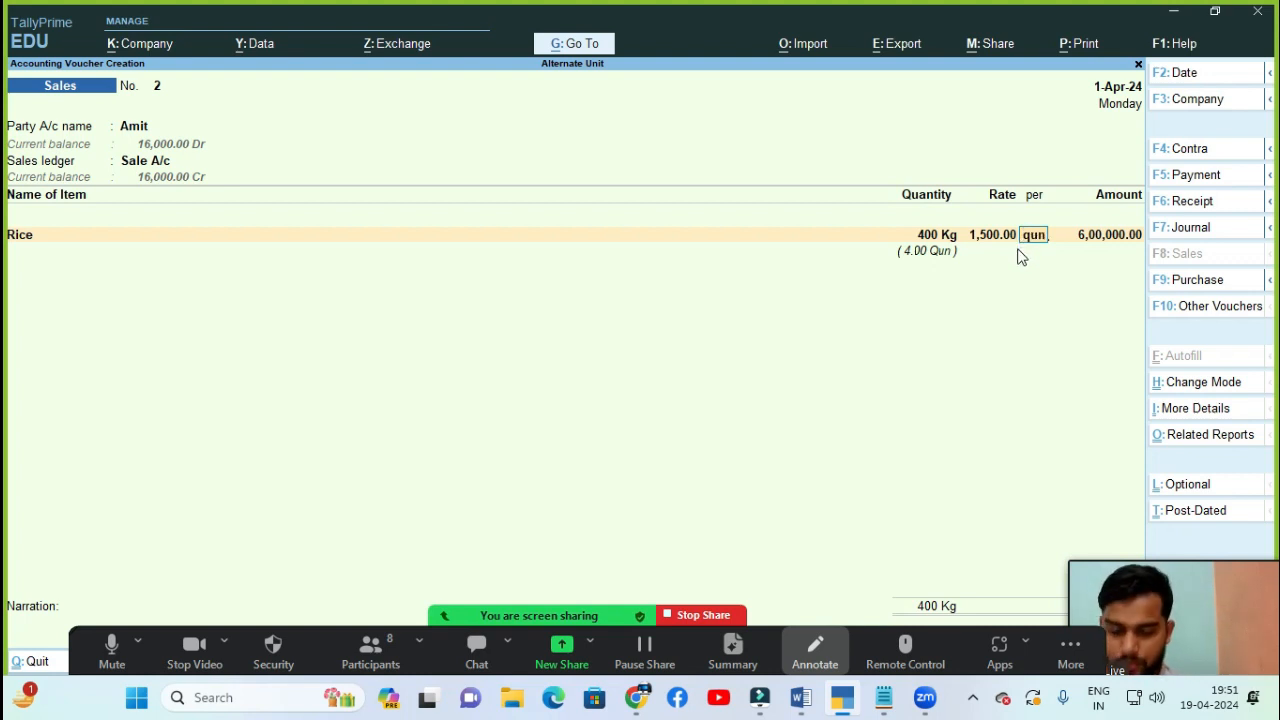
key("Return")
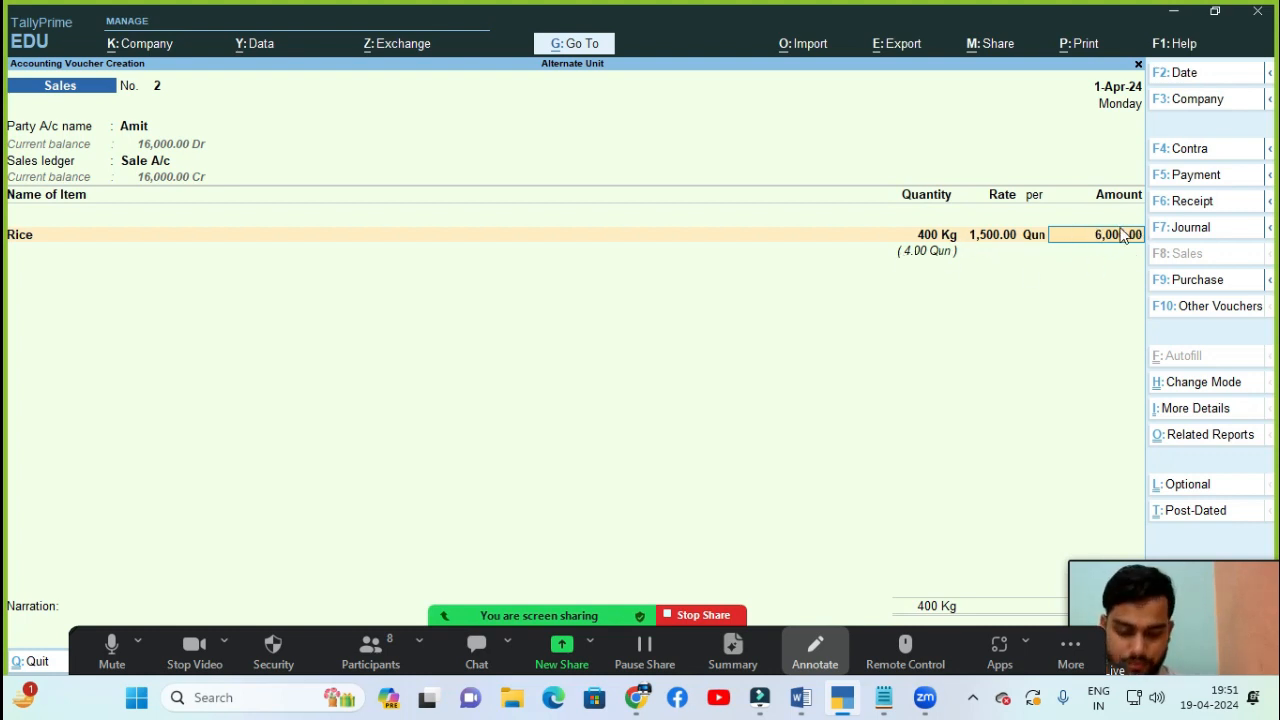
- End the item list and save the sales voucher with its amount and default new bill reference
key("Return")
key("Return")
key("Return")
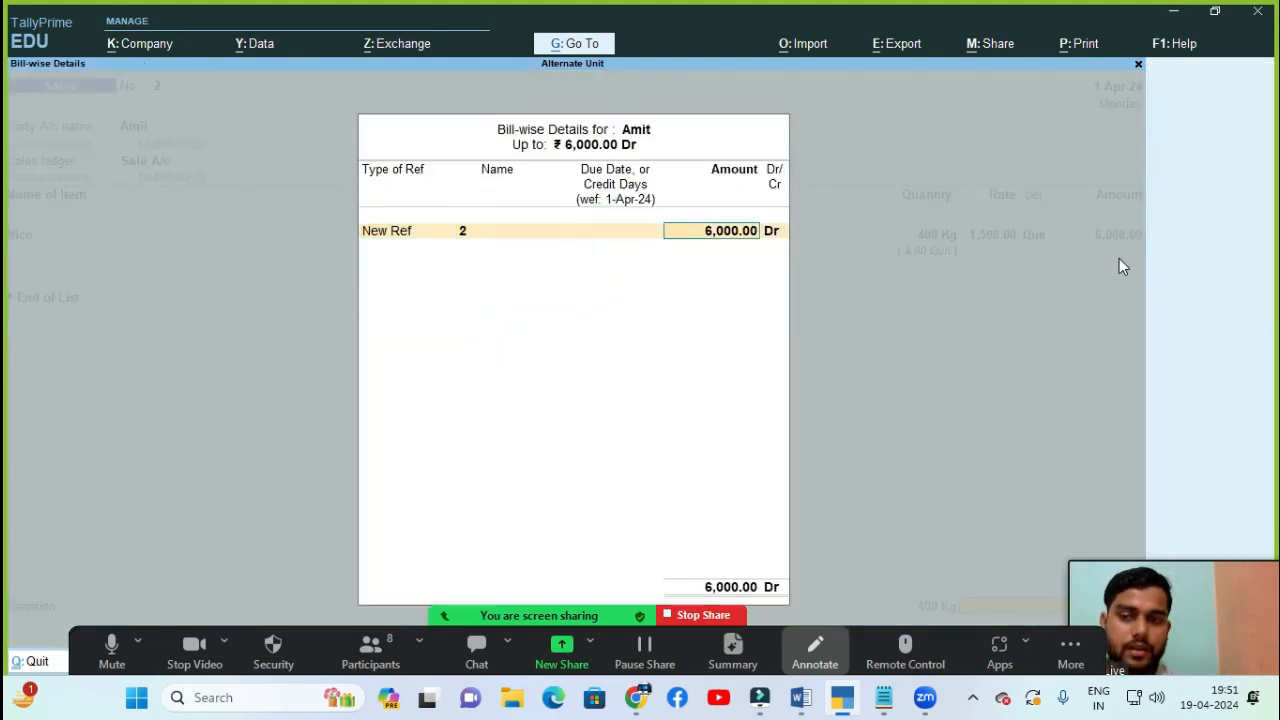
key("Return")
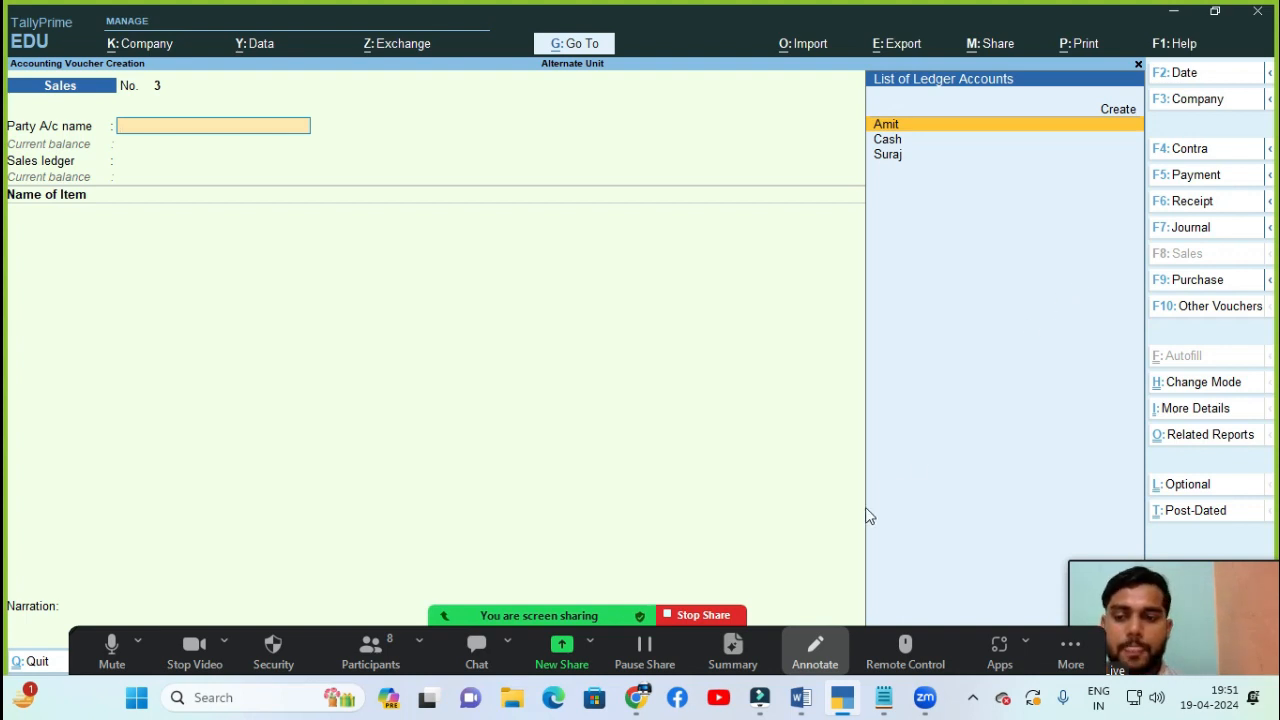
- Ask all participants in the Zoom meeting to unmute, and minimise the participants list
left_click(363, 649)
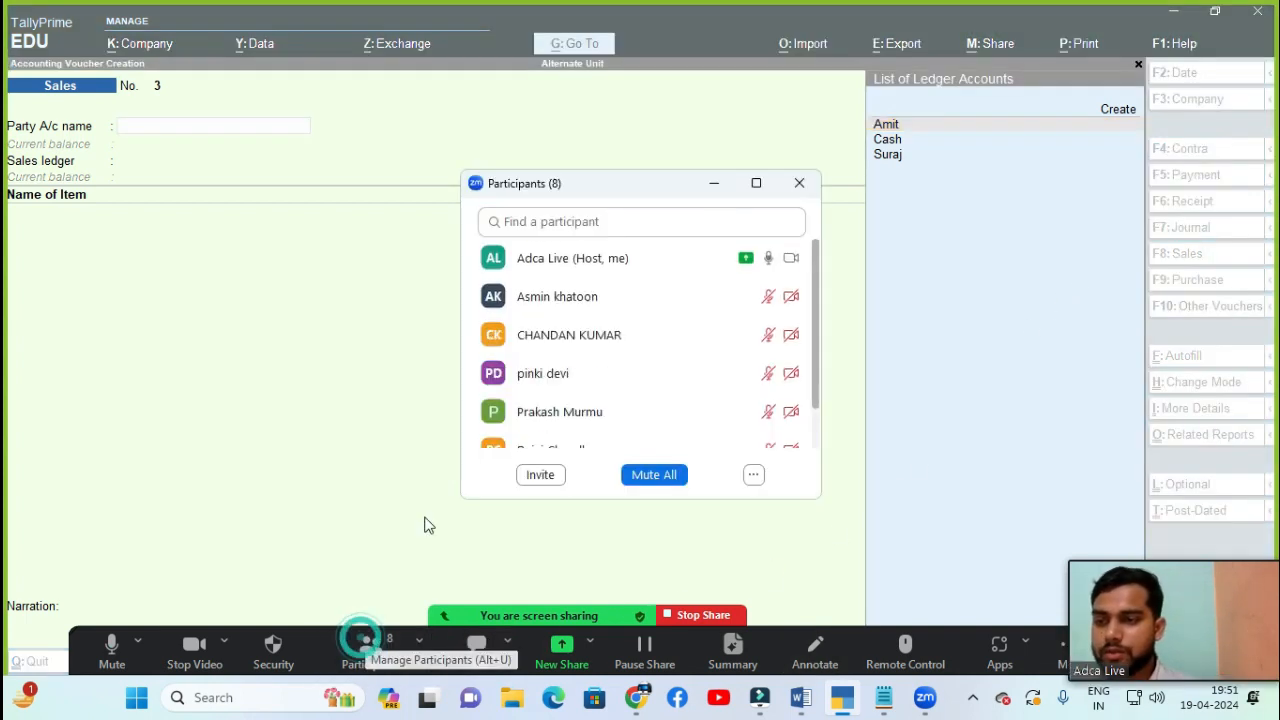
left_click(754, 475)
left_click(786, 486)
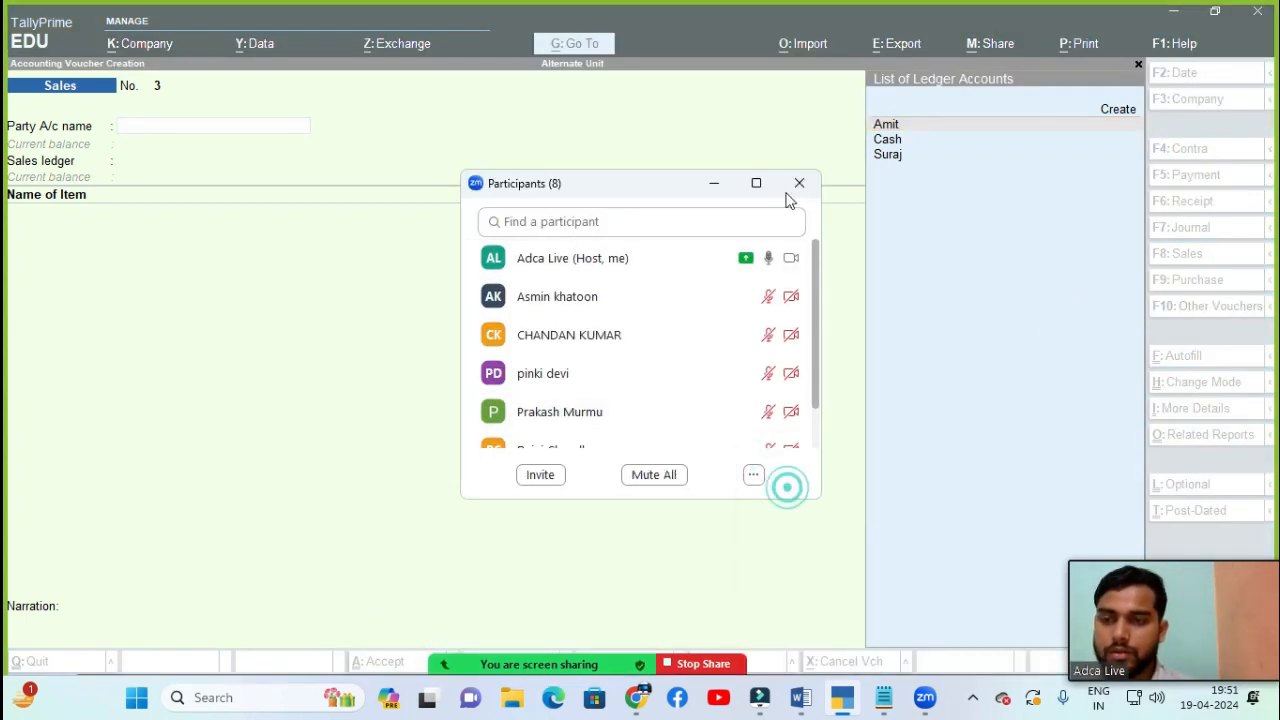
left_click(716, 180)
- Switch to the Word training notes and review the alternate unit steps and the Standard Rate section
mouse_move(800, 697)
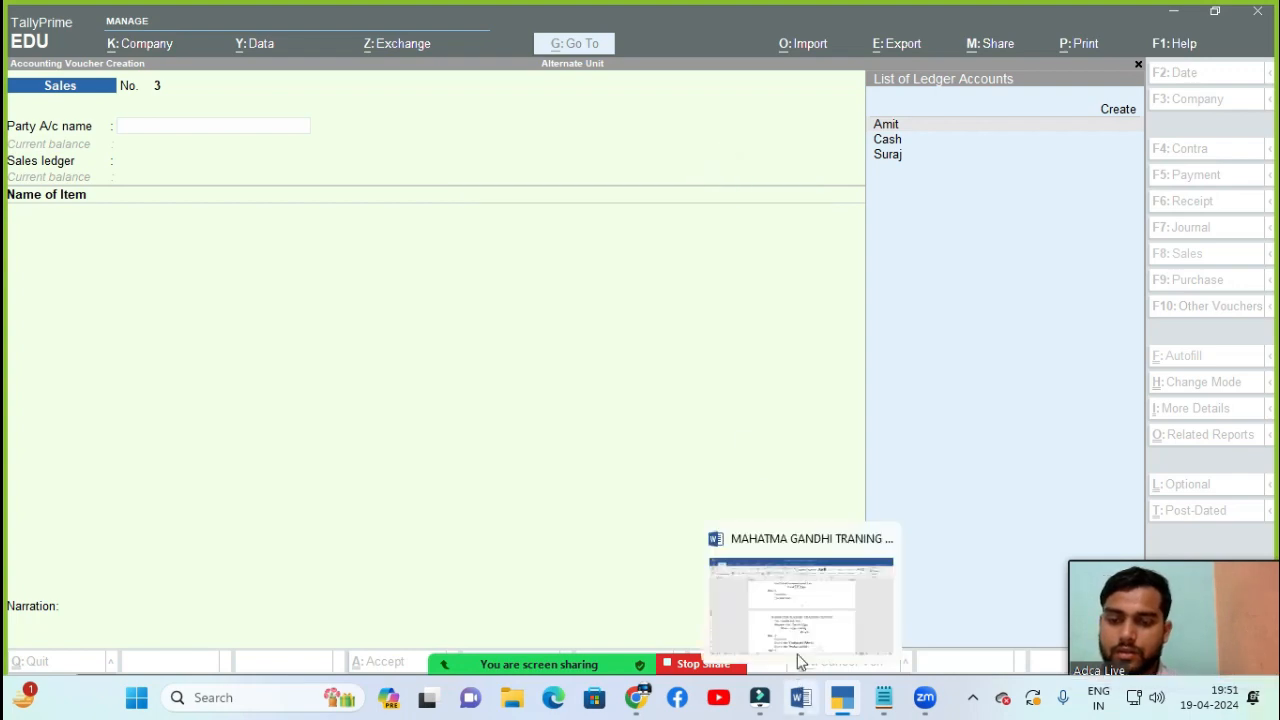
left_click(800, 658)
left_click(662, 376)
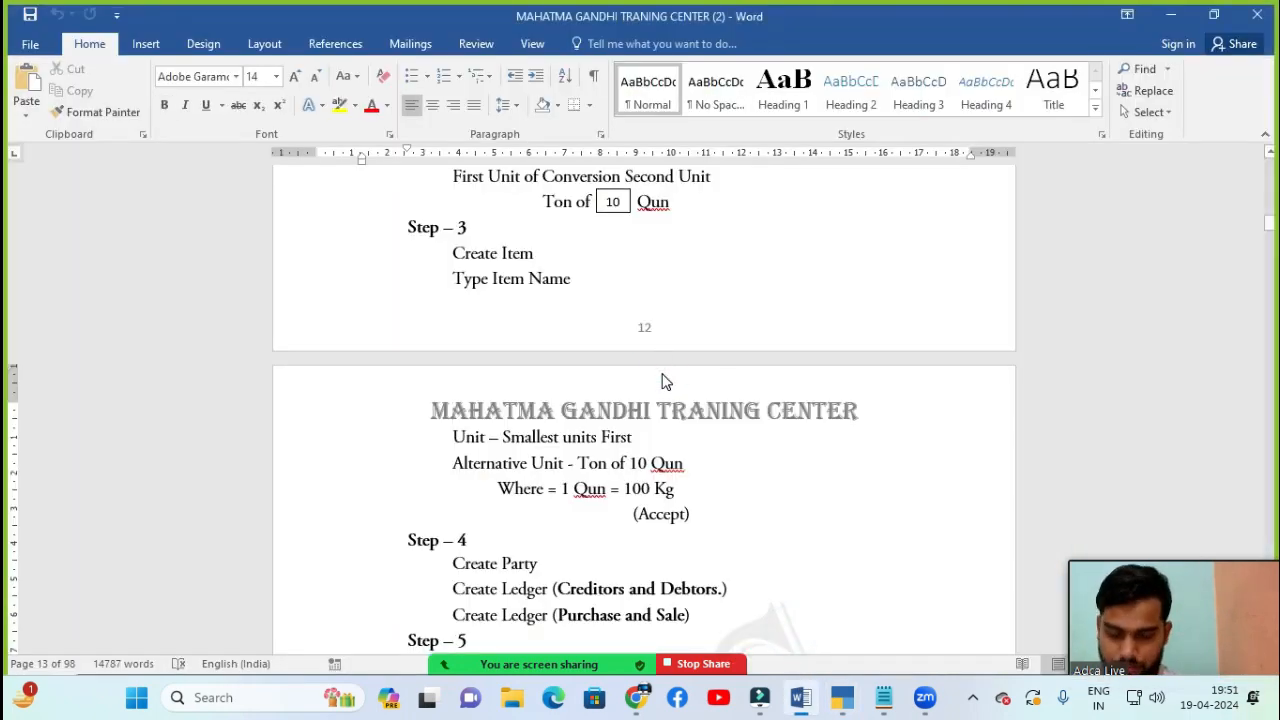
scroll(662, 378, "down", 5)
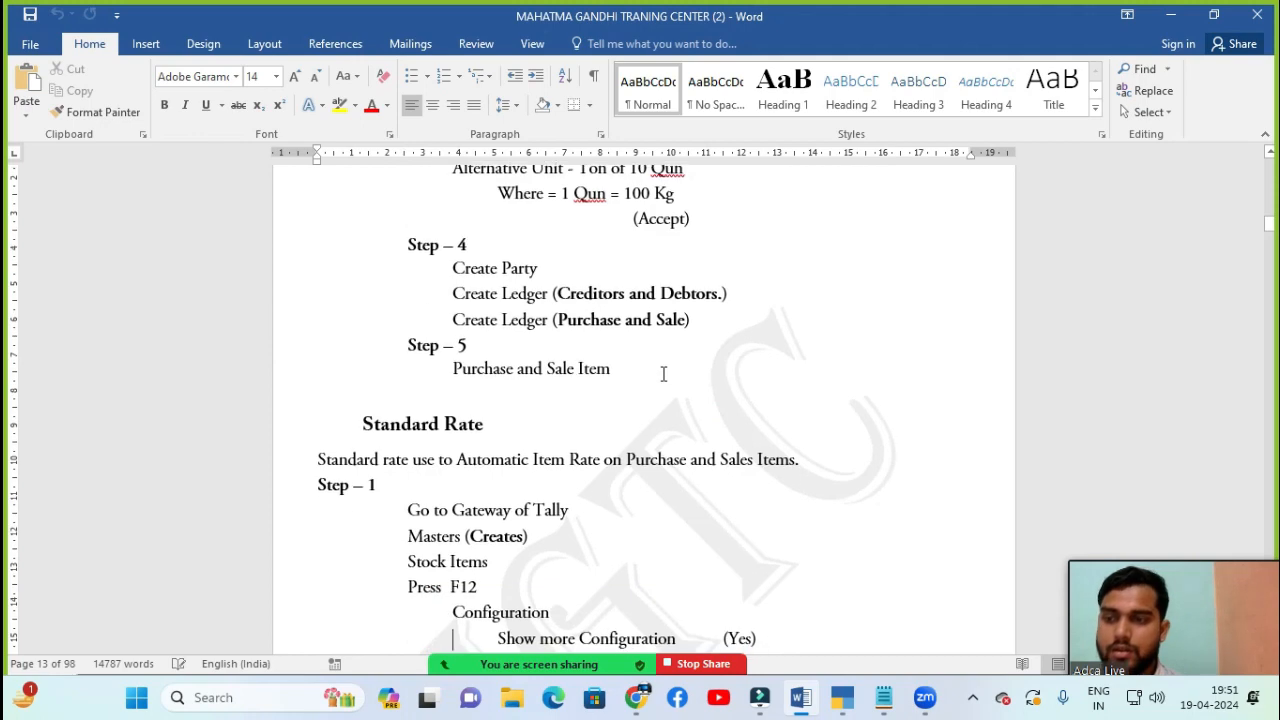
key("Down")
key("Down")
key("Down")
key("Down")
key("Down")
key("Down")
key("Down")
key("Down")
key("Down")
key("Down")
key("Down")
key("Down")
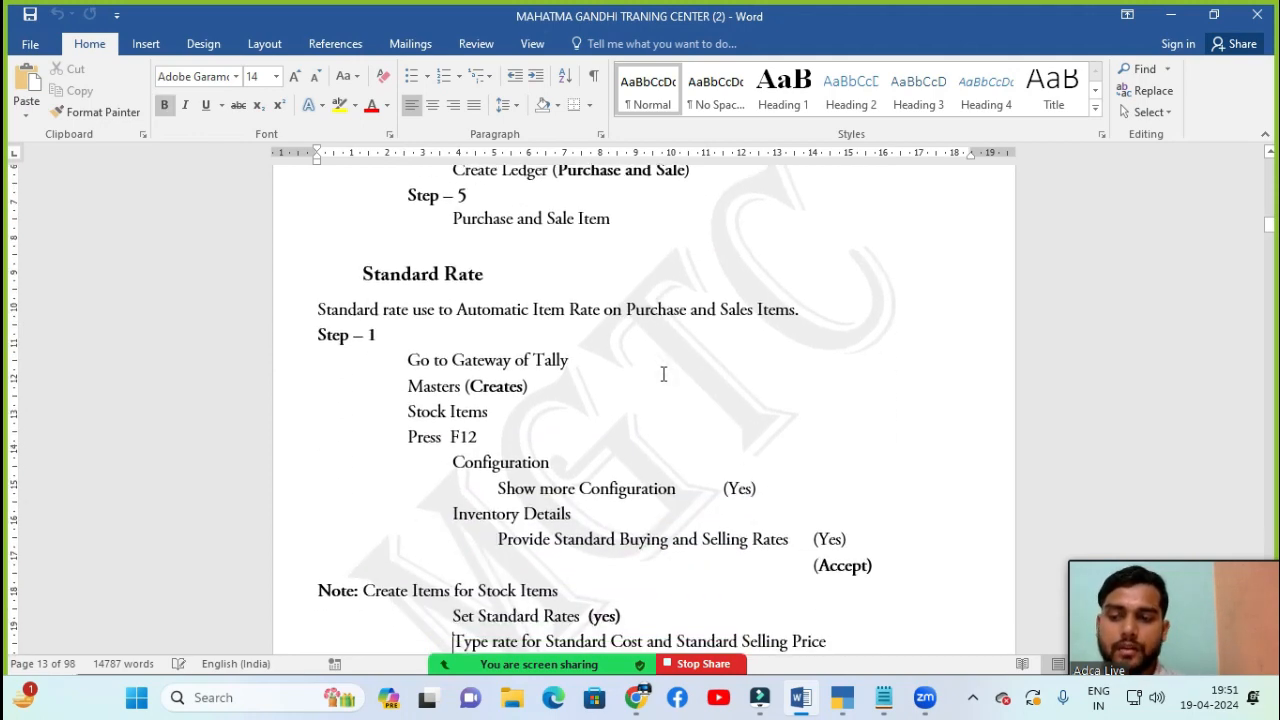
key("Down")
key("Down")
key("Down")
key("Down")
key("Down")
key("Down")
key("Down")
key("Down")
key("Down")
key("Down")
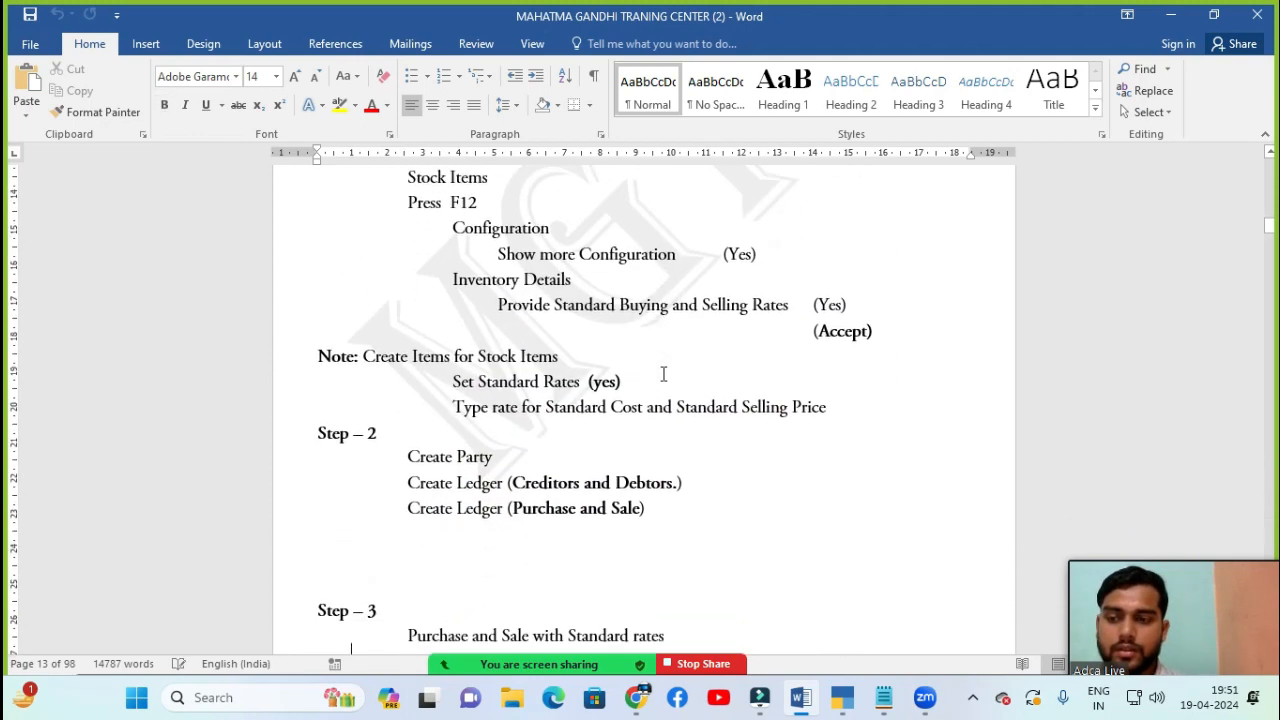
key("Up")
key("Up")
key("Up")
key("Up")
key("Up")
key("Up")
key("Up")
key("Up")
key("Up")
key("Up")
key("Up")
key("Up")
key("Up")
key("Up")
key("Up")
key("Up")
key("Up")
key("Up")
key("Up")
key("Up")
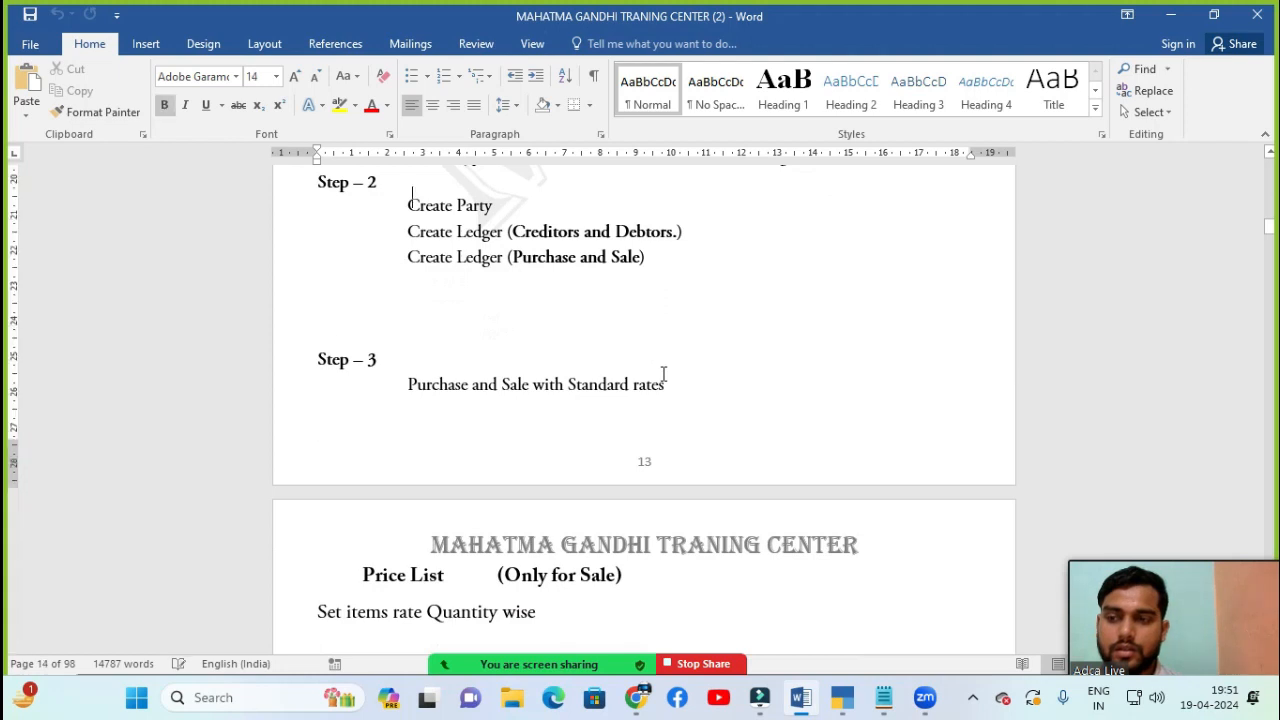
key("Up")
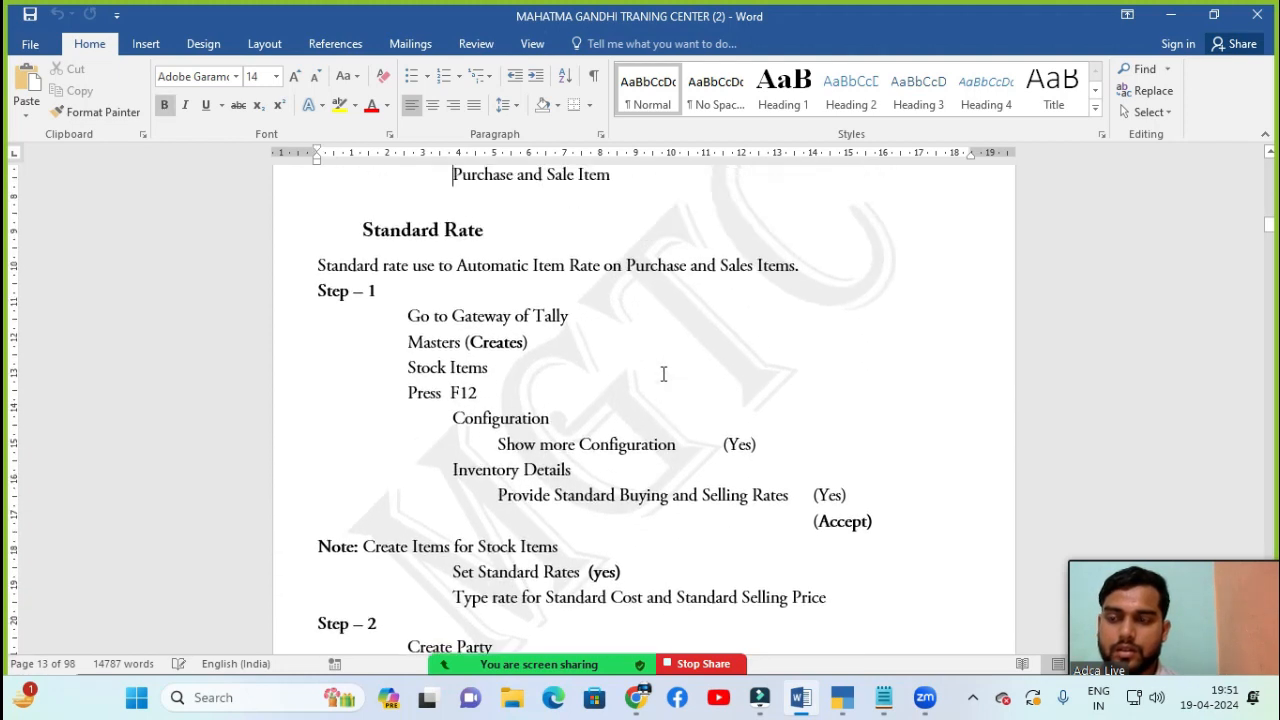
key("Up")
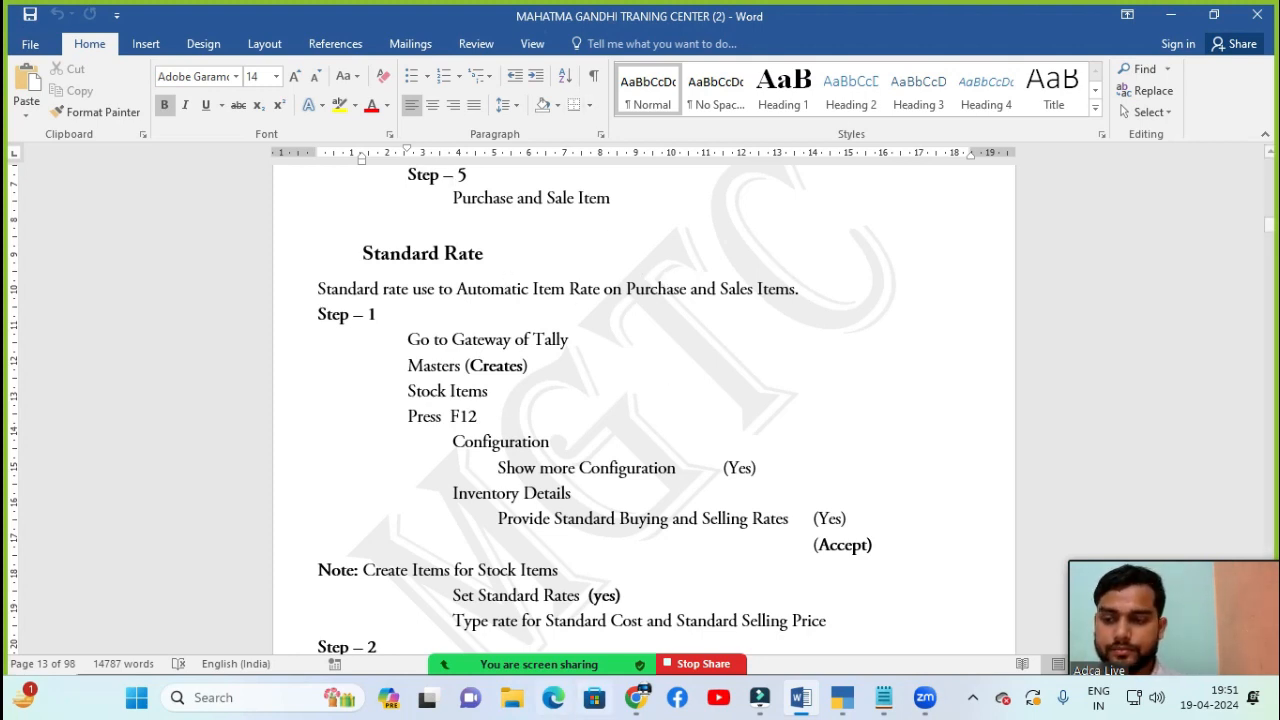
- Mute all current and new participants in the Zoom meeting
left_click(368, 648)
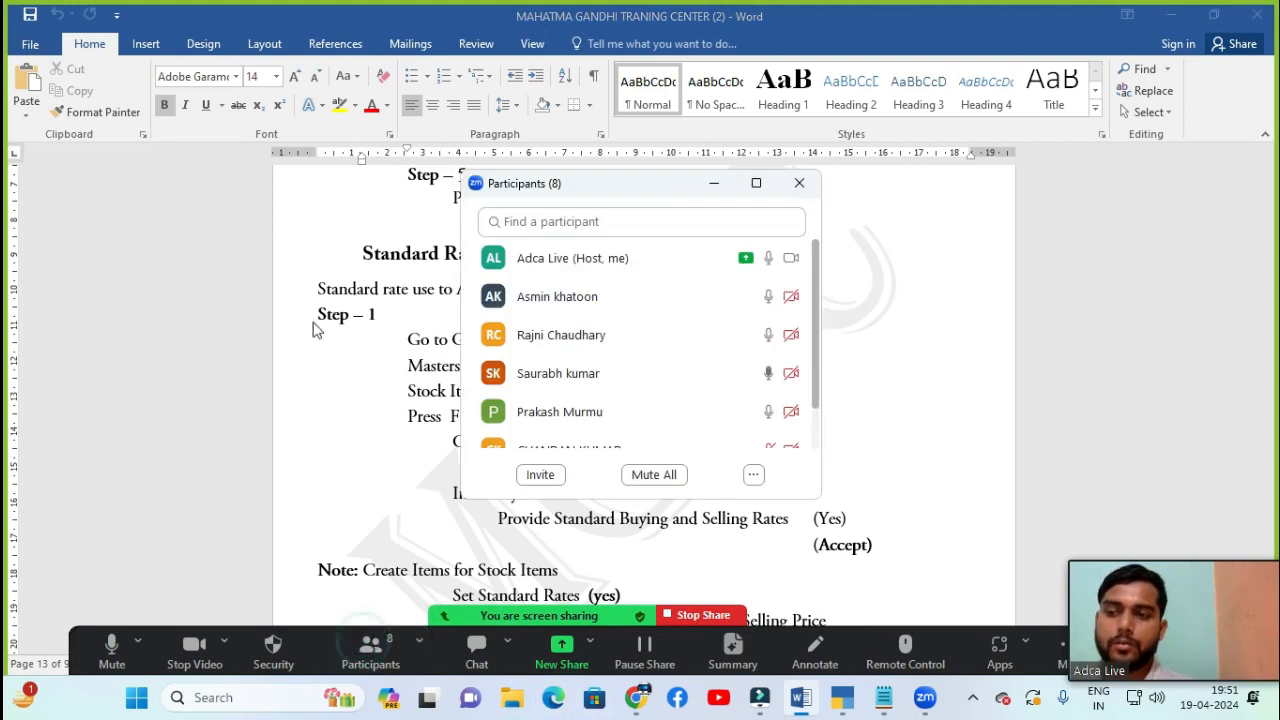
left_click(653, 475)
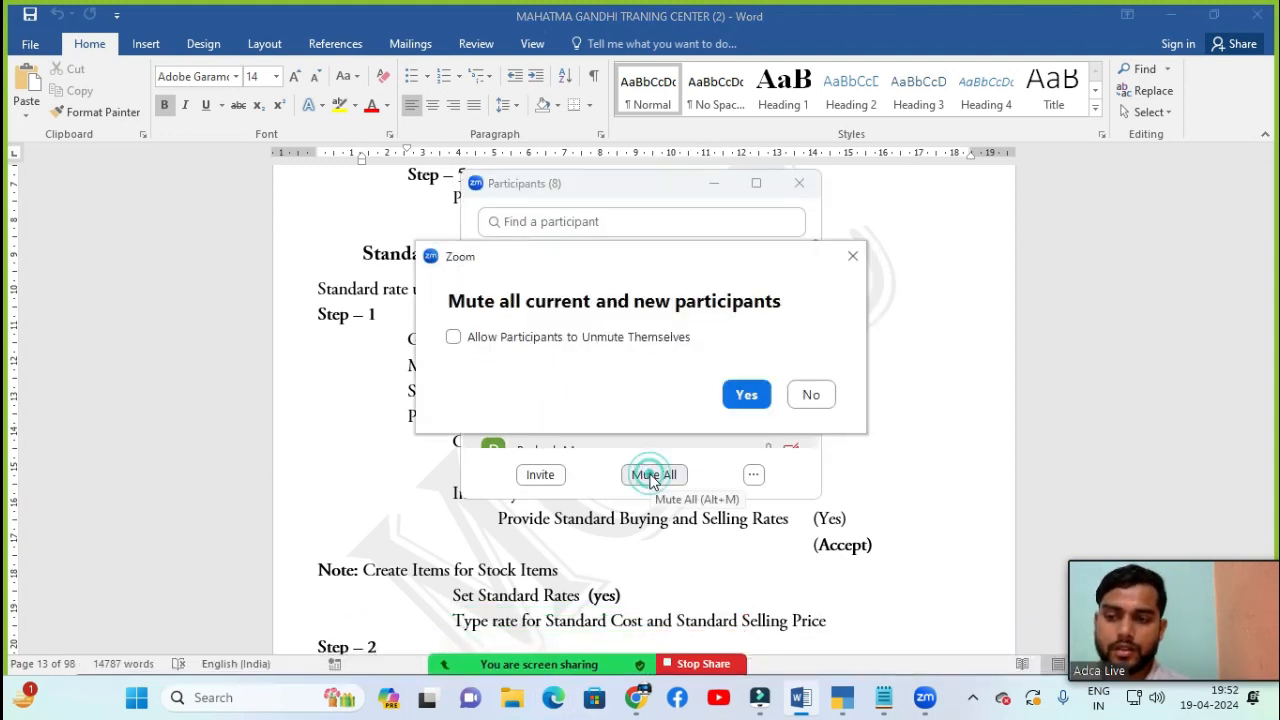
left_click(744, 398)
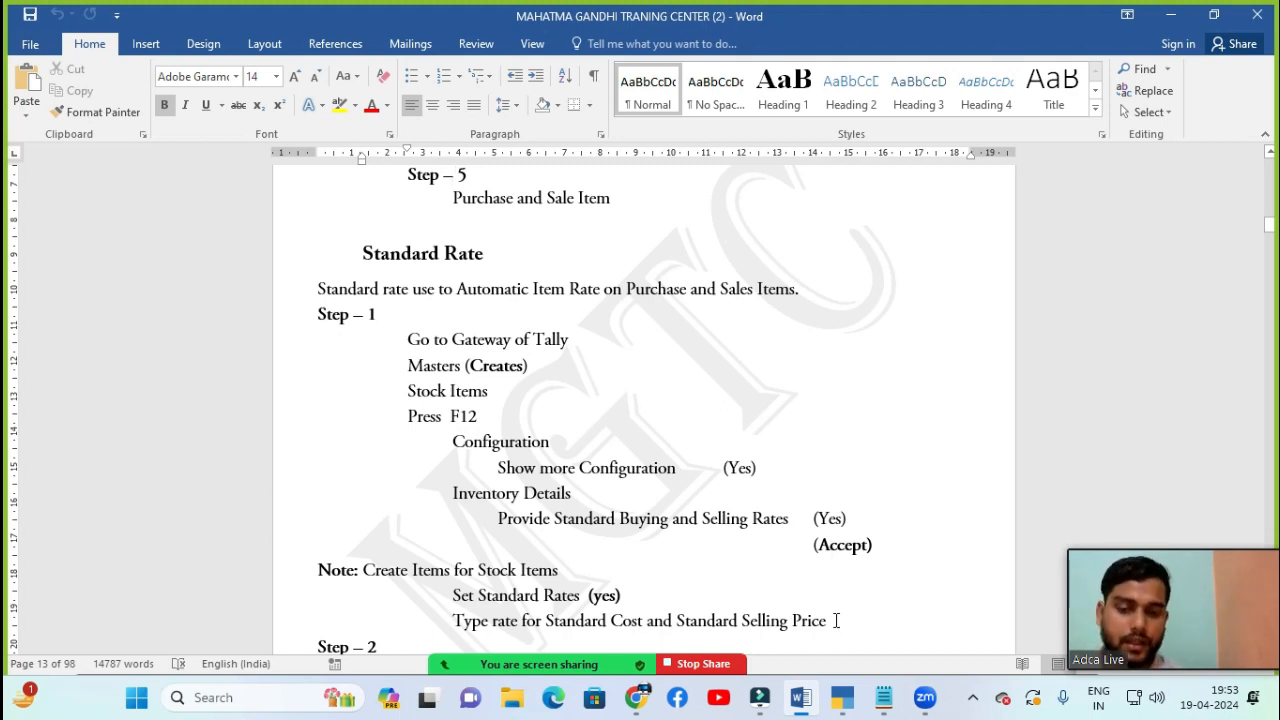
- Switch to TallyPrime, leave the sales voucher for the Gateway of Tally, and return to the Word notes
mouse_move(842, 697)
left_click(853, 630)
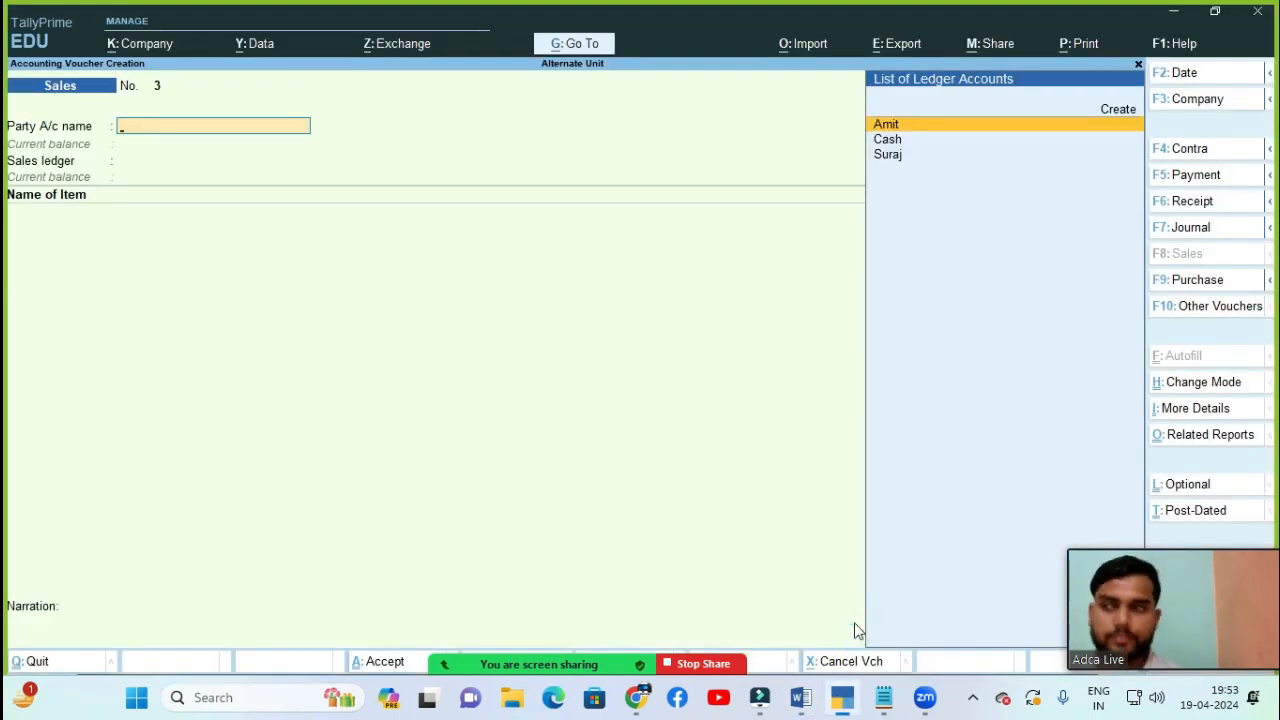
key("Escape")
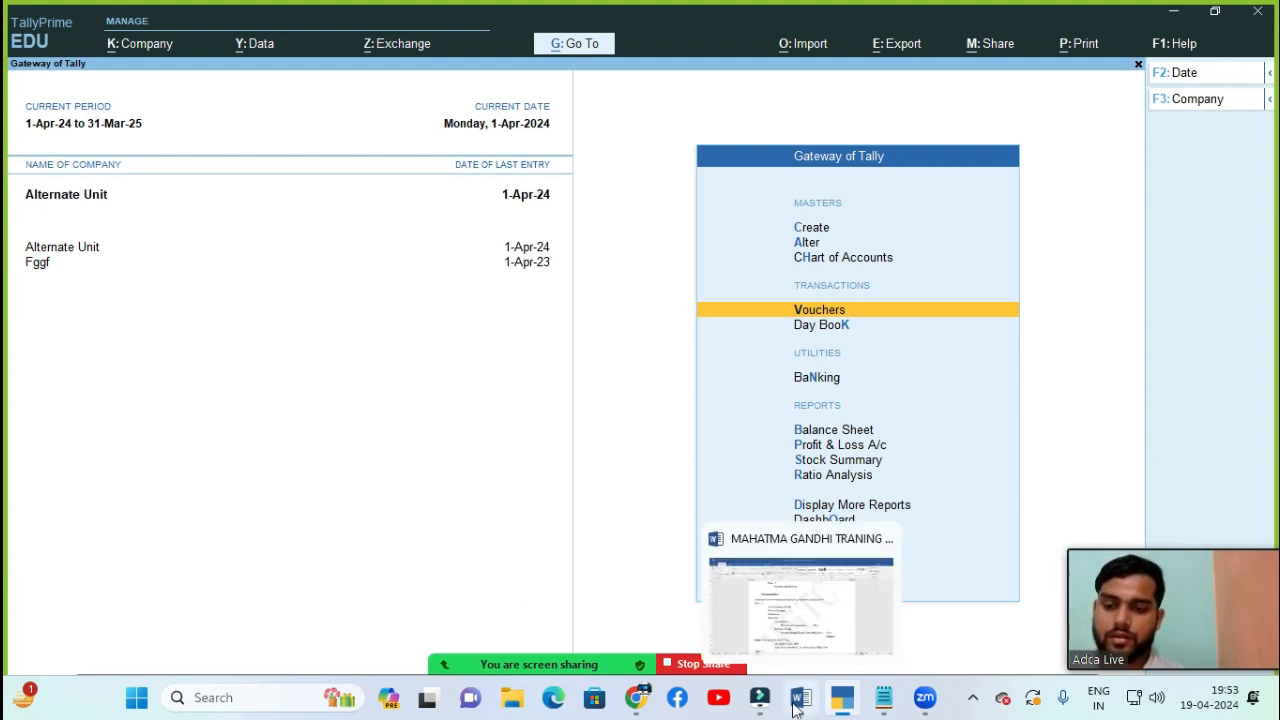
left_click(802, 640)
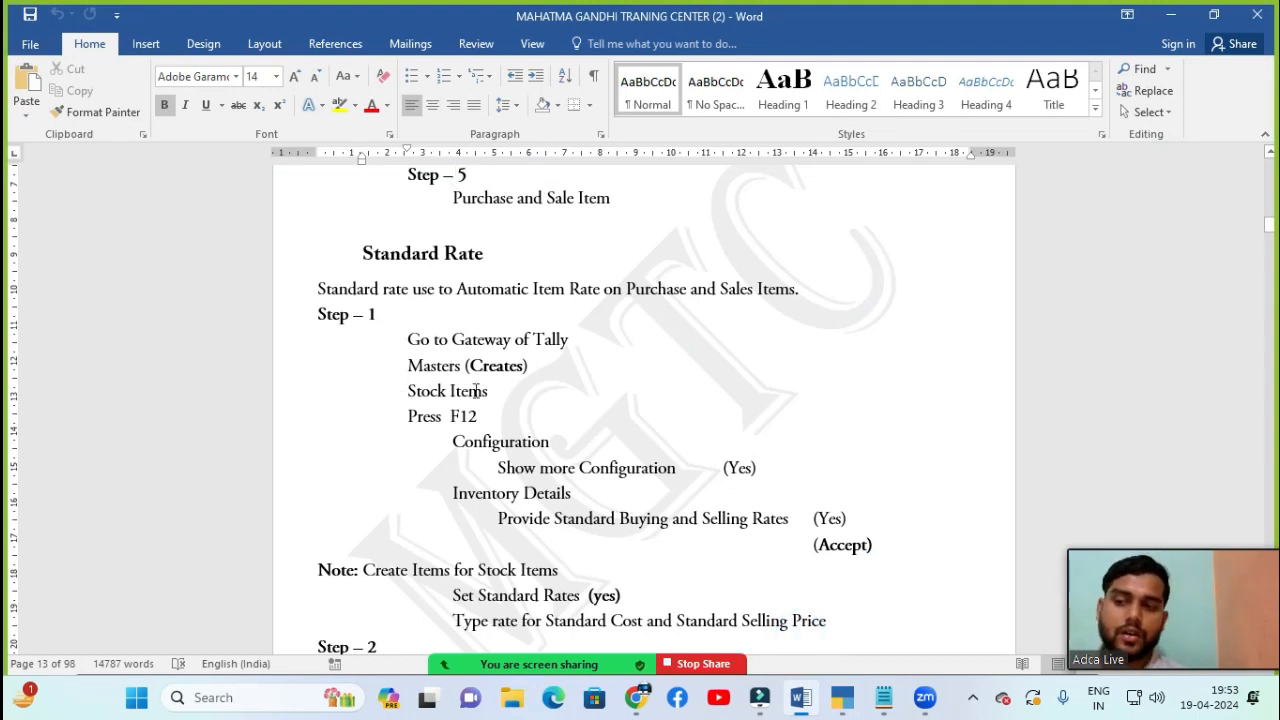
- Switch to TallyPrime and start creating a new Stock Item master from the Gateway of Tally
mouse_move(842, 676)
left_click(850, 615)
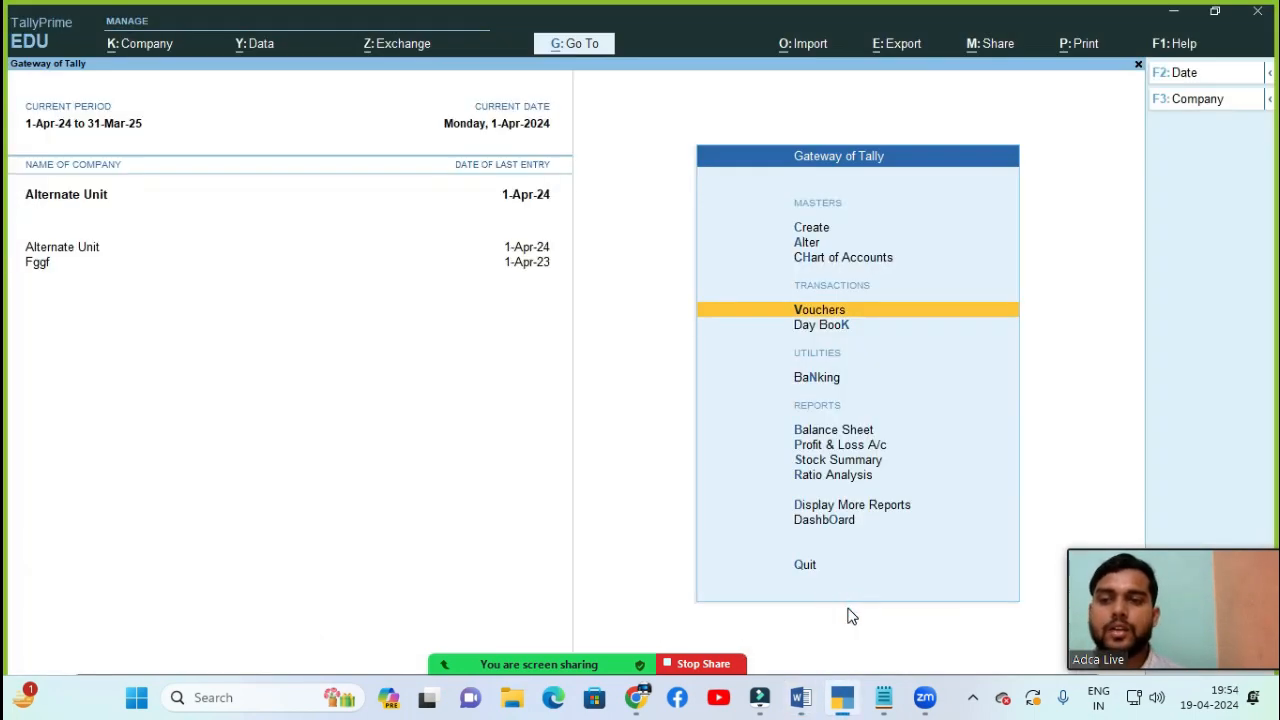
key("Up")
key("Up")
key("Return")
key("Down")
key("Down")
key("Down")
key("Down")
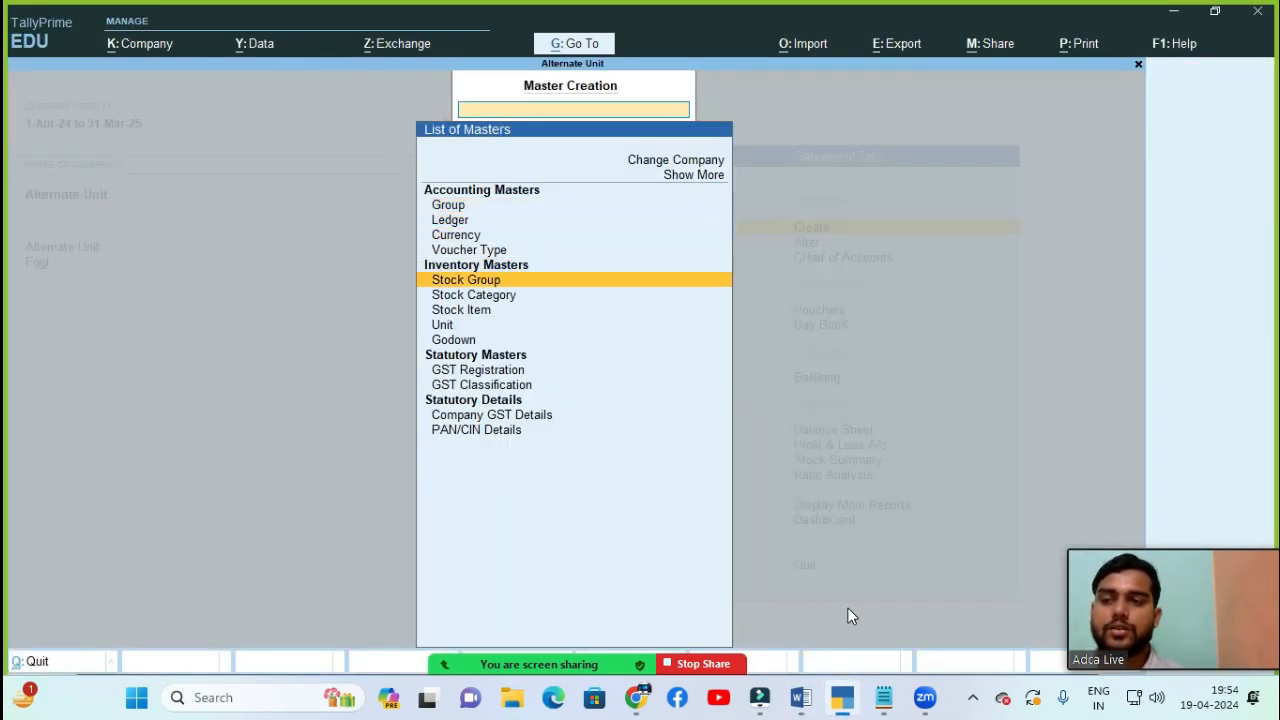
key("Down")
key("Down")
key("Return")
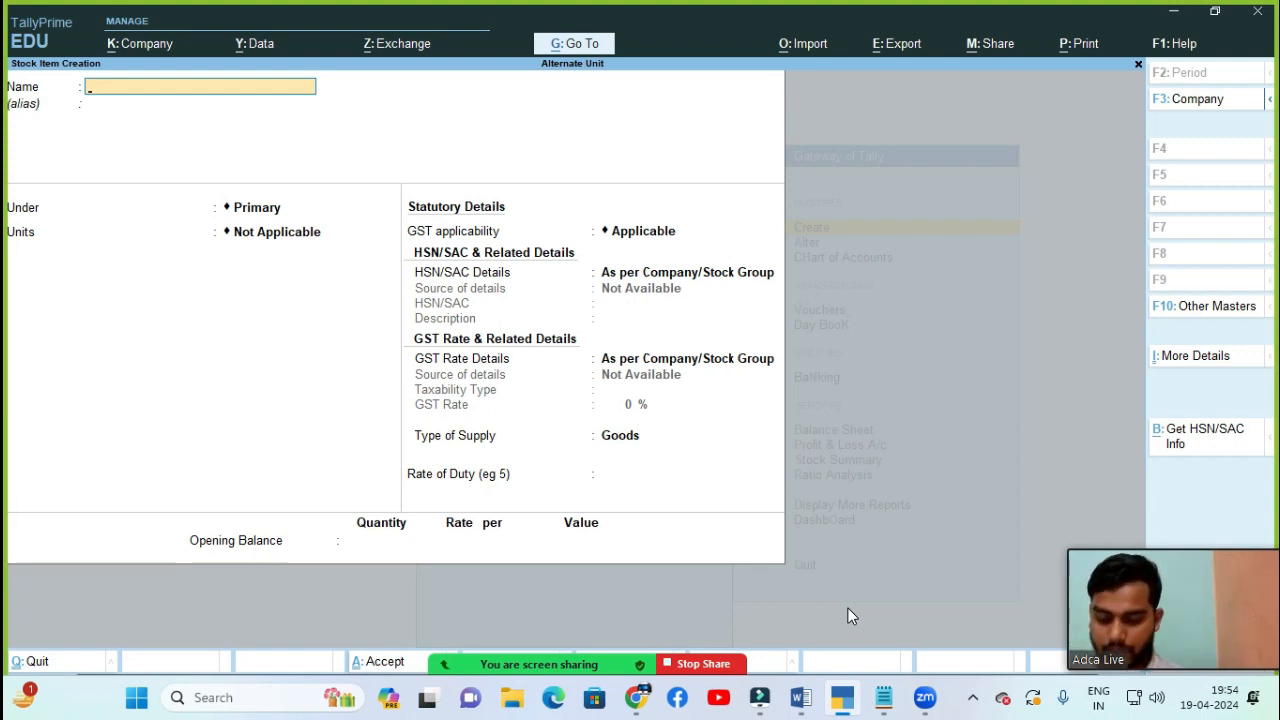
- Set Provide Standard Buying and Selling Rates to Yes in the stock item configuration and accept it
key("F12")
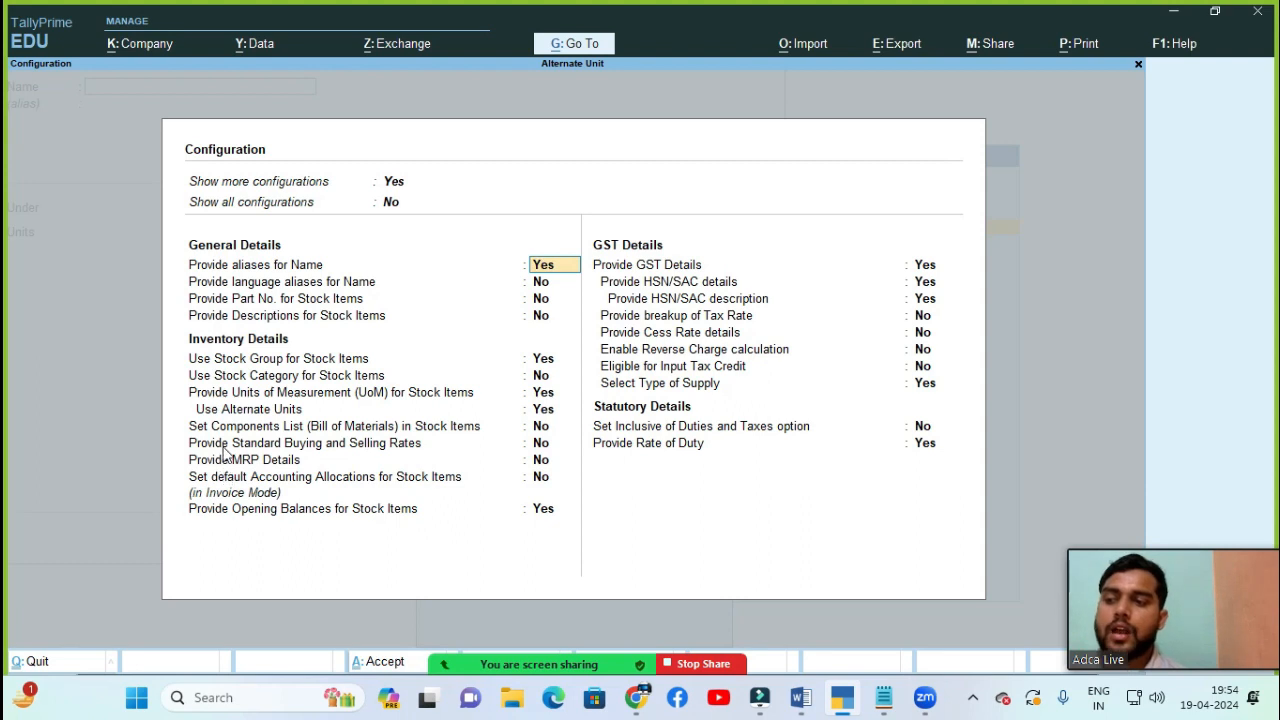
key("Down")
key("Down")
key("Down")
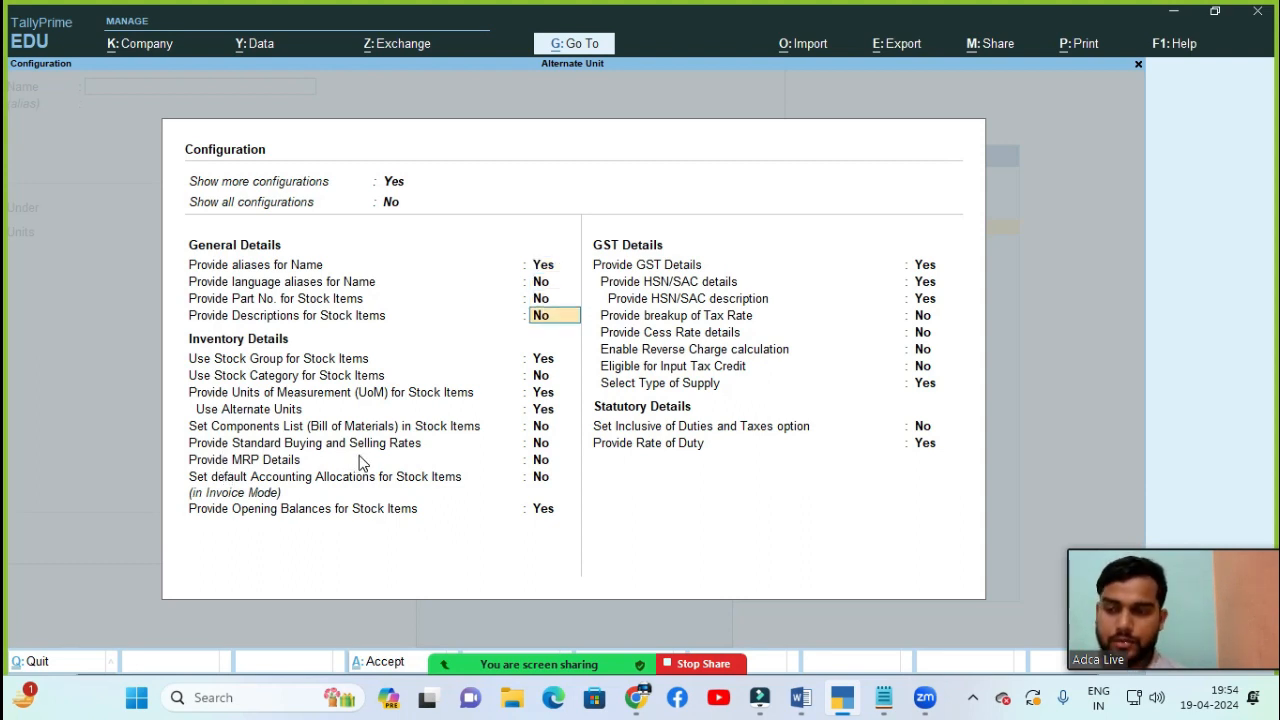
key("Down")
key("Down")
key("Down")
key("Down")
key("Down")
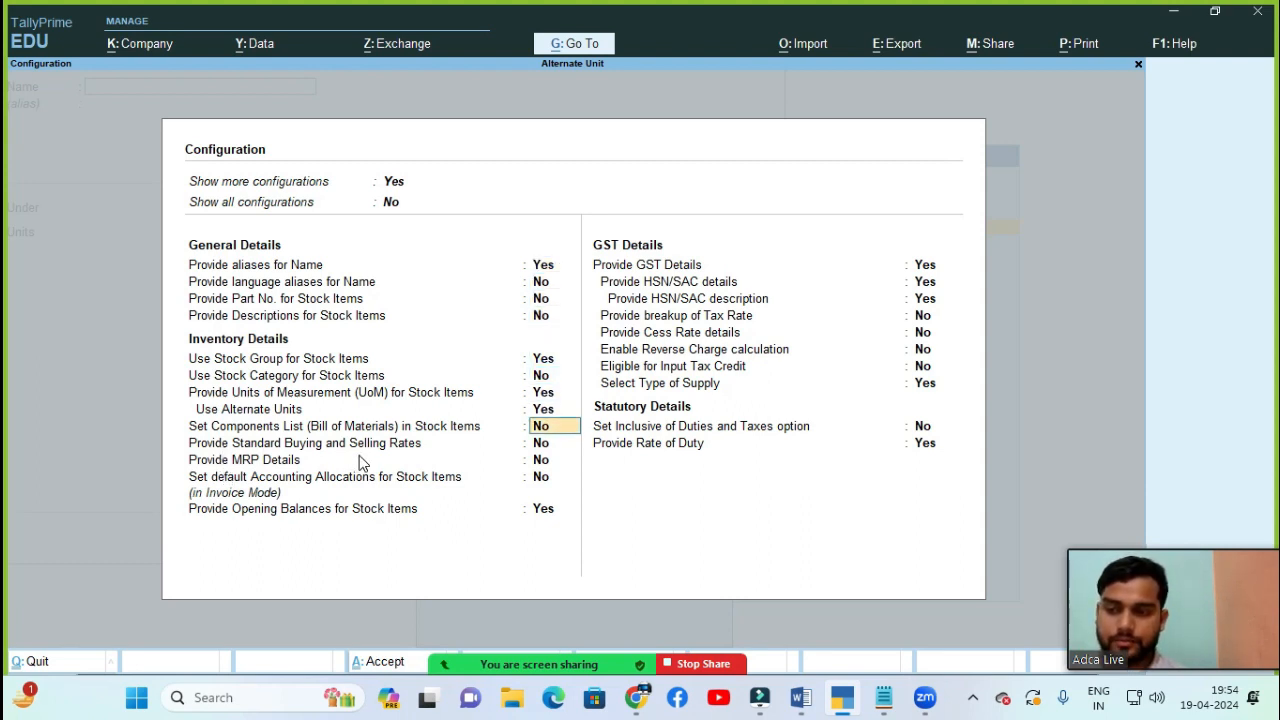
key("Down")
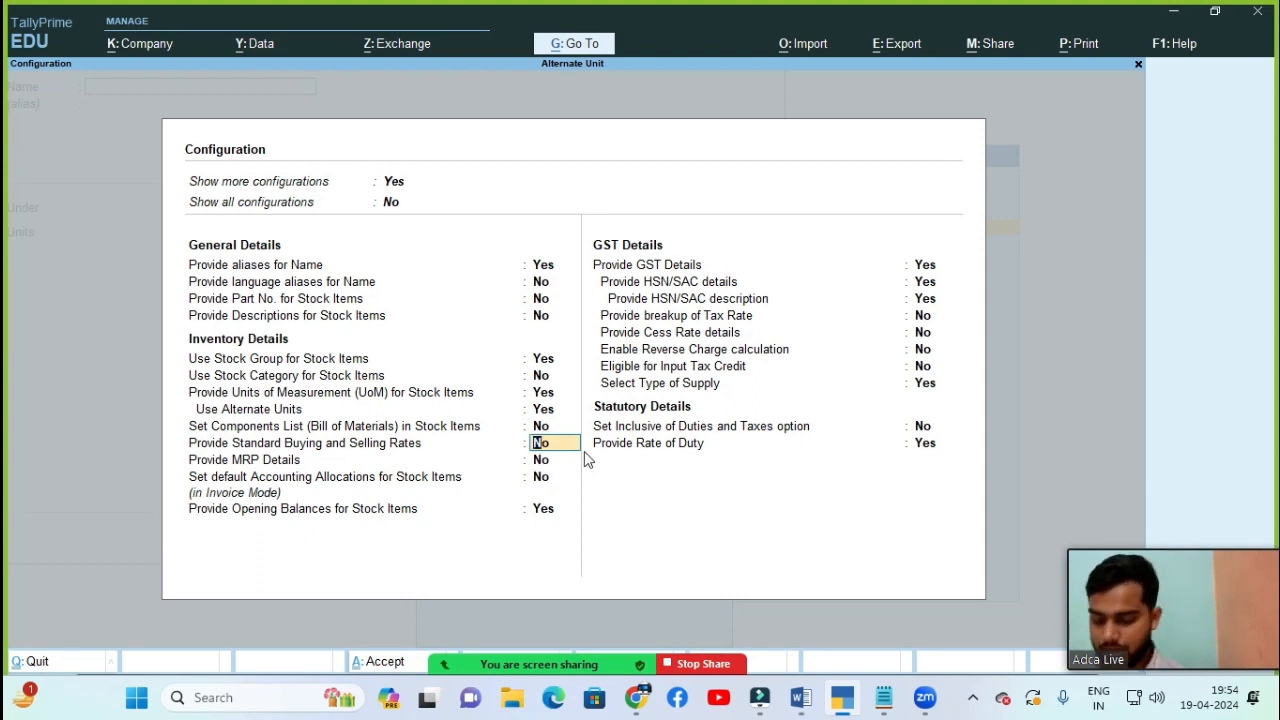
key("y")
key("Down")
key("Down")
key("Down")
key("Down")
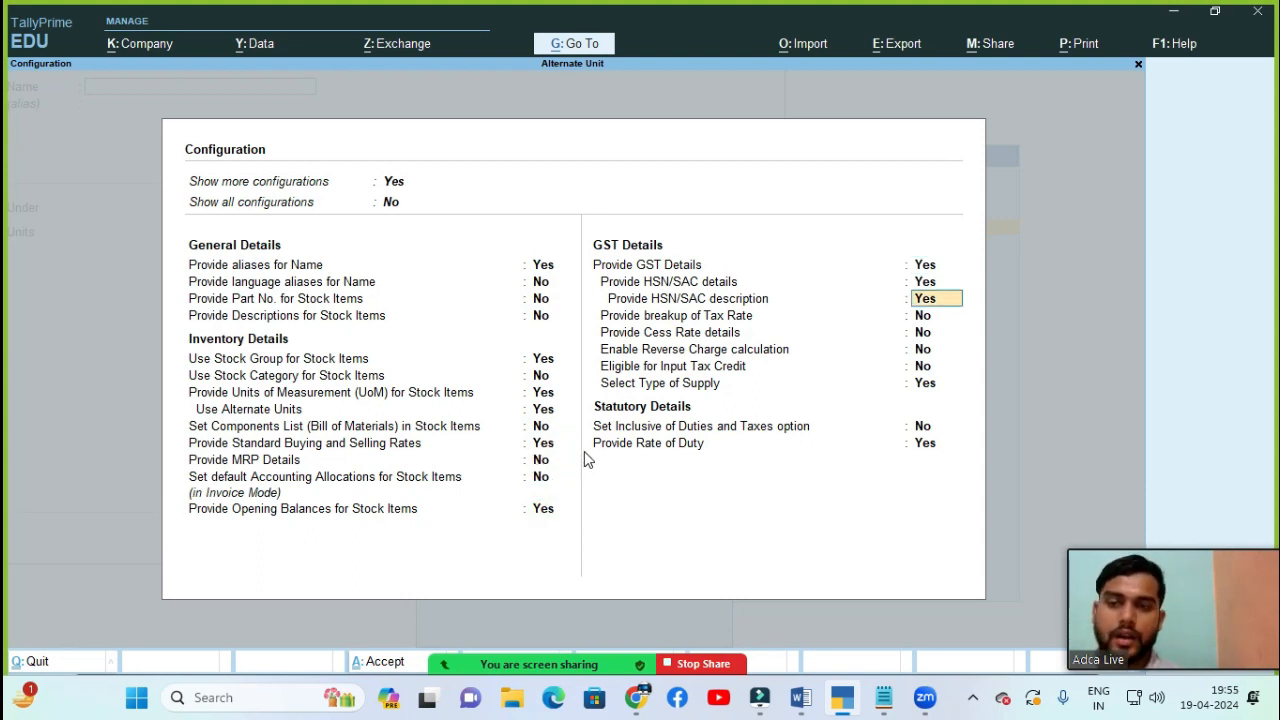
key("Down")
key("Down")
key("Down")
key("Down")
key("Down")
key("Down")
key("Down")
key("Return")
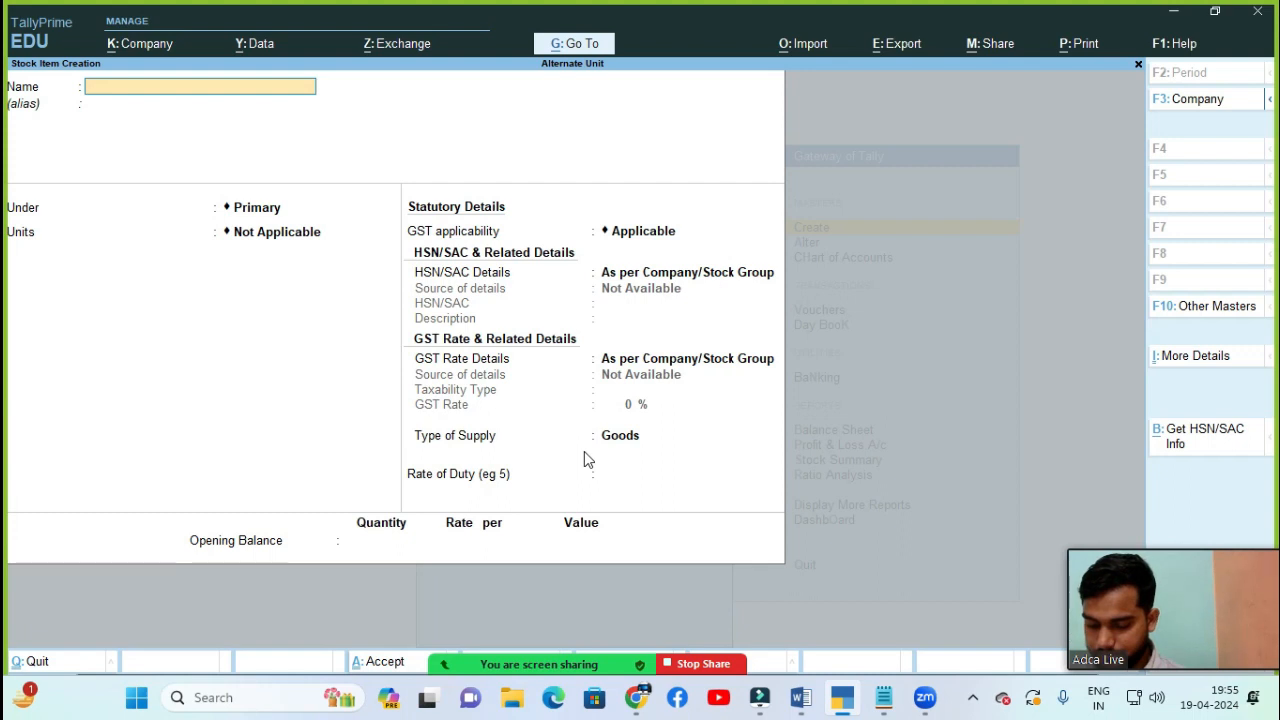
- Name the stock item Shirt under Primary with pcs as its unit, leaving the alternate unit Not Applicable
type("Lo")
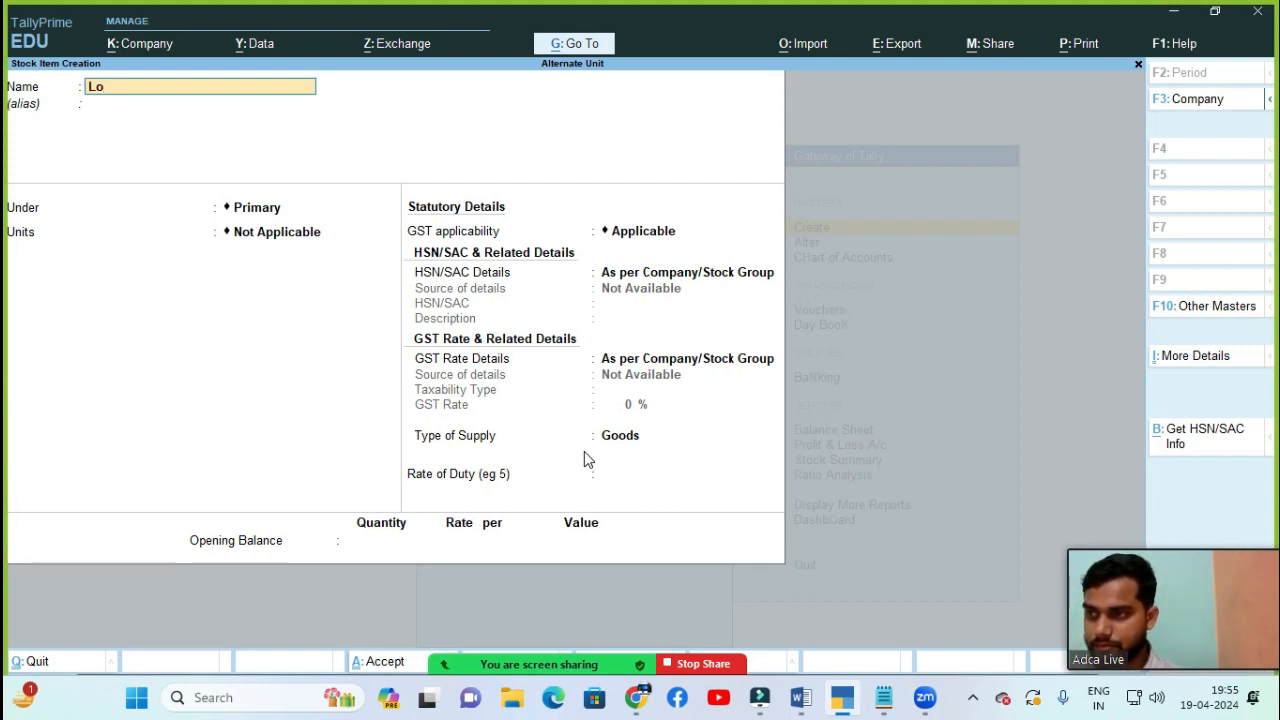
key("BackSpace")
key("BackSpace")
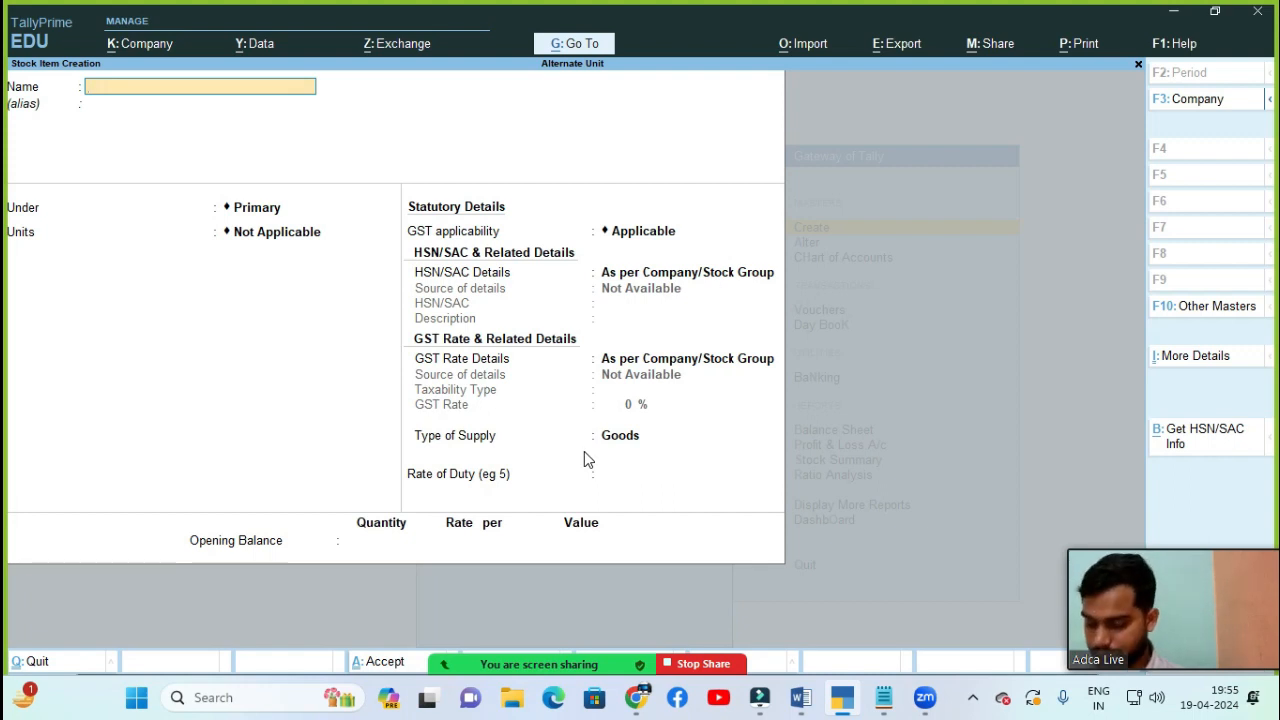
type("Shirt")
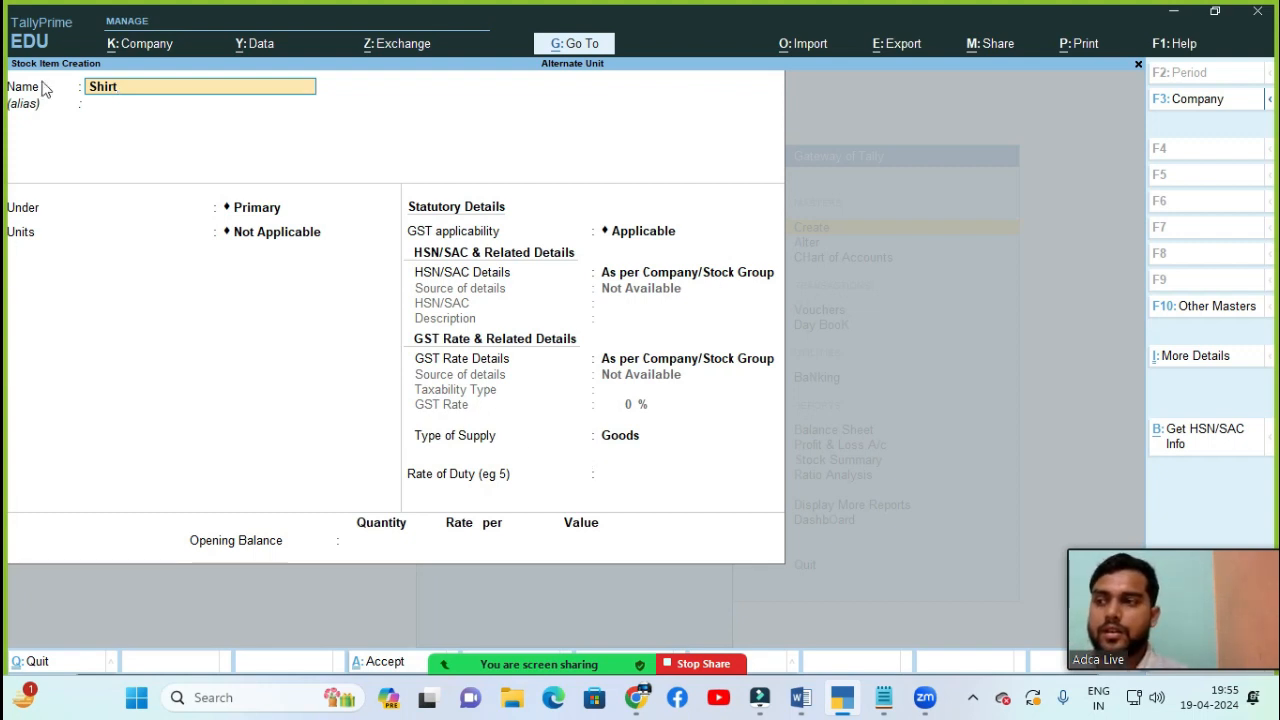
key("Return")
key("Return")
key("Return")
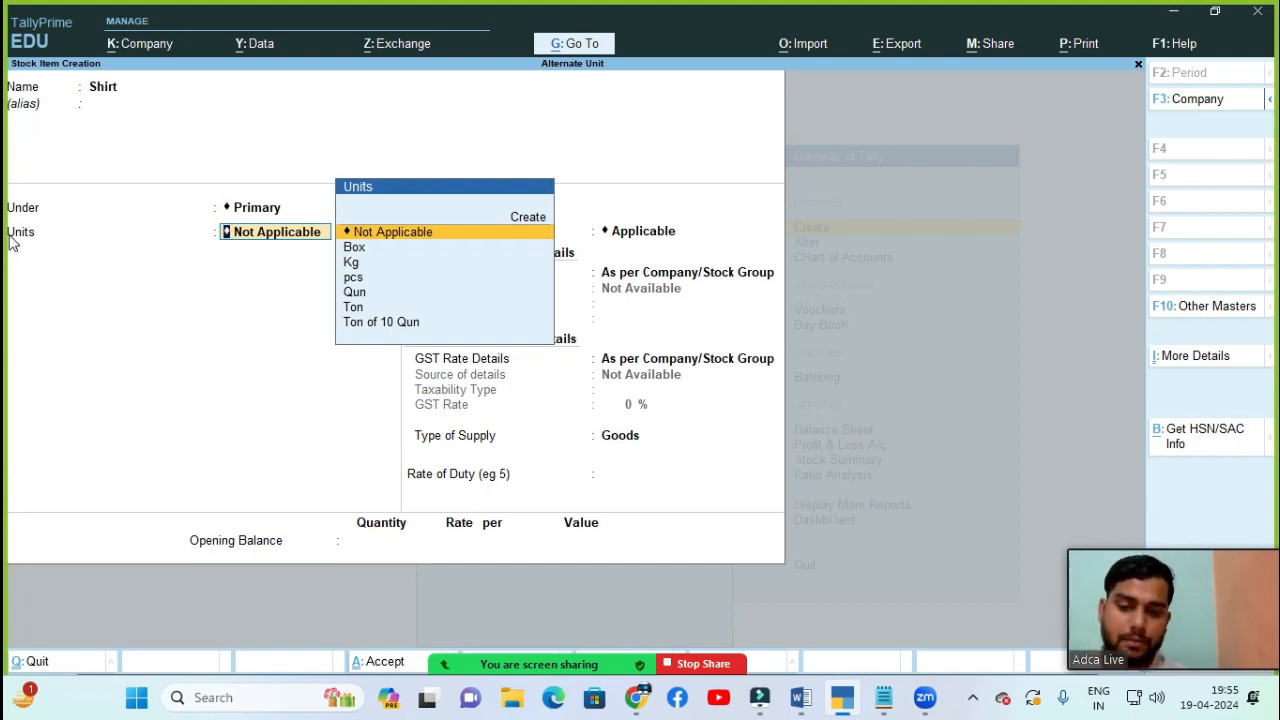
key("Down")
key("Down")
key("Down")
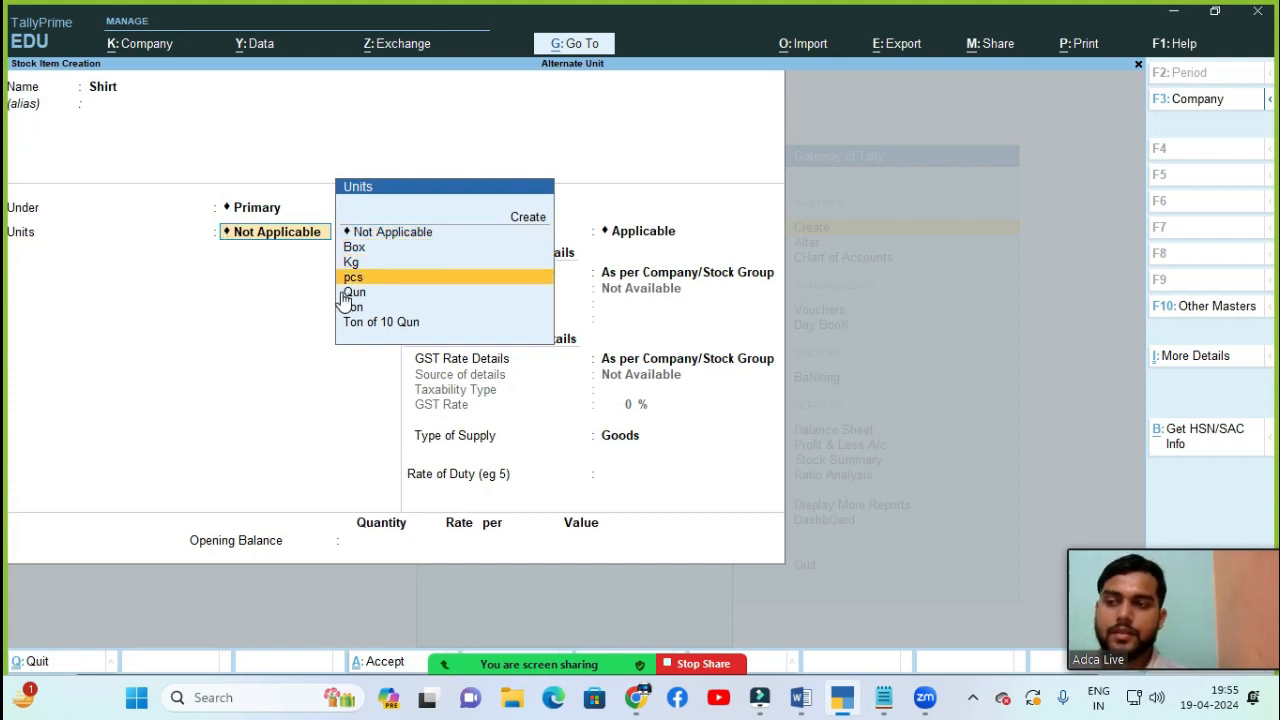
key("Return")
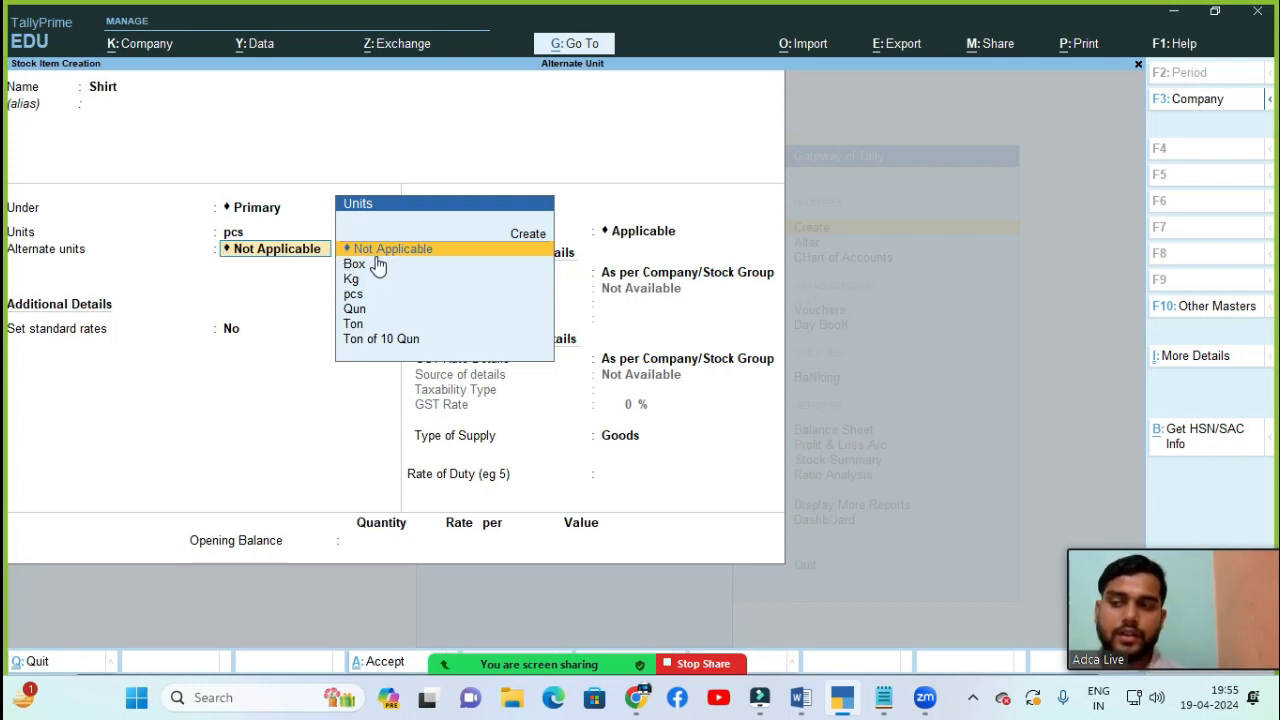
key("Return")
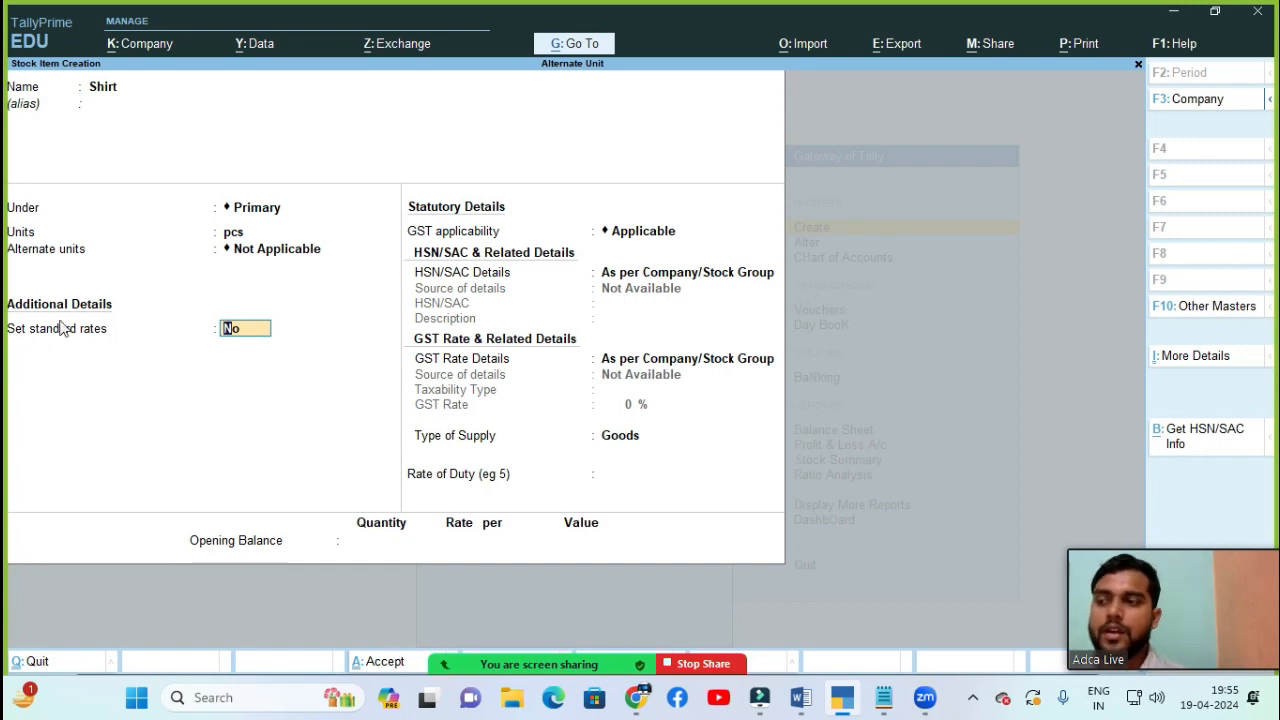
- Switch to the Word notes and read the Standard Rate instructions through Step 2
mouse_move(801, 698)
left_click(803, 618)
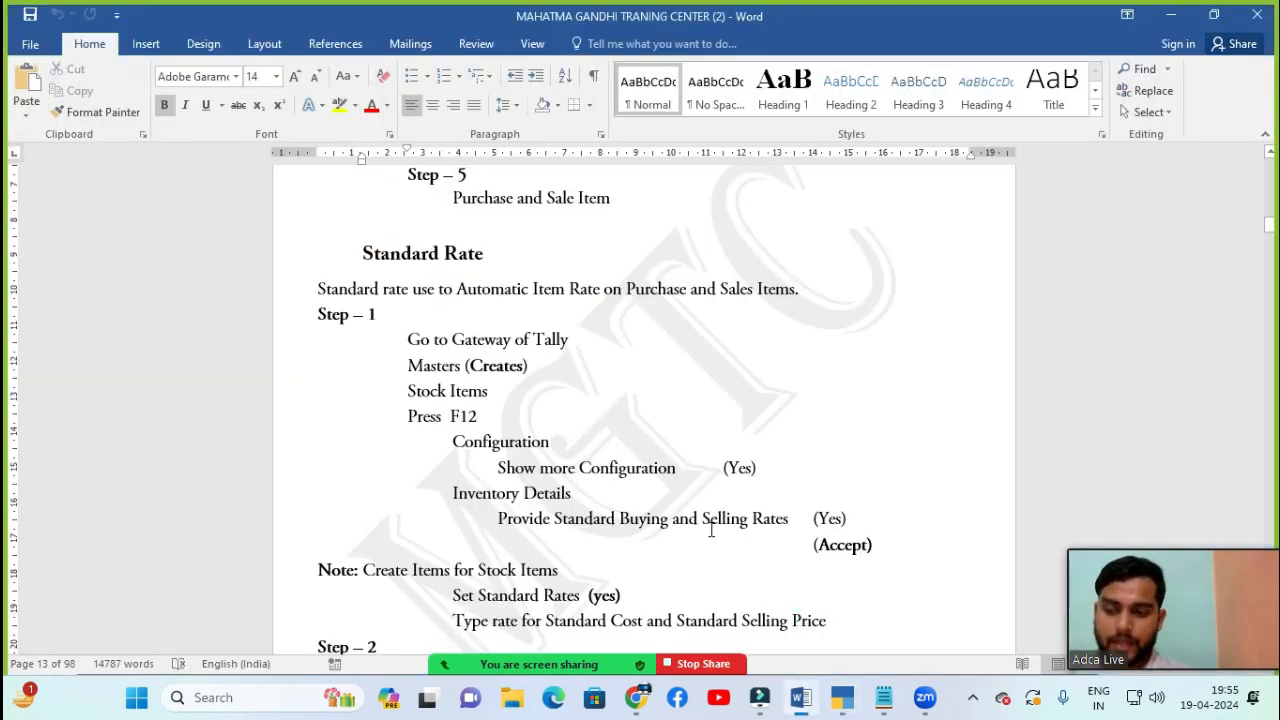
key("Down")
key("Down")
key("Down")
key("Down")
key("Down")
key("Down")
key("Down")
key("Down")
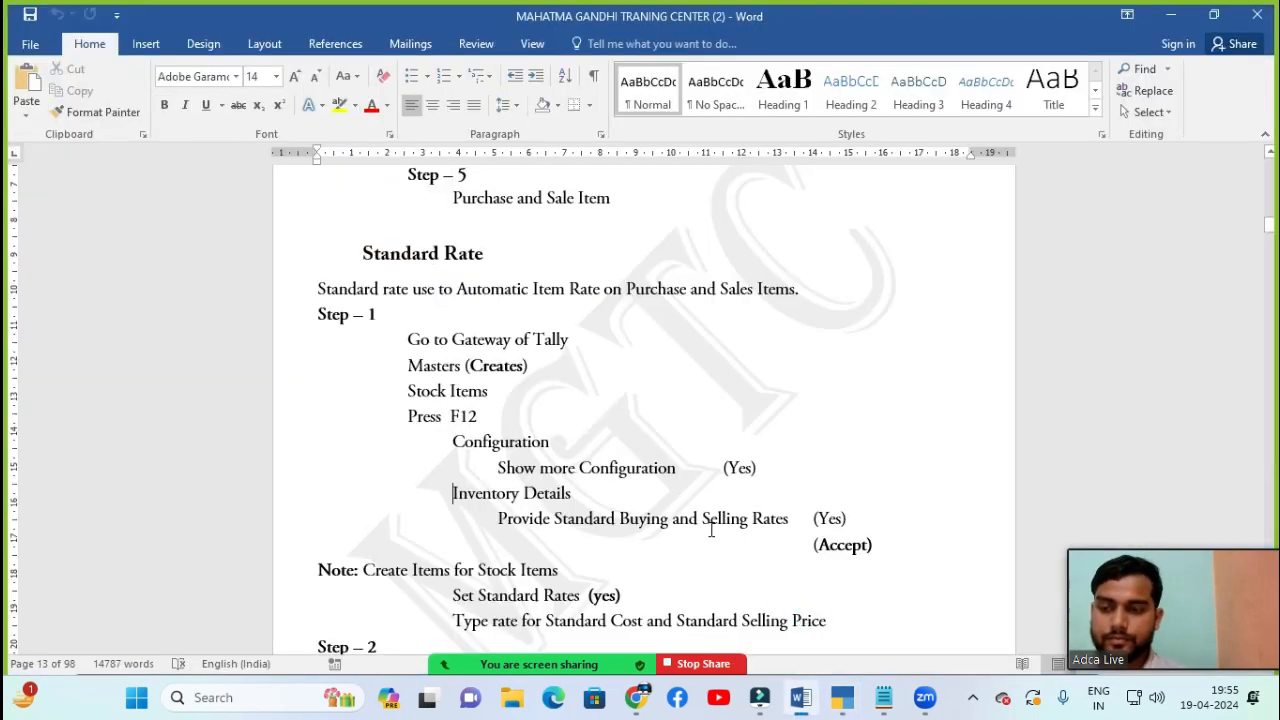
key("Down")
key("Down")
key("Down")
key("Down")
key("Down")
key("Down")
key("Down")
key("Down")
key("Down")
key("Down")
key("Down")
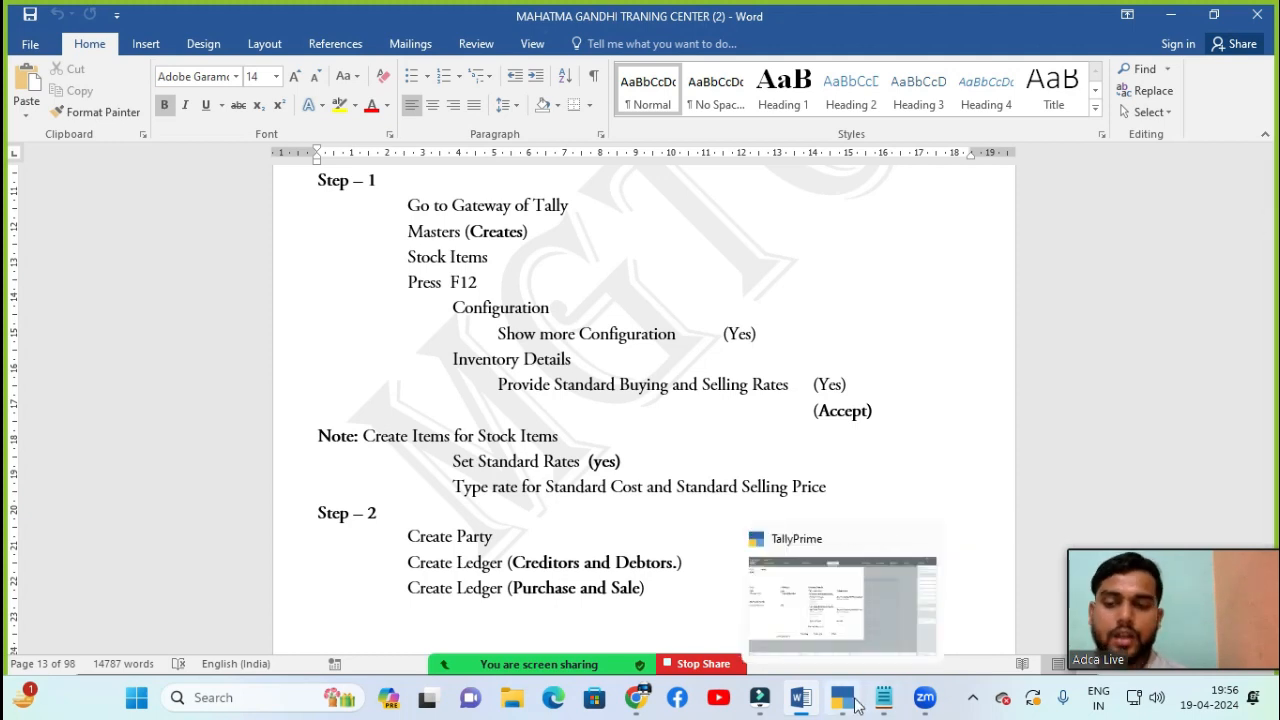
- Switch to TallyPrime, enable Set standard rates for Shirt, and set its standard cost to 700 per pcs from 1-Apr-24
left_click(830, 626)
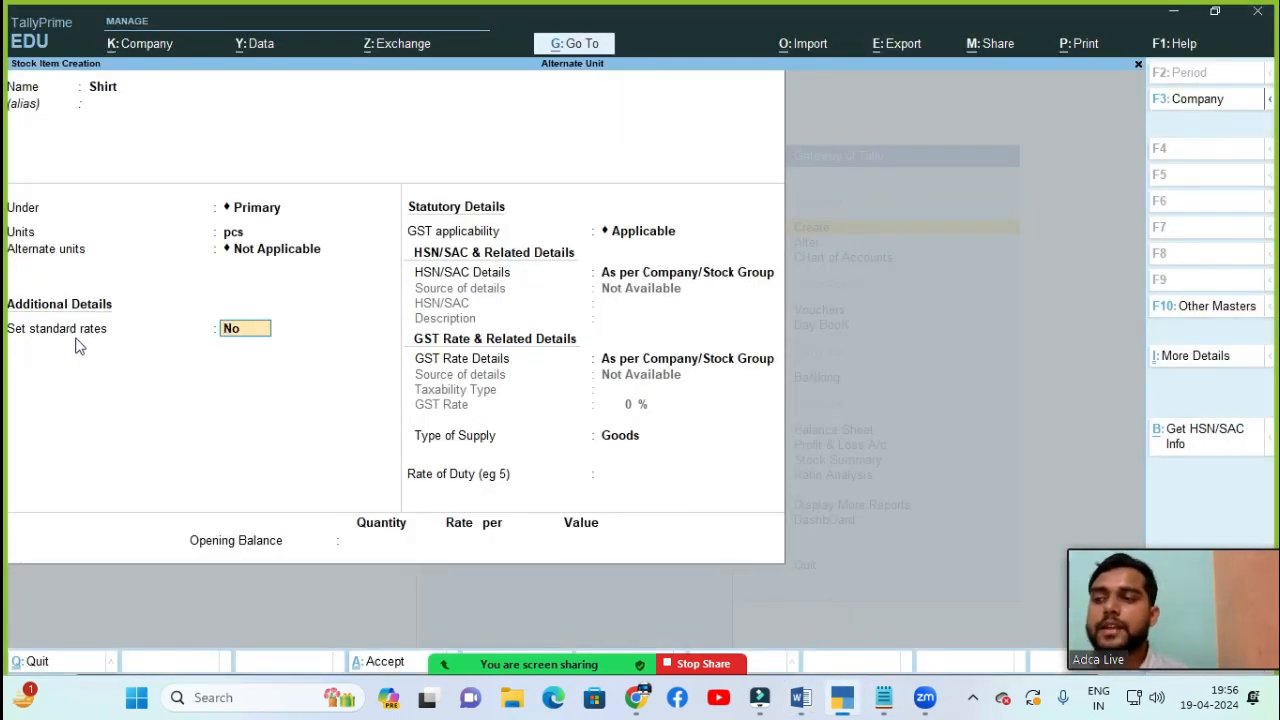
type("y")
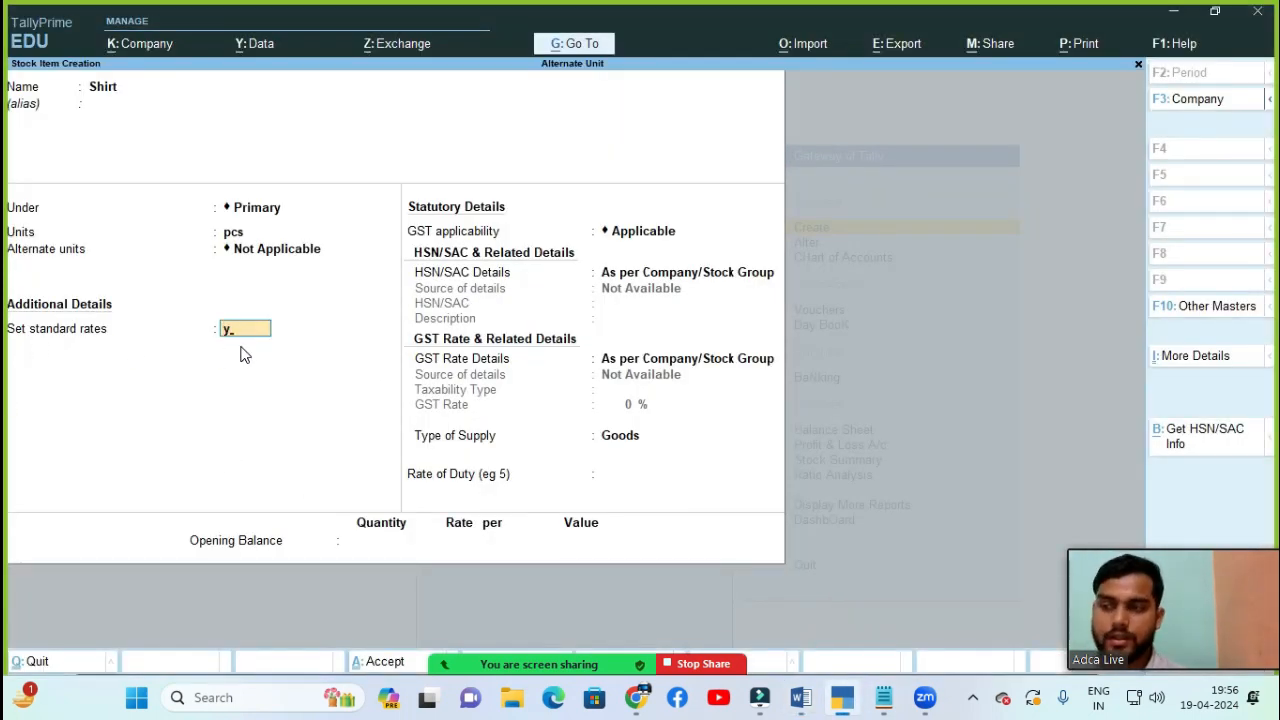
key("Return")
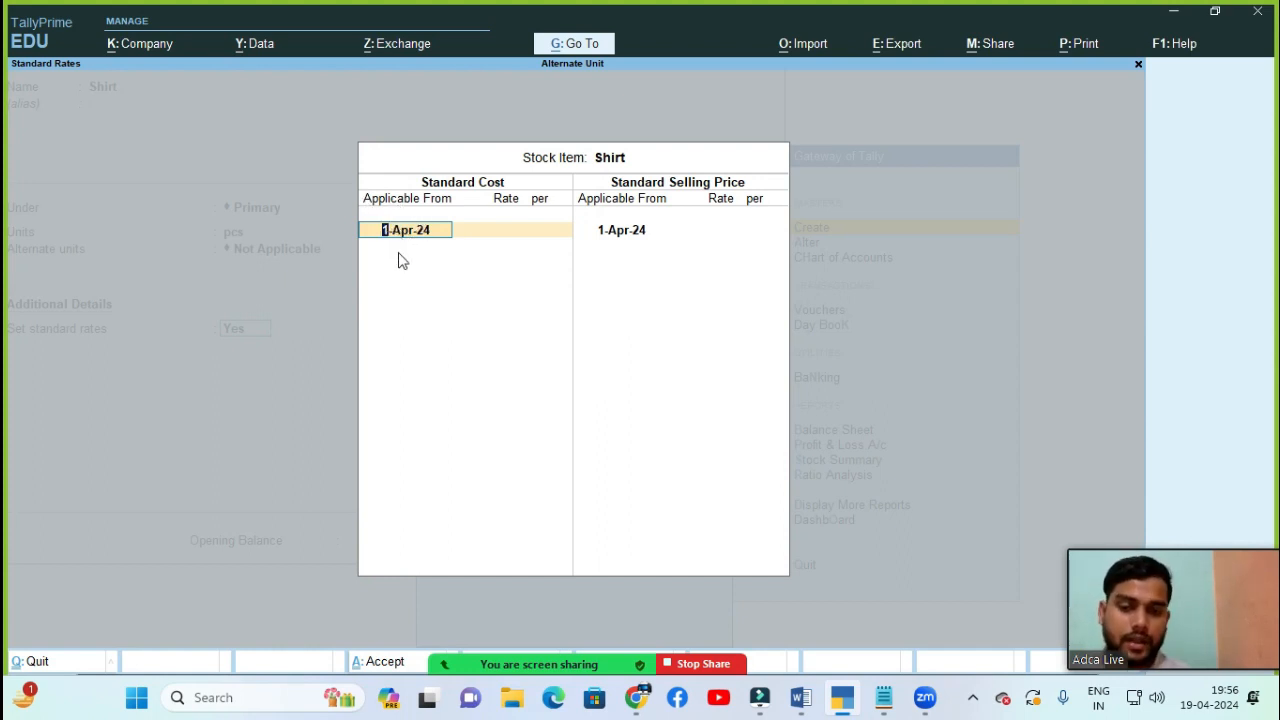
key("Return")
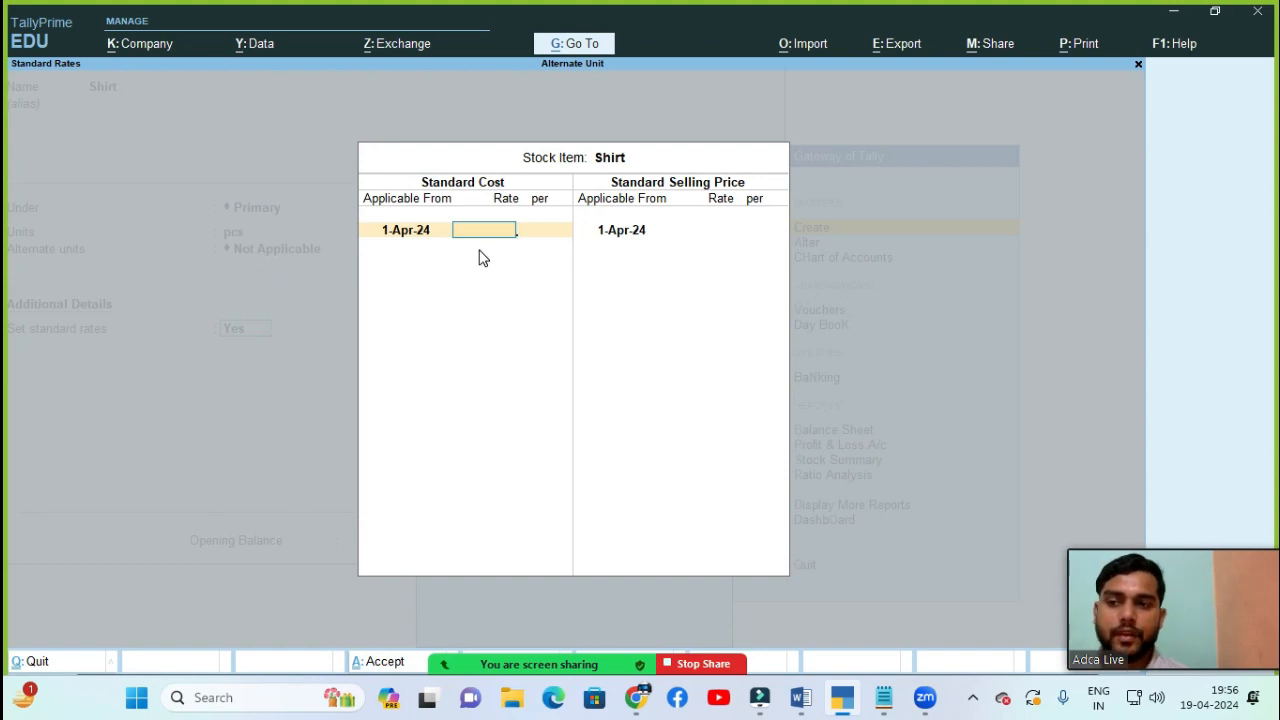
type("700")
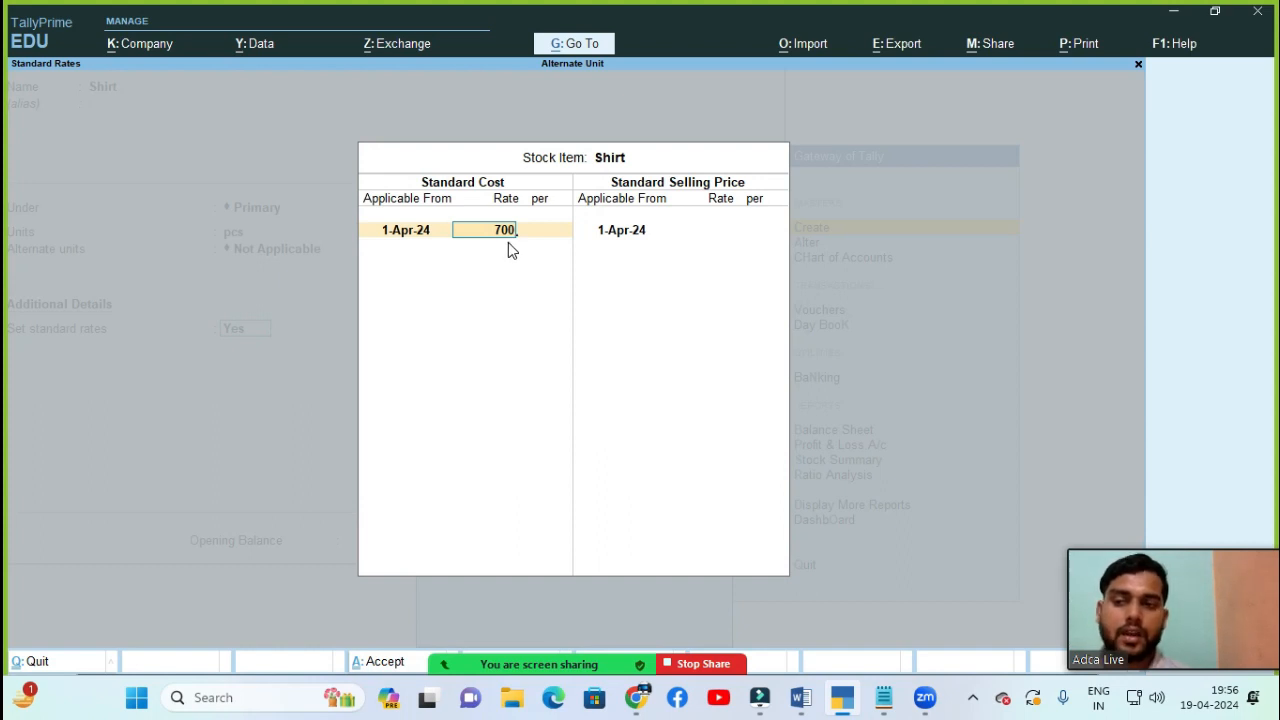
key("Return")
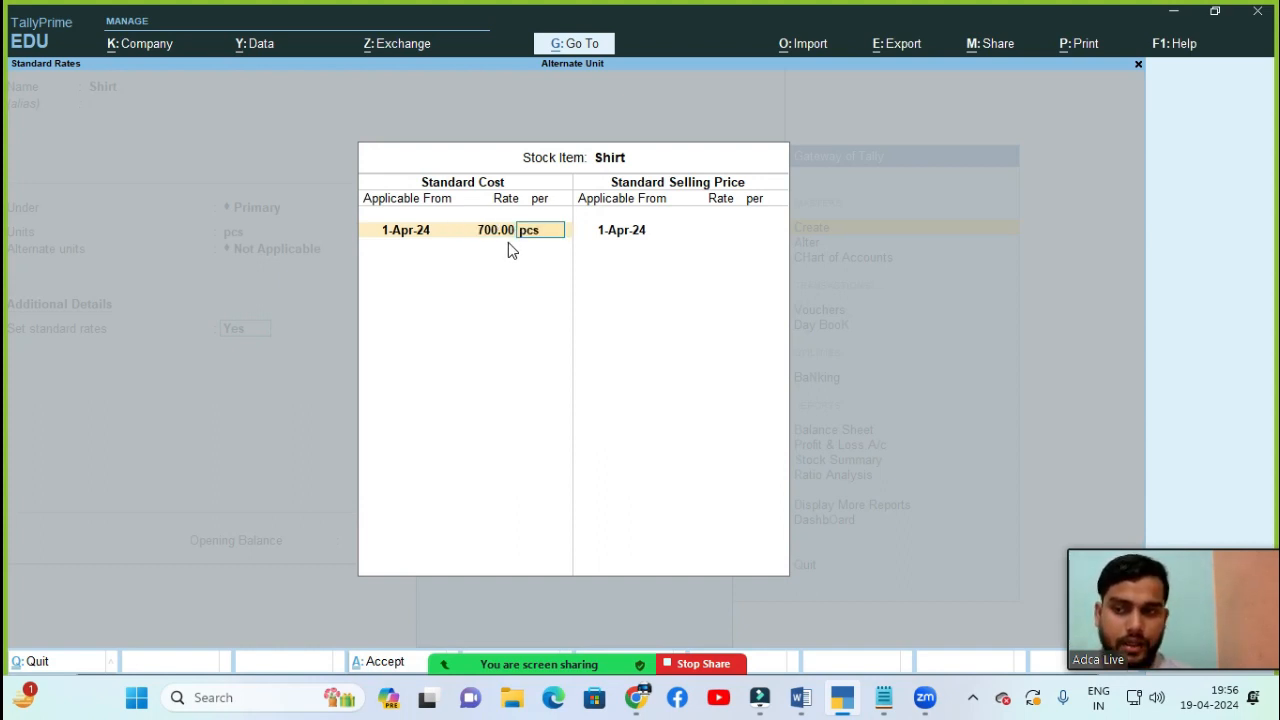
key("Return")
- Set Shirt's standard selling price to 1,000 per pcs, applicable from 1-Apr-24
key("Return")
key("Return")
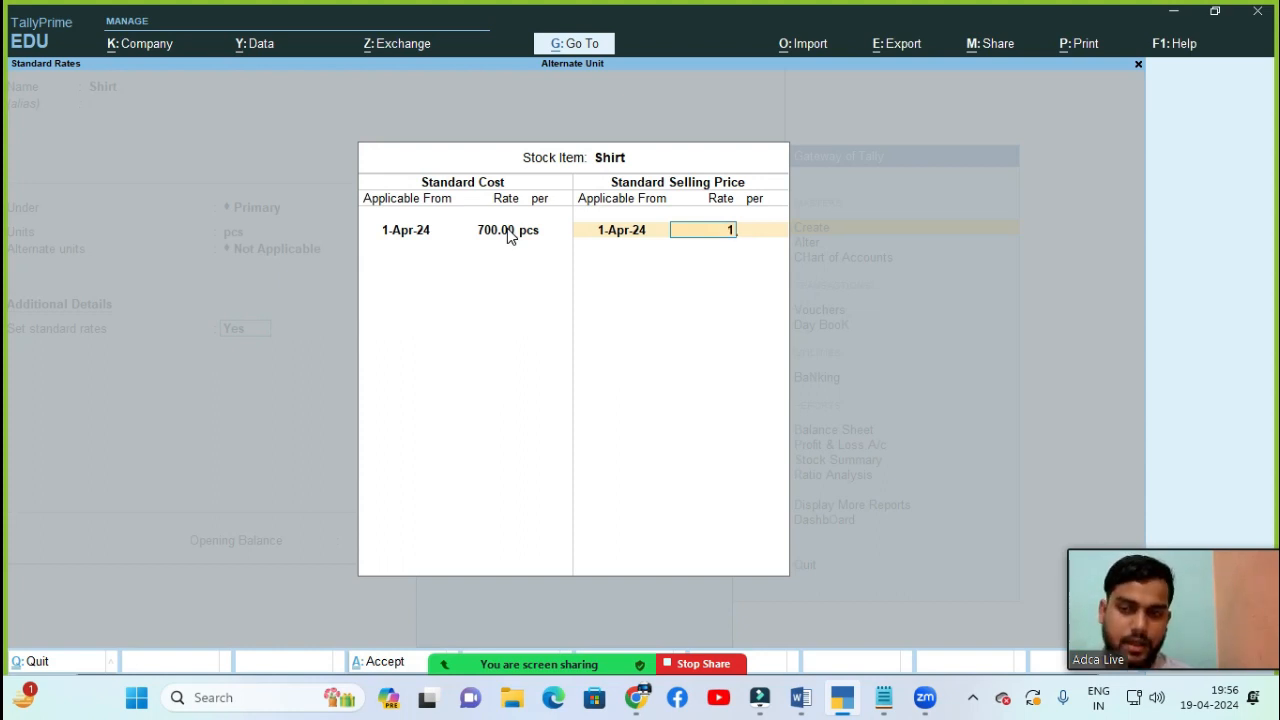
type("000")
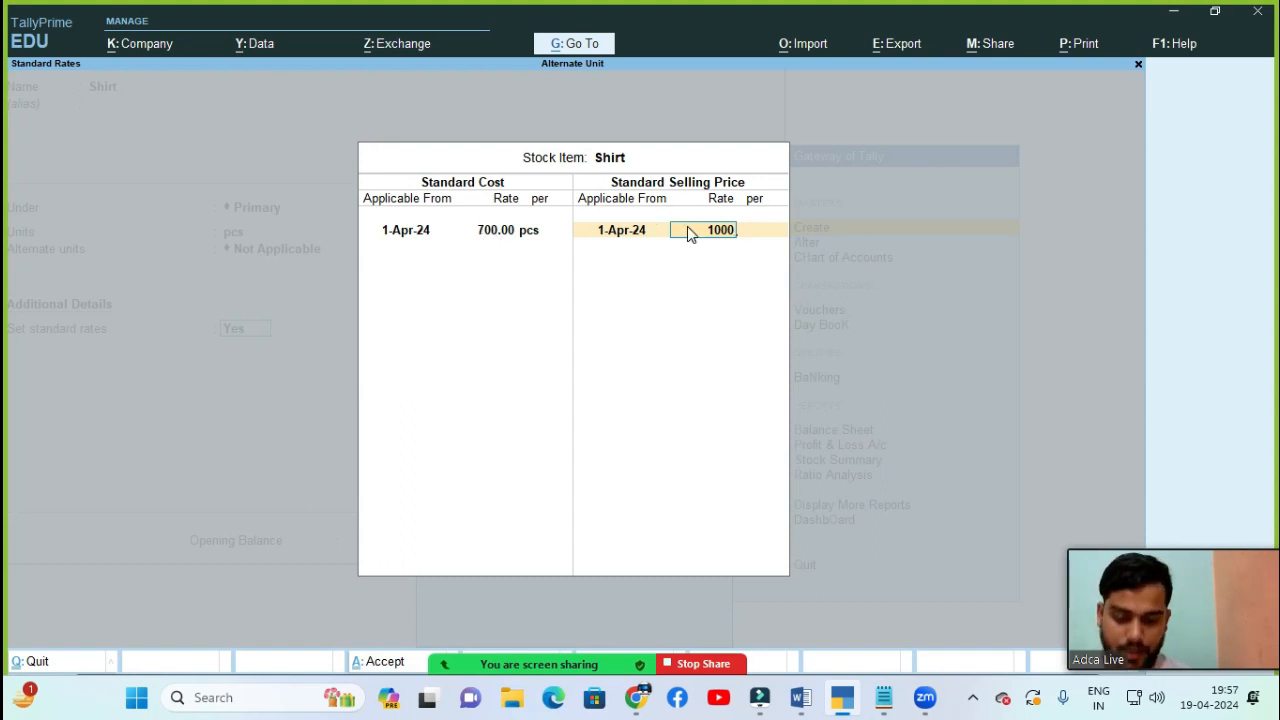
key("Return")
key("Return")
- Keep the default GST details with Goods as the type of supply, and save the Shirt stock item
key("Return")
key("Return")
key("Return")
key("Return")
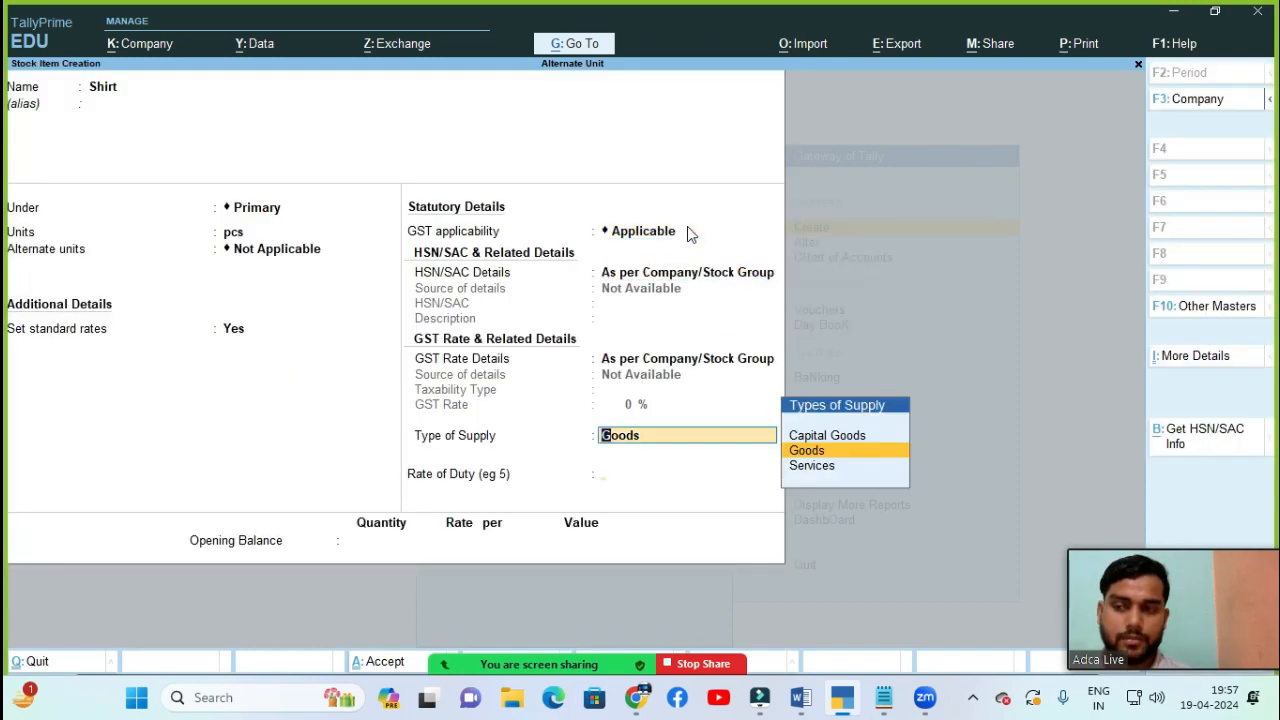
key("Return")
key("Return")
key("Return")
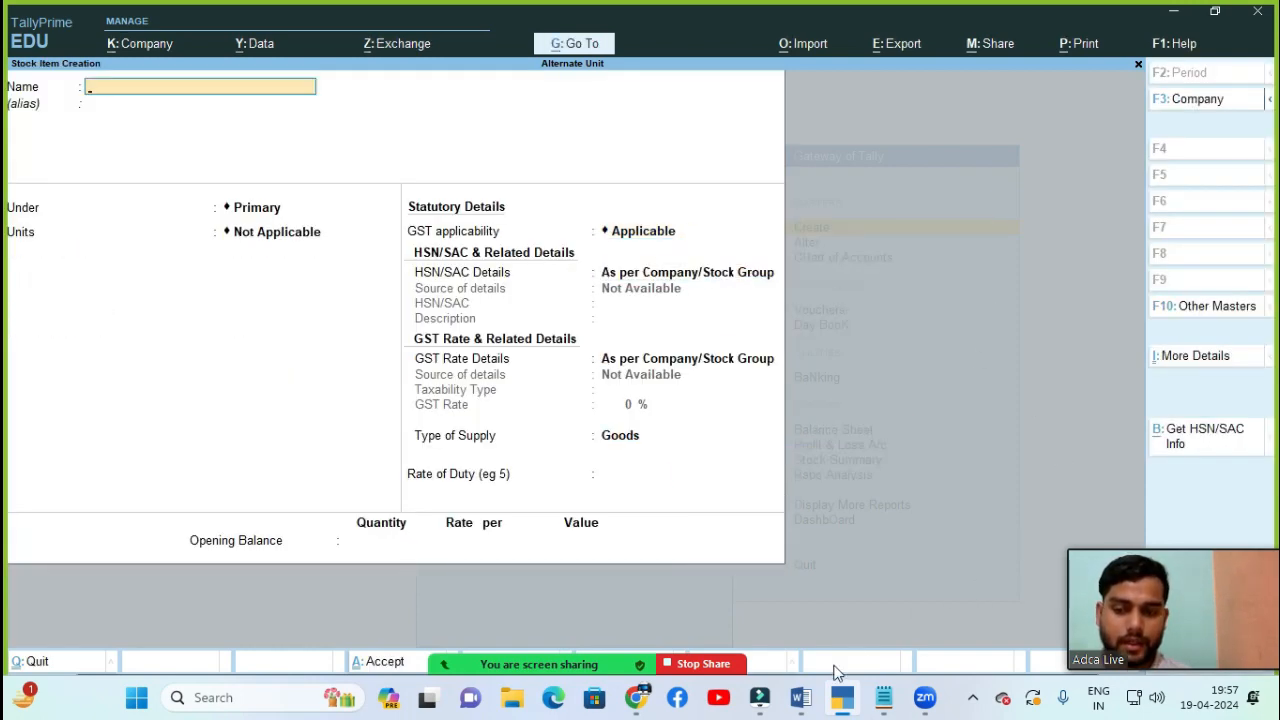
- Switch to the Word notes and read the Standard Rate instructions for Step 2 and Step 3
left_click(792, 705)
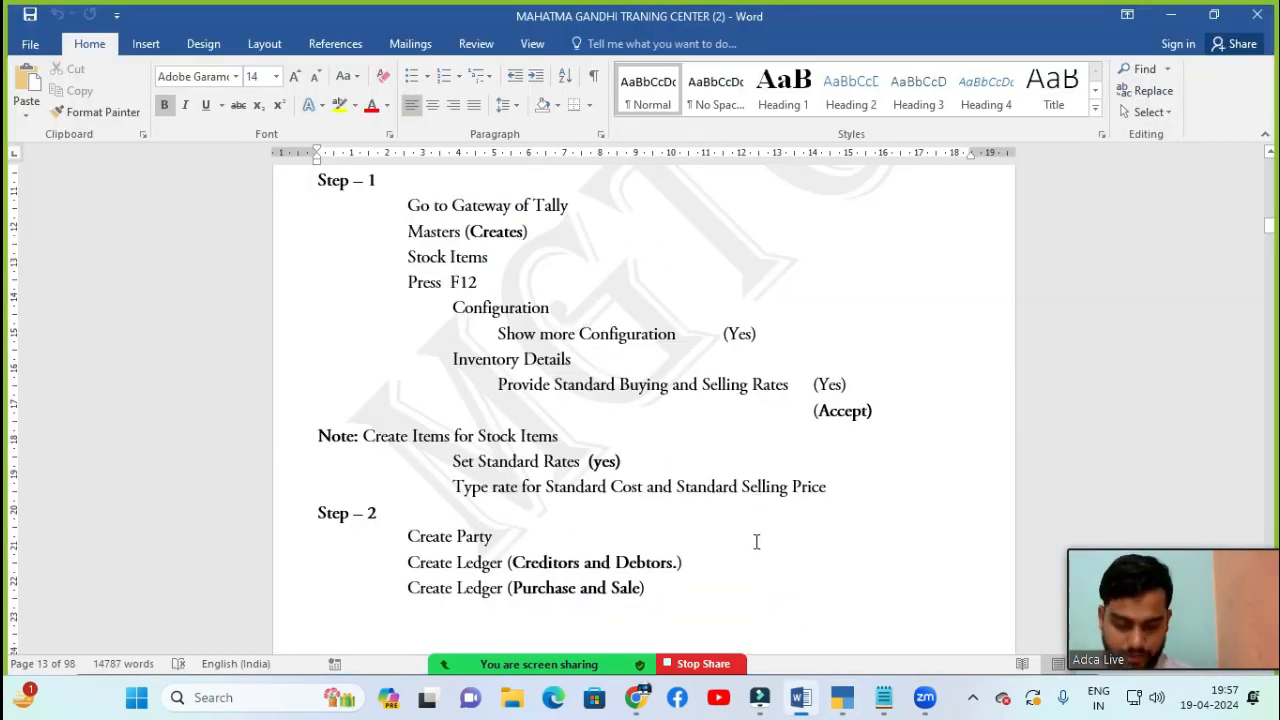
scroll(637, 560, "down", 1)
scroll(340, 525, "down", 3)
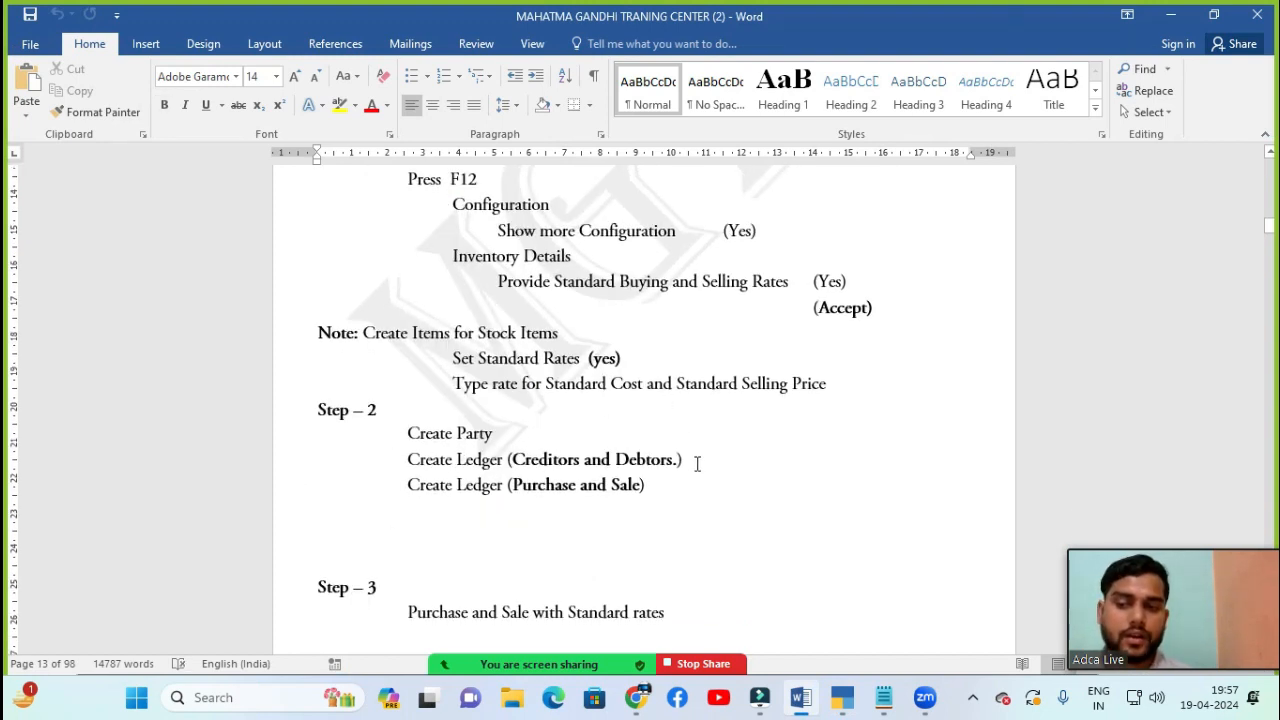
key("Down")
key("Down")
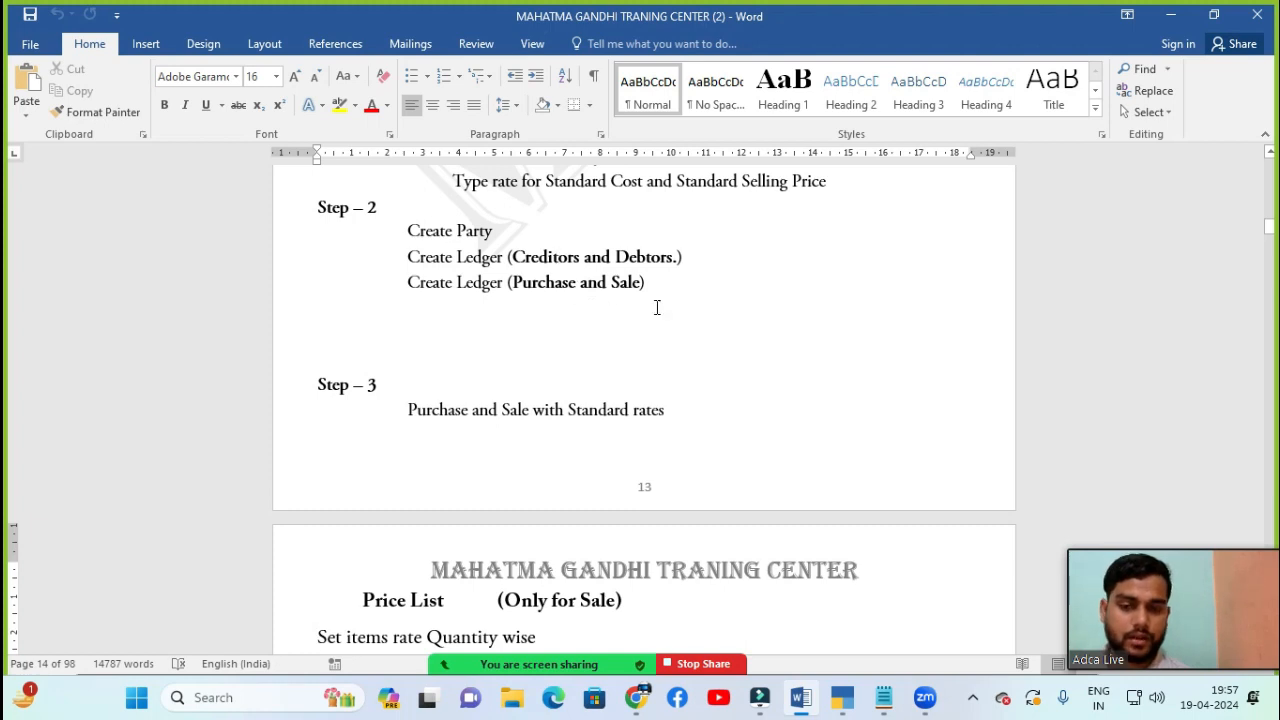
- Switch to TallyPrime, leave stock item creation, and start a purchase voucher with supplier invoice number 03 dated 1-Apr-24
mouse_move(842, 697)
left_click(845, 637)
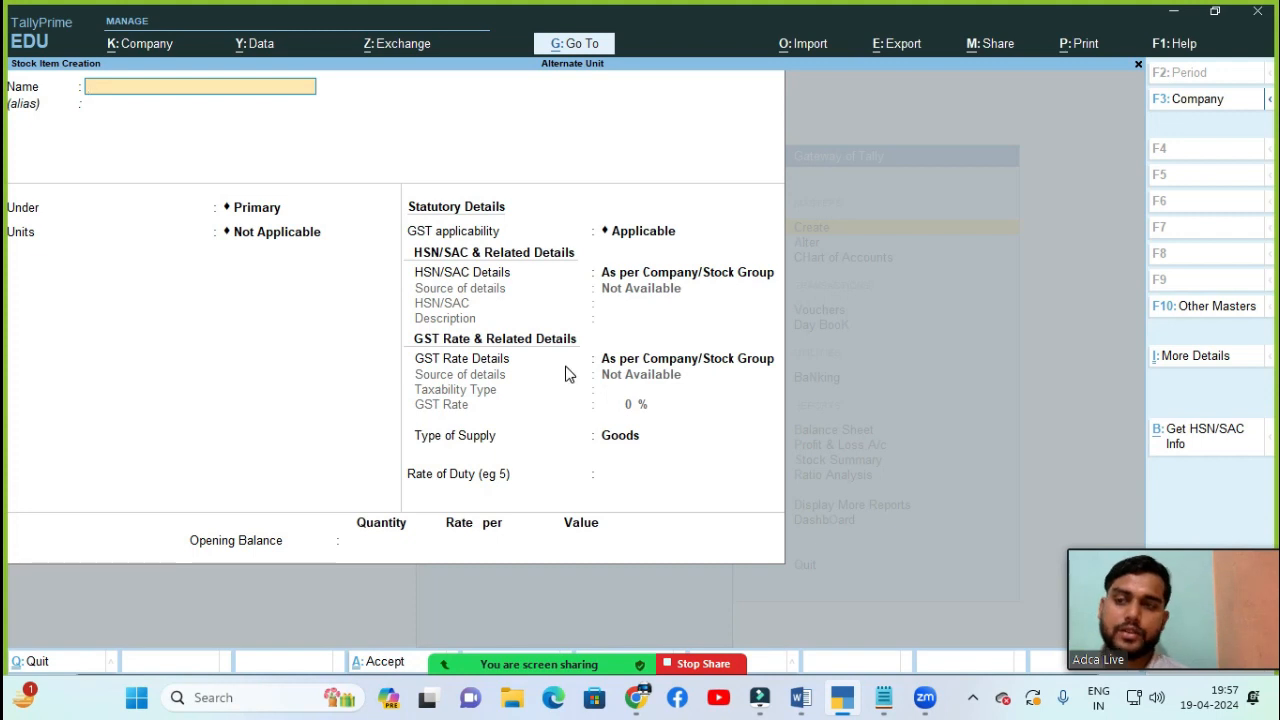
key("Escape")
key("Escape")
key("Down")
key("Down")
key("Down")
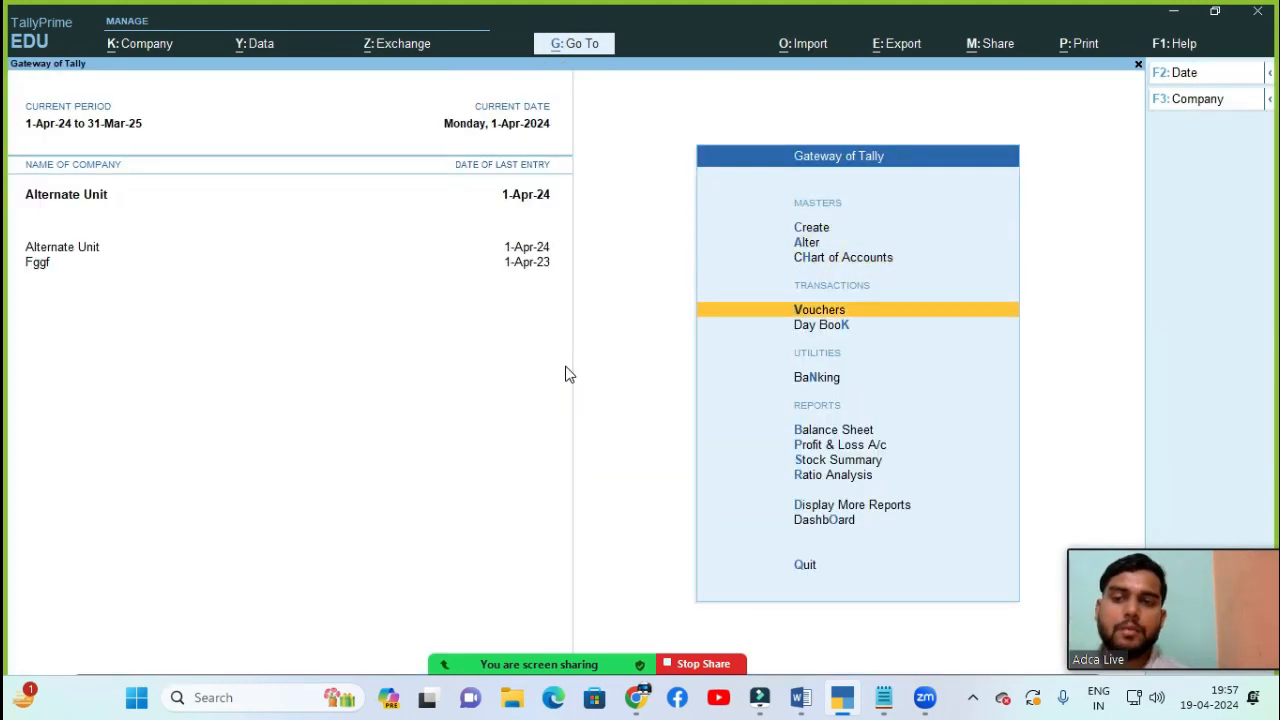
key("Return")
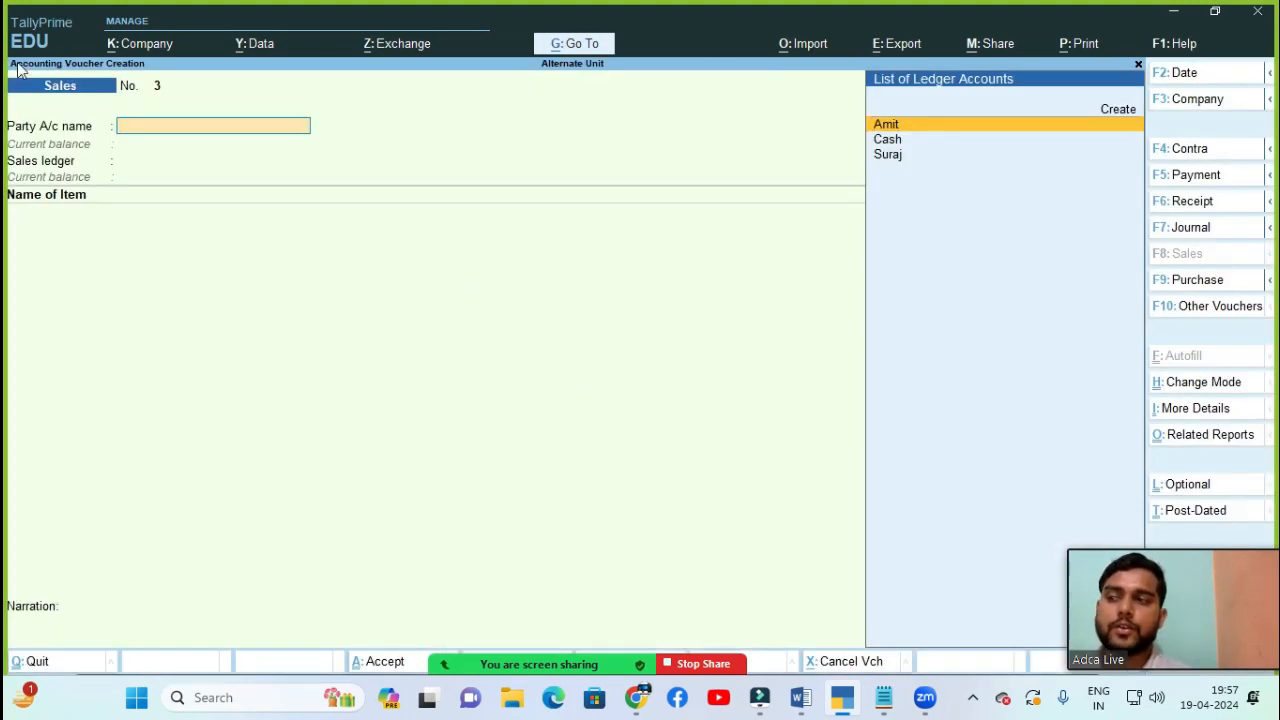
left_click(1185, 283)
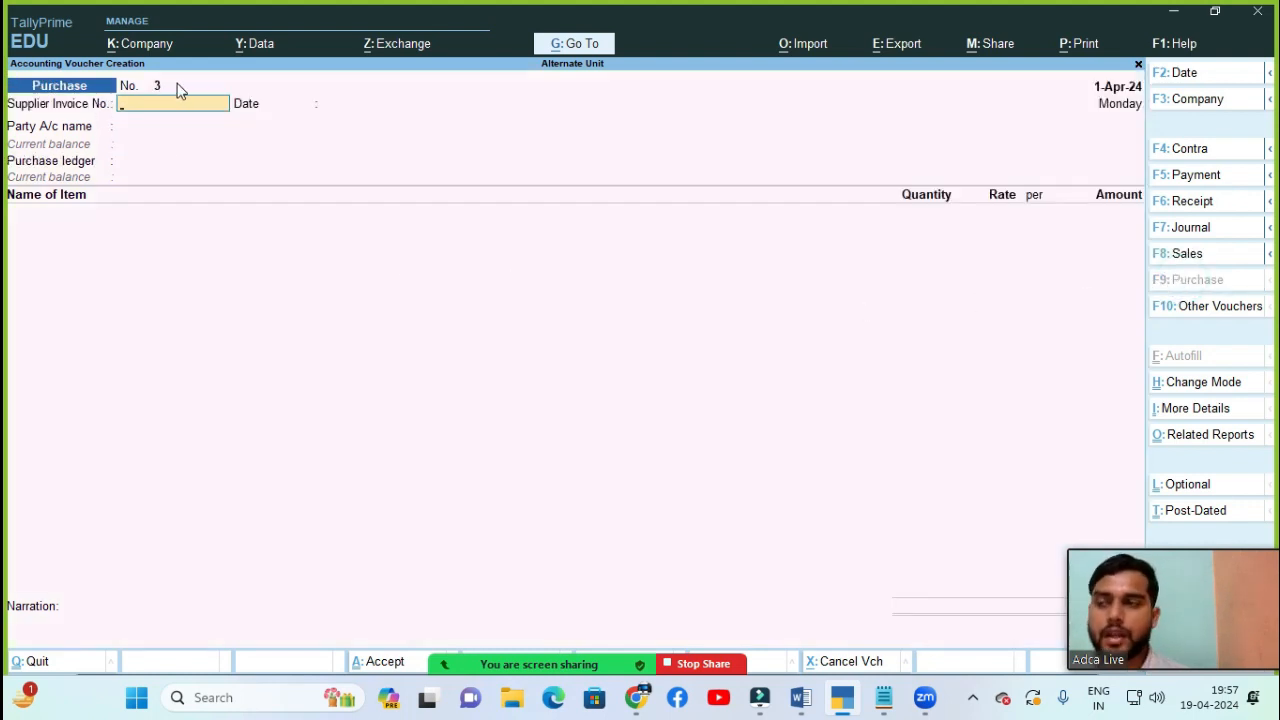
type("03")
key("Return")
key("Return")
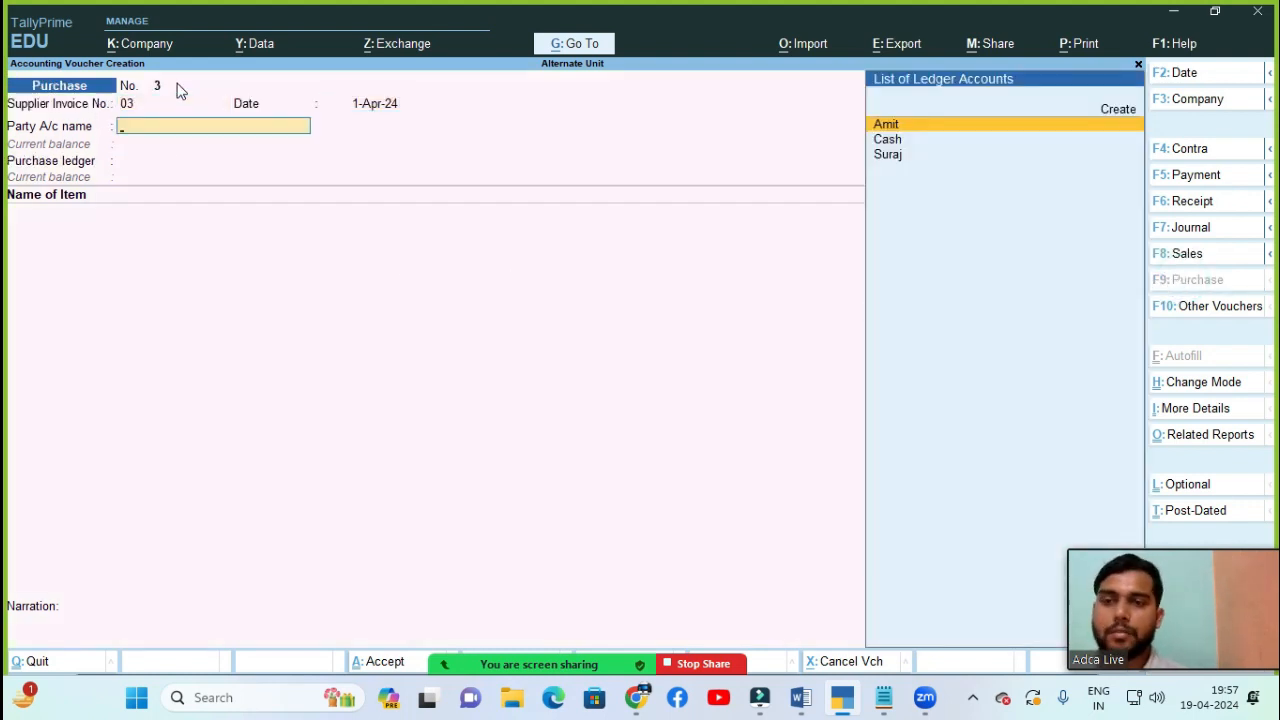
- Create a supplier ledger under Sundry Creditors from the purchase voucher and use it as the party account
key("Down")
key("Down")
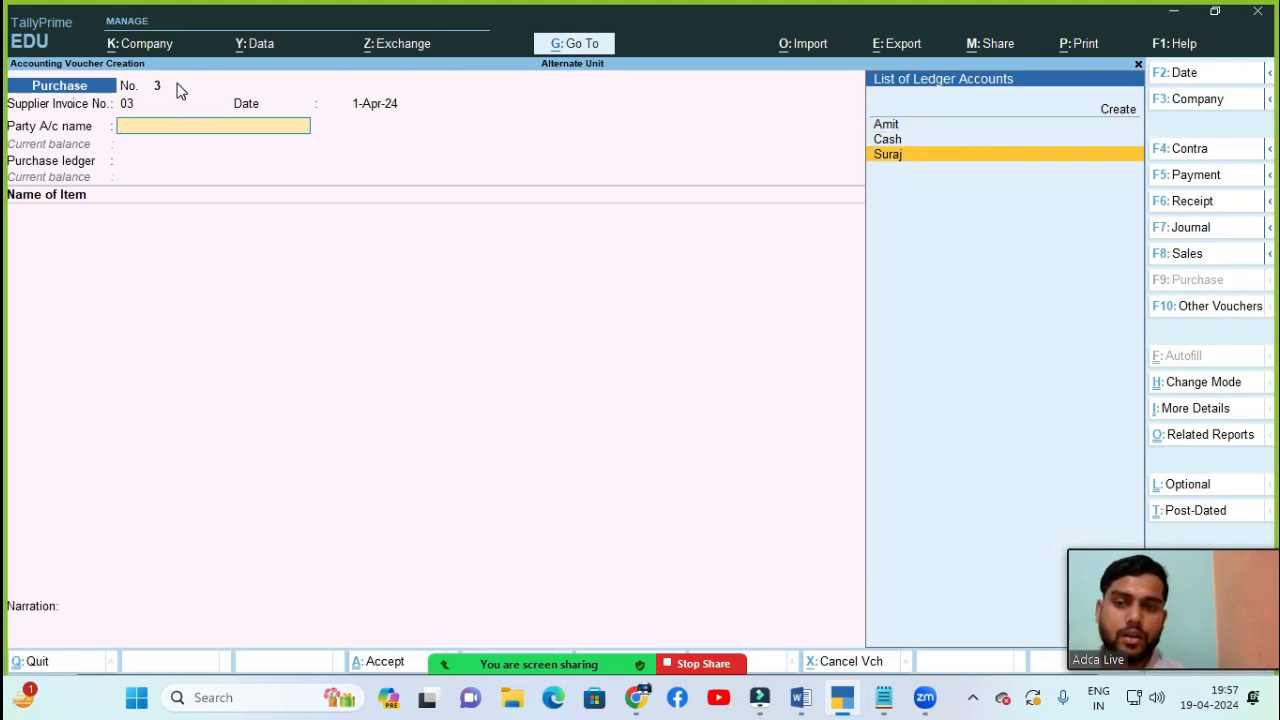
key("alt+c")
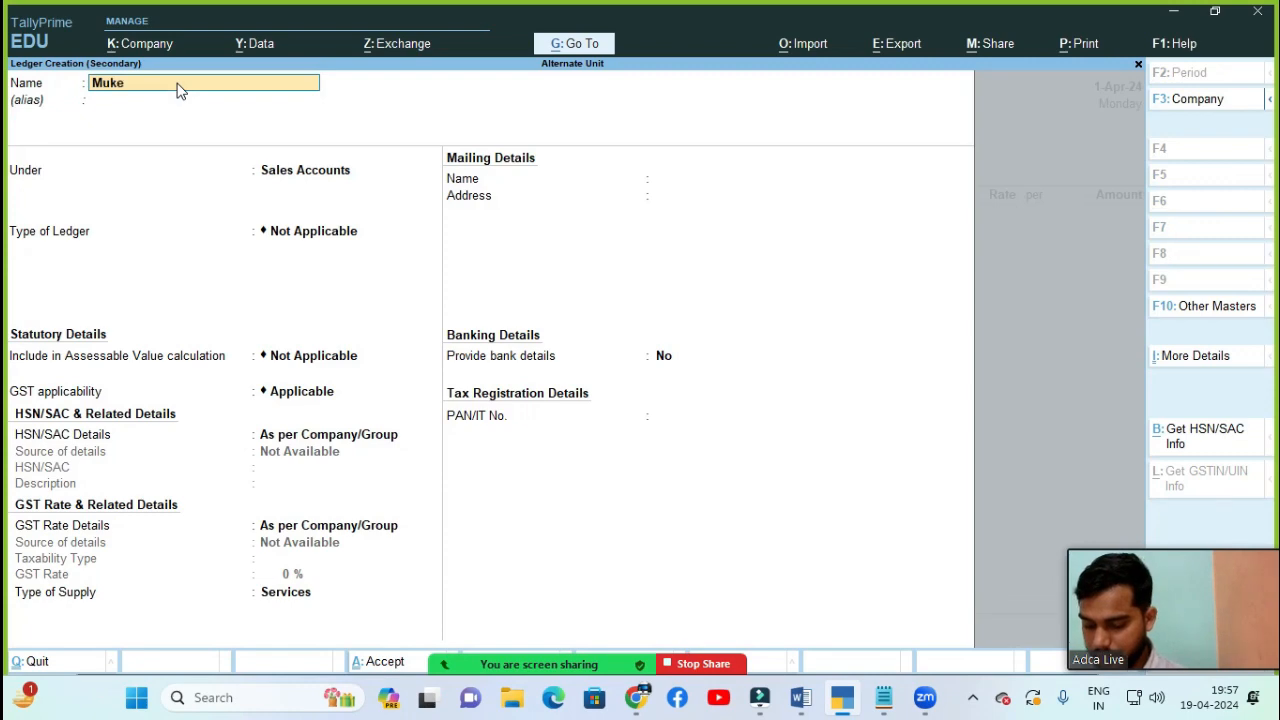
type("Mukesh")
key("Return")
key("Return")
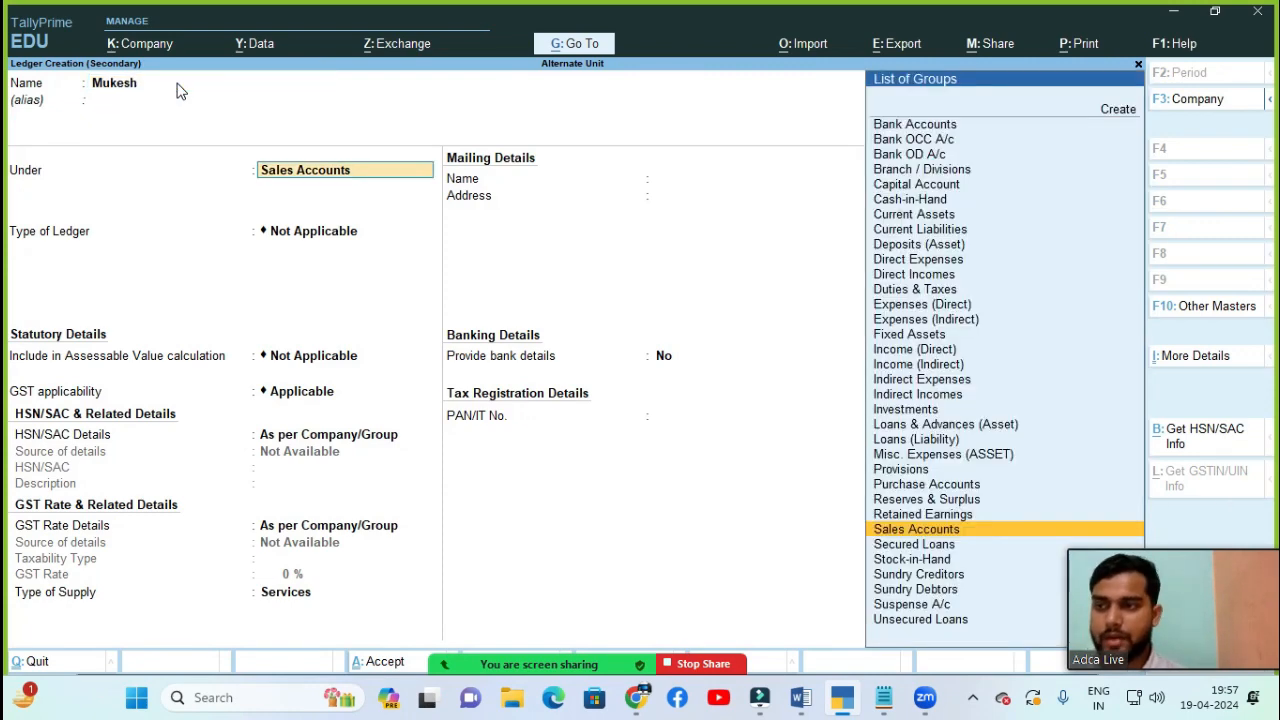
type("Su")
key("Return")
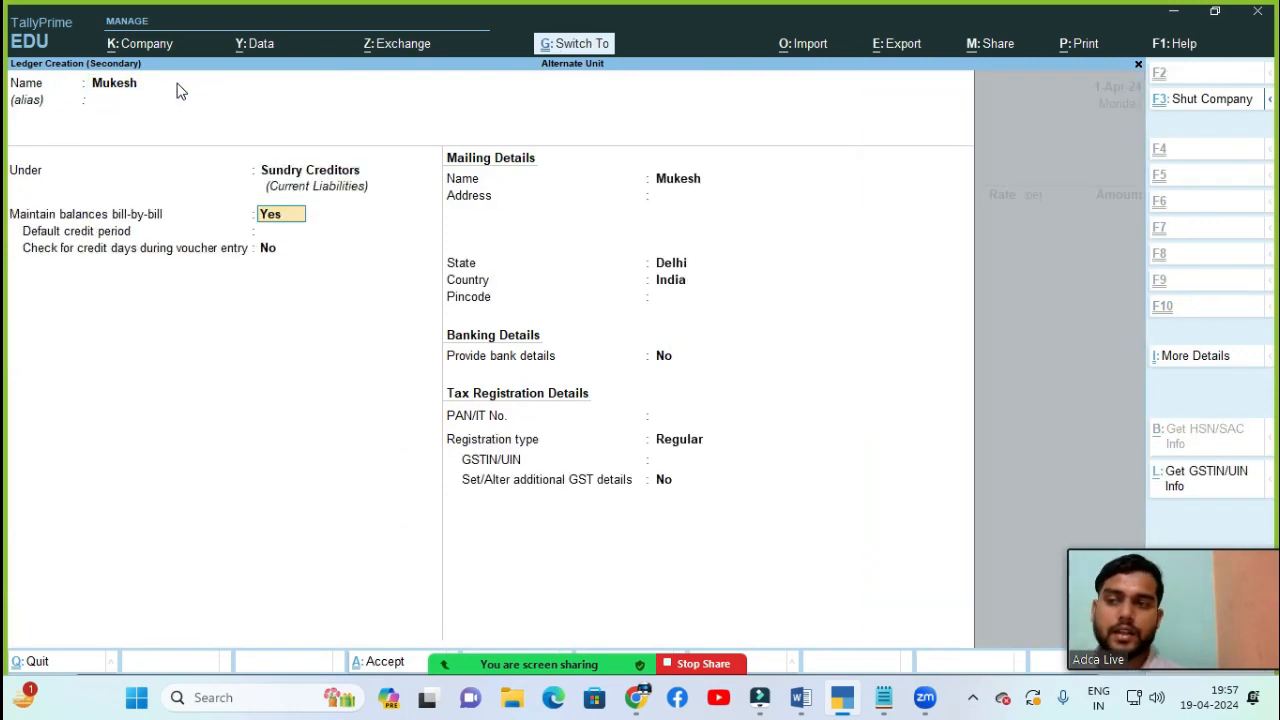
key("ctrl+a")
key("ctrl+a")
key("ctrl+a")
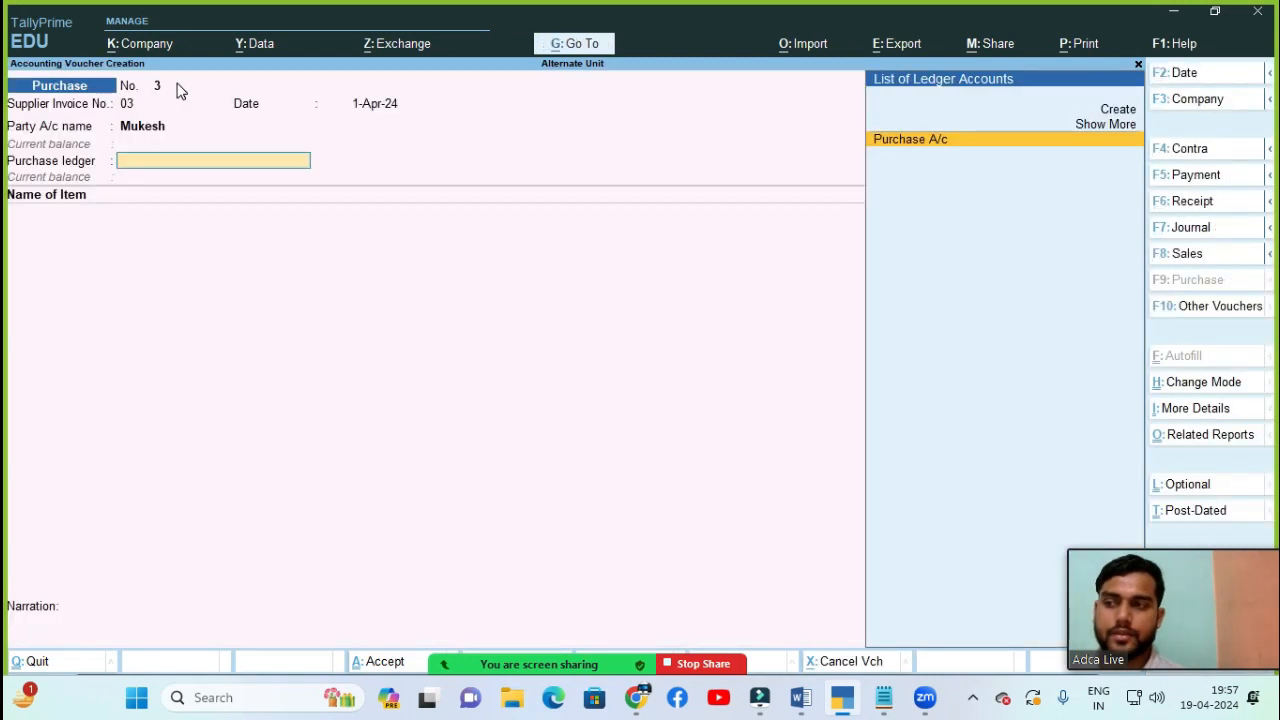
- Choose Purchase A/c as the purchase ledger and add the Shirt item with a quantity of 1 pcs
key("Return")
key("Down")
key("Down")
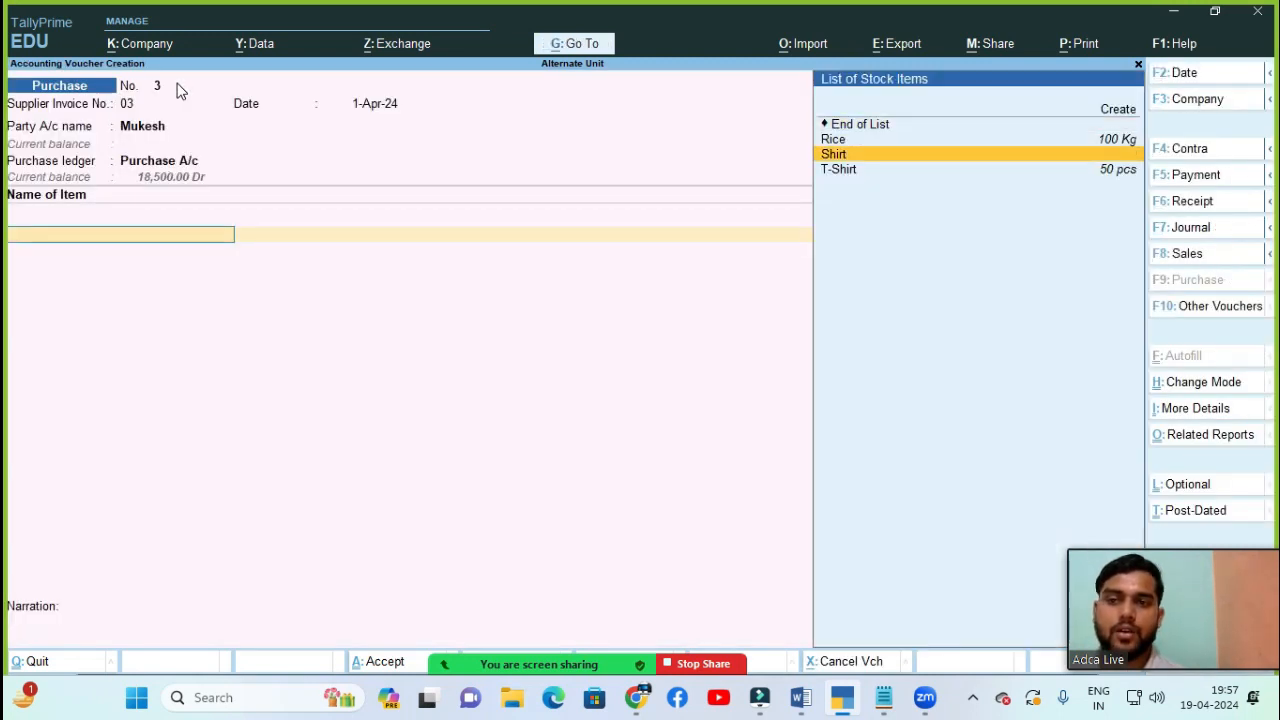
key("Down")
key("Up")
key("Return")
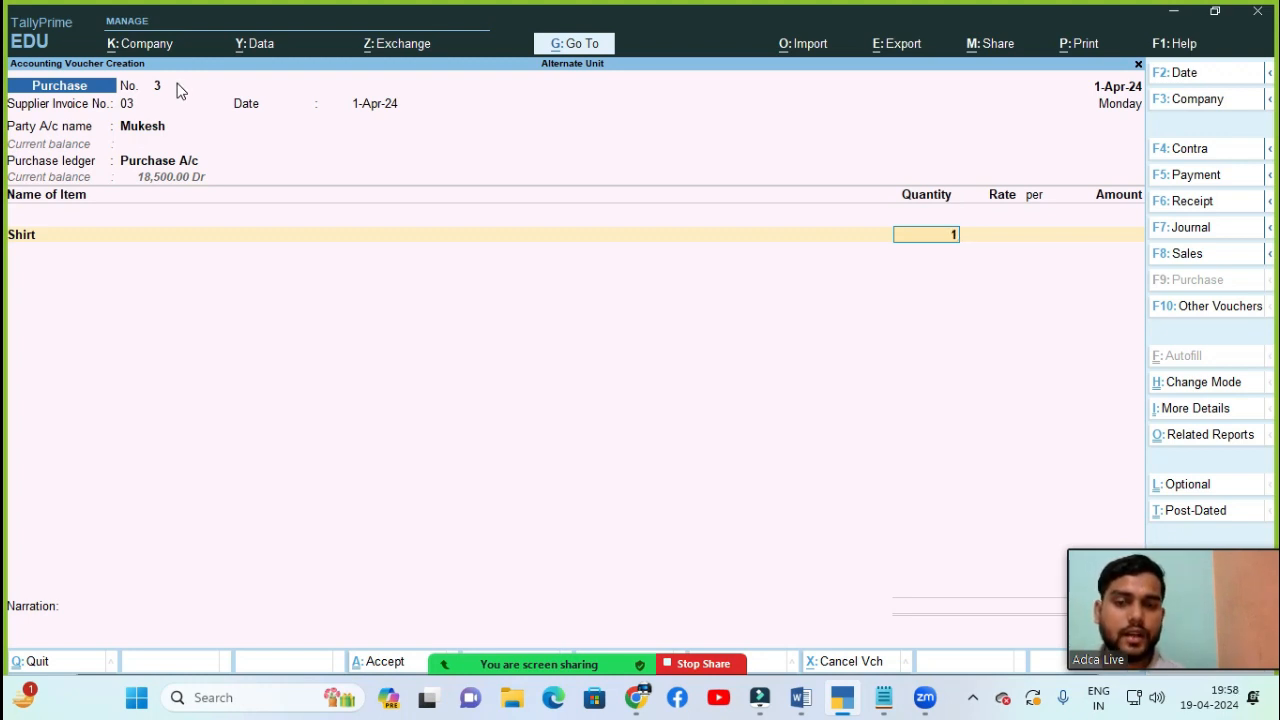
type("1")
key("Return")
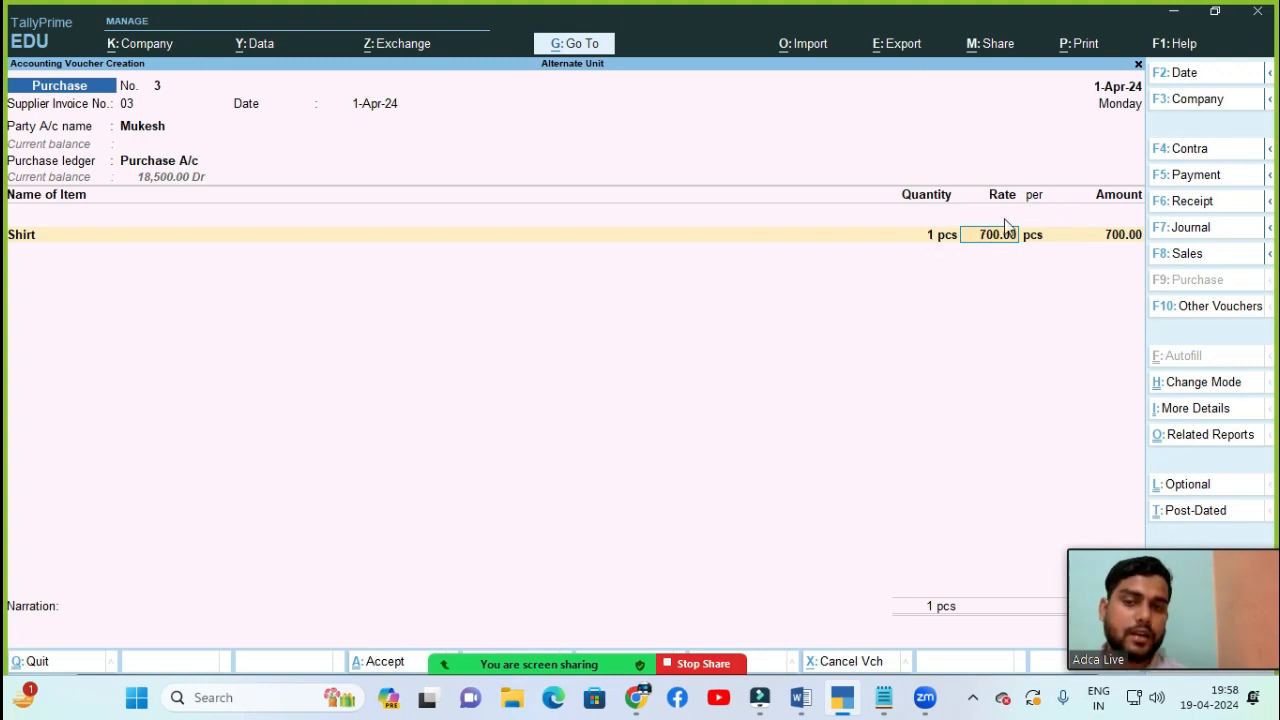
- Try a quantity of 200 pcs for Shirt in the purchase voucher, and set it back to 1 pcs
key("BackSpace")
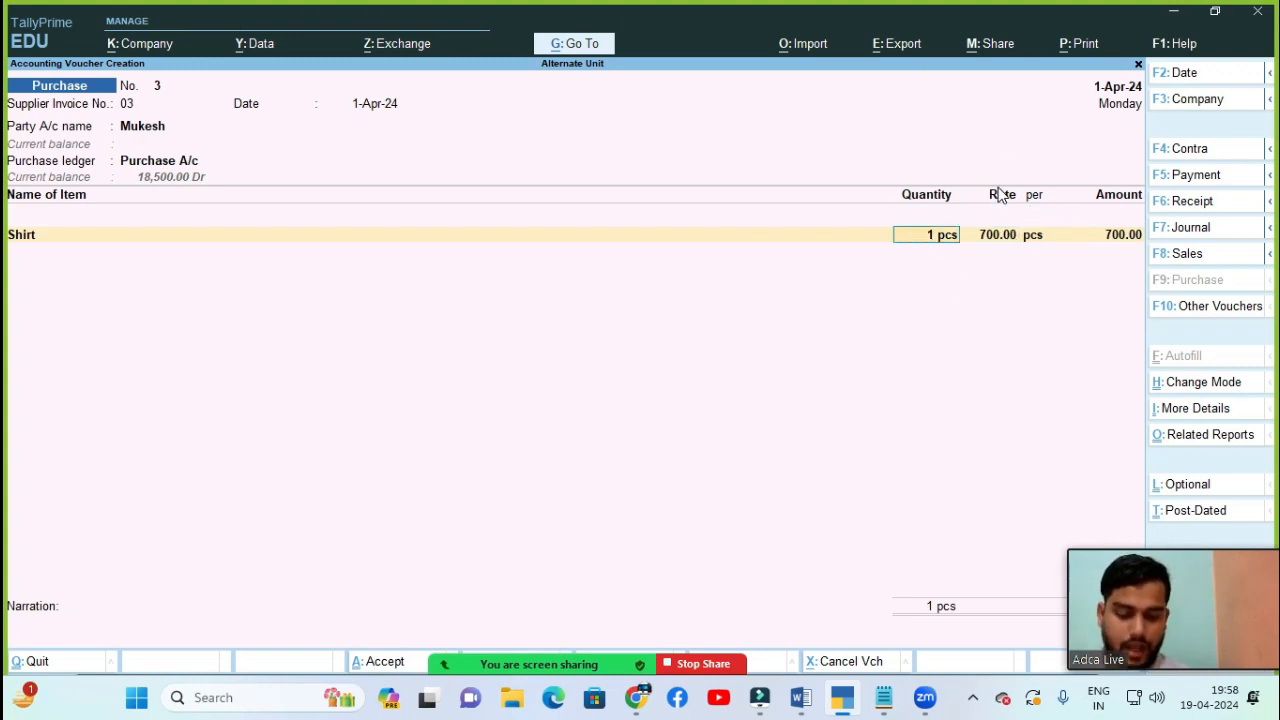
type("200")
key("Return")
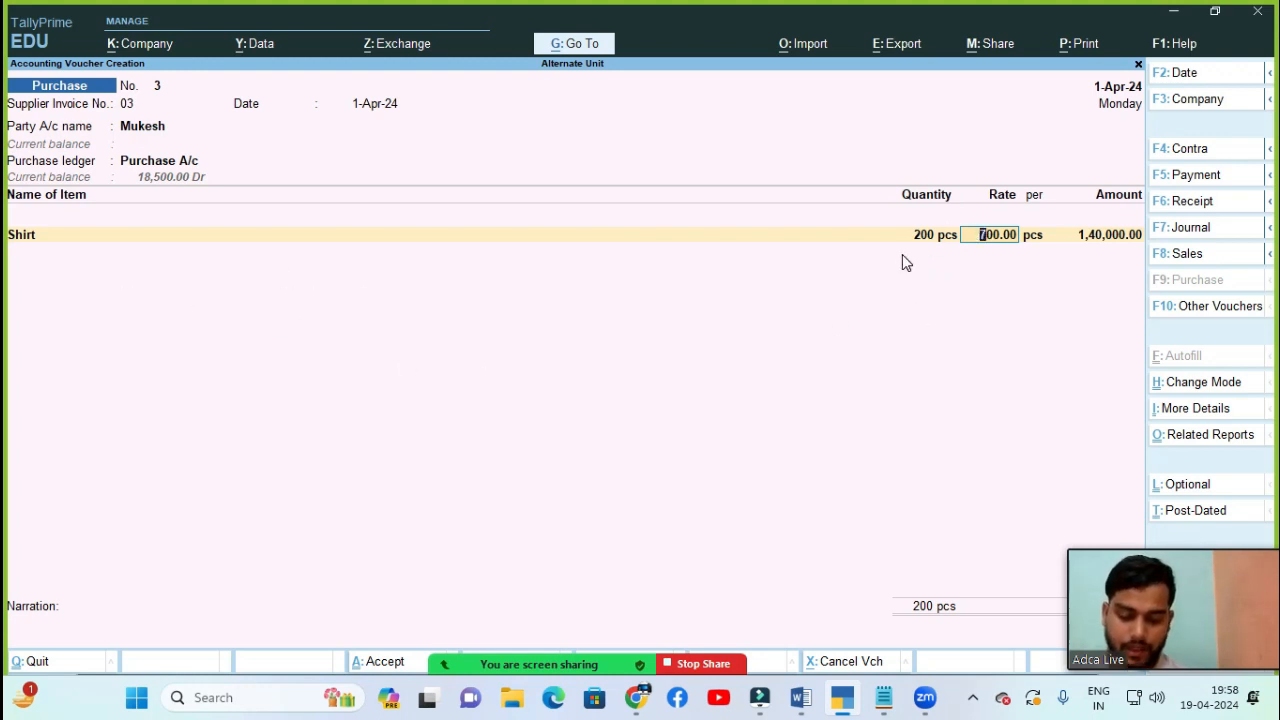
key("BackSpace")
type("1")
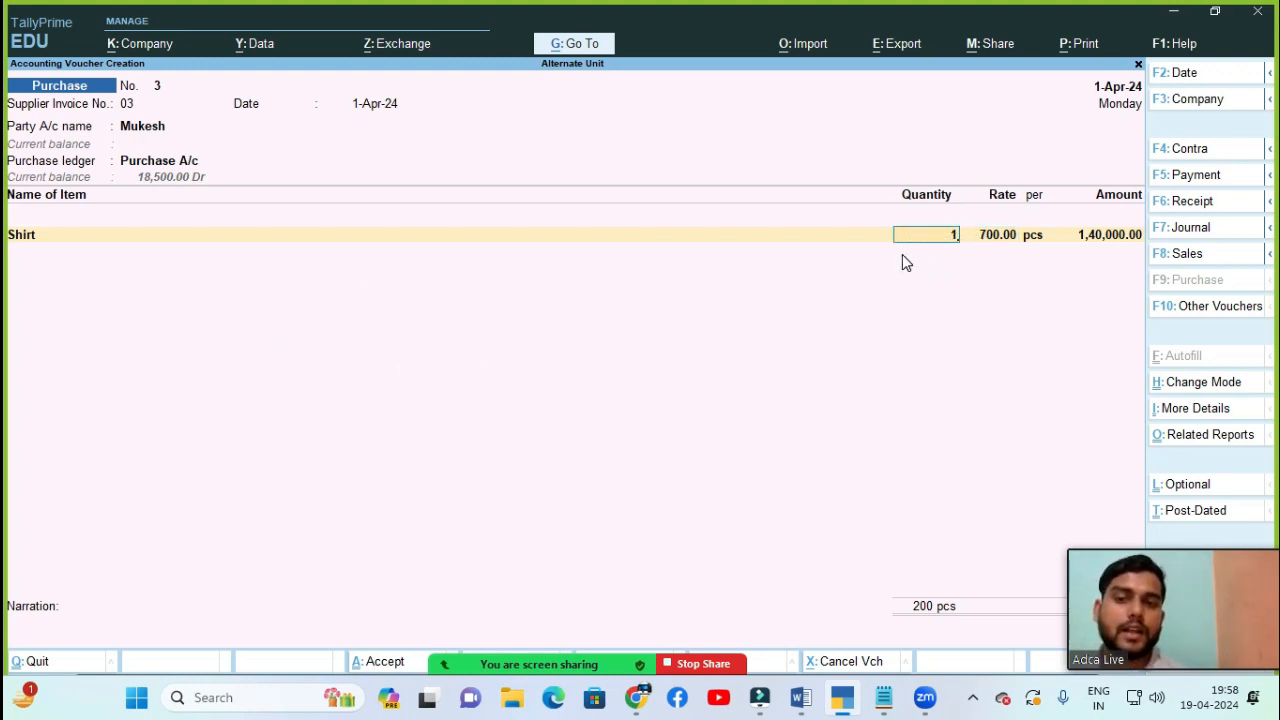
key("Return")
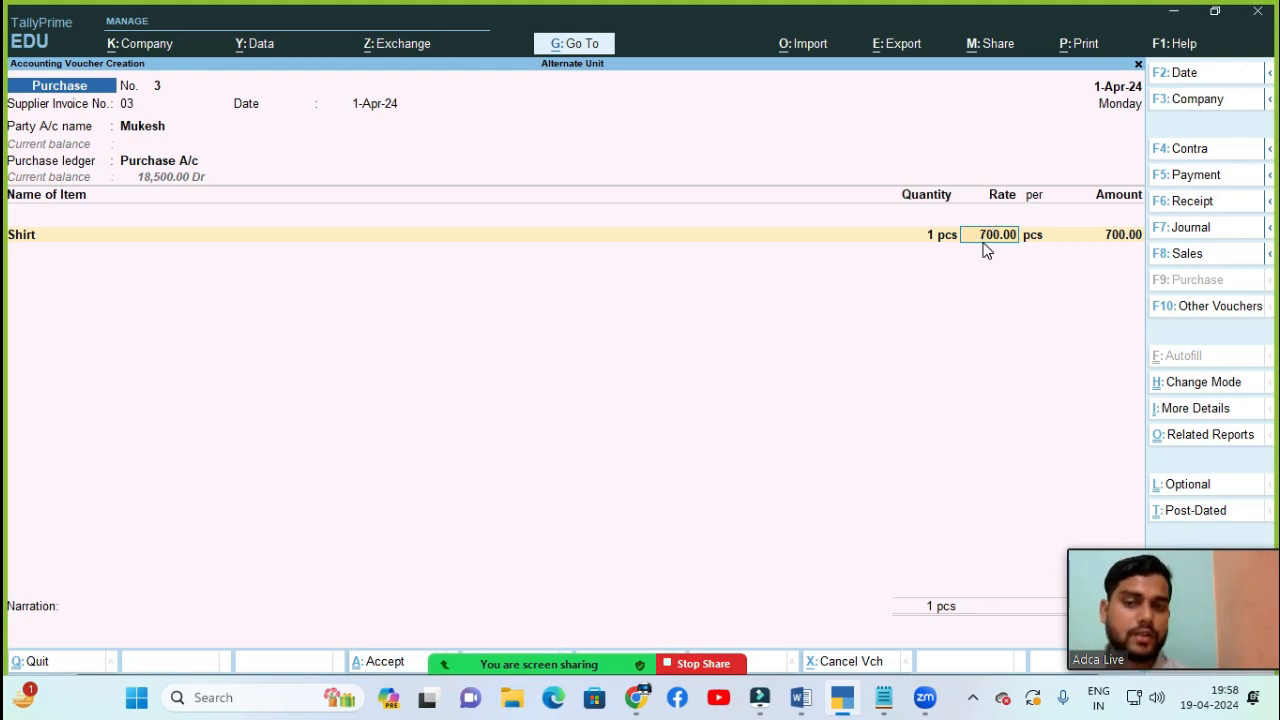
- Keep Shirt's automatic rate, accept the bill-wise details as New Ref 03, and save the purchase voucher
key("Return")
key("Return")
key("Return")
key("Return")
key("Return")
key("Return")
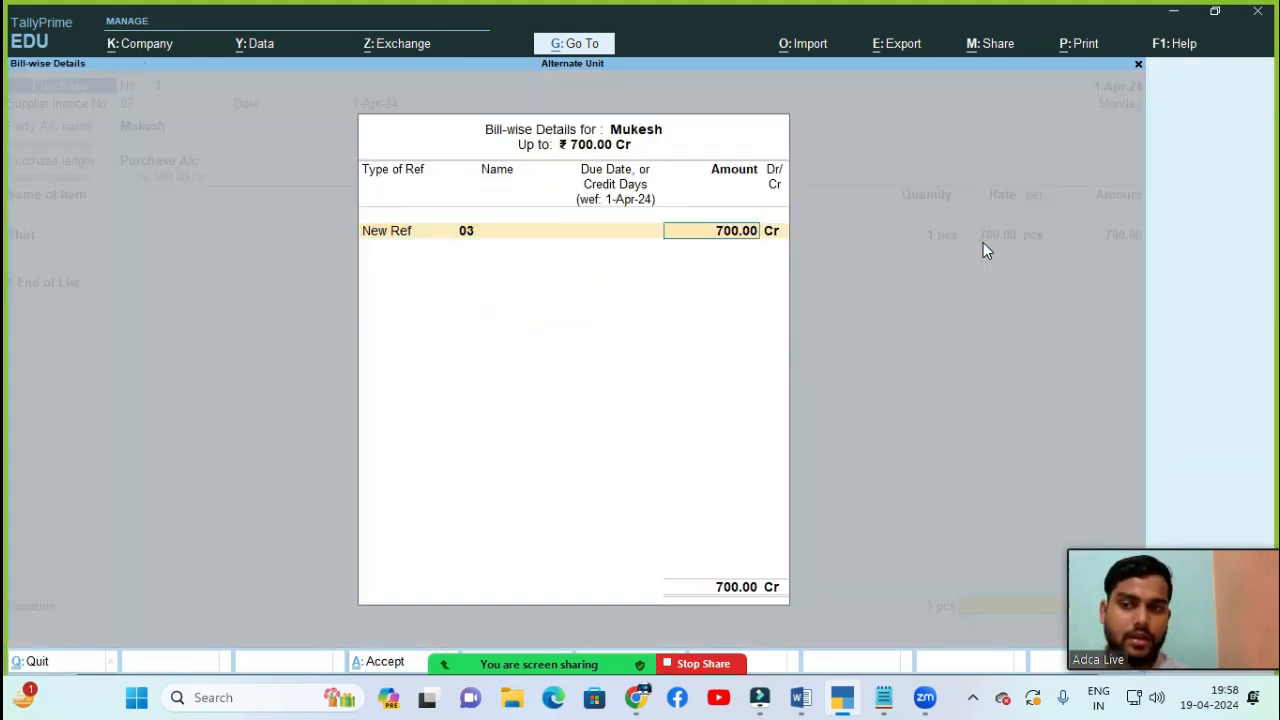
key("Return")
key("Return")
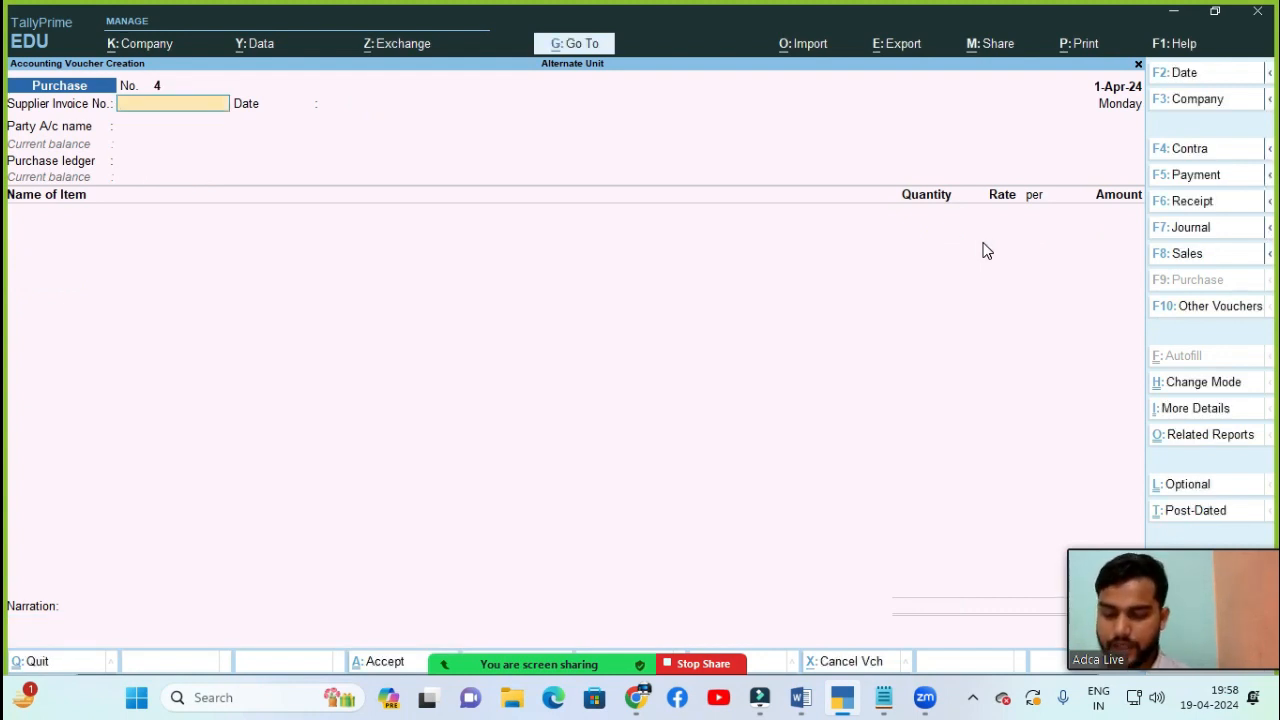
- Start a sales voucher and create a customer ledger under Sundry Debtors as its party account
key("F8")
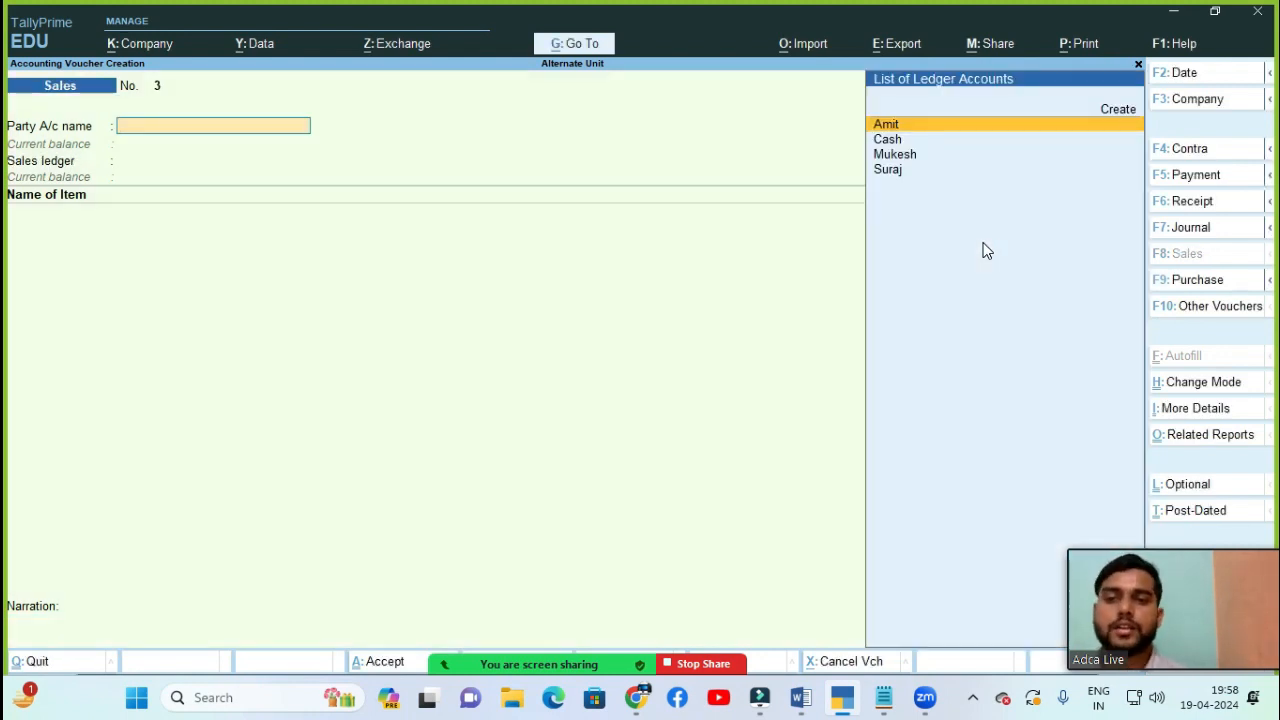
key("alt+c")
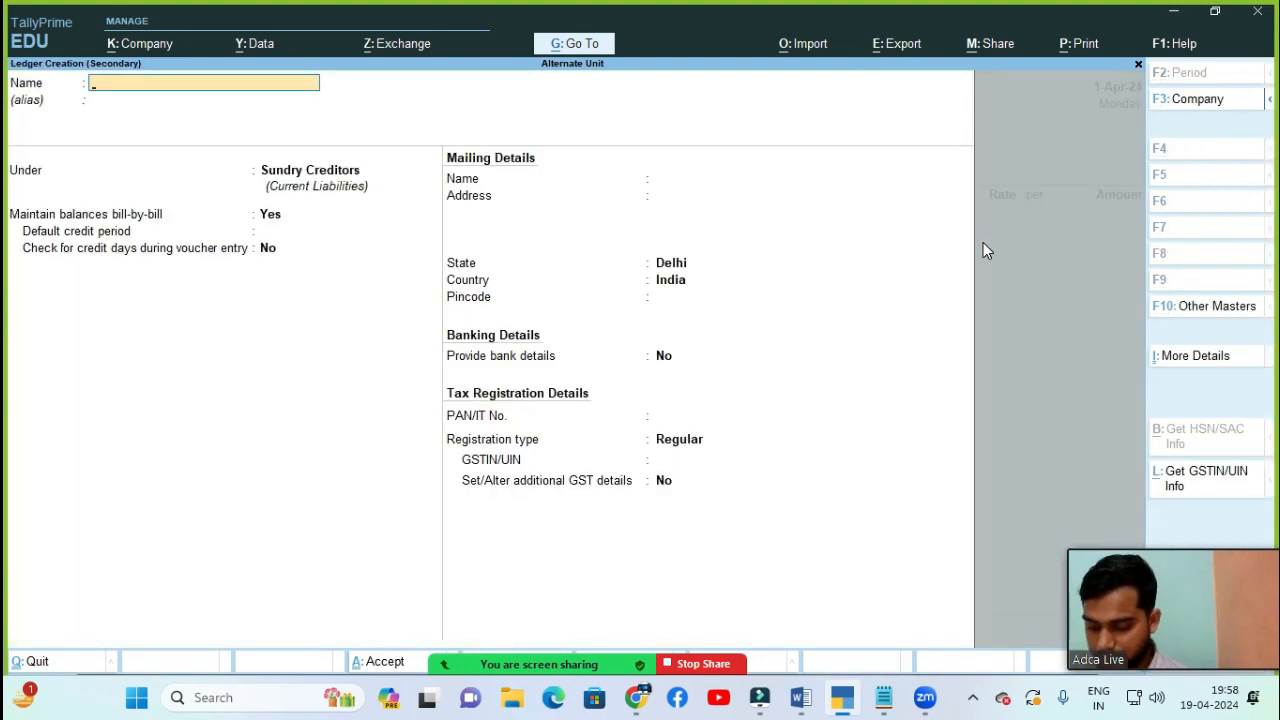
key("Return")
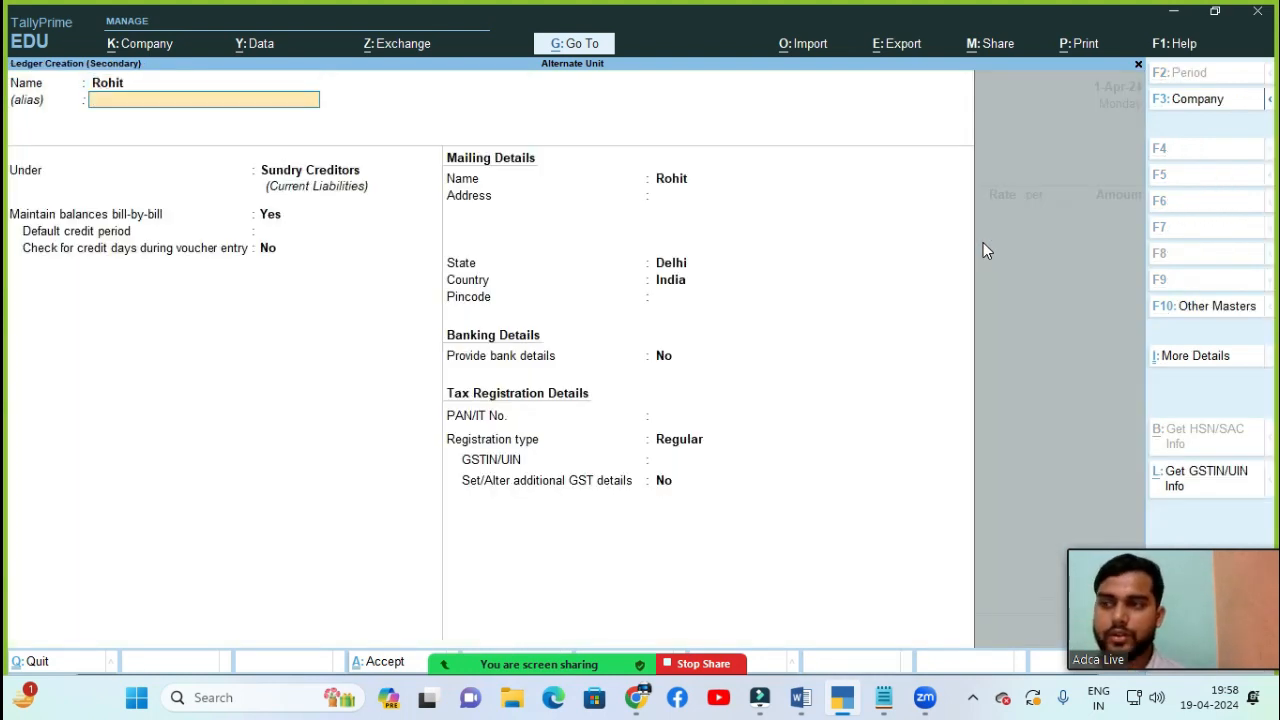
key("Return")
type("du")
key("BackSpace")
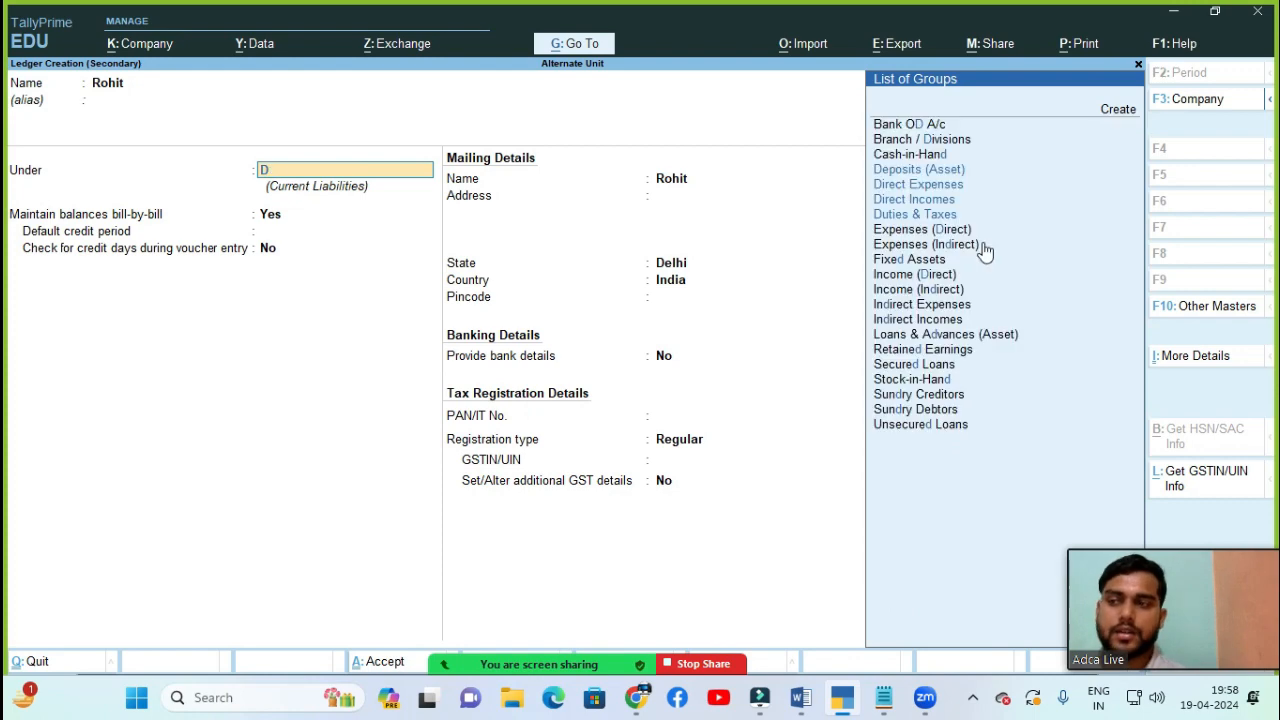
key("BackSpace")
type("su")
key("Down")
key("Down")
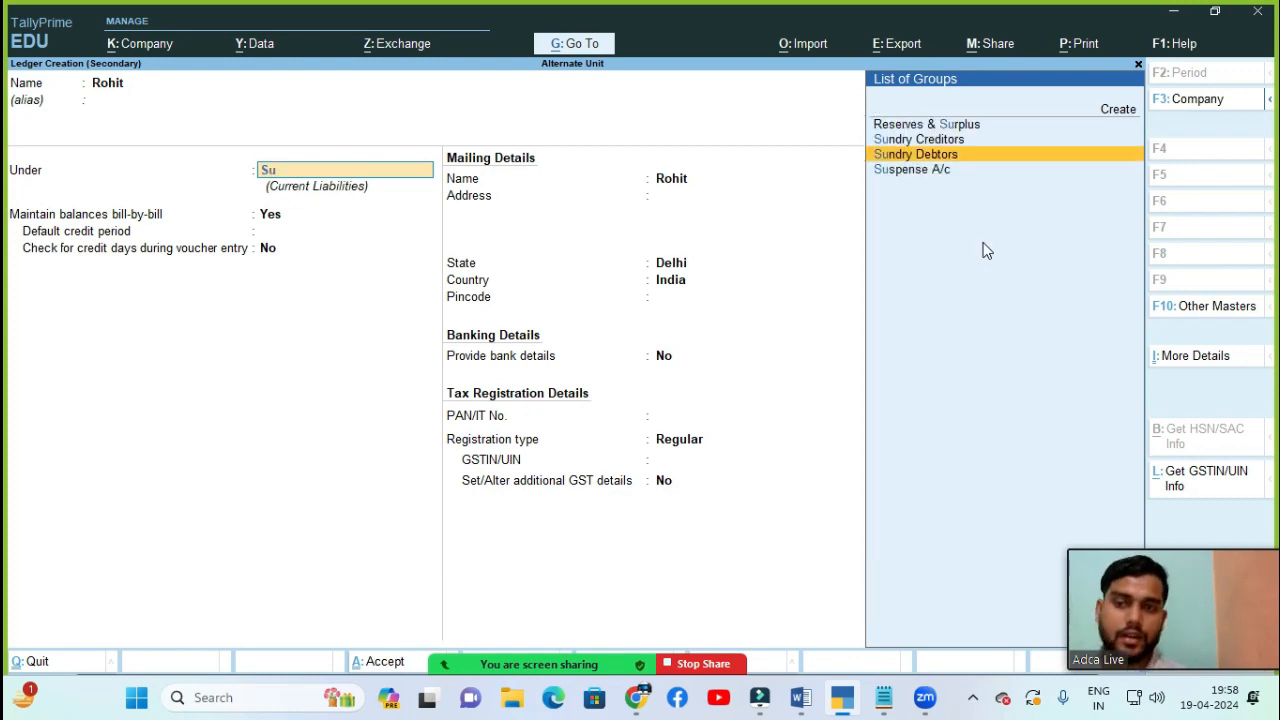
key("Return")
key("ctrl+a")
key("Return")
key("Return")
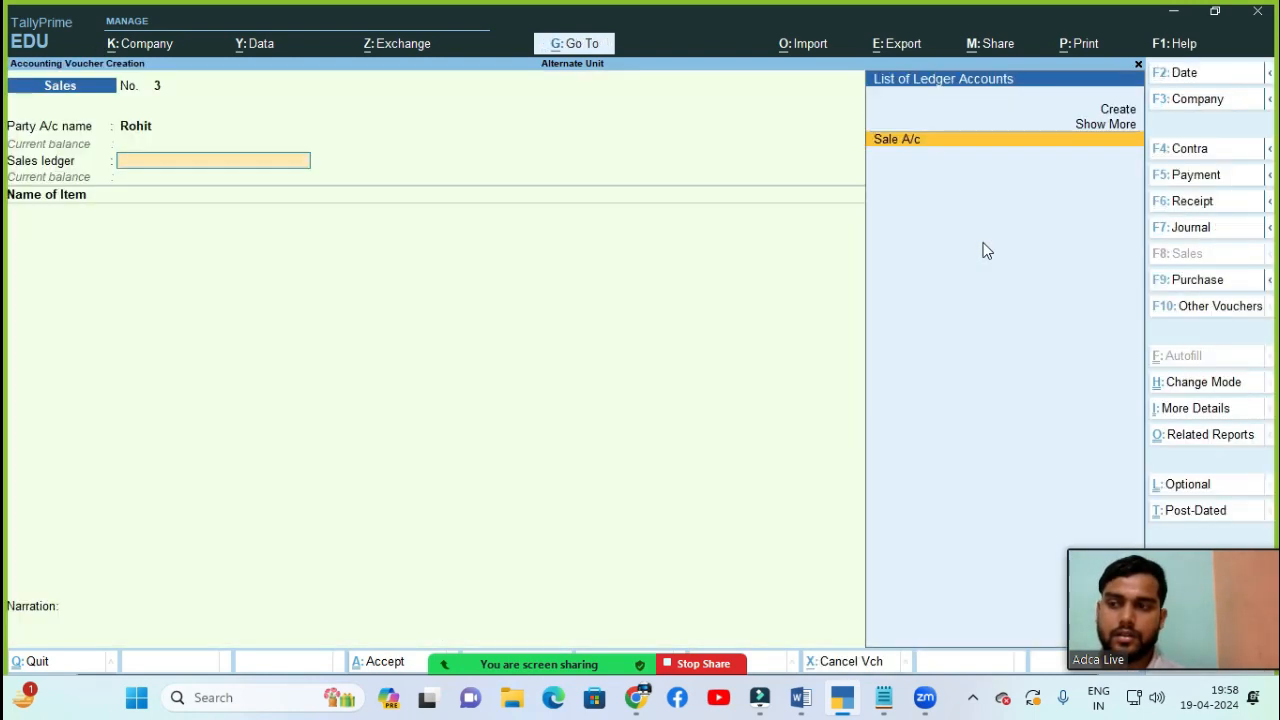
- Choose Sale A/c as the sales ledger and add the Shirt item with a quantity of 2 pcs
key("Return")
key("Down")
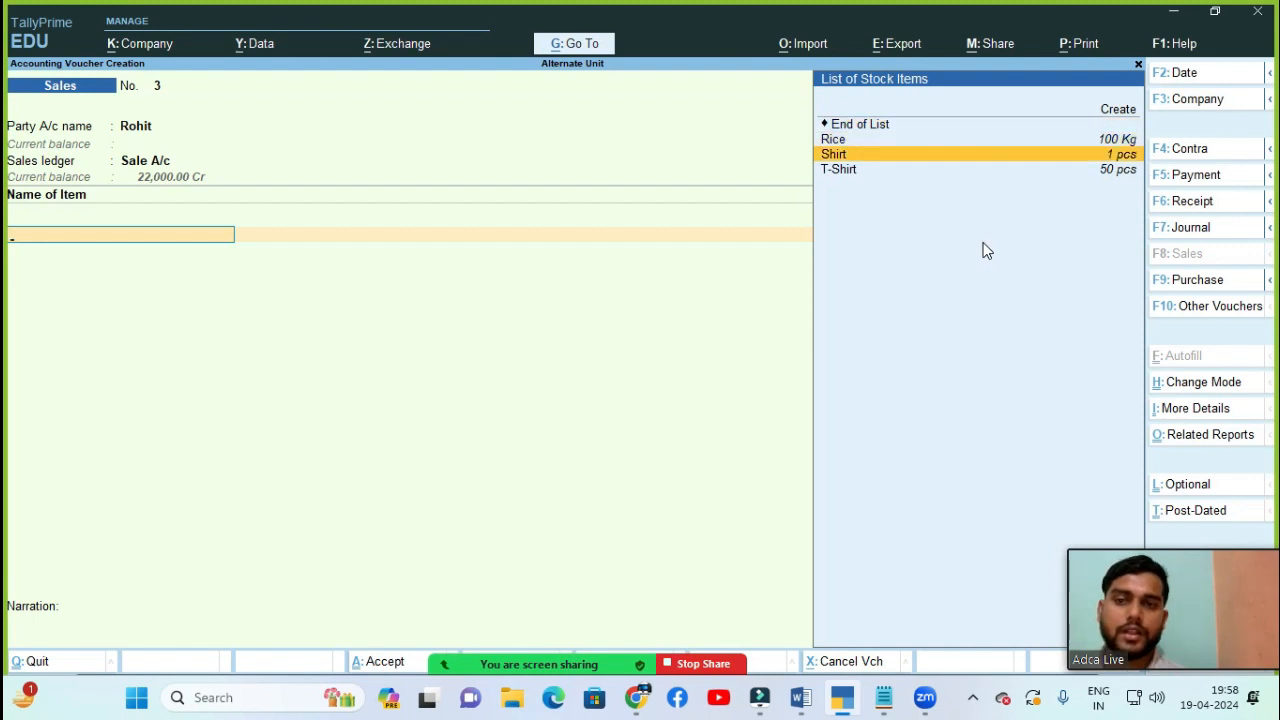
key("Return")
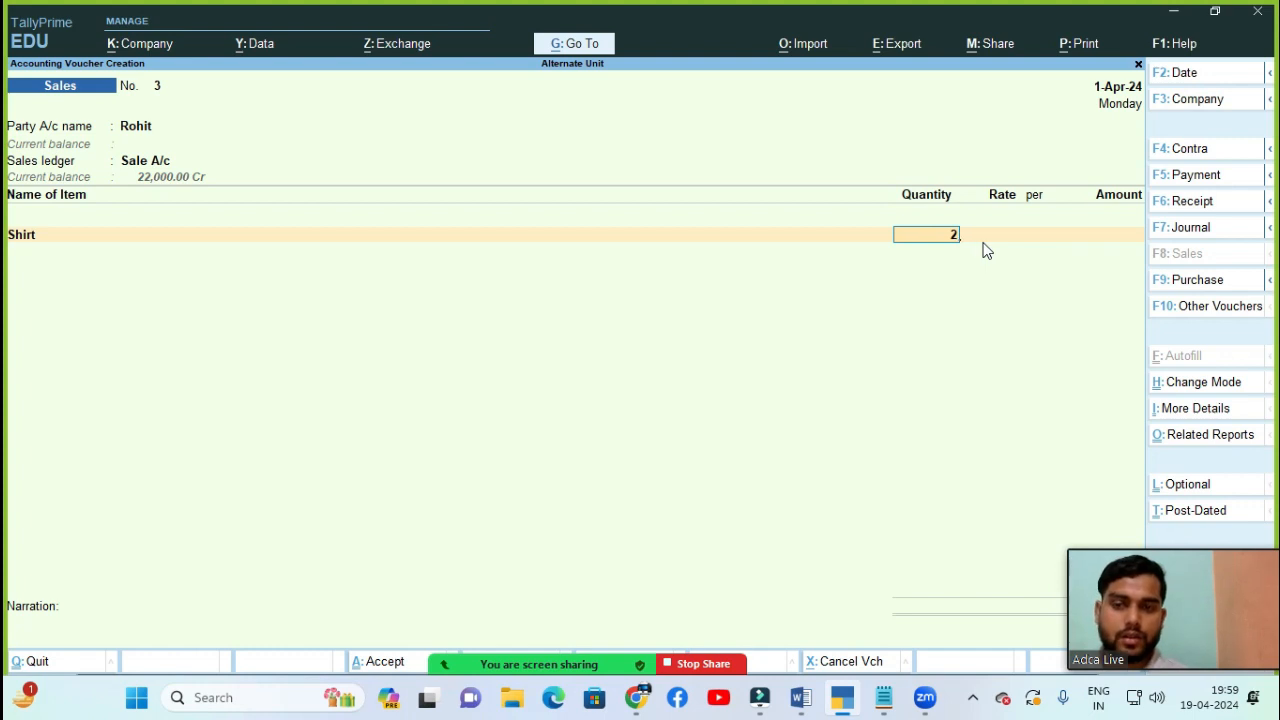
key("Return")
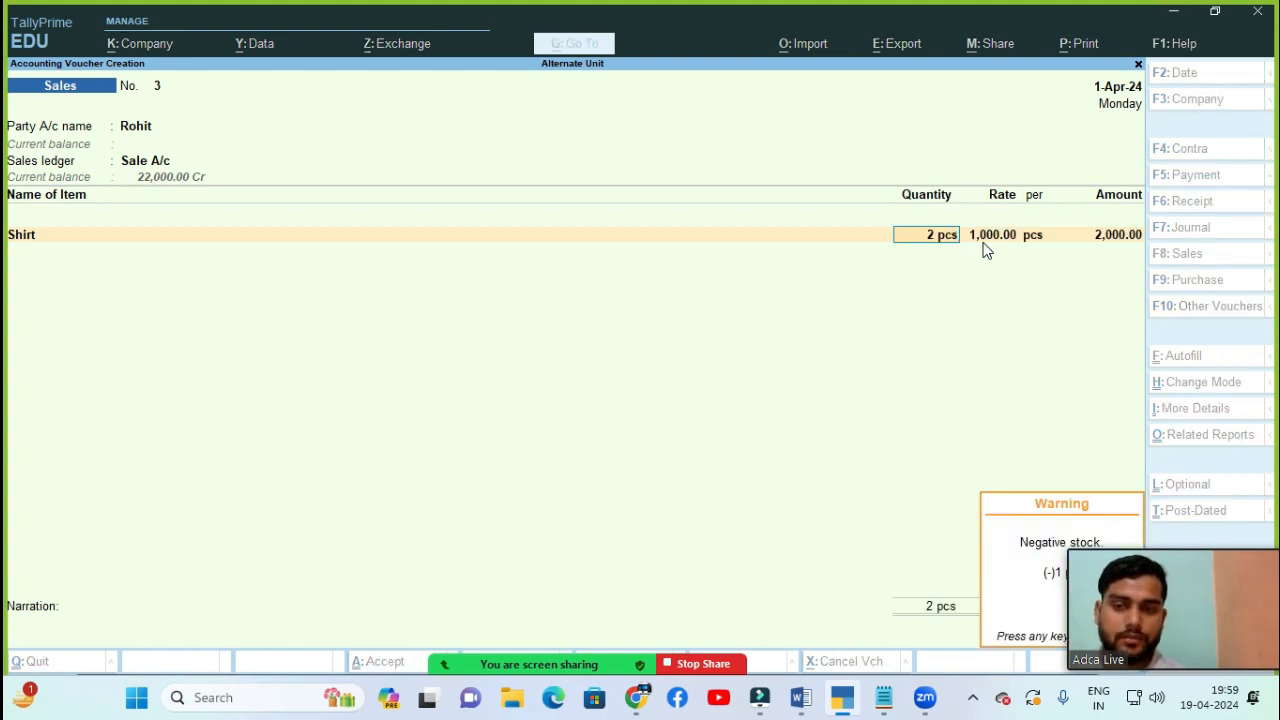
left_click_drag(1234, 541, 849, 529)
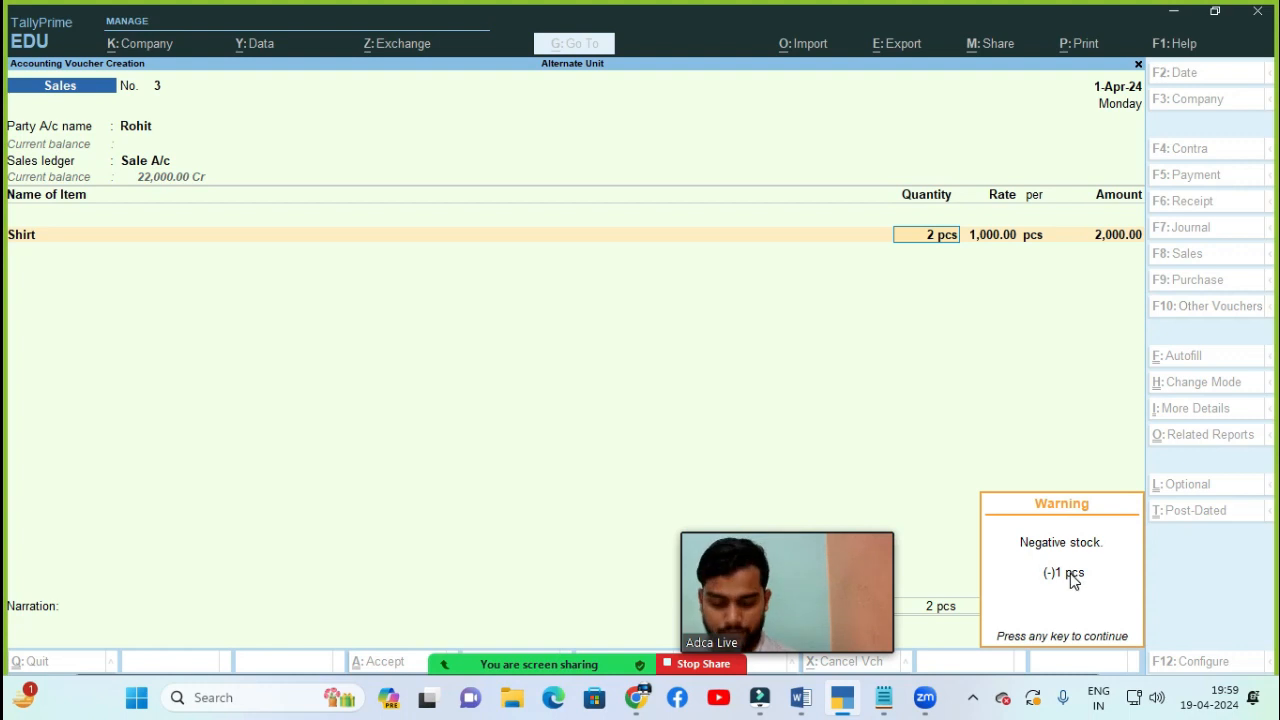
key("Return")
key("Return")
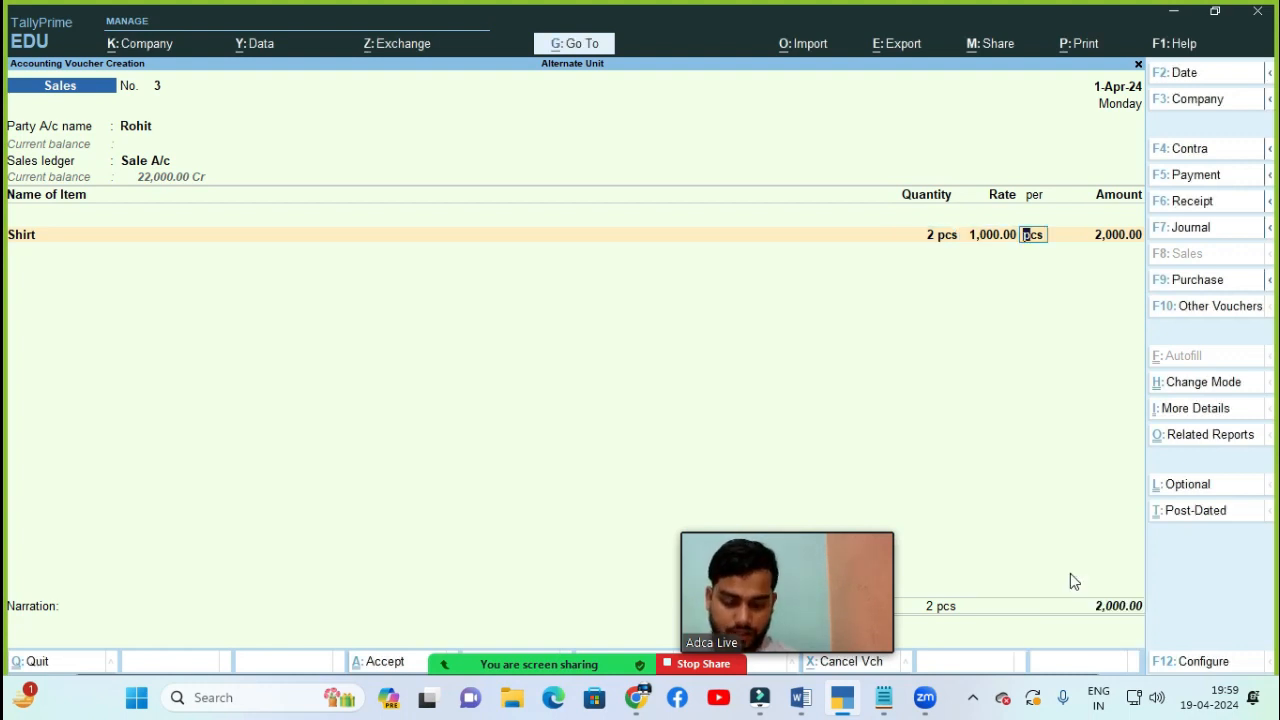
- Set the Shirt quantity in the sales voucher to 1 pcs
key("BackSpace")
key("BackSpace")
type("1")
key("Return")
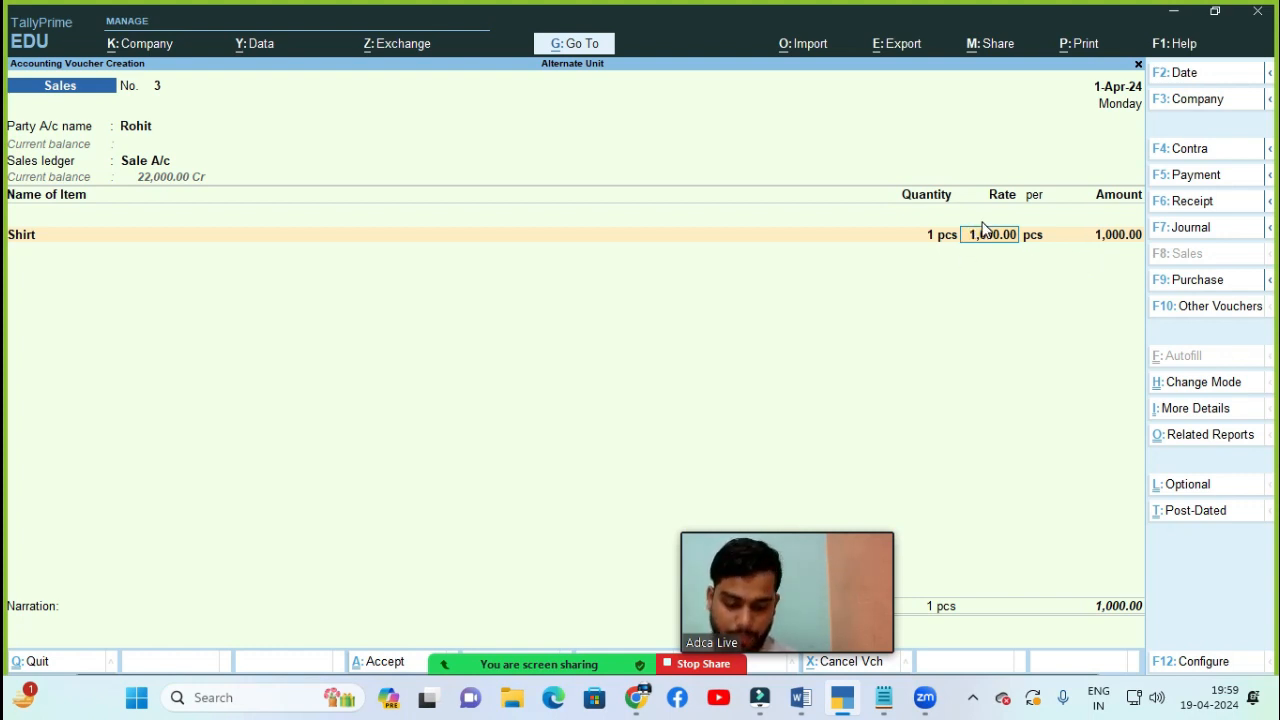
- Keep Shirt's automatic selling rate, accept the bill-wise details as New Ref 3, and save the sales voucher
key("Return")
key("Return")
key("Return")
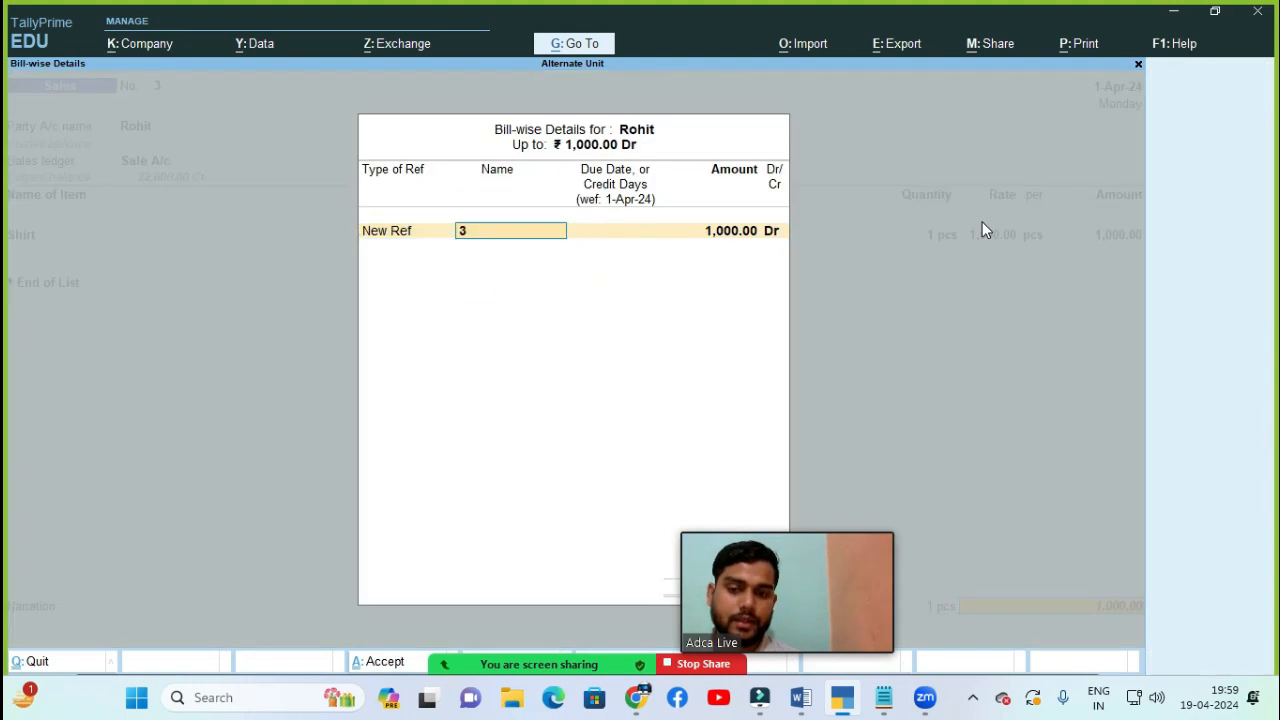
key("Return")
key("Return")
key("Return")
key("Return")
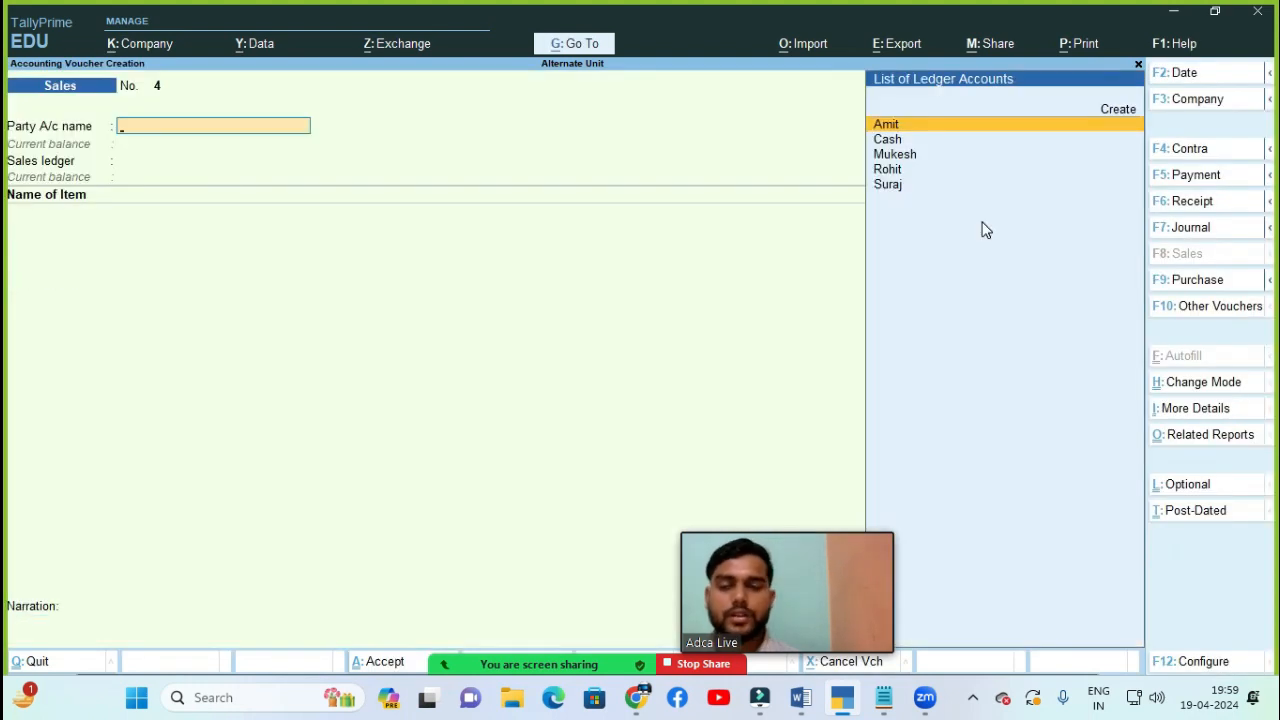